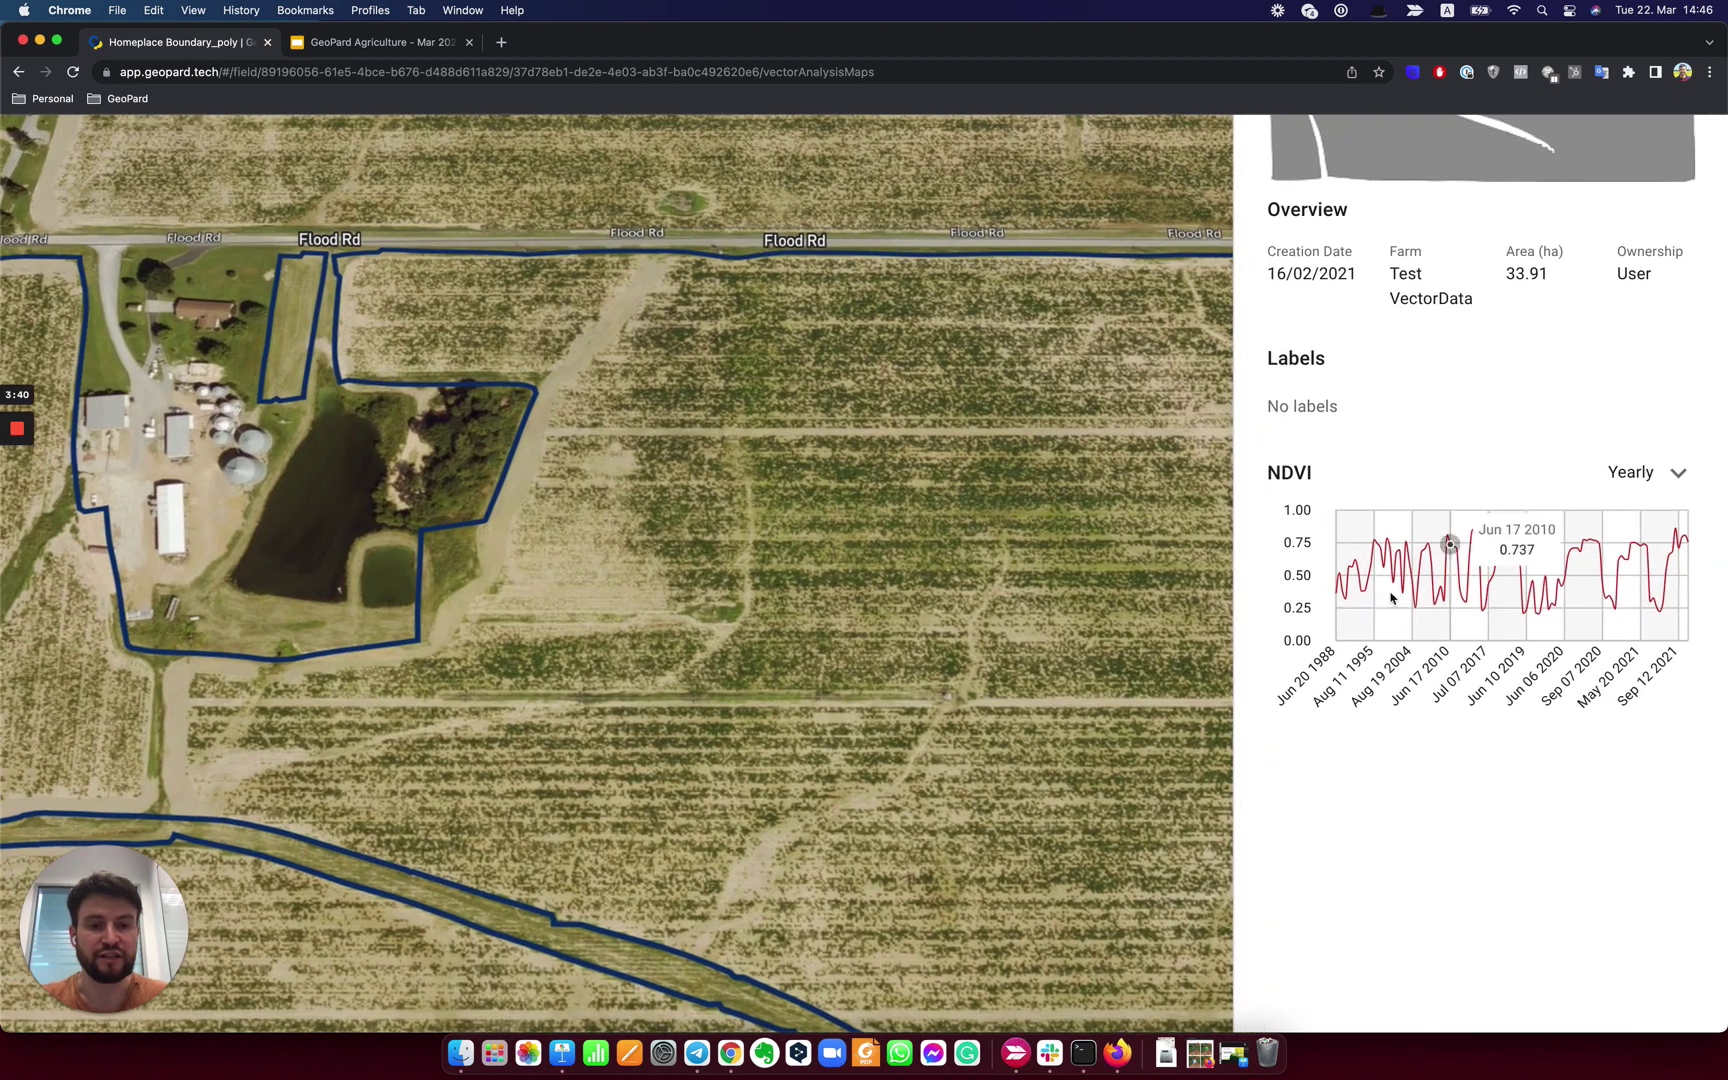
Examine the field's NDVI chart in the Monthly view and return it to Yearly.
scroll(1585, 575, "down", 5)
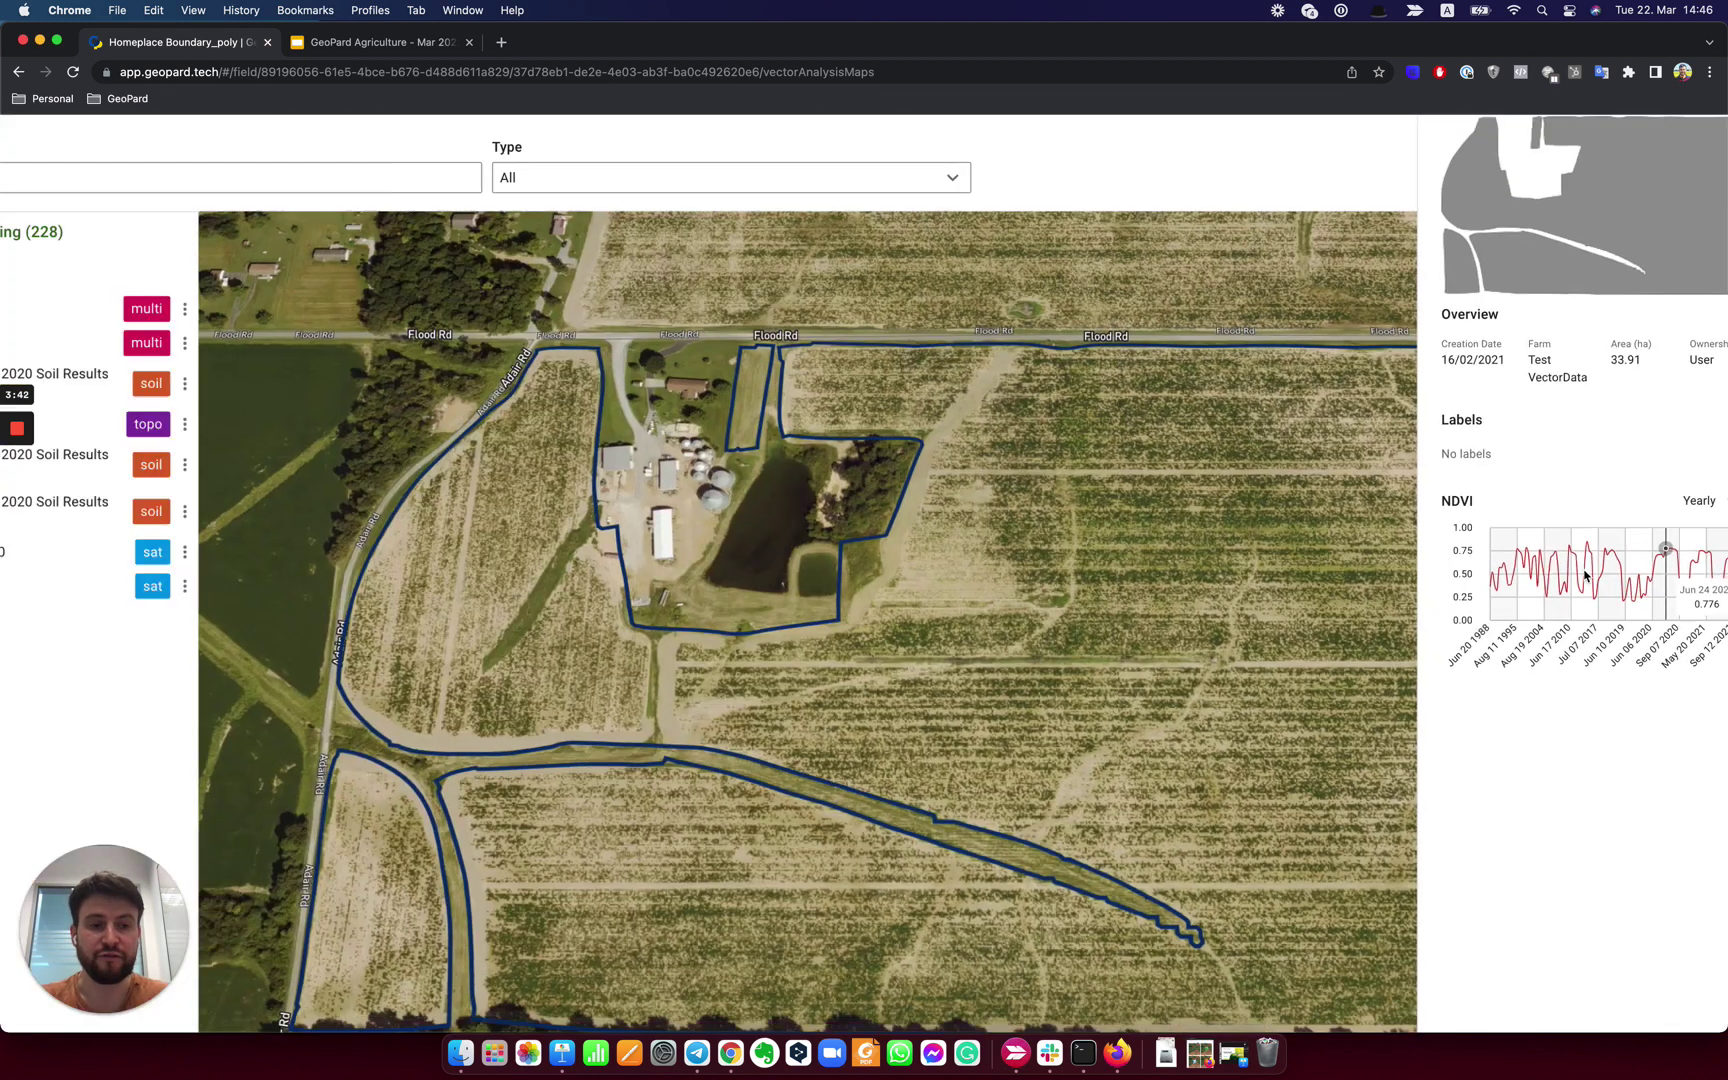
left_click(1683, 519)
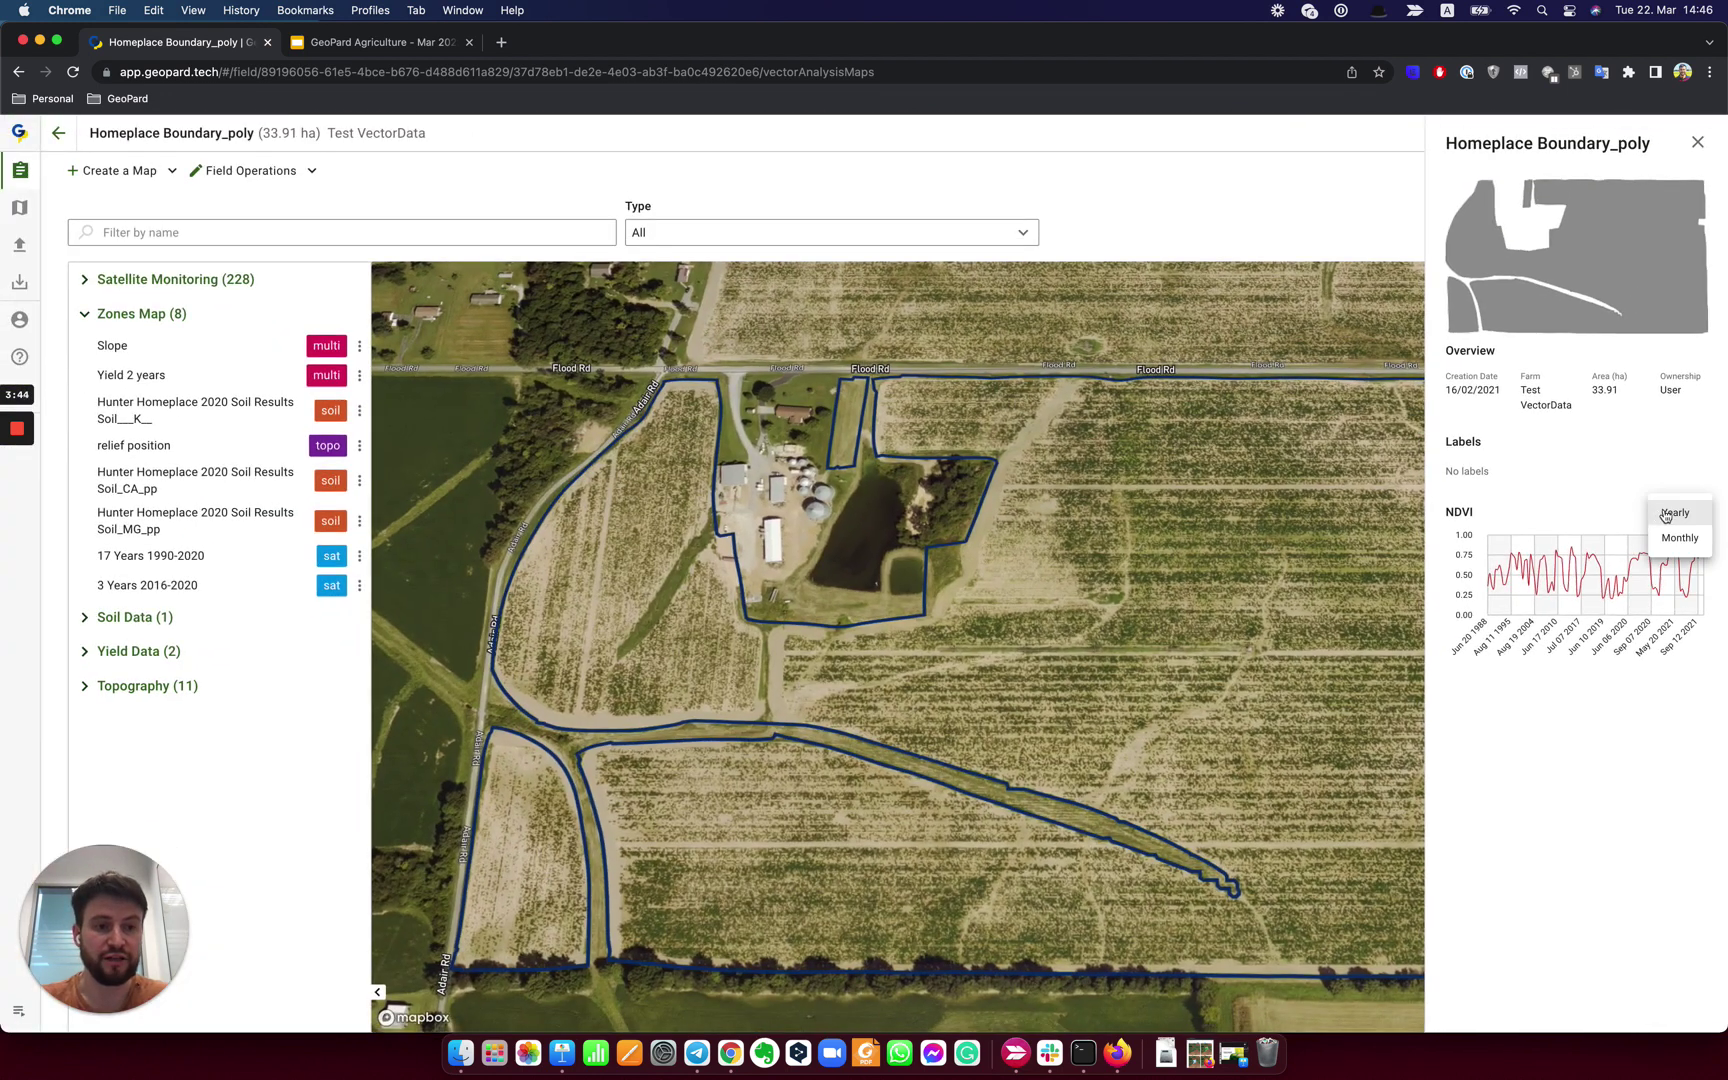
left_click(1680, 539)
left_click(1670, 514)
left_click(1677, 489)
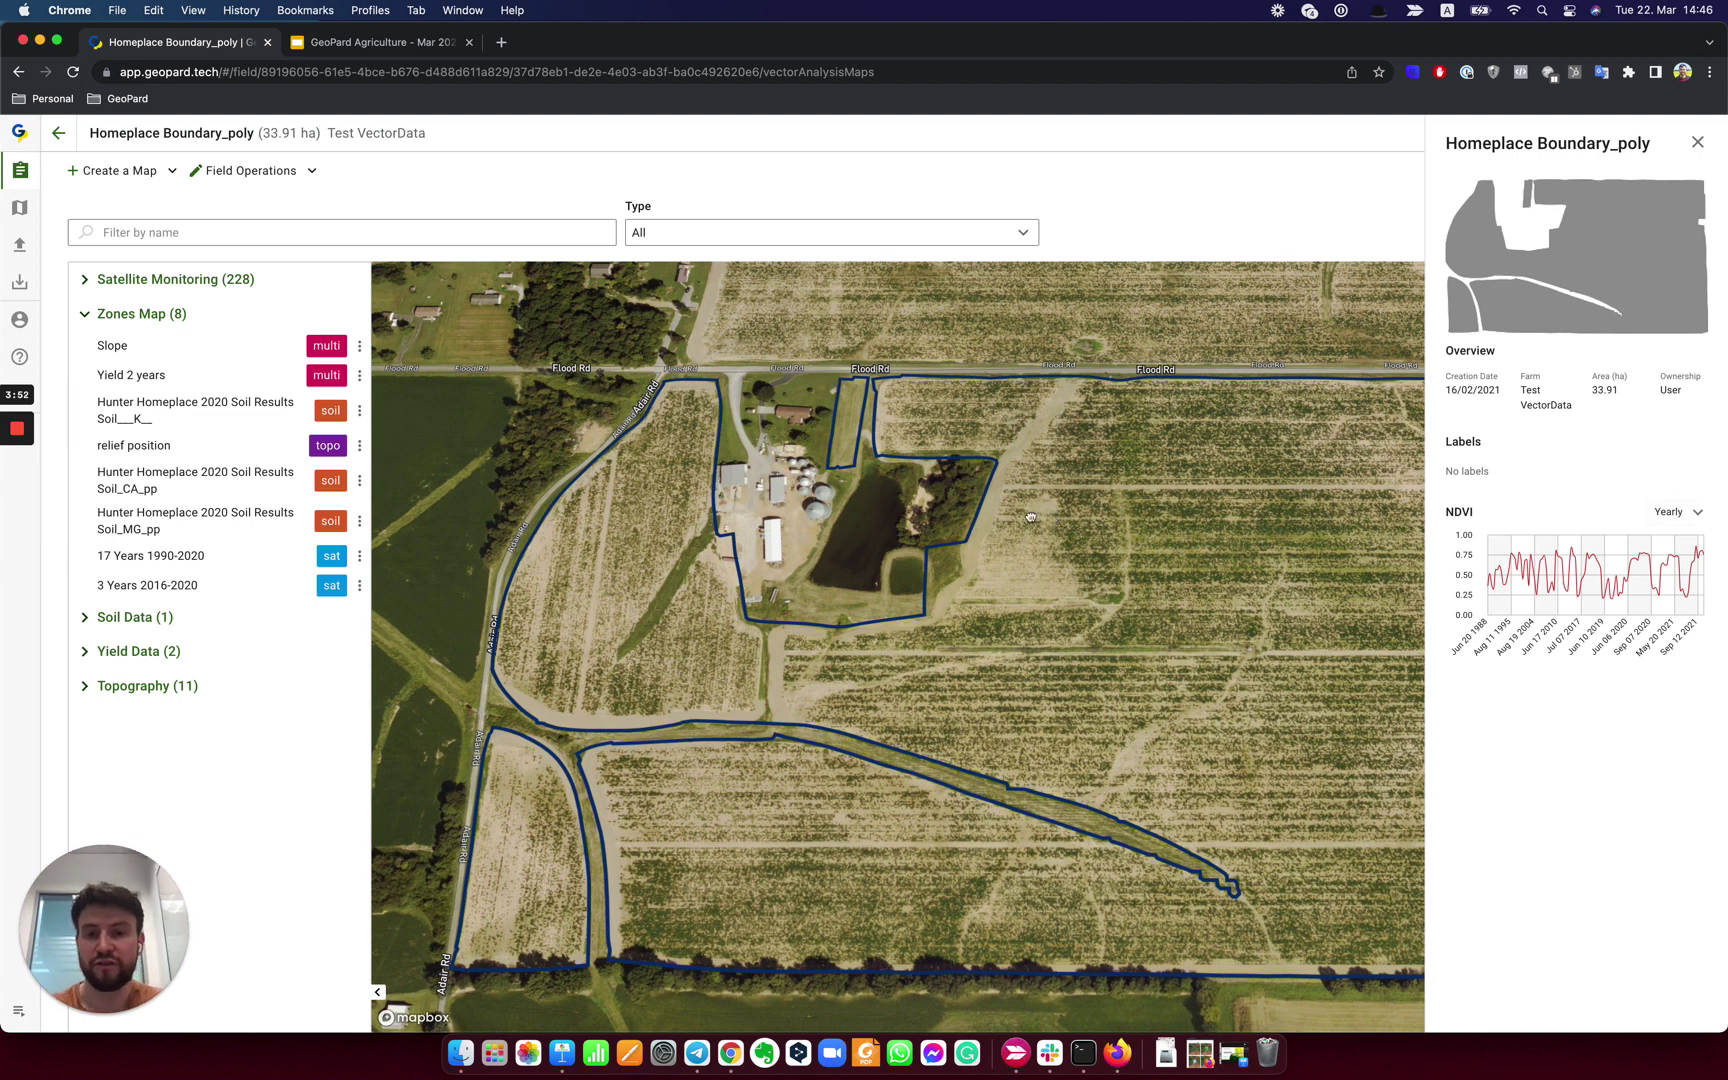
View the whole field boundary on the map and review the layer categories, leaving the Zones Map list expanded.
scroll(1054, 516, "down", 3)
scroll(991, 510, "down", 2)
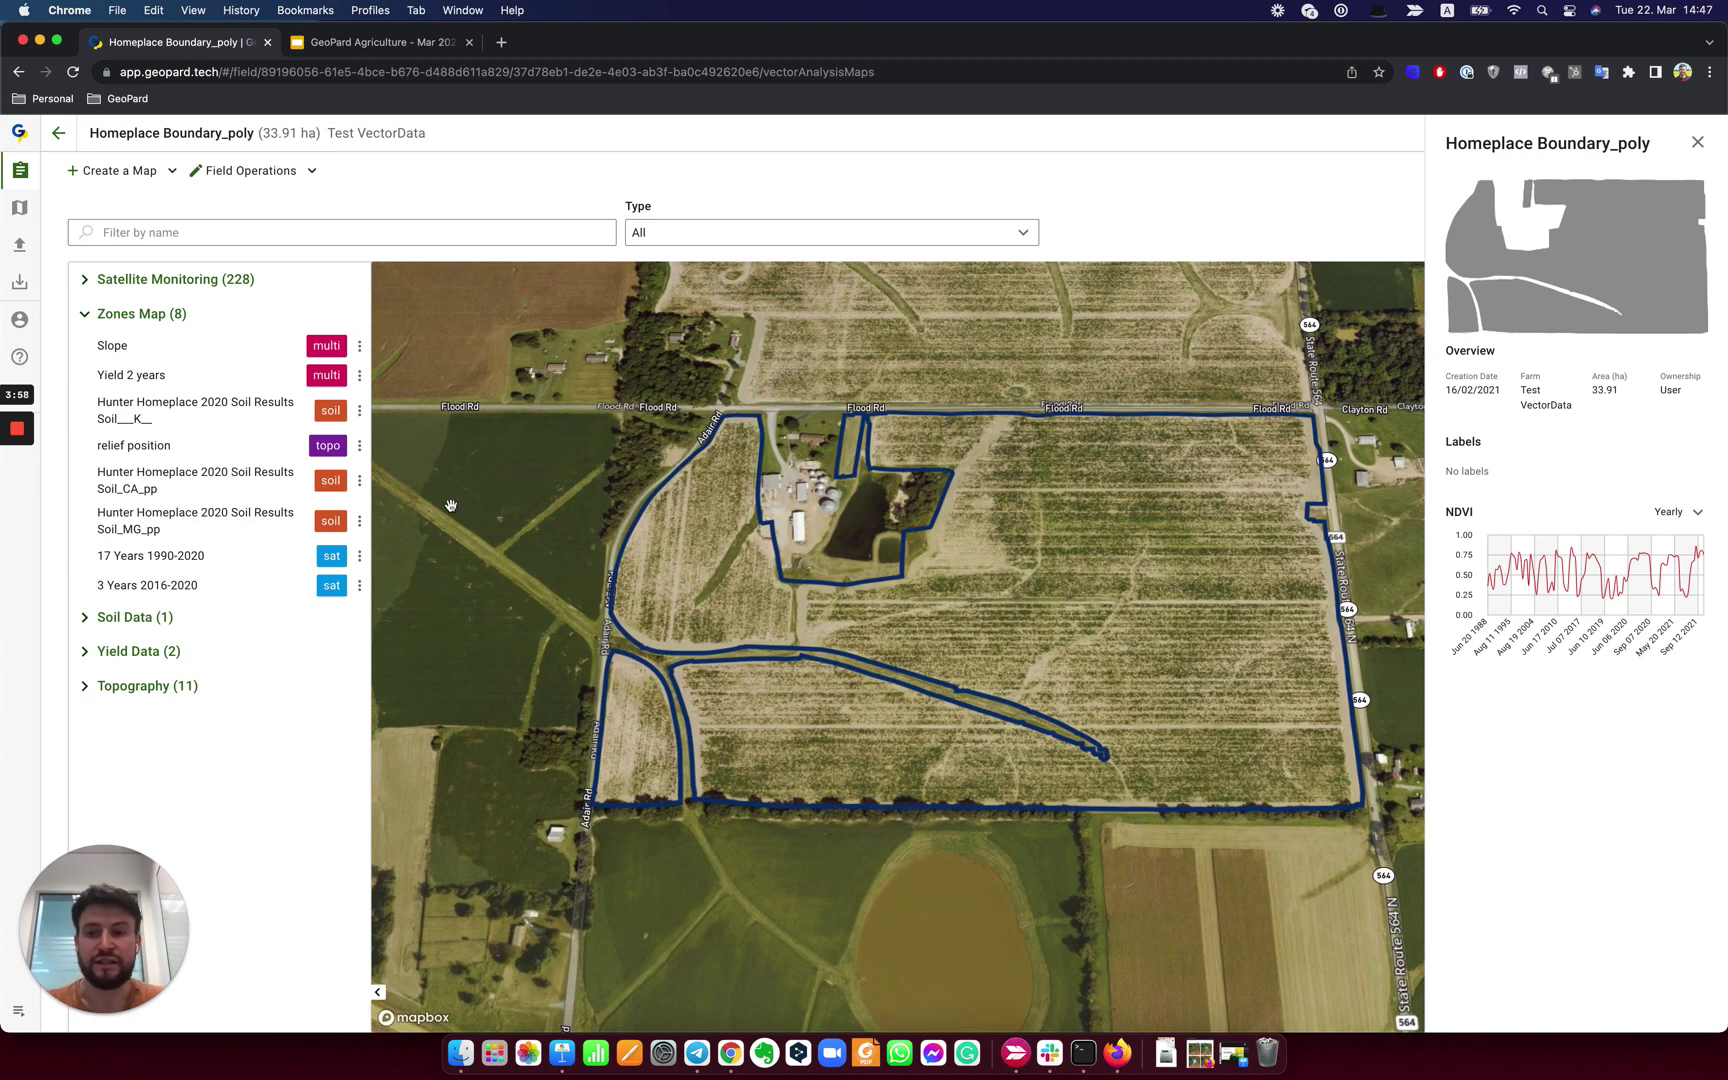
left_click(166, 315)
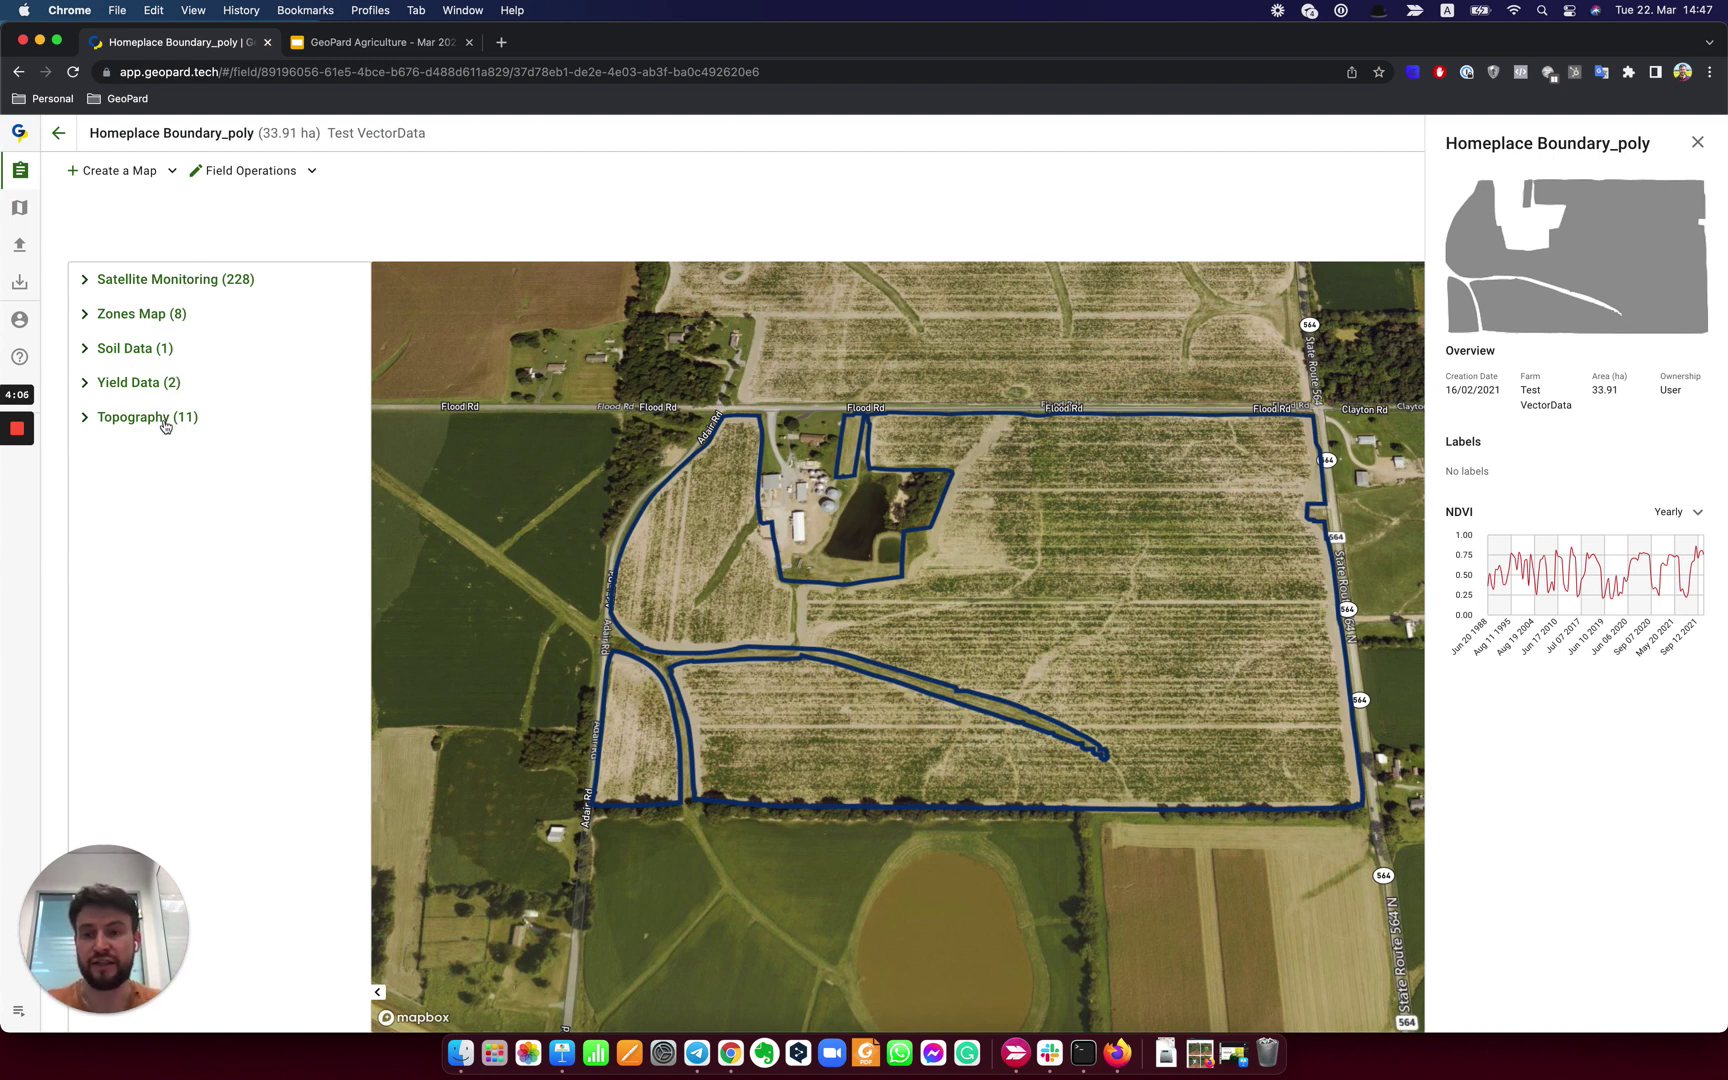
left_click(181, 324)
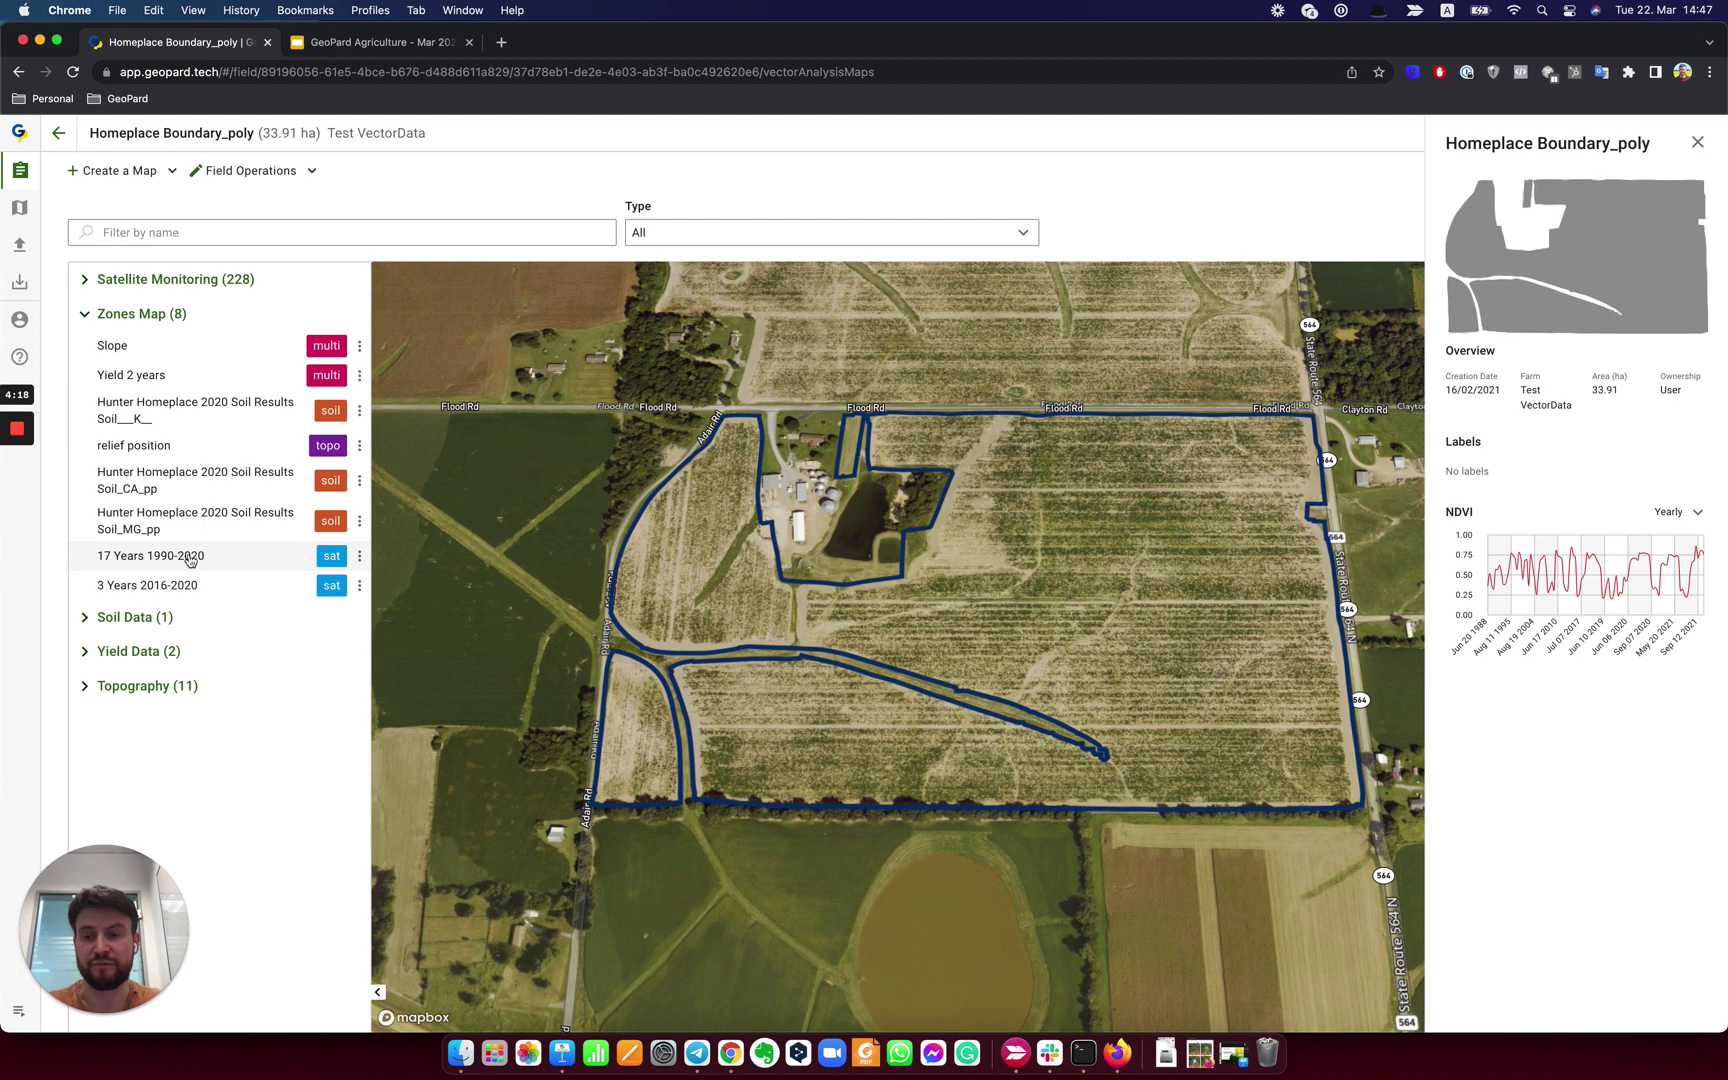
Switch to the GeoPard Agriculture - Mar 2022 presentation and present the Automated Field Potential Maps and Heterogeneity slide.
left_click(381, 44)
scroll(143, 616, "down", 5)
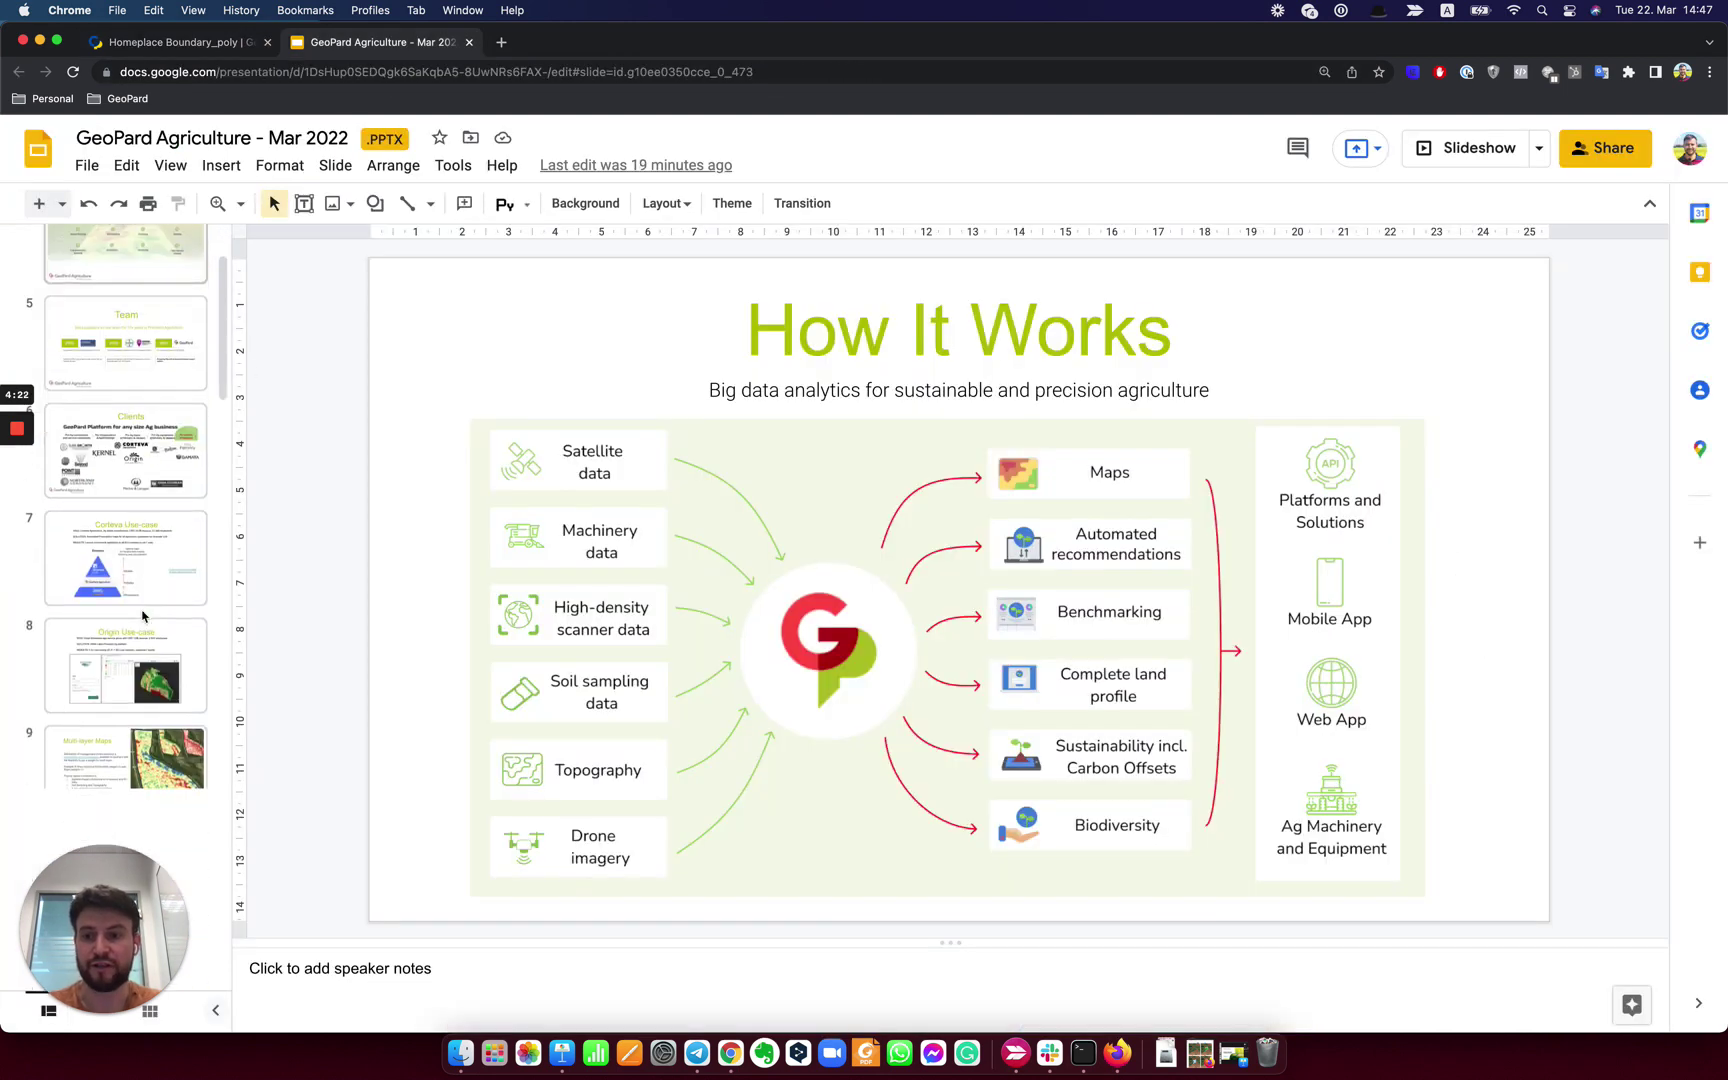
left_click(143, 767)
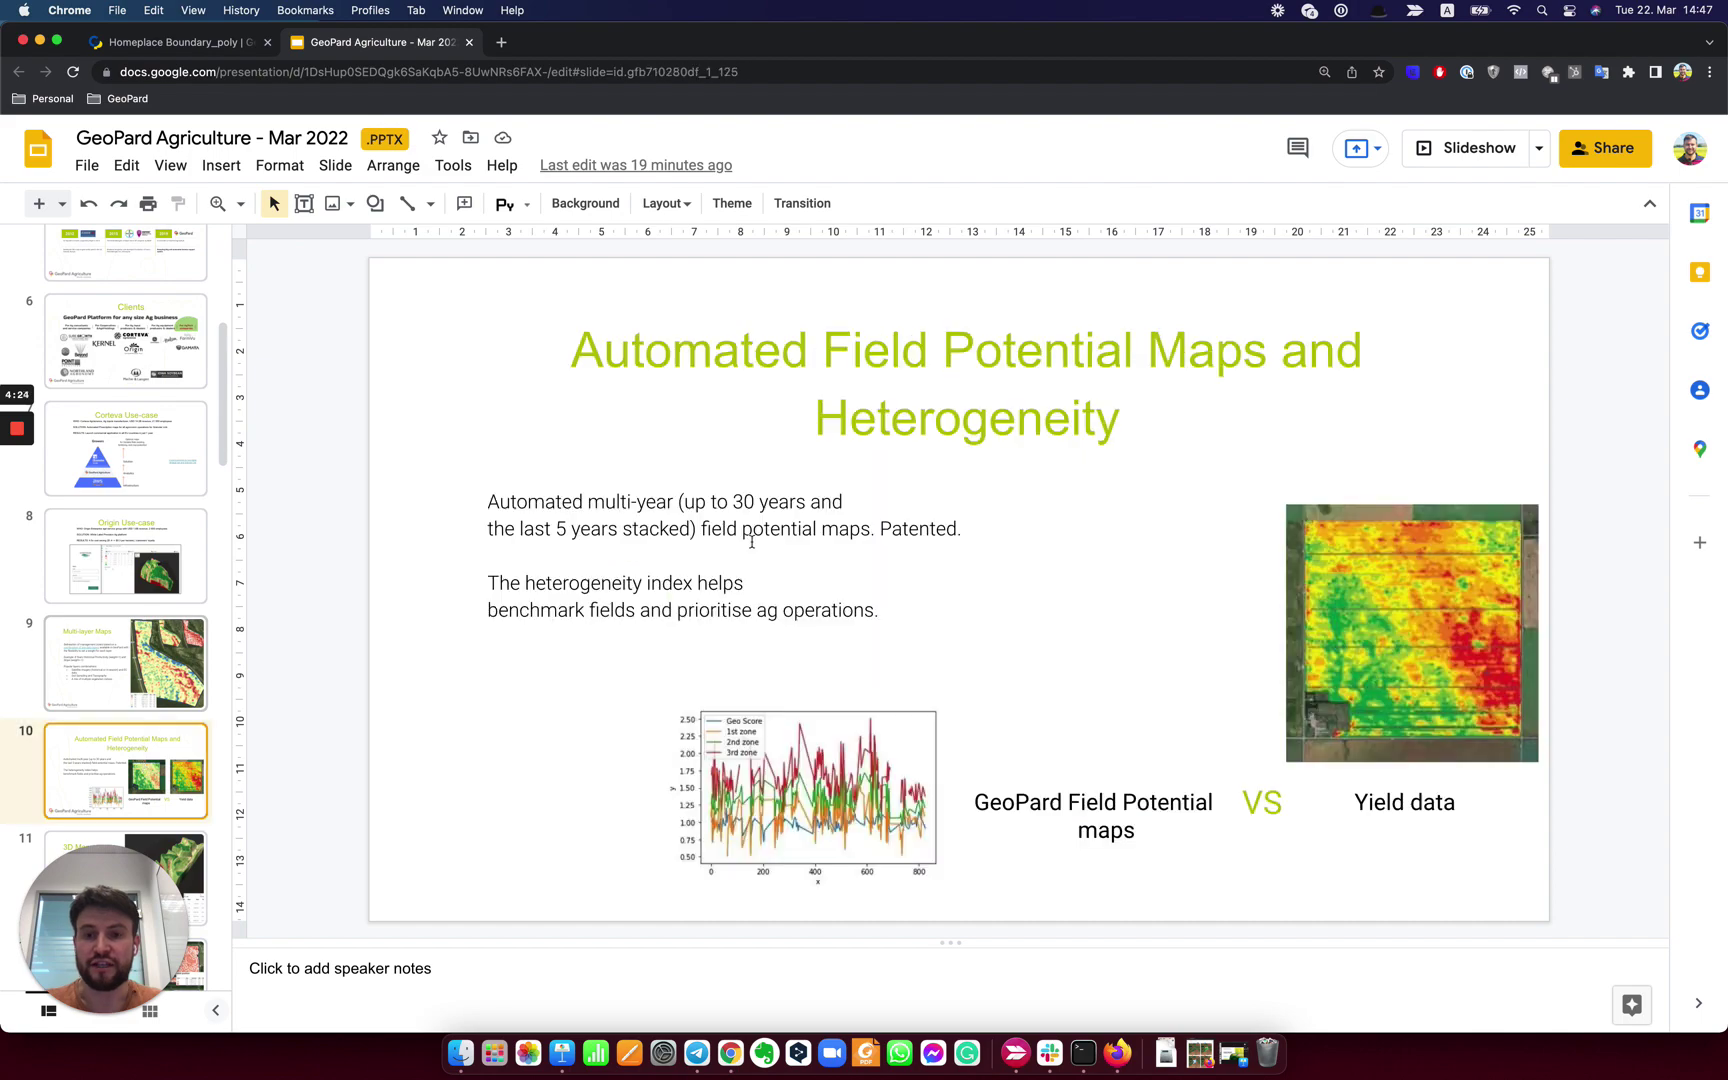
left_click(1476, 148)
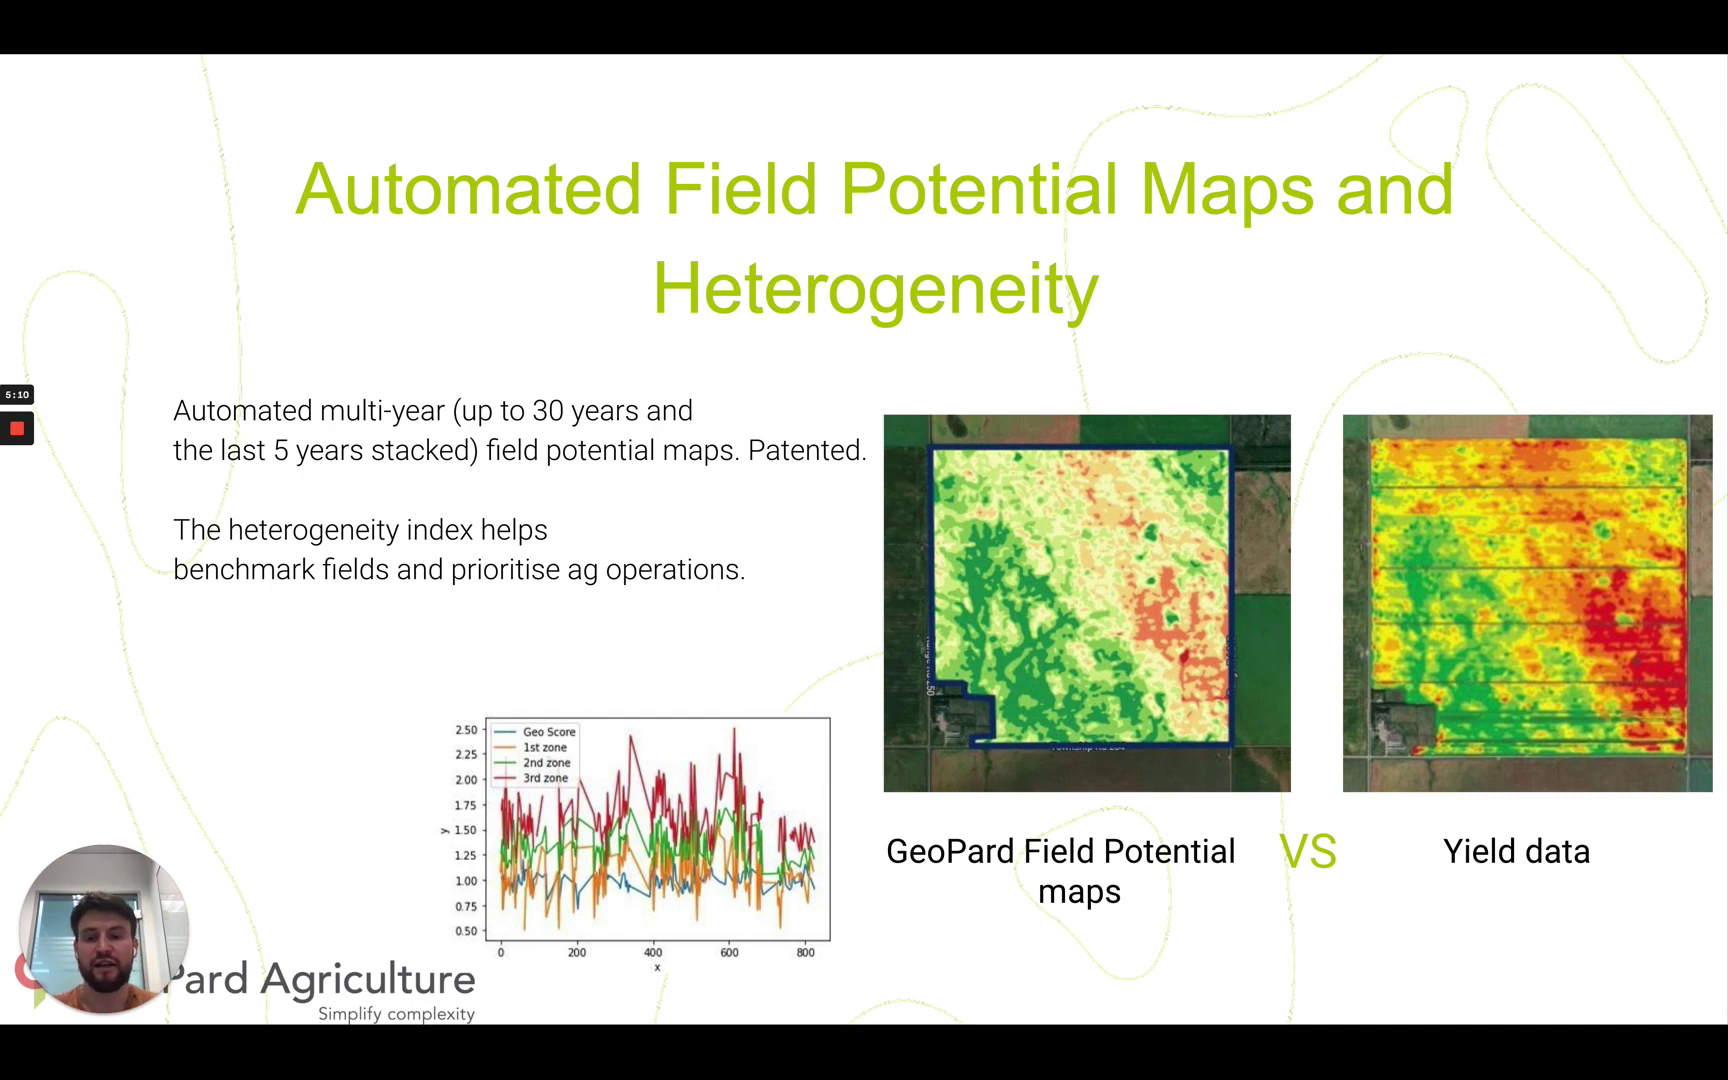
key("ctrl+super+f")
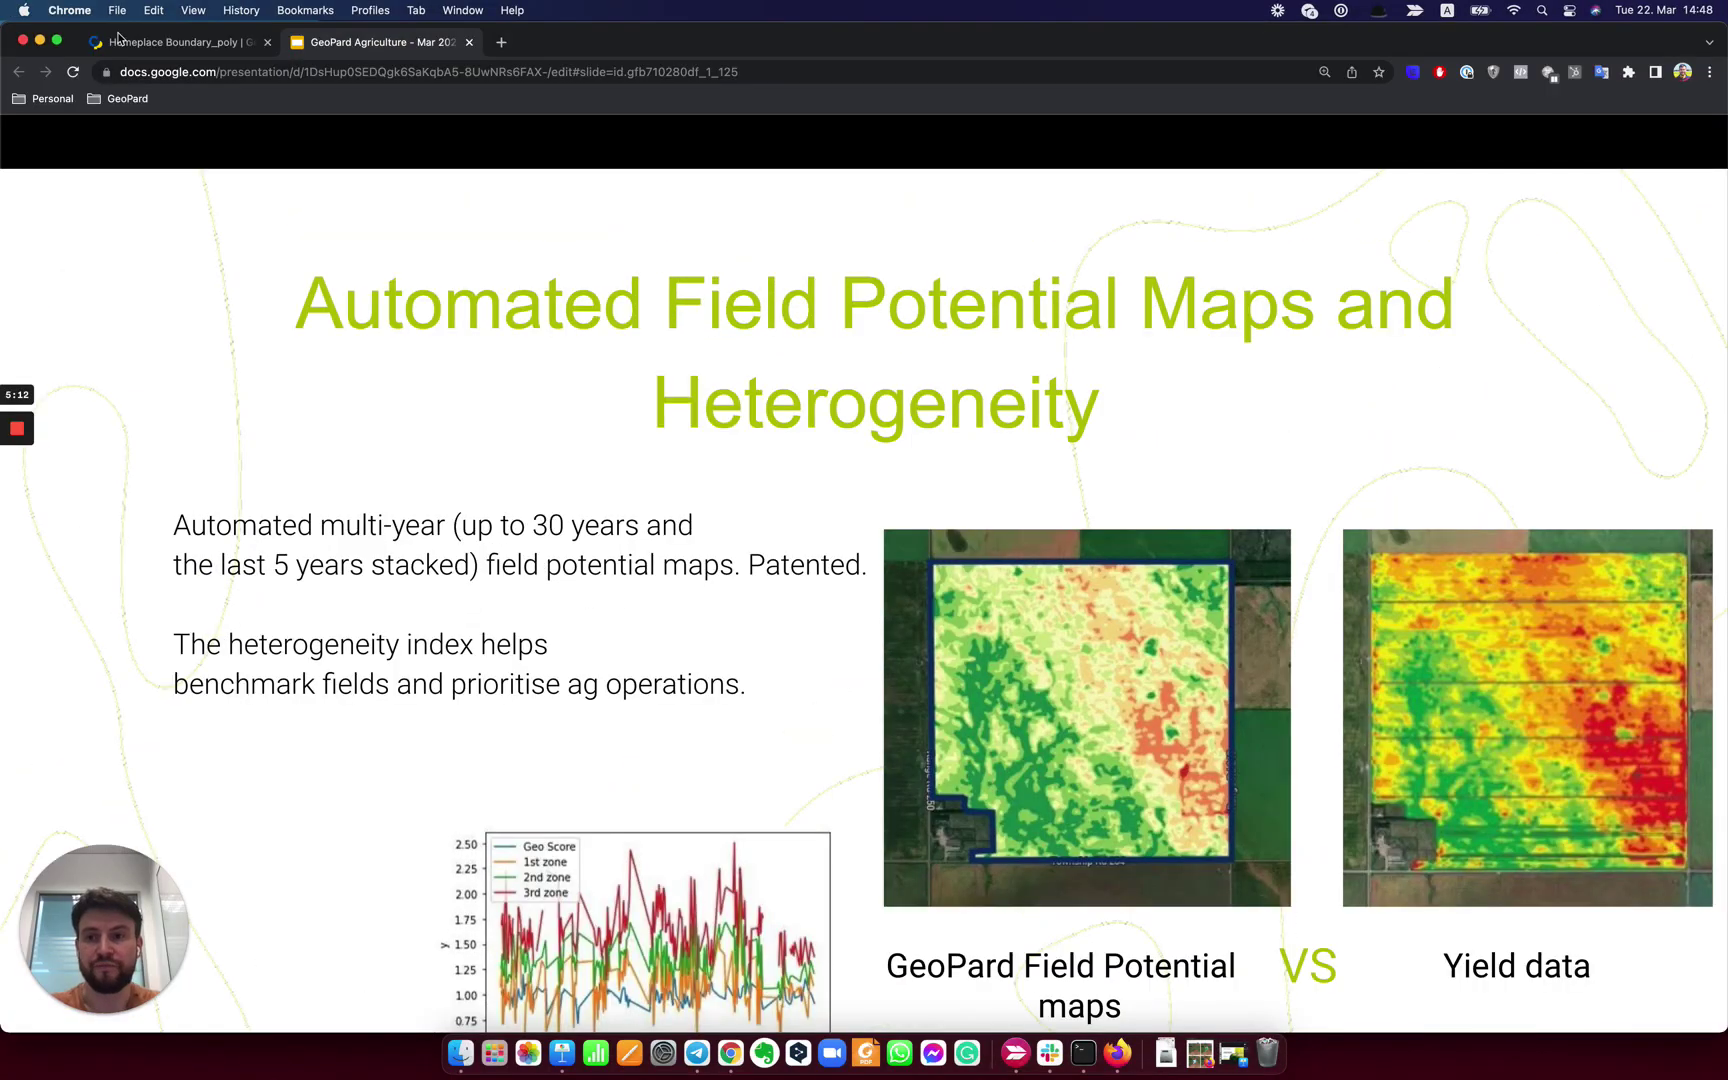
Return to the GeoPard field page and display the processed Yld_Mass_W map of the Hunter Homeplace 2018 Corn Harvest yield data.
left_click(155, 44)
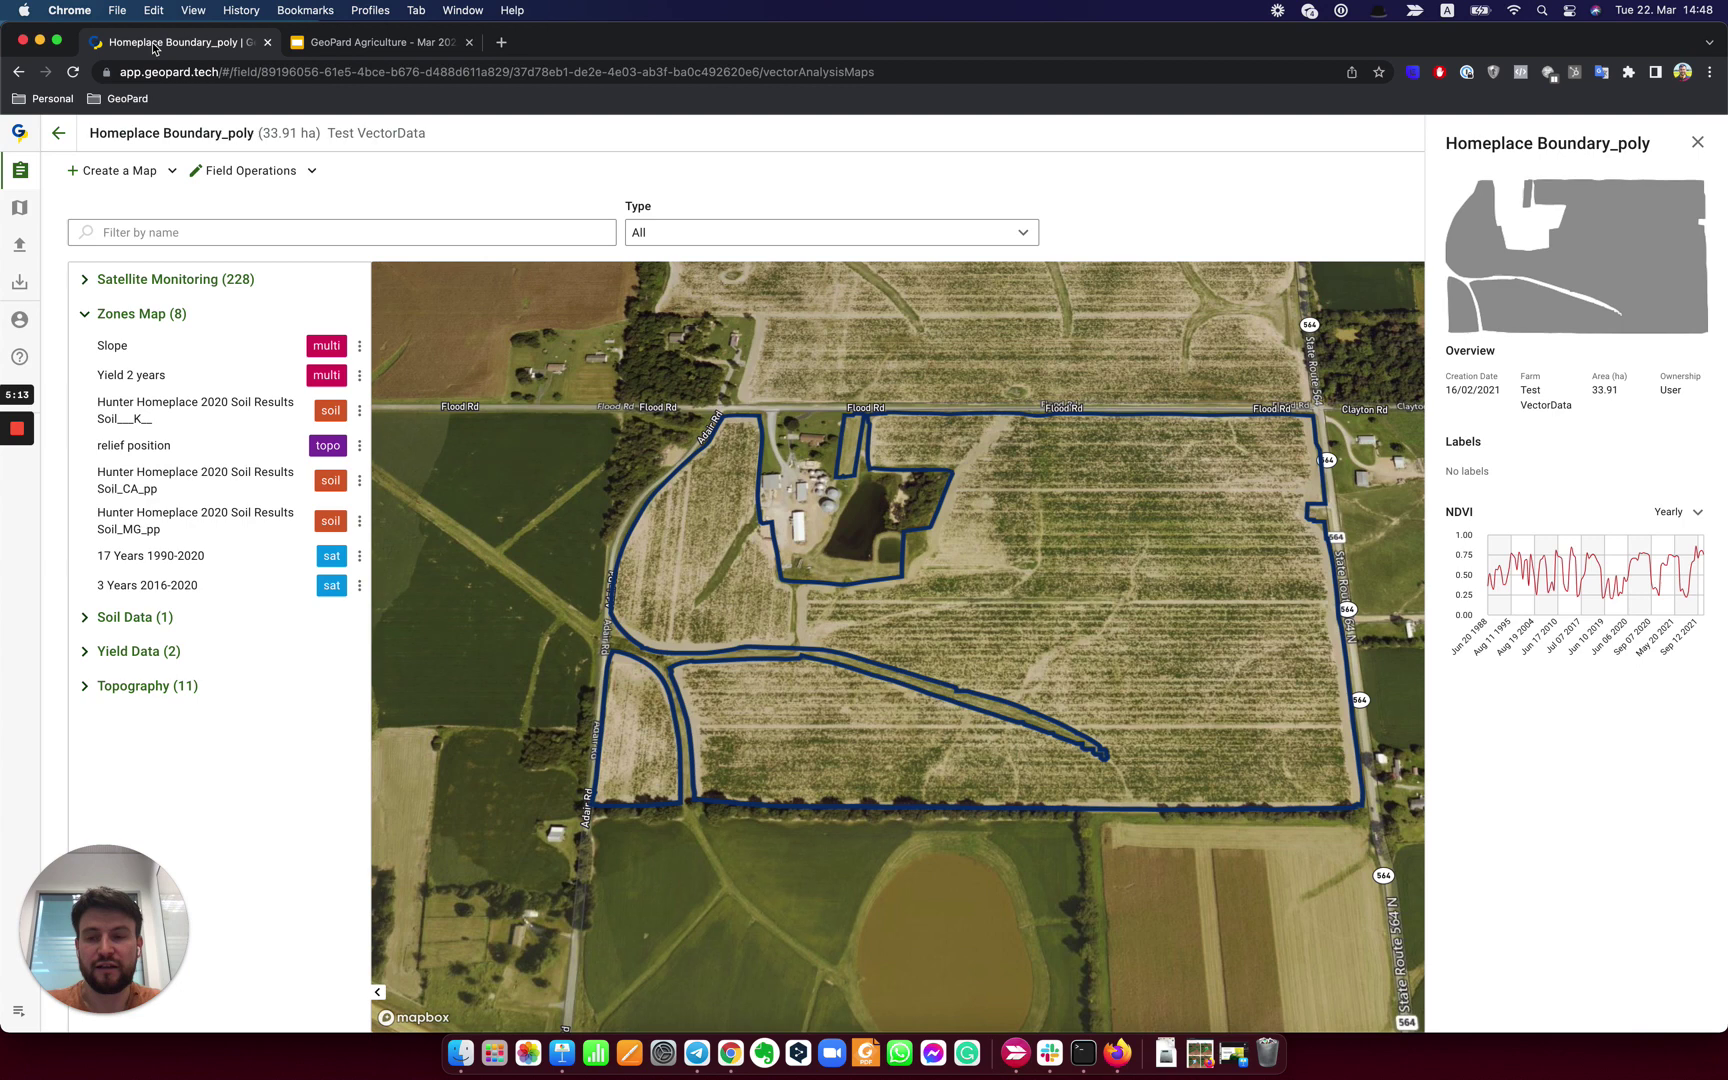
left_click(176, 312)
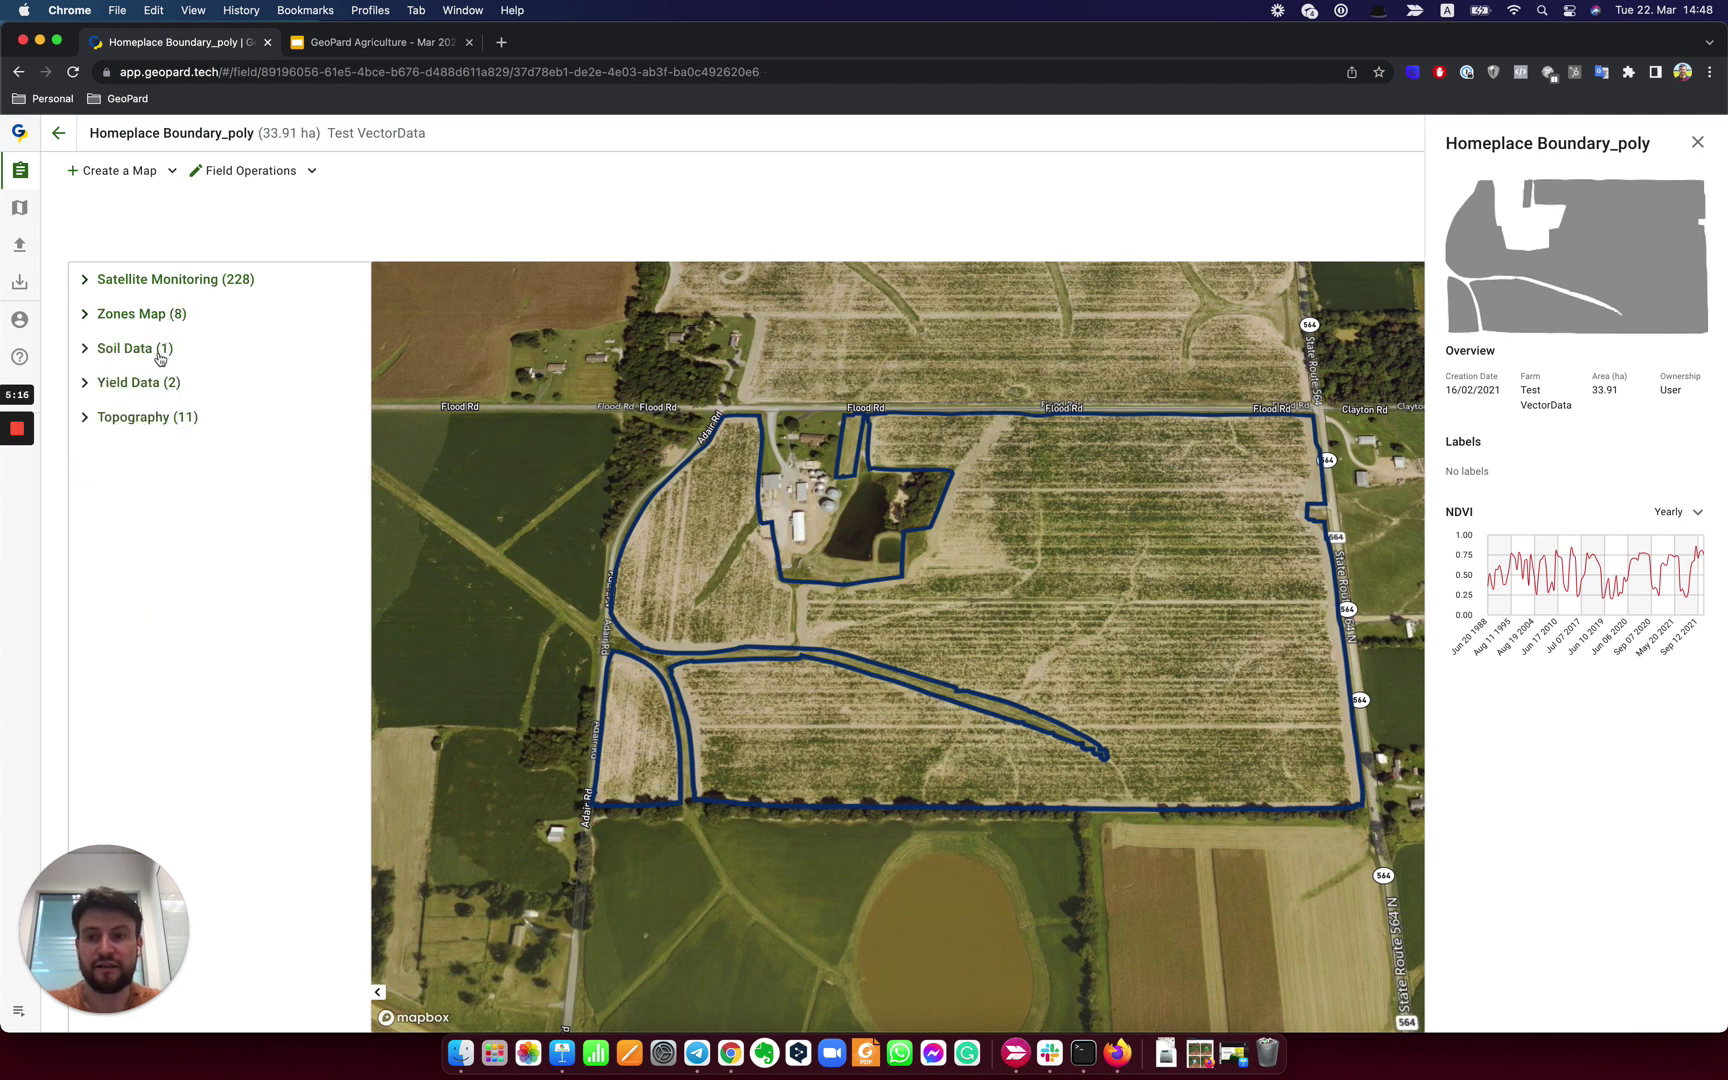
left_click(150, 386)
left_click(160, 415)
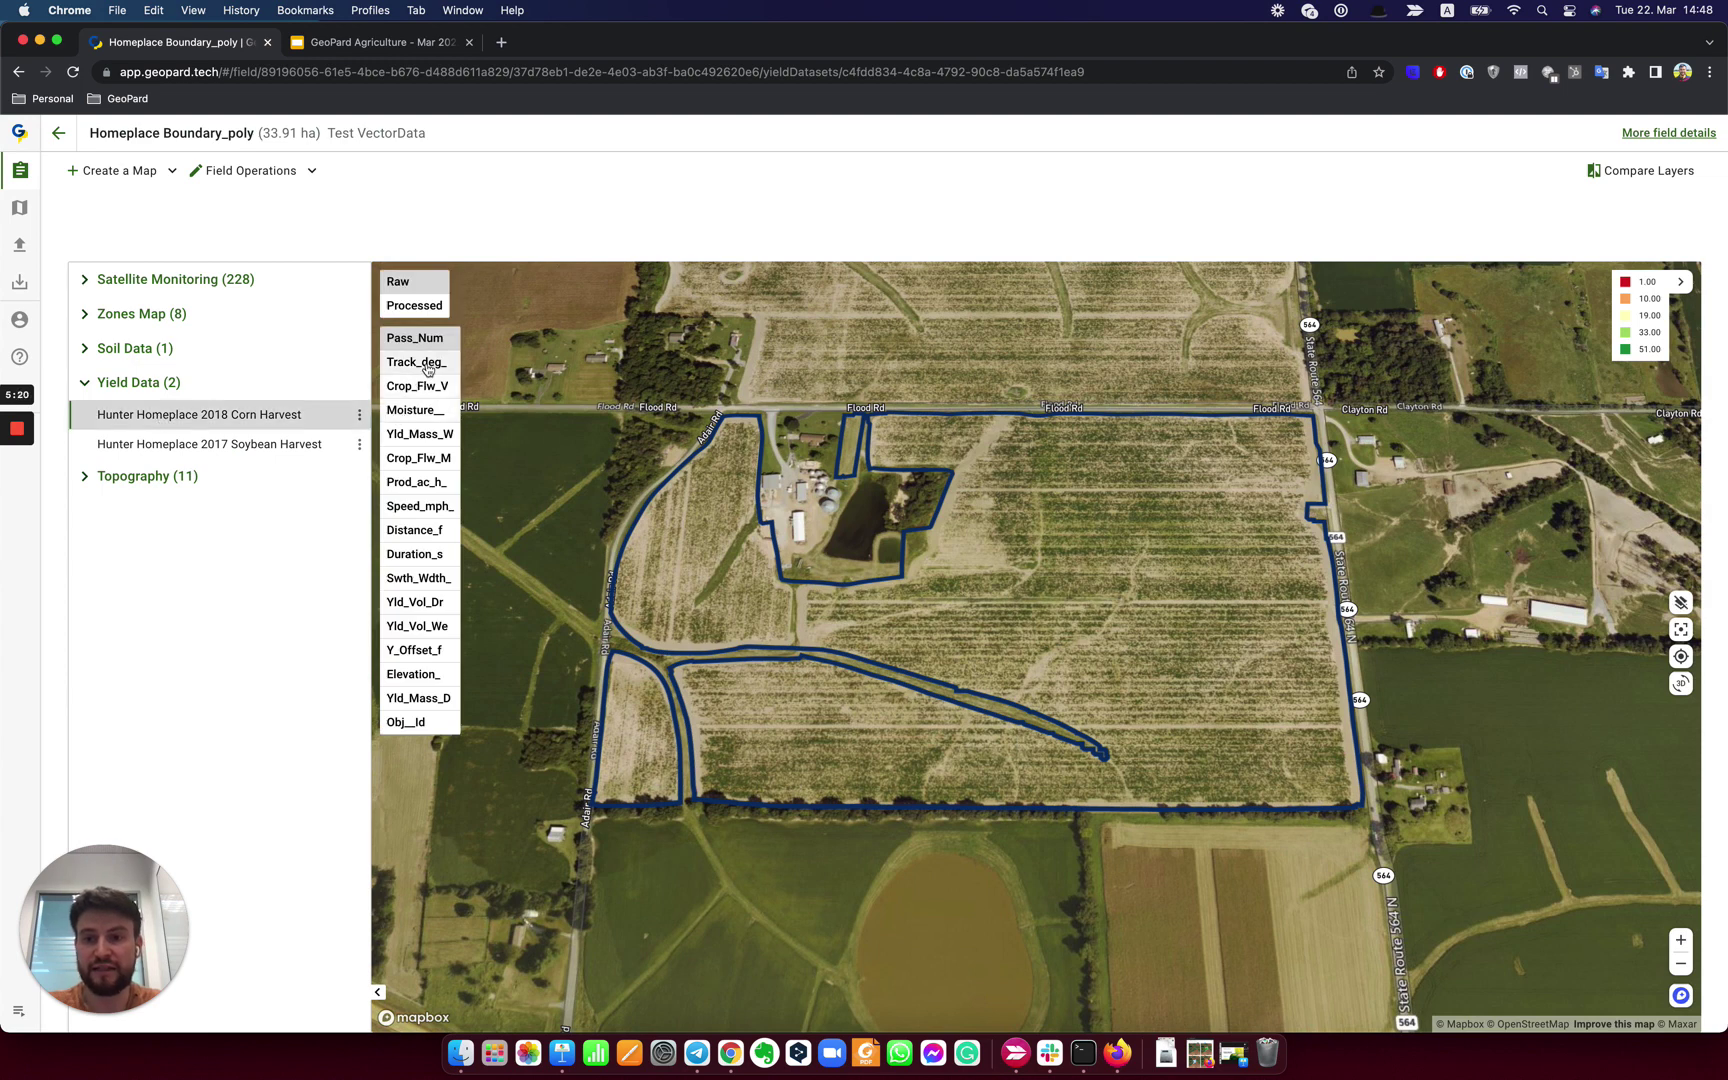
left_click(418, 433)
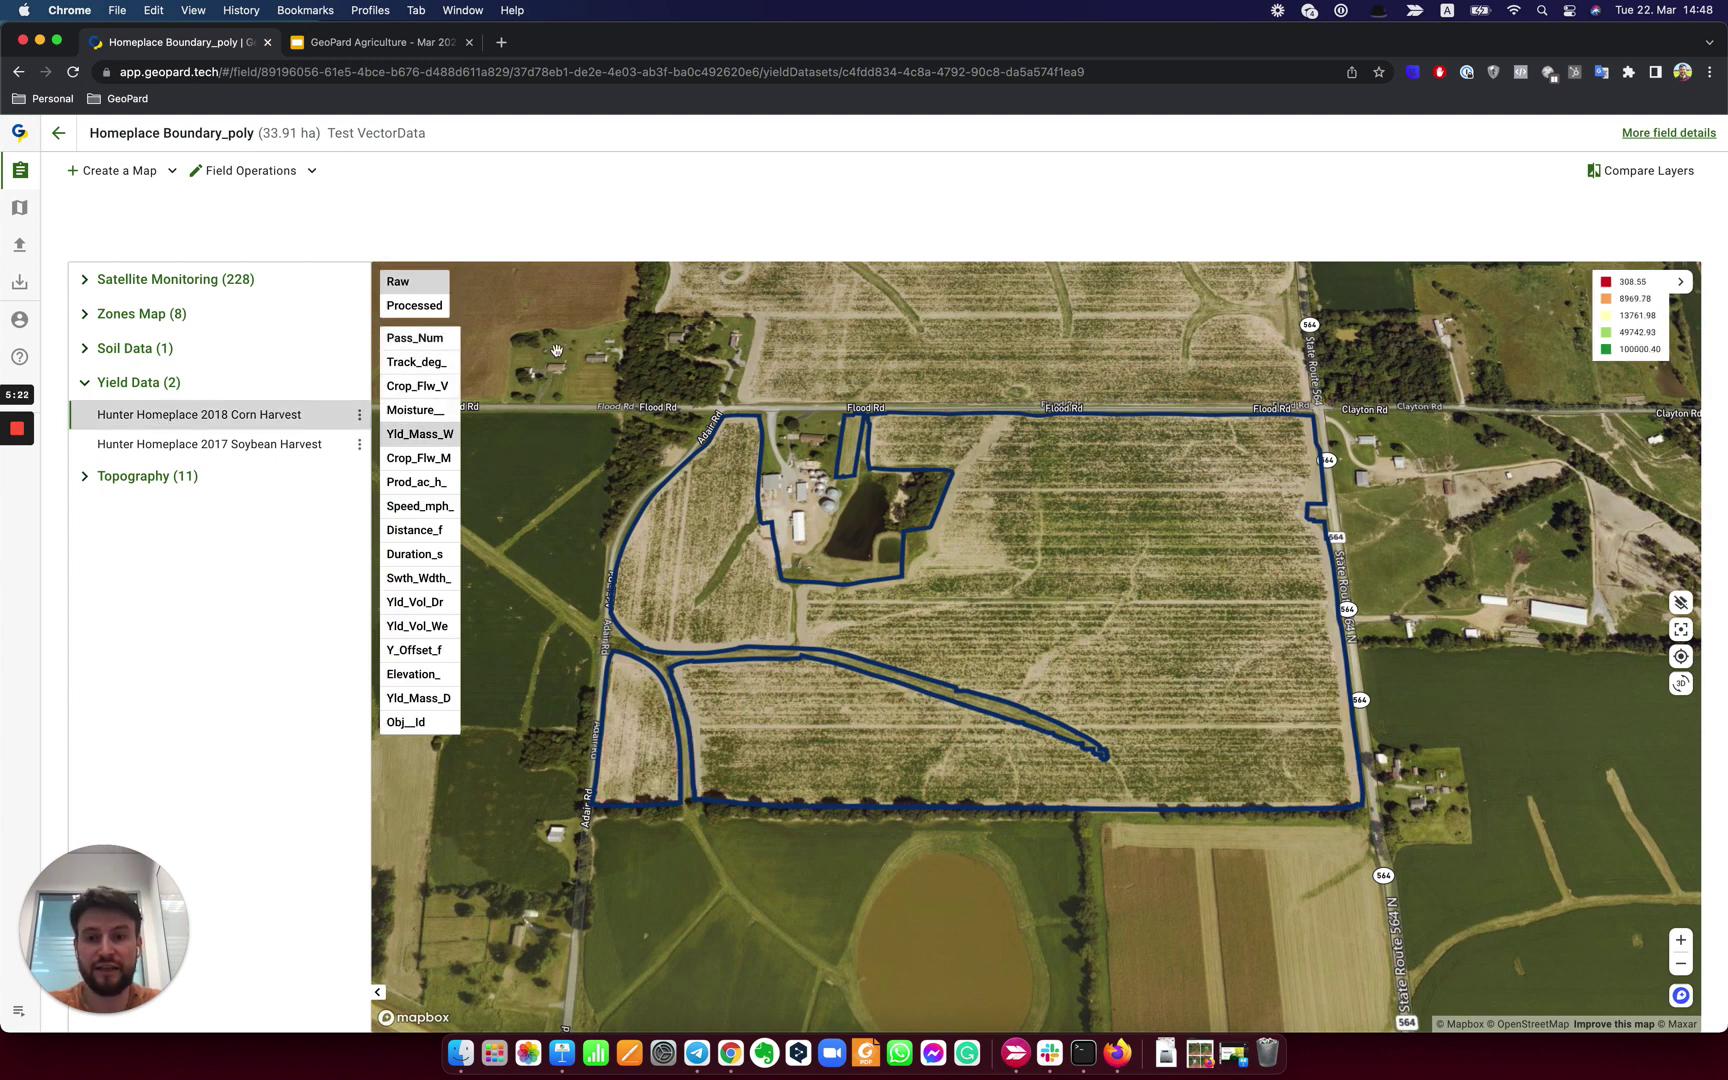
left_click(433, 316)
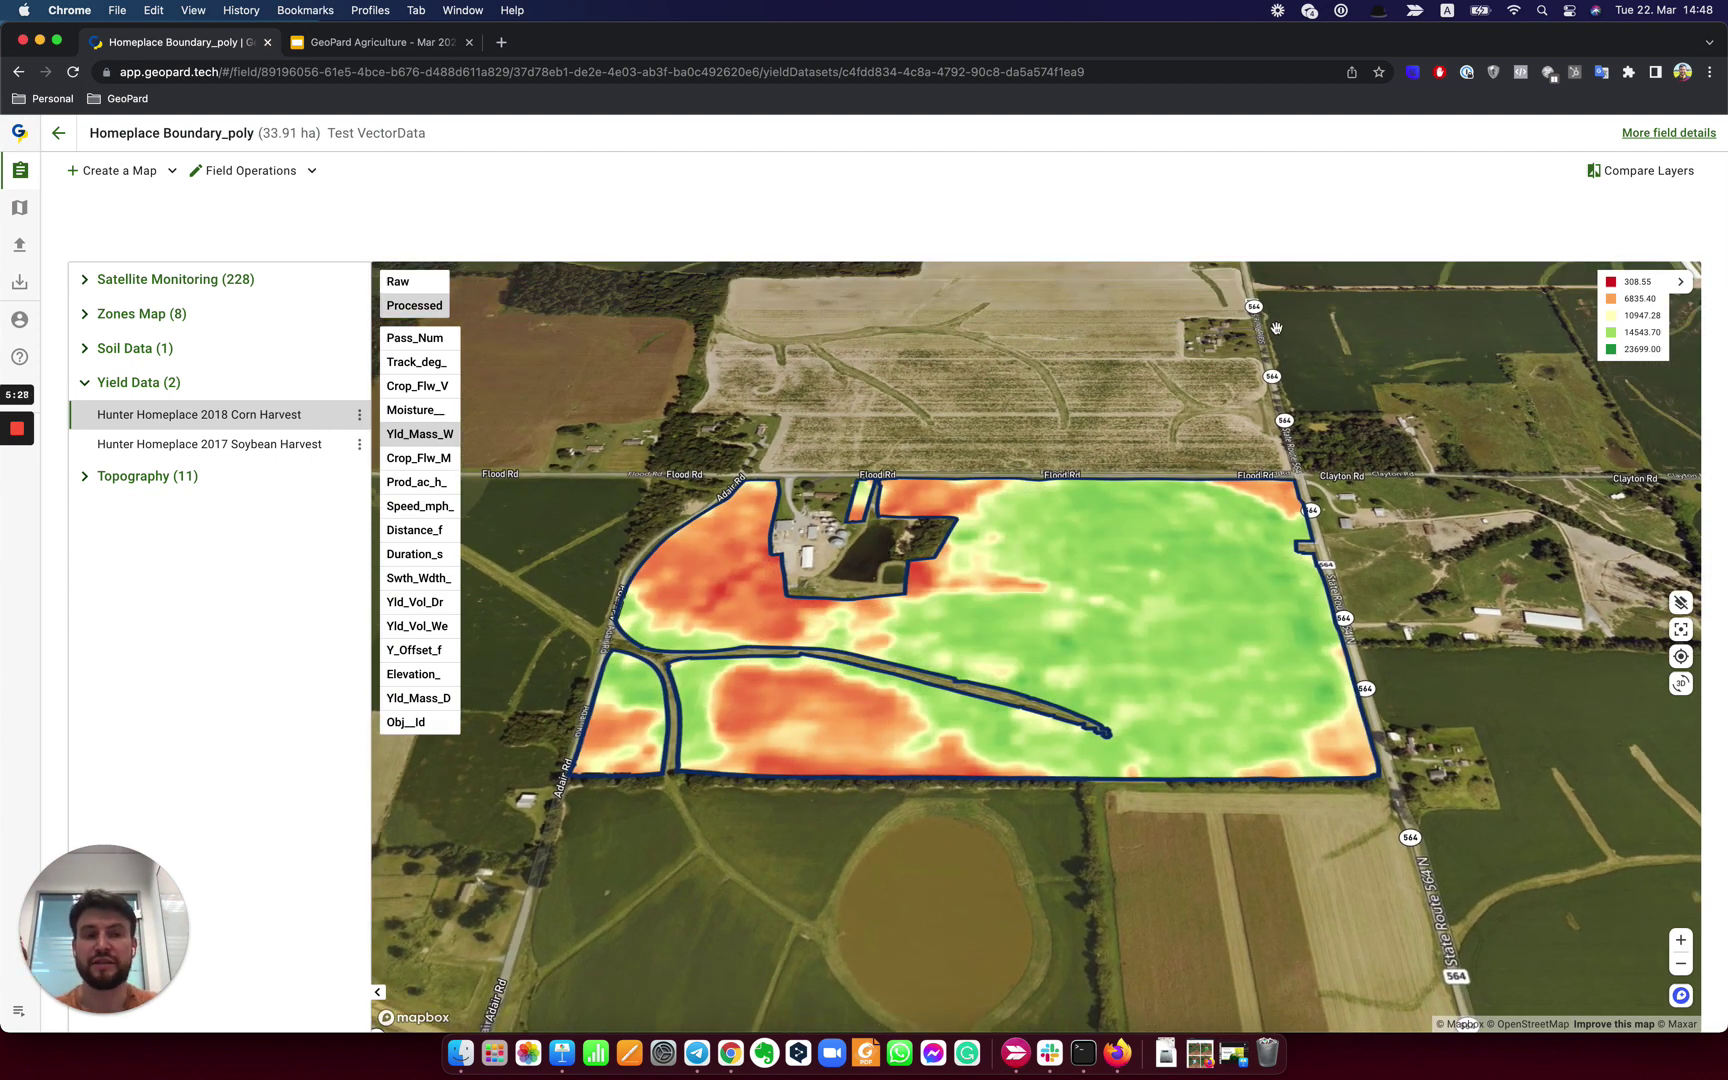
Start a layer comparison with the 2018 Corn Harvest yield data, Digital Elevation and the first 2018 Corn Harvest topography layer.
left_click(1640, 176)
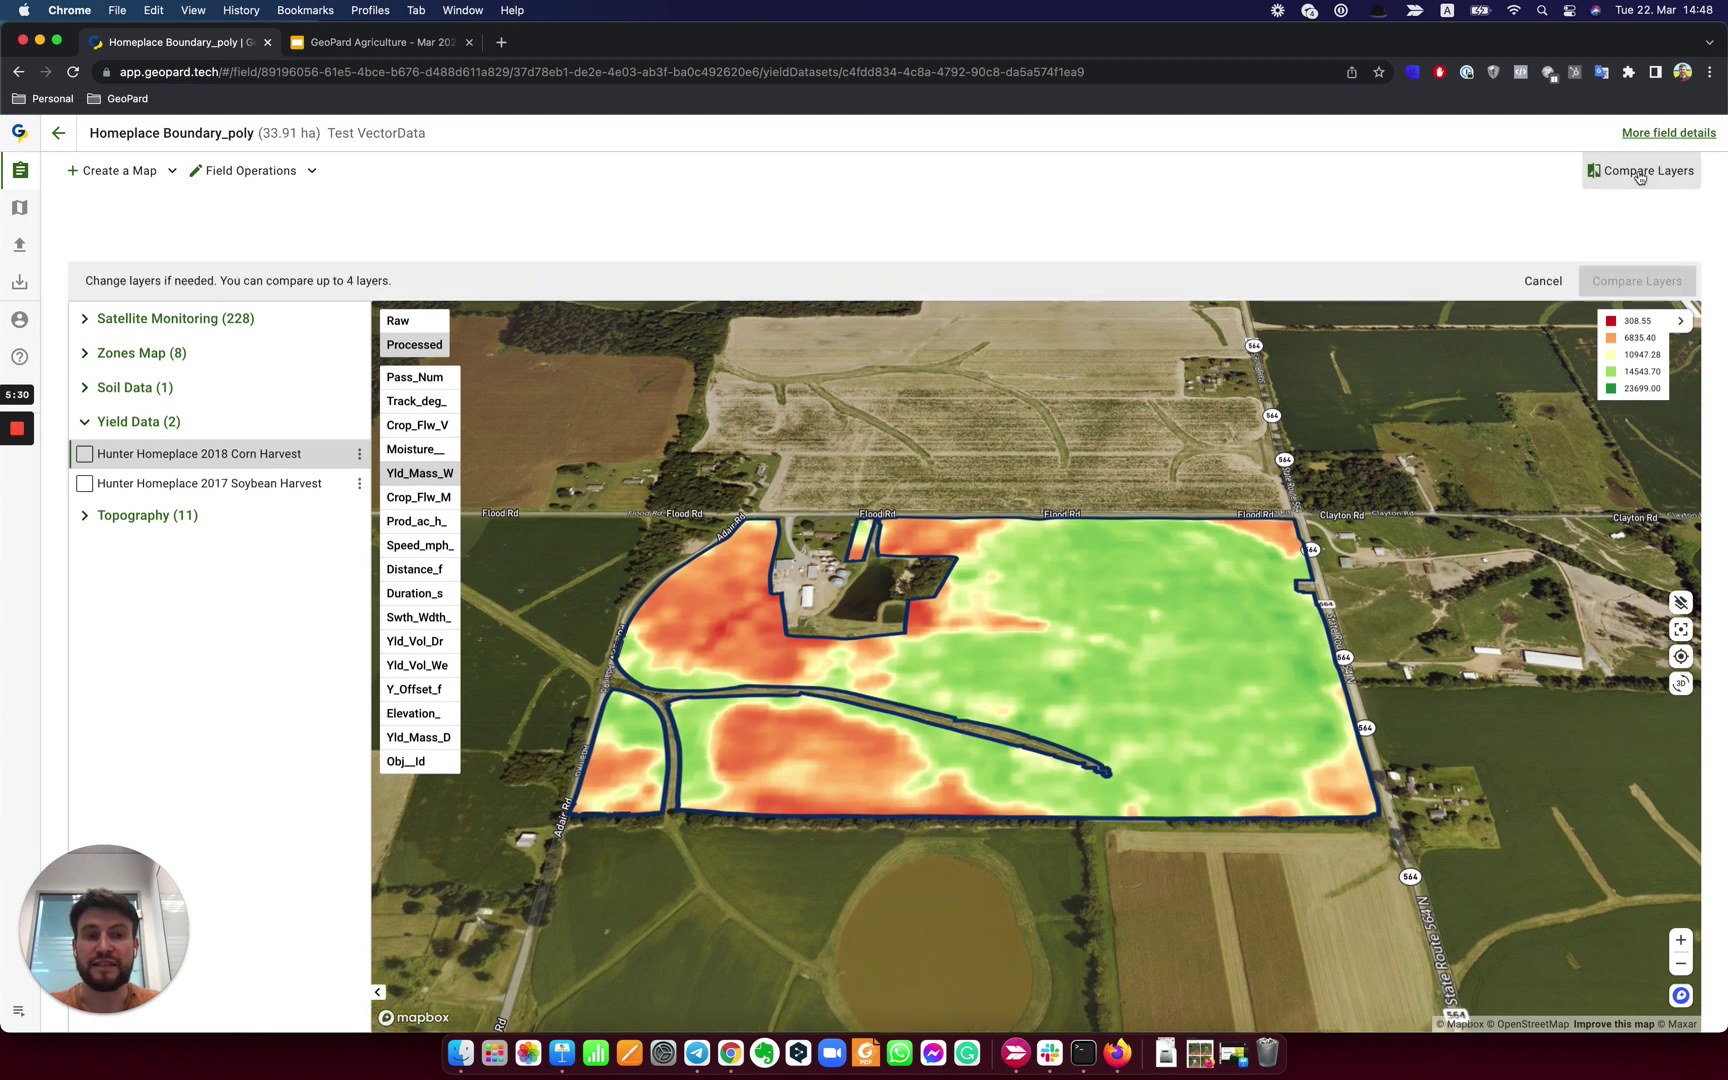
left_click(85, 455)
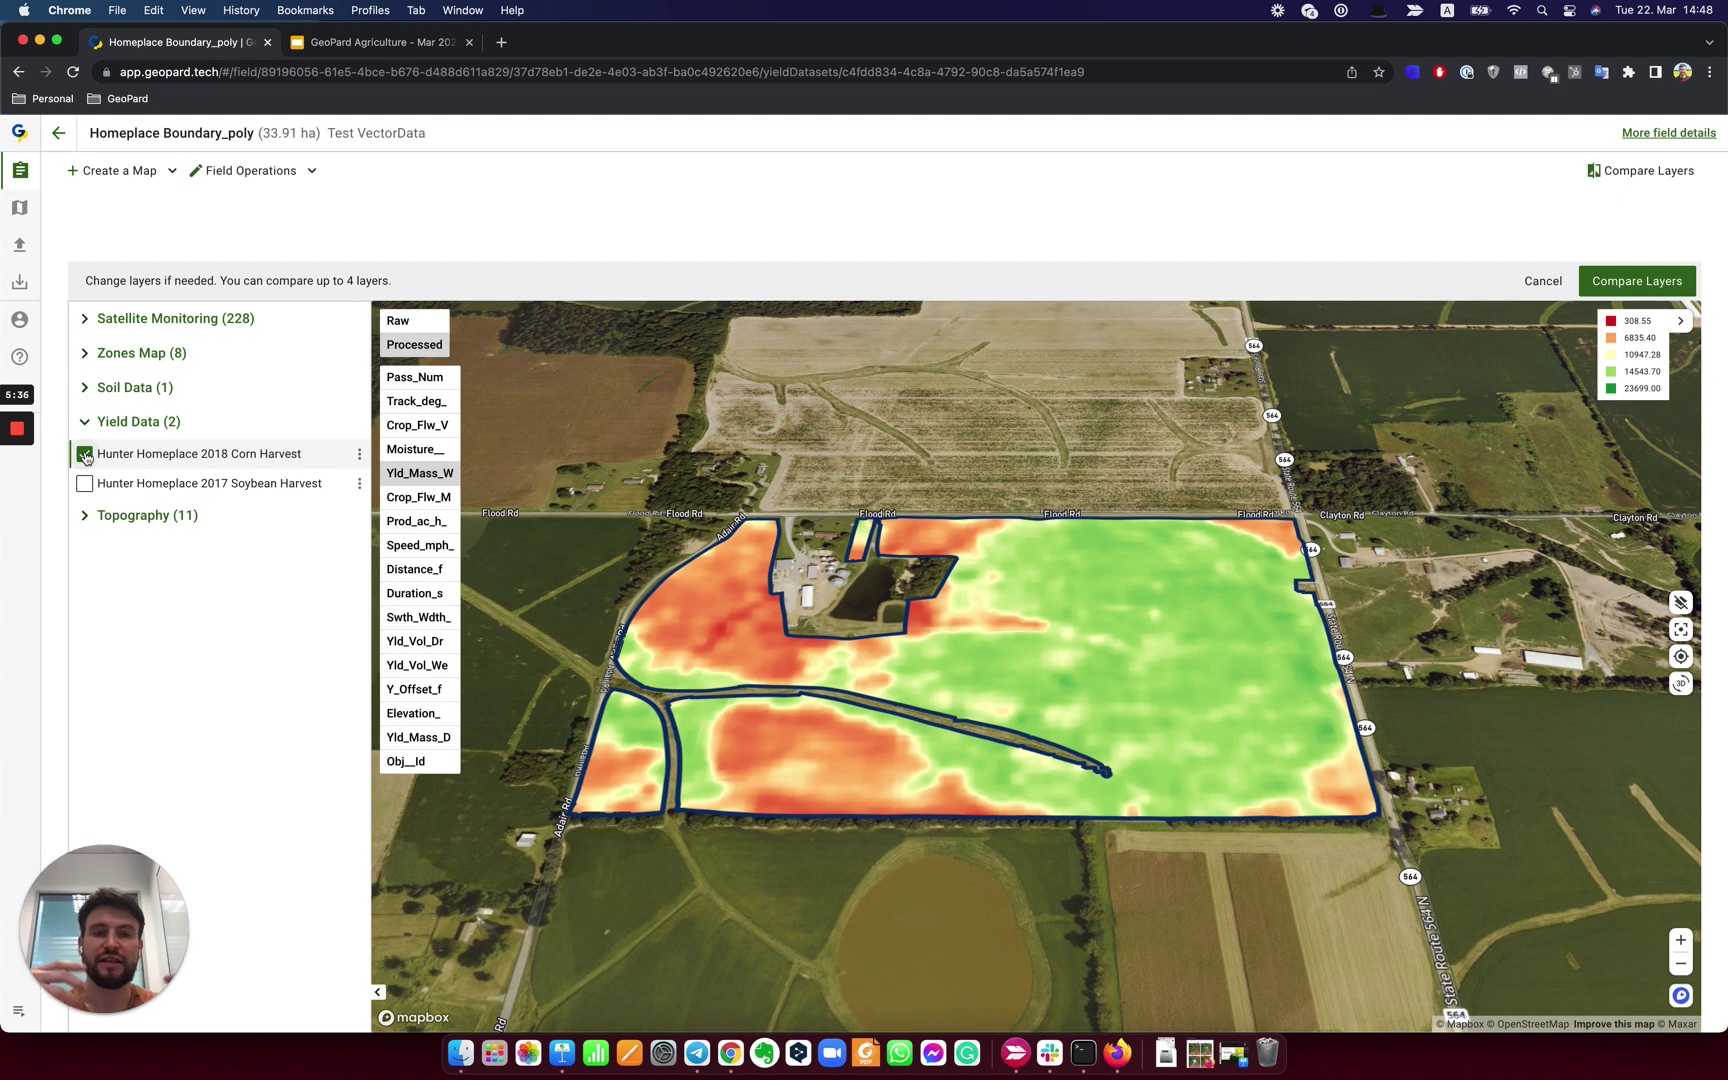
left_click(89, 516)
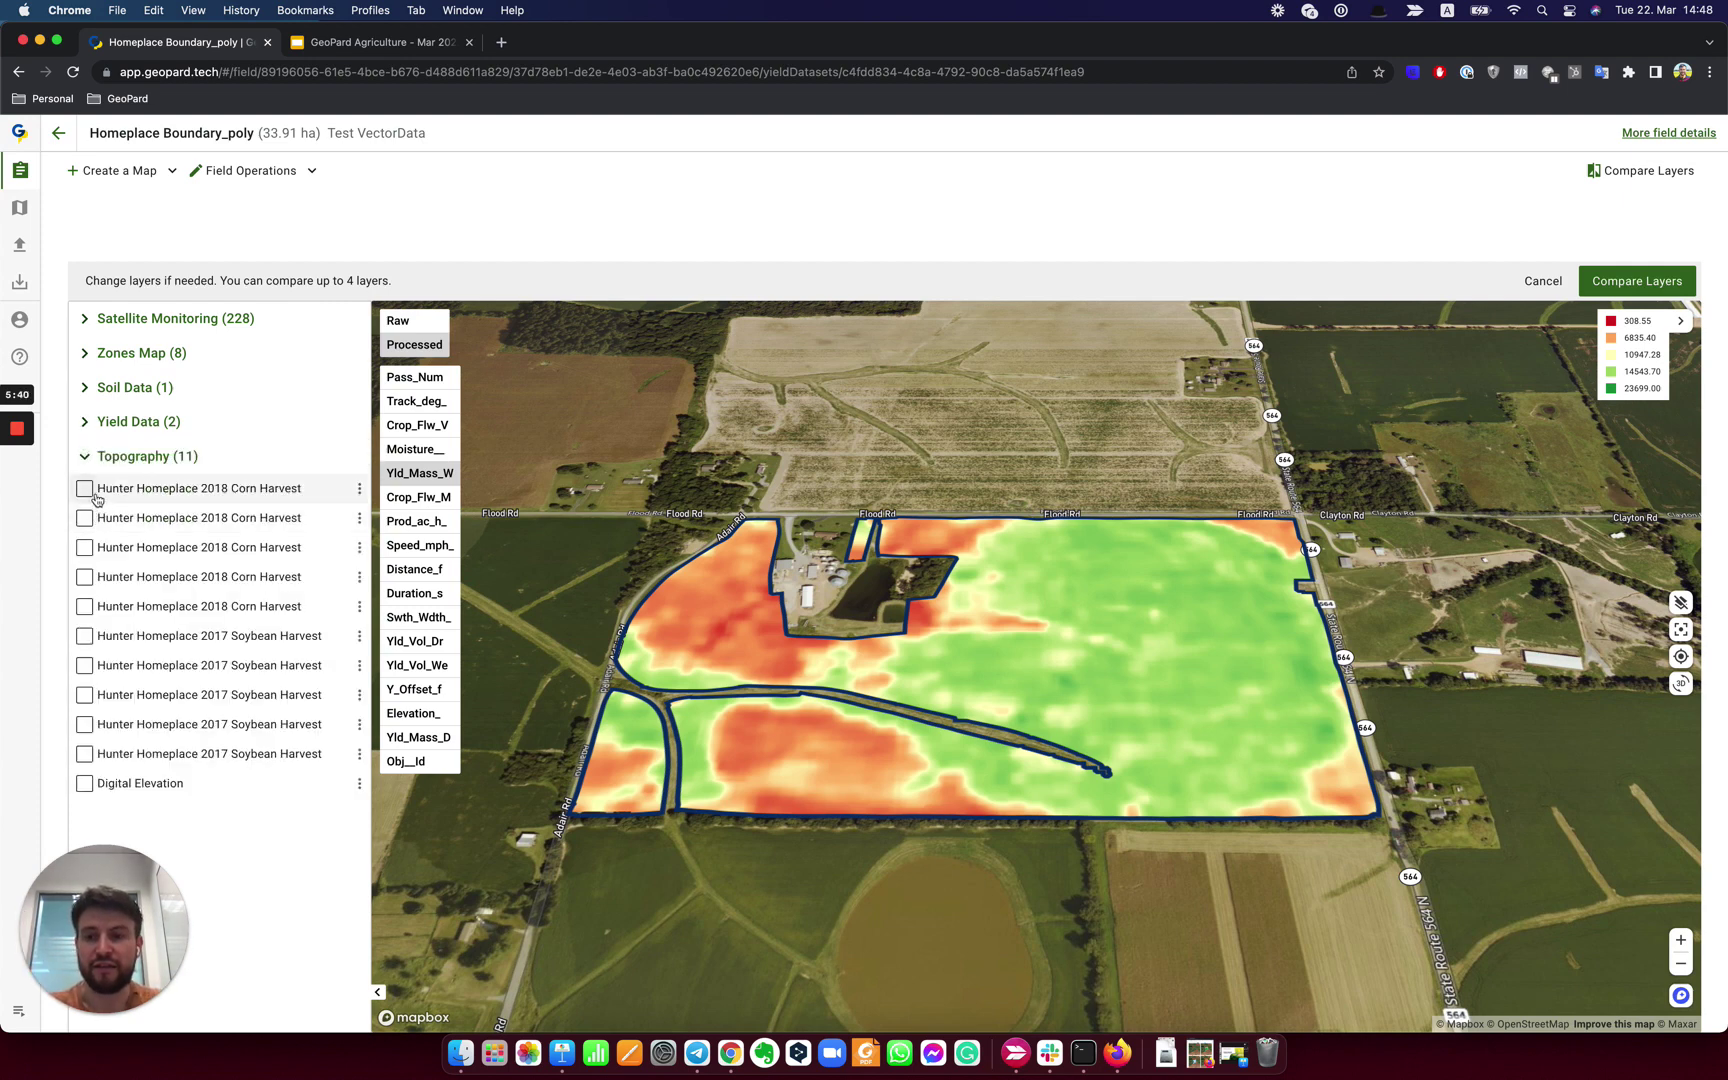
left_click(84, 785)
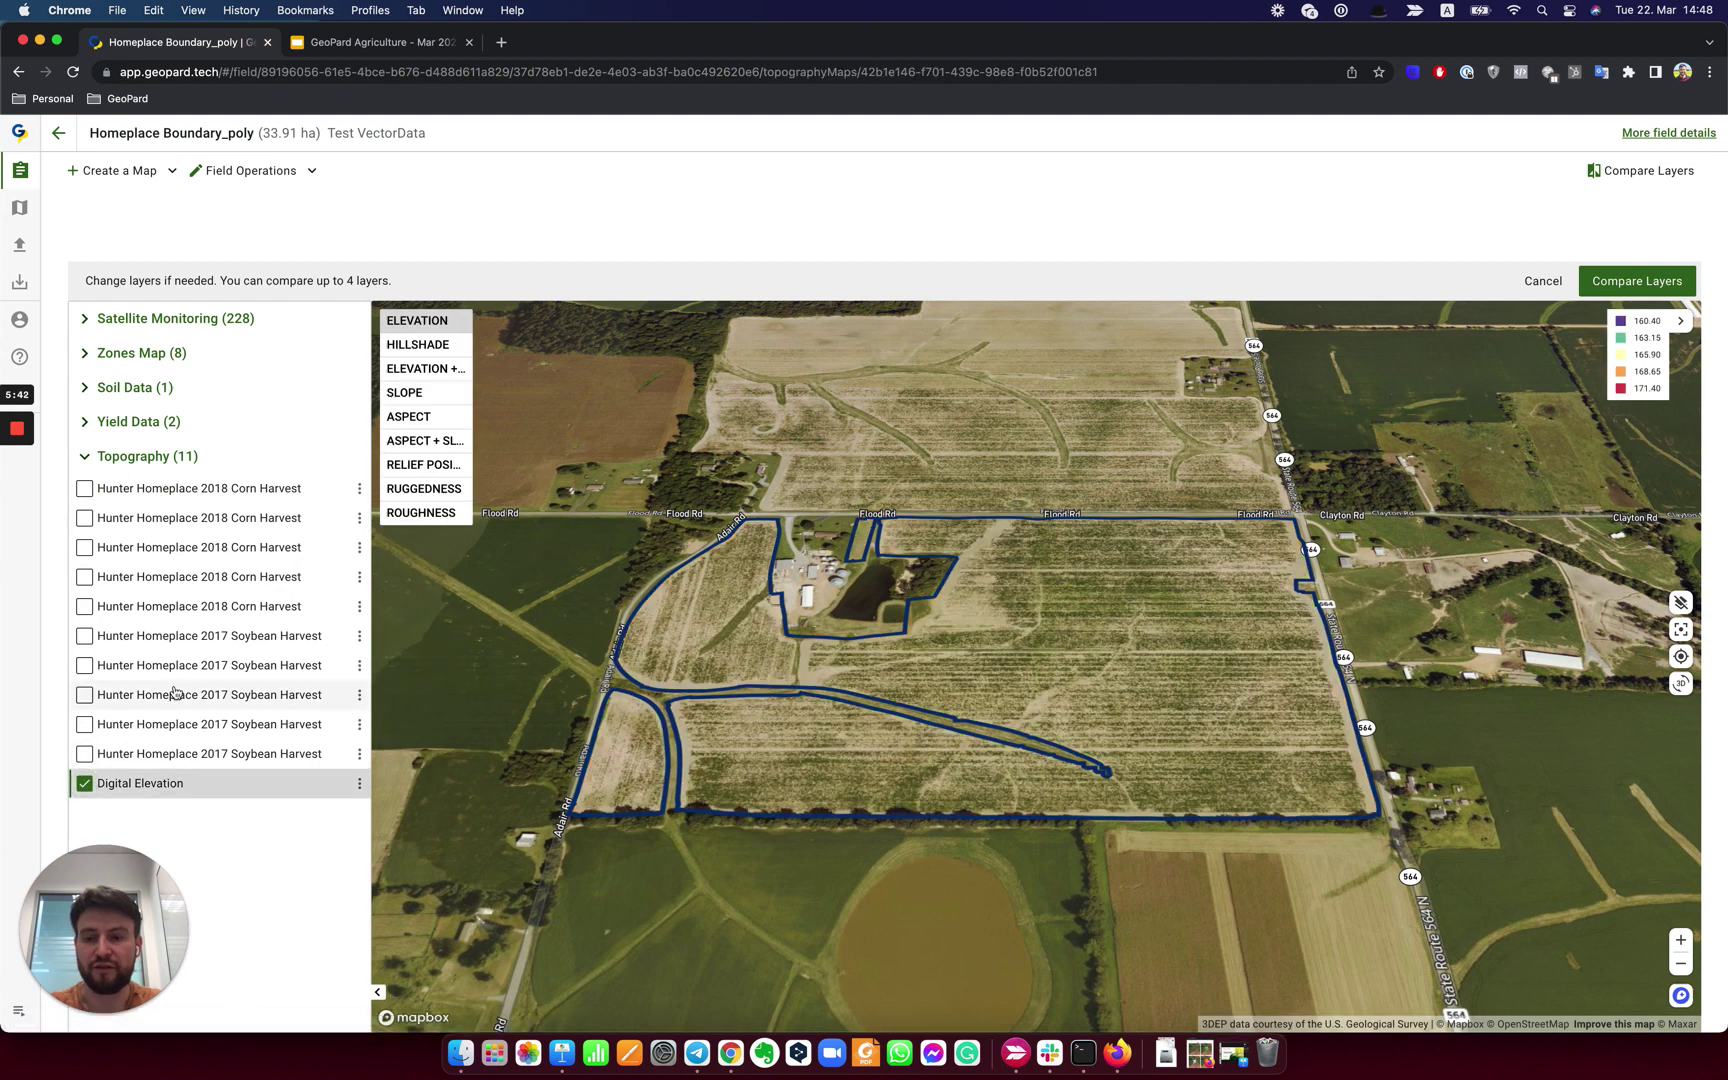
left_click(85, 489)
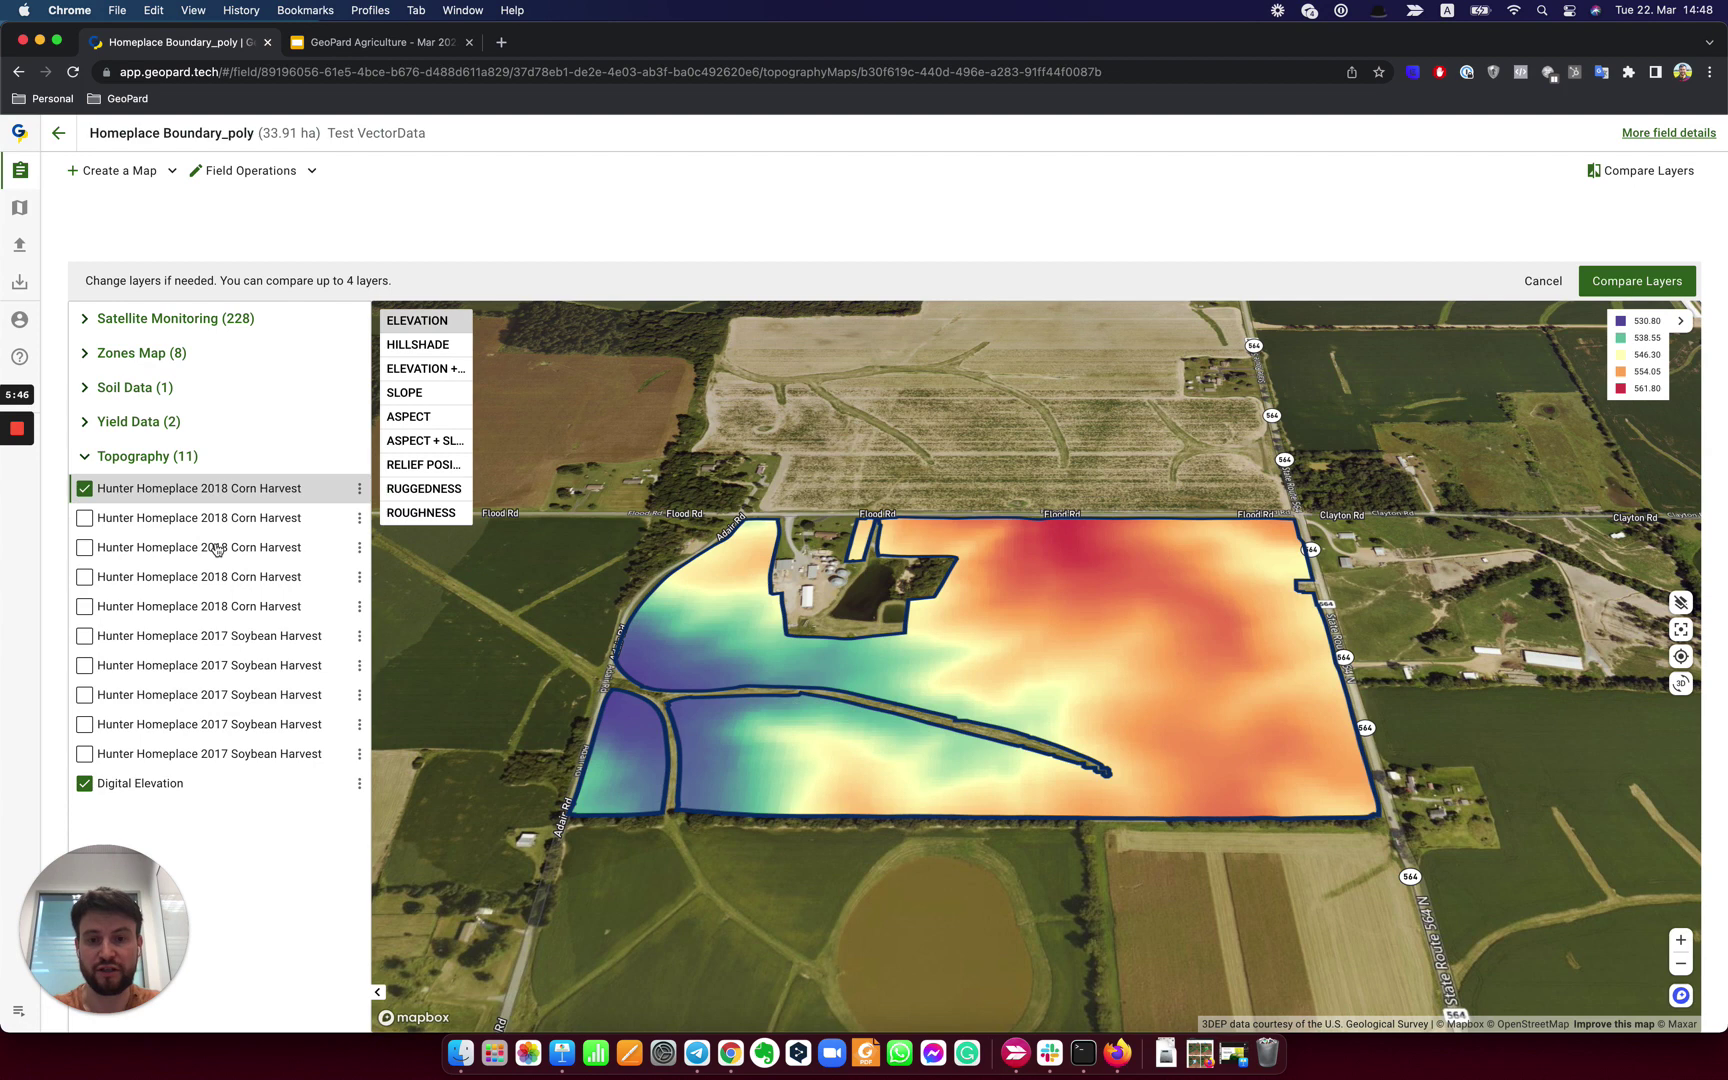
Add the Hunter Homeplace 2020 Soil Results to the comparison and display their processed Soil_OM map.
left_click(140, 424)
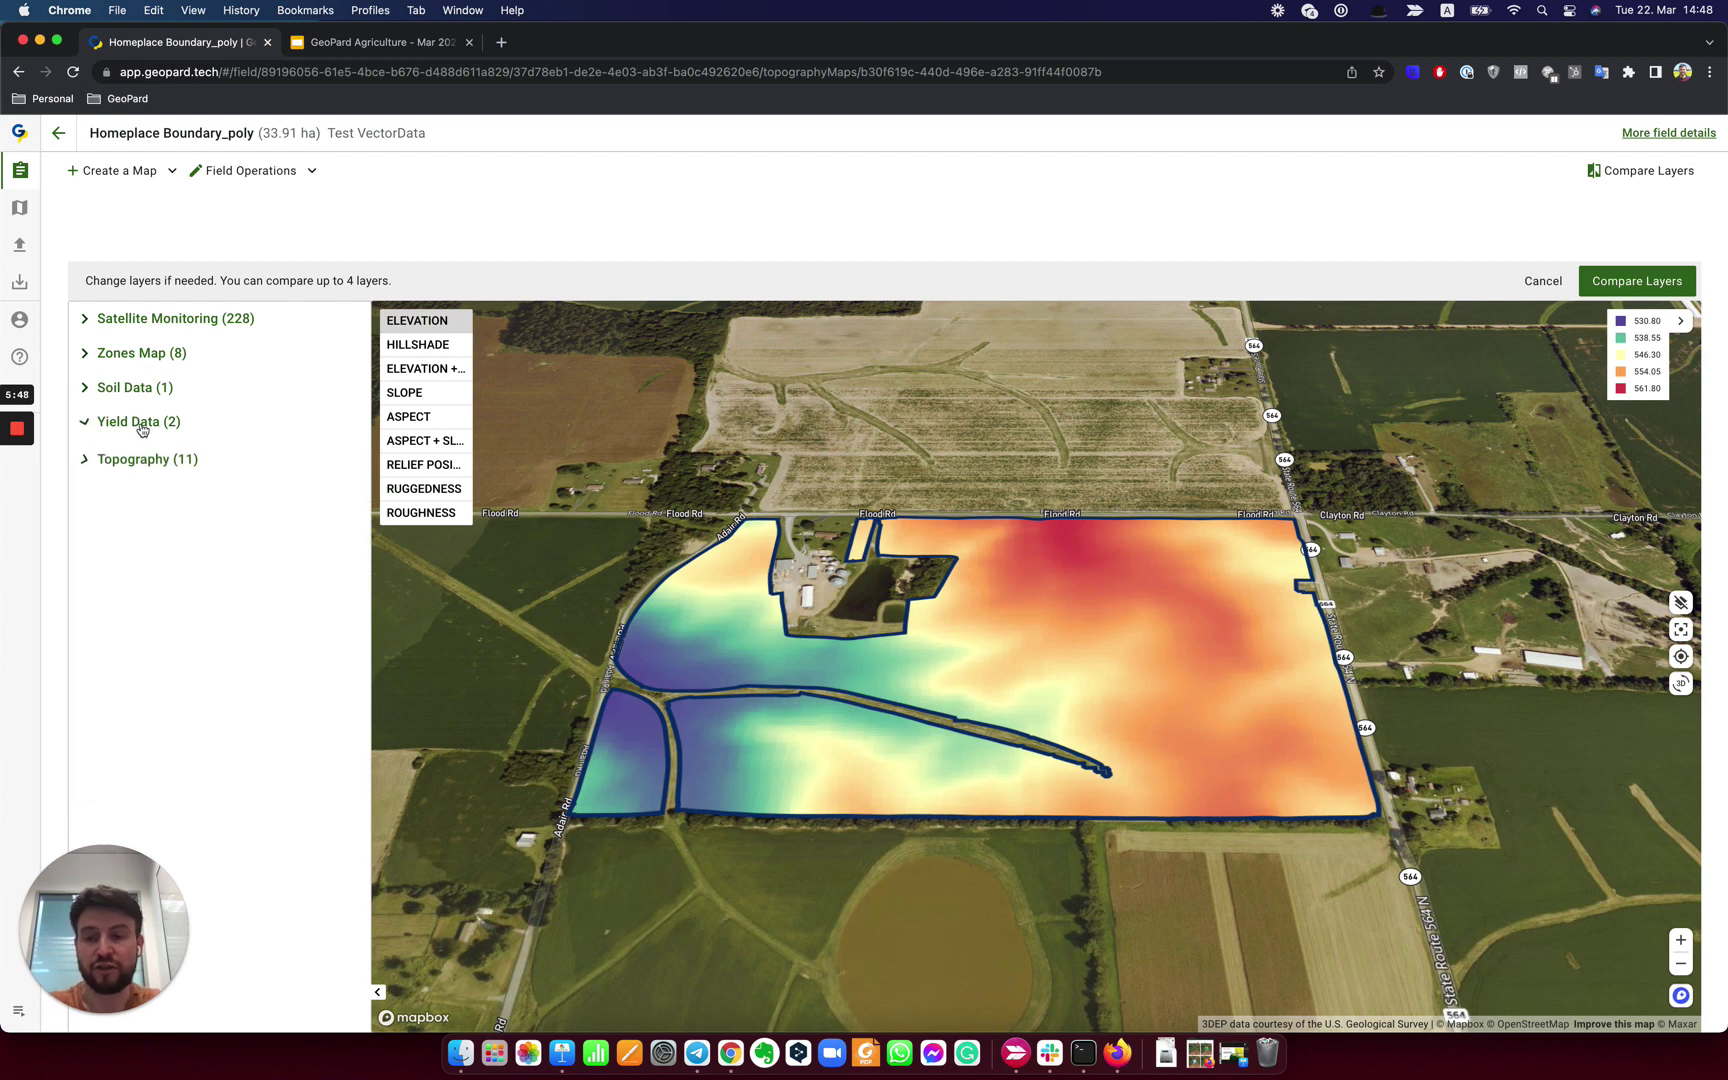
left_click(157, 390)
left_click(350, 420)
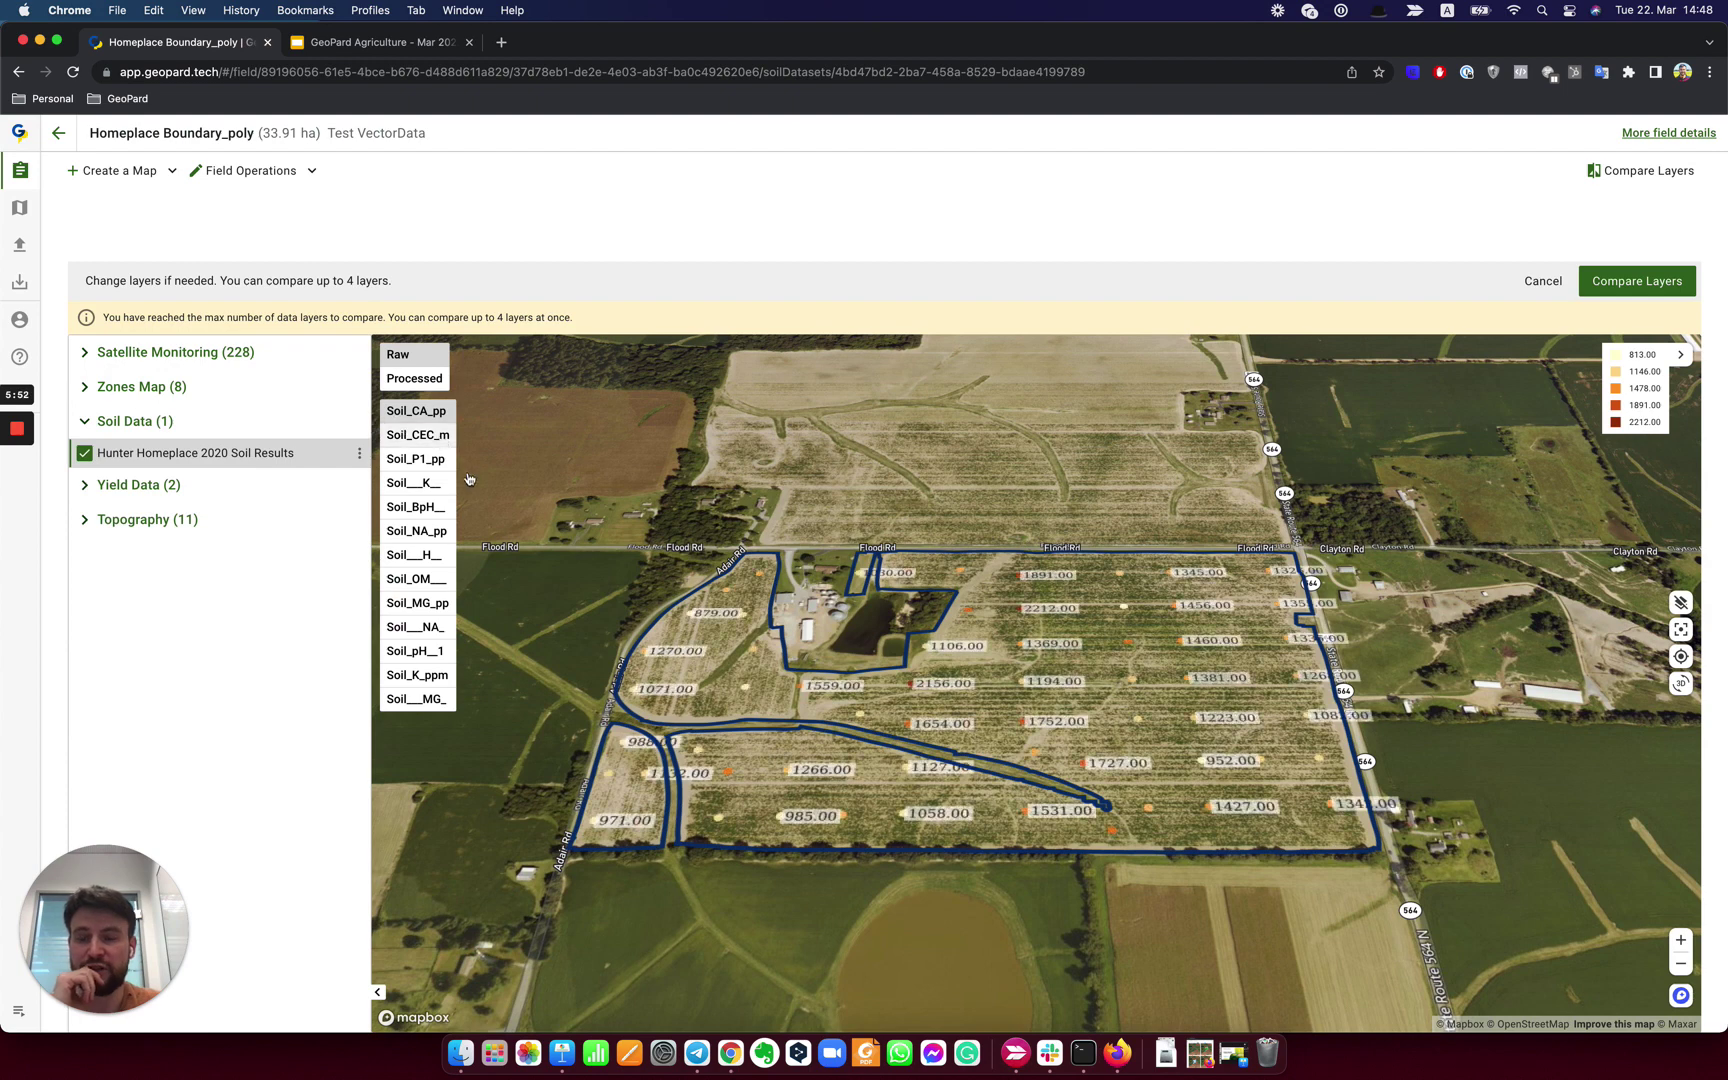
left_click(415, 578)
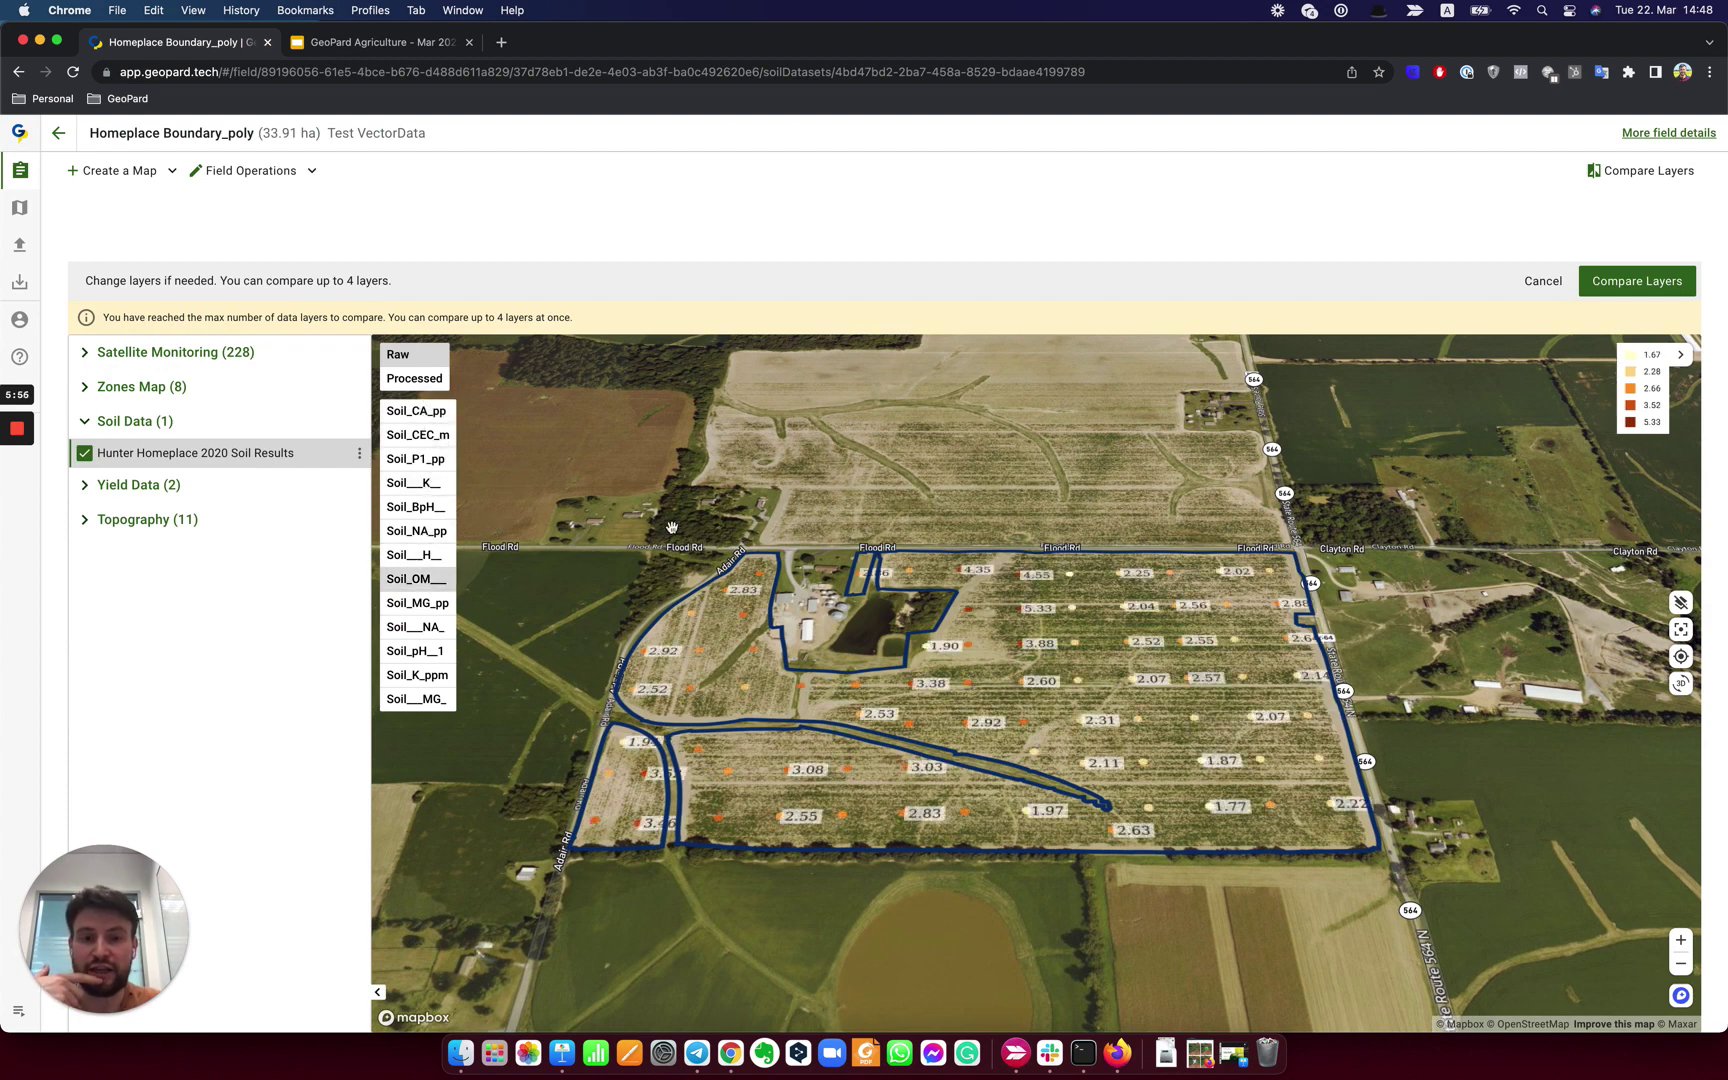
left_click(425, 382)
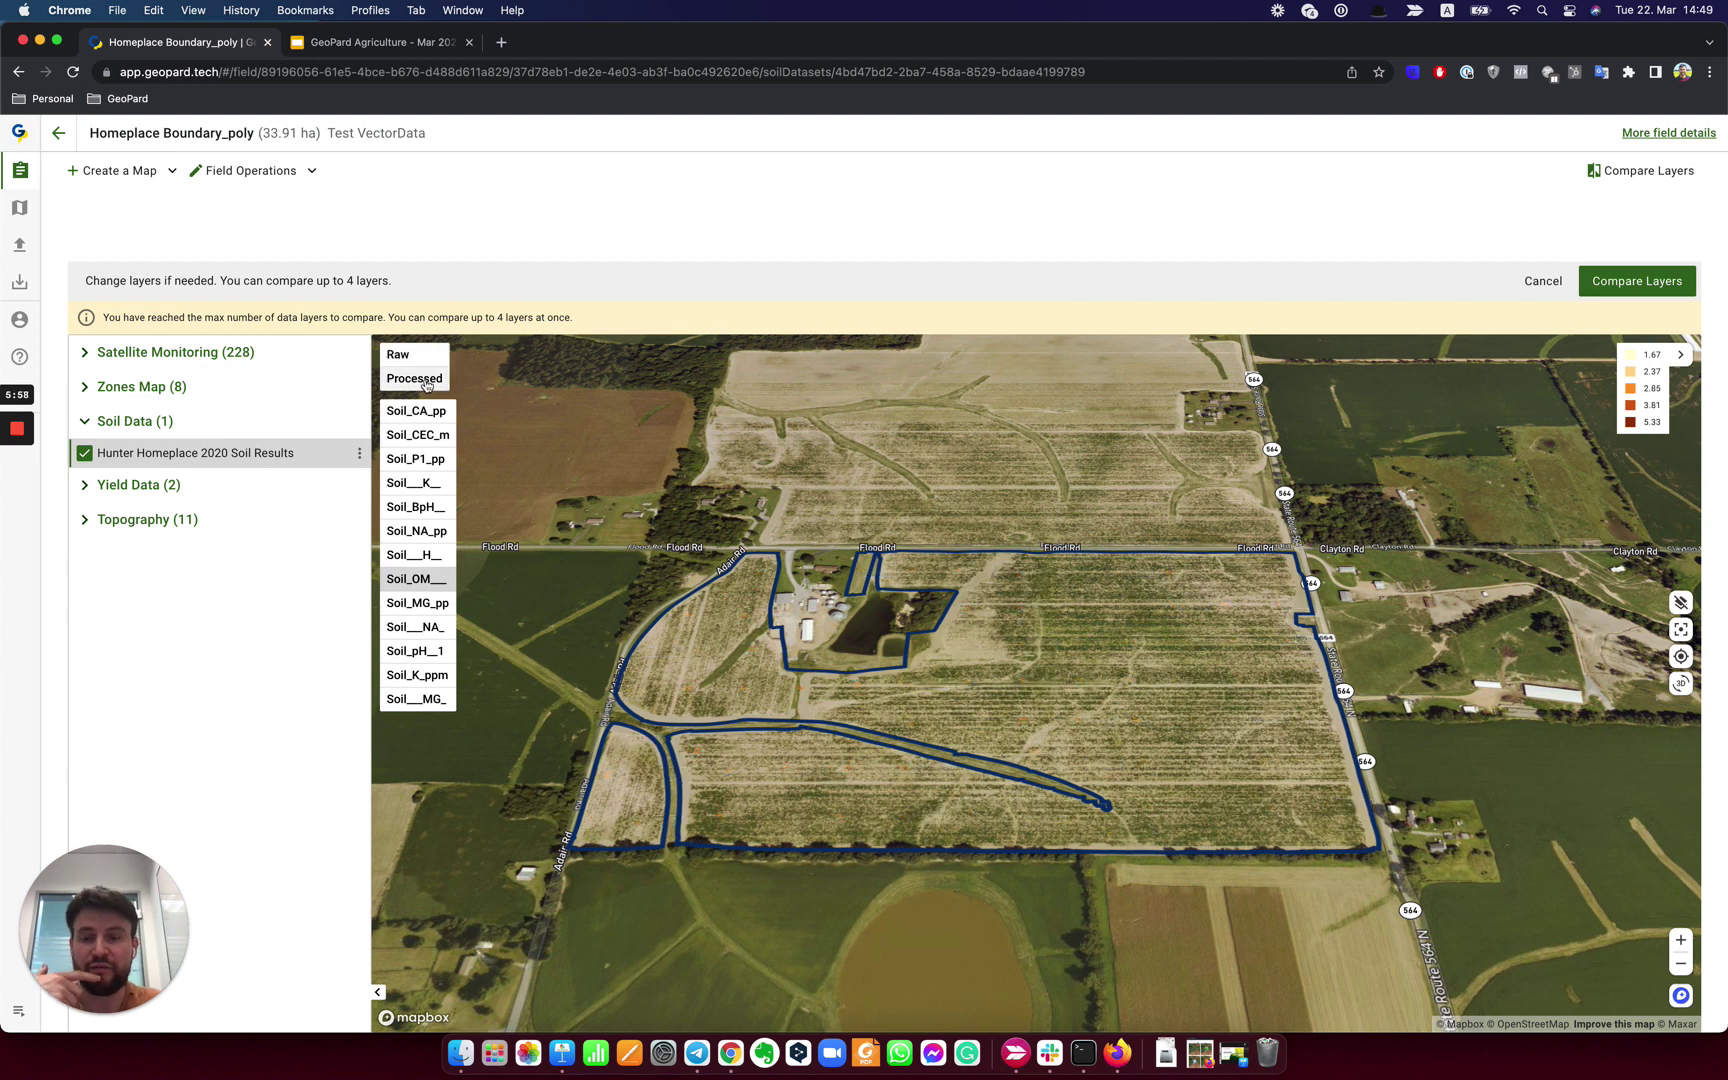
scroll(992, 618, "up", 2)
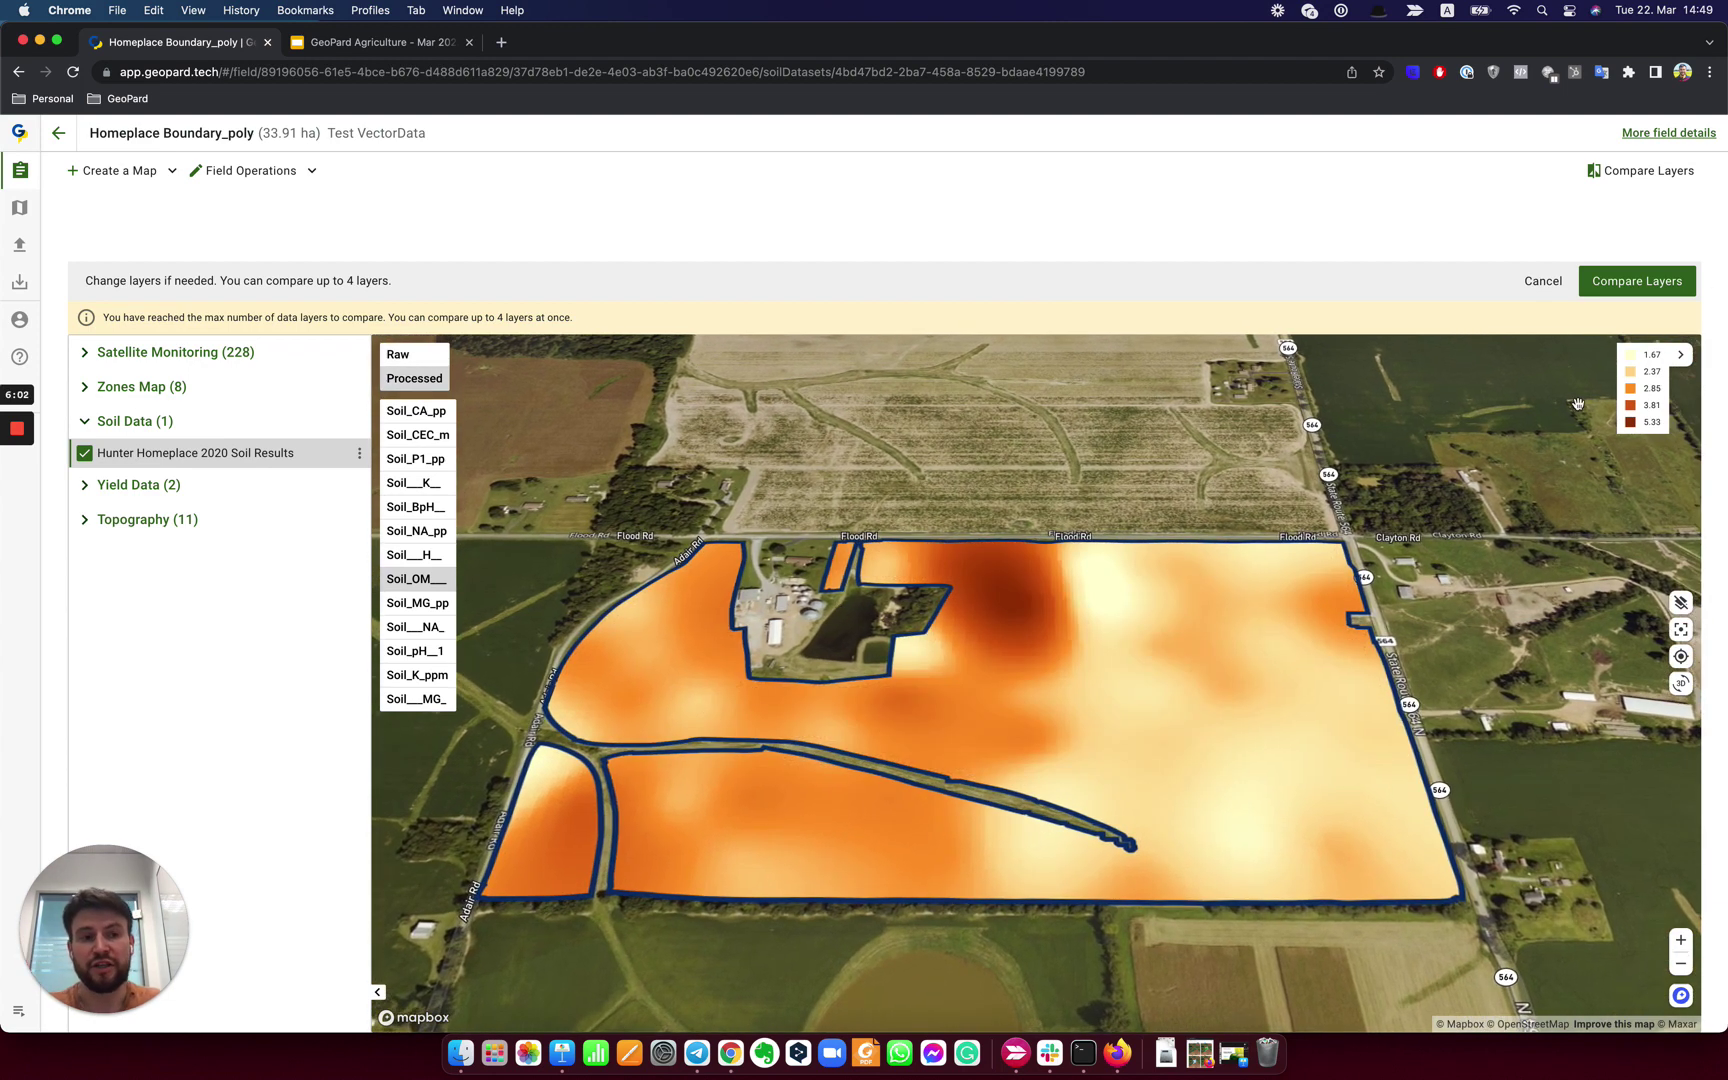
Replace Digital Elevation in the comparison selection with the Sep 27 2021 satellite image.
left_click(165, 518)
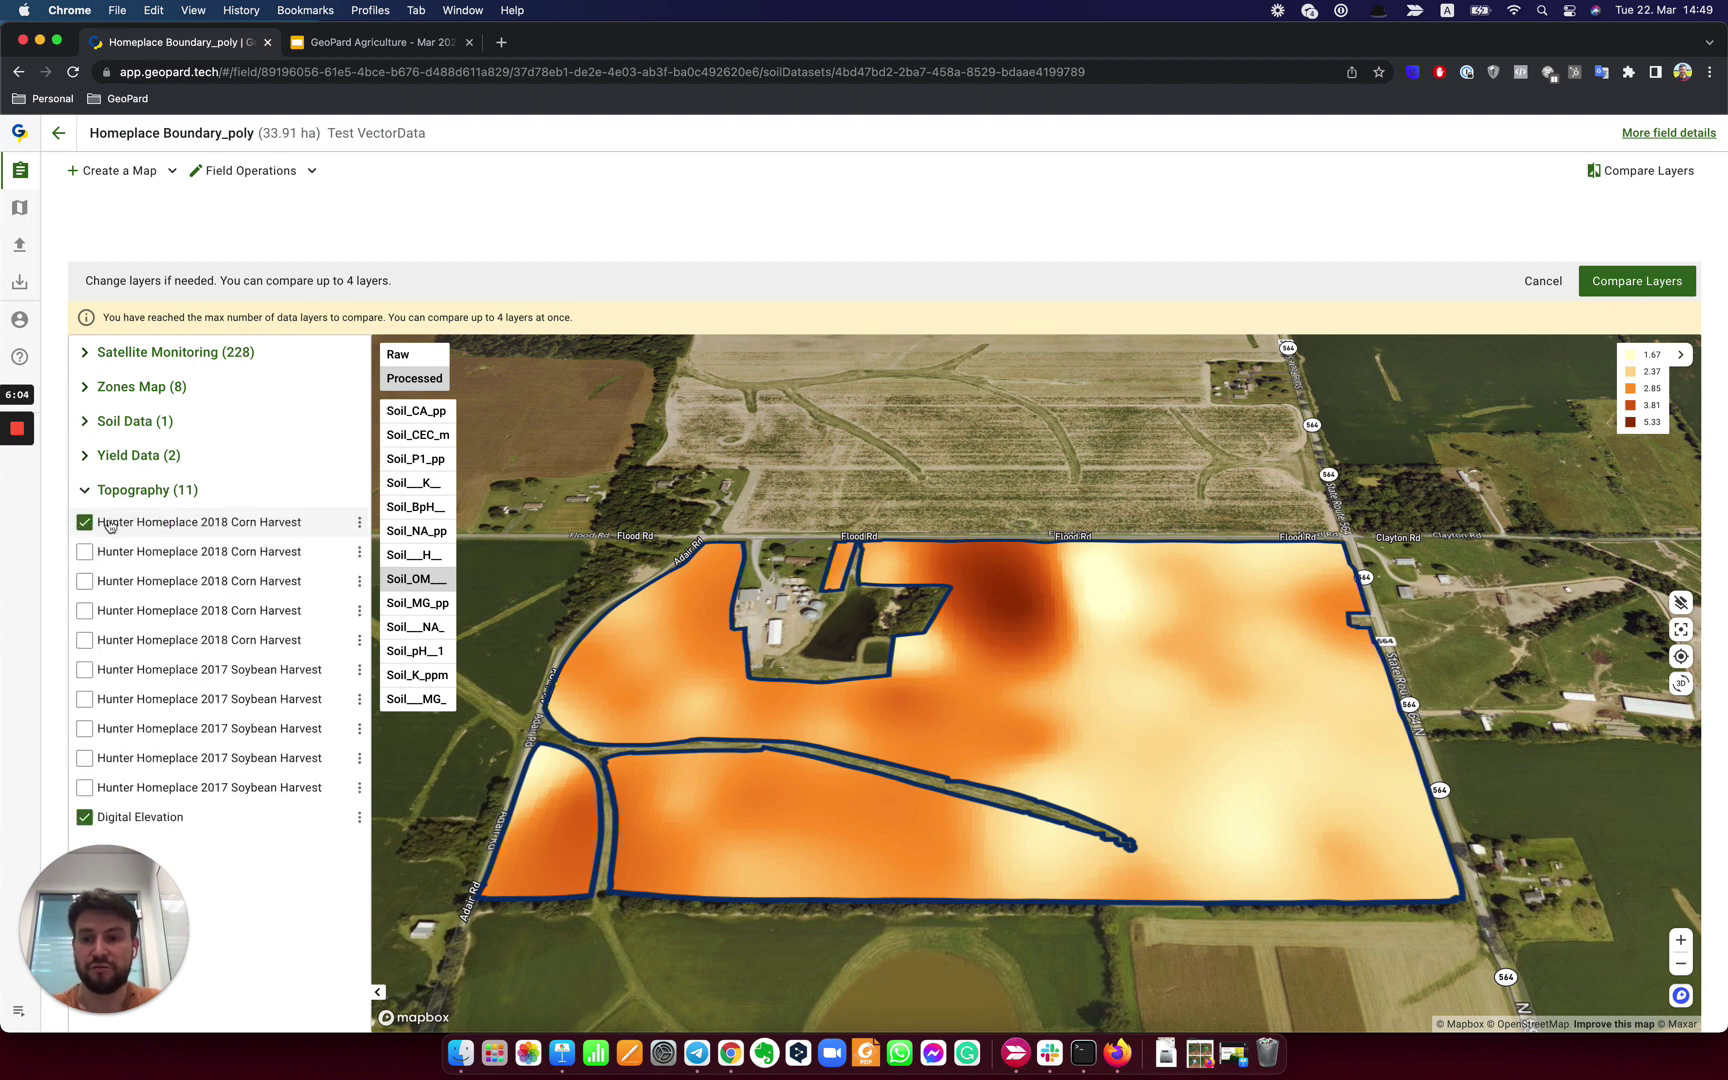
left_click(90, 810)
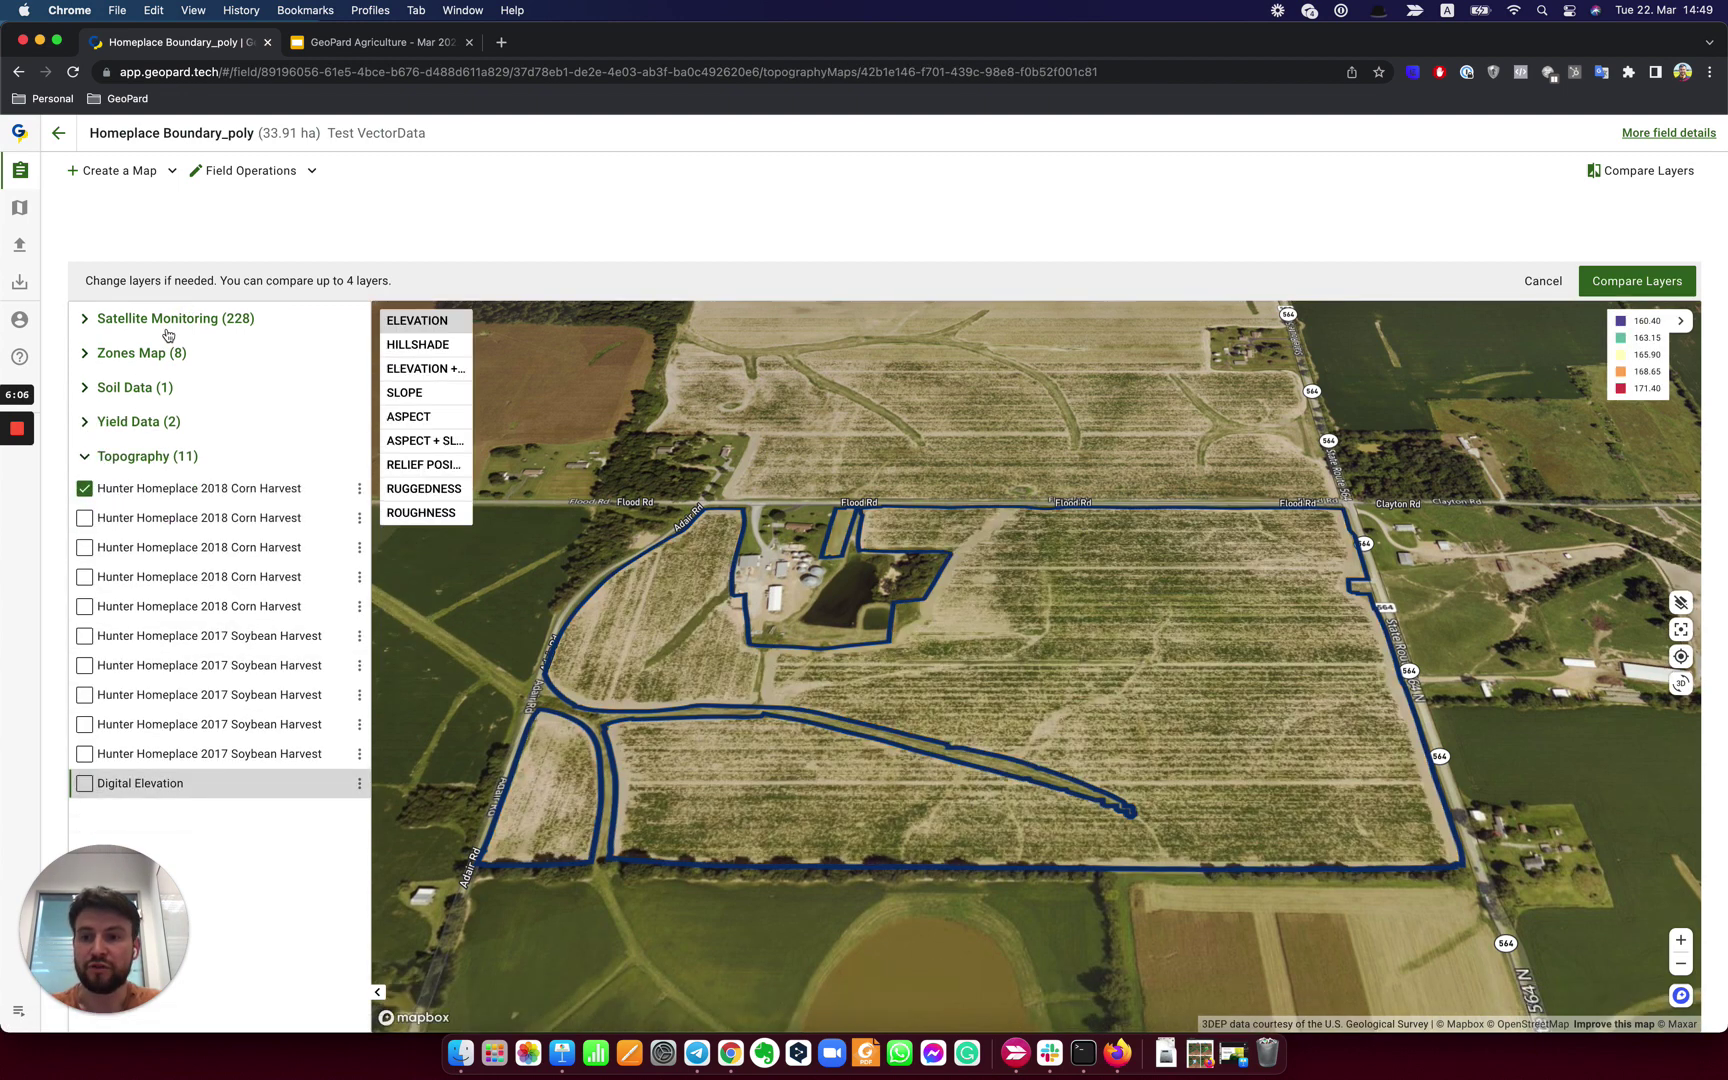
left_click(171, 326)
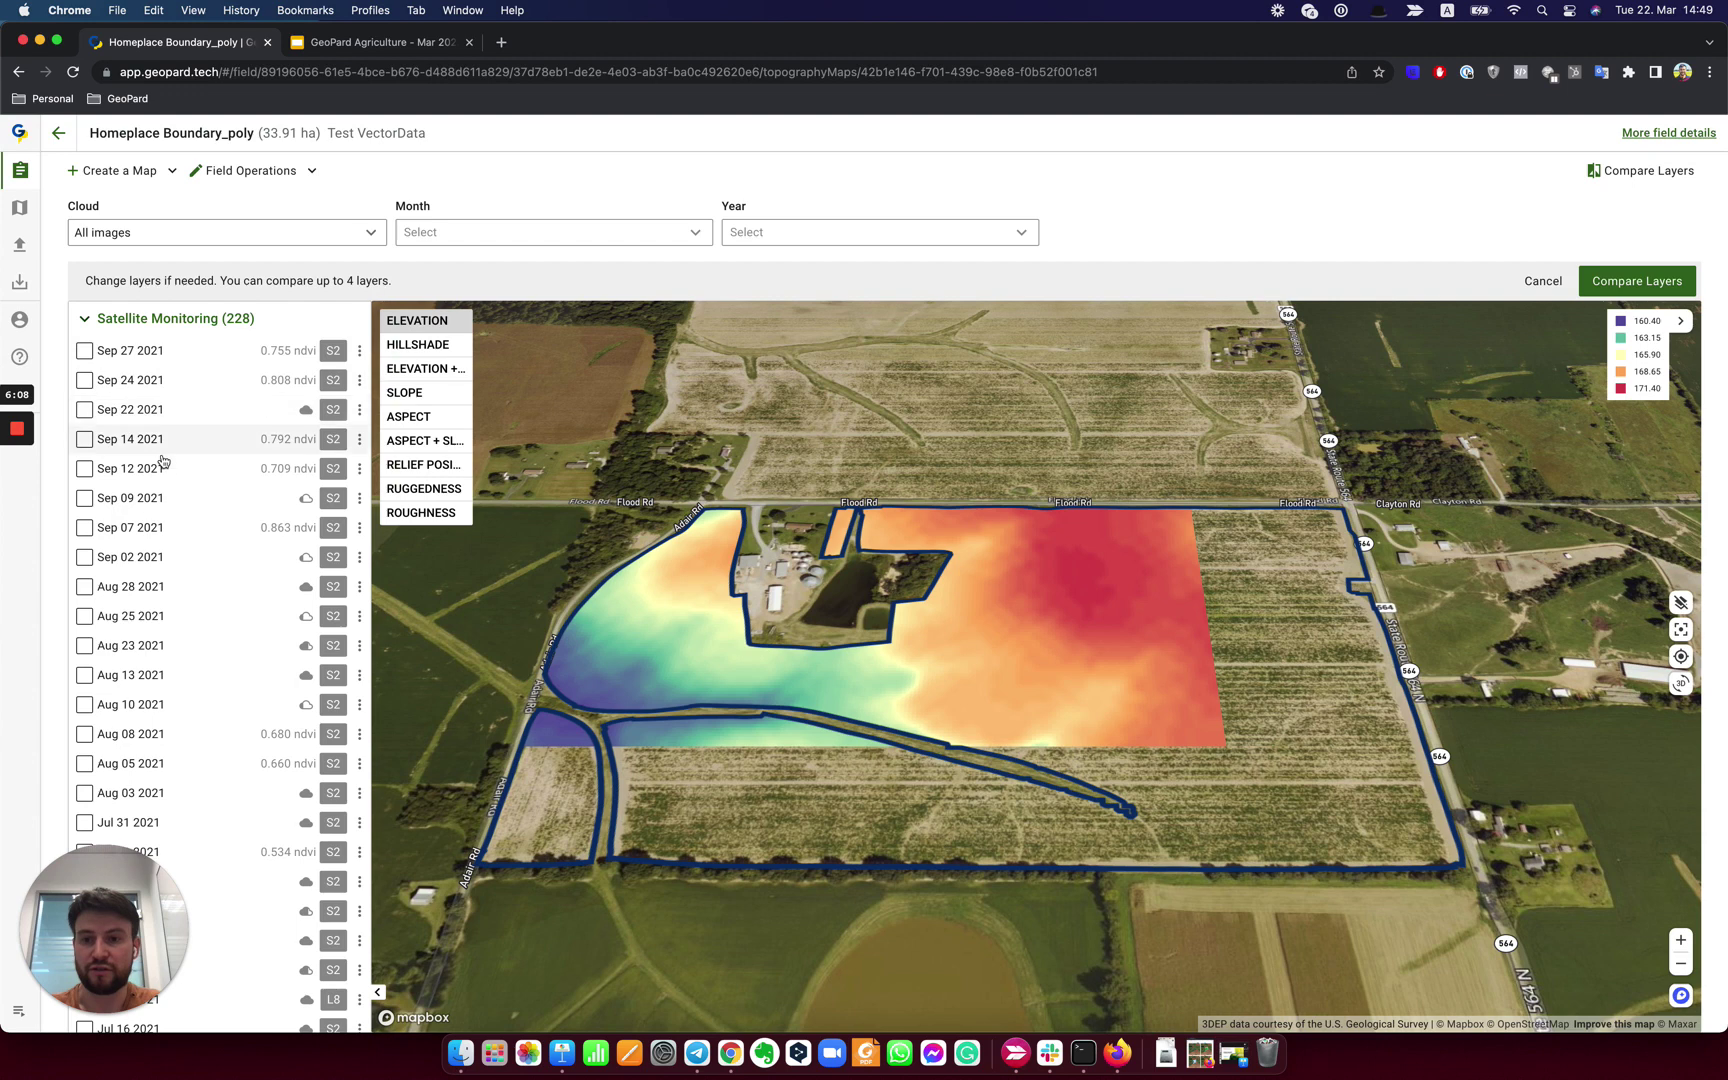
left_click(85, 351)
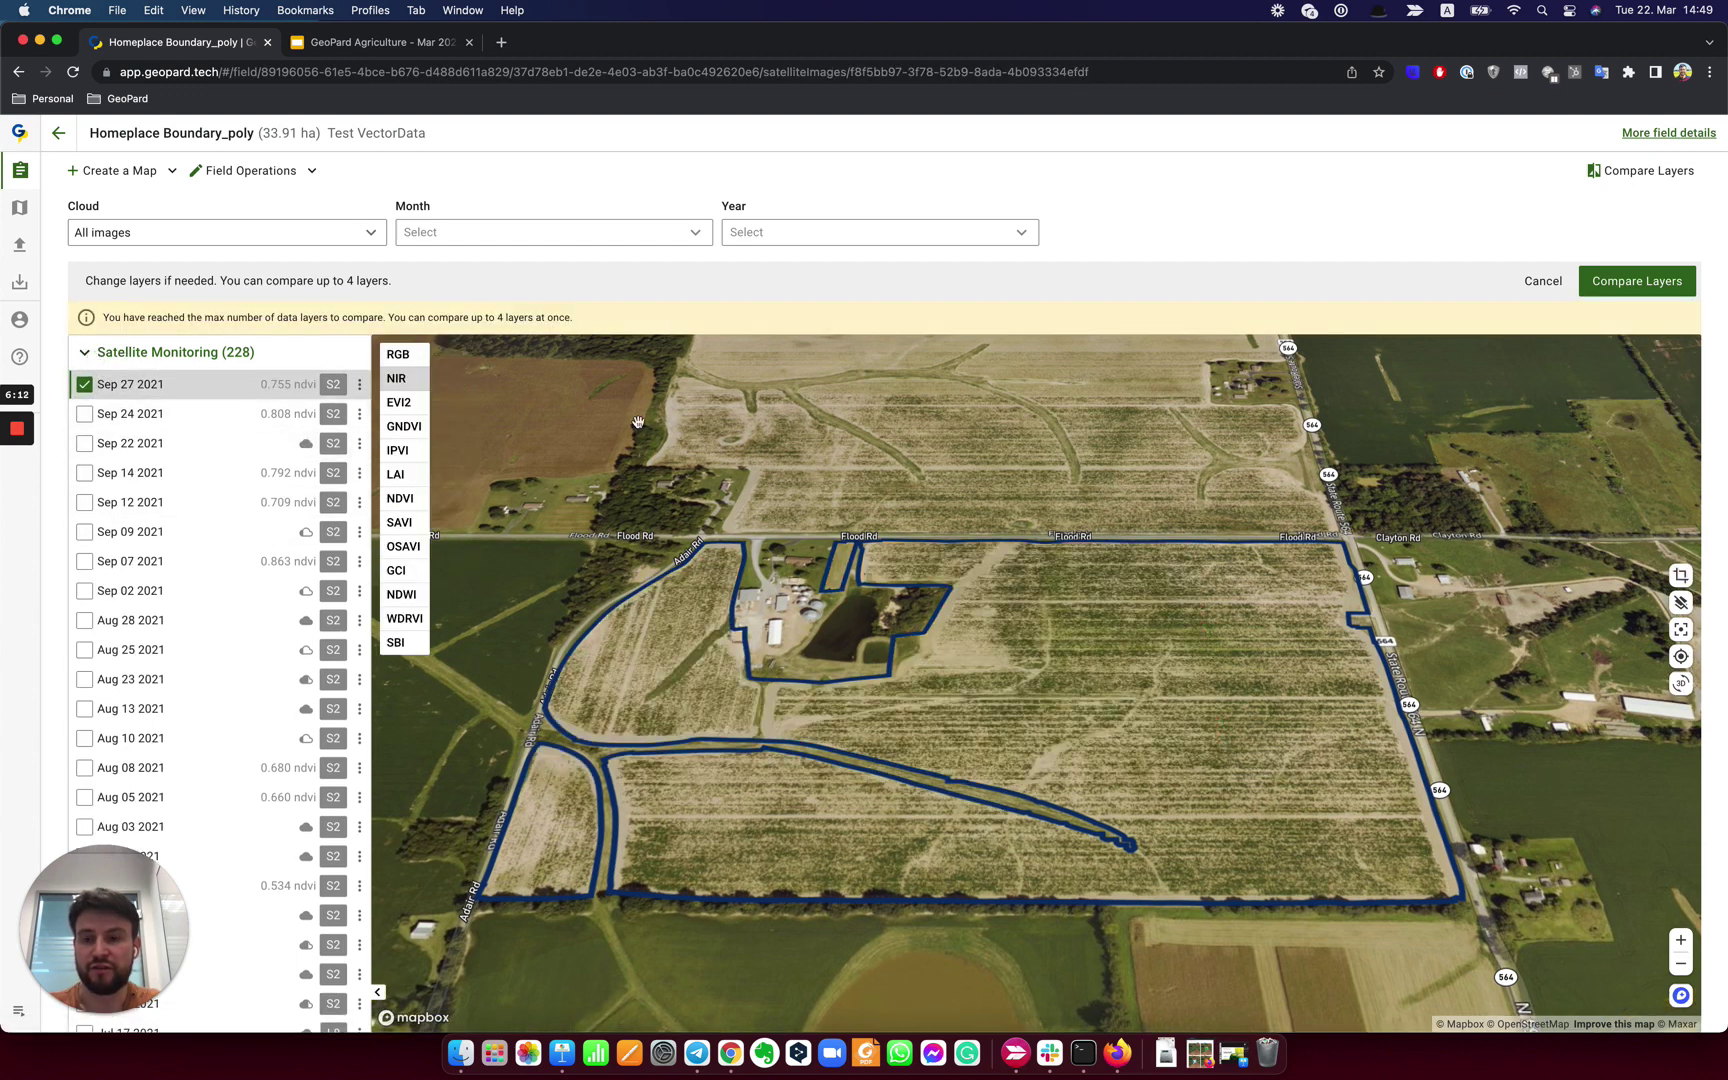
Display the WDRVI index for the Sep 27 2021 satellite image and crop the image to the field boundary.
scroll(916, 657, "down", 5)
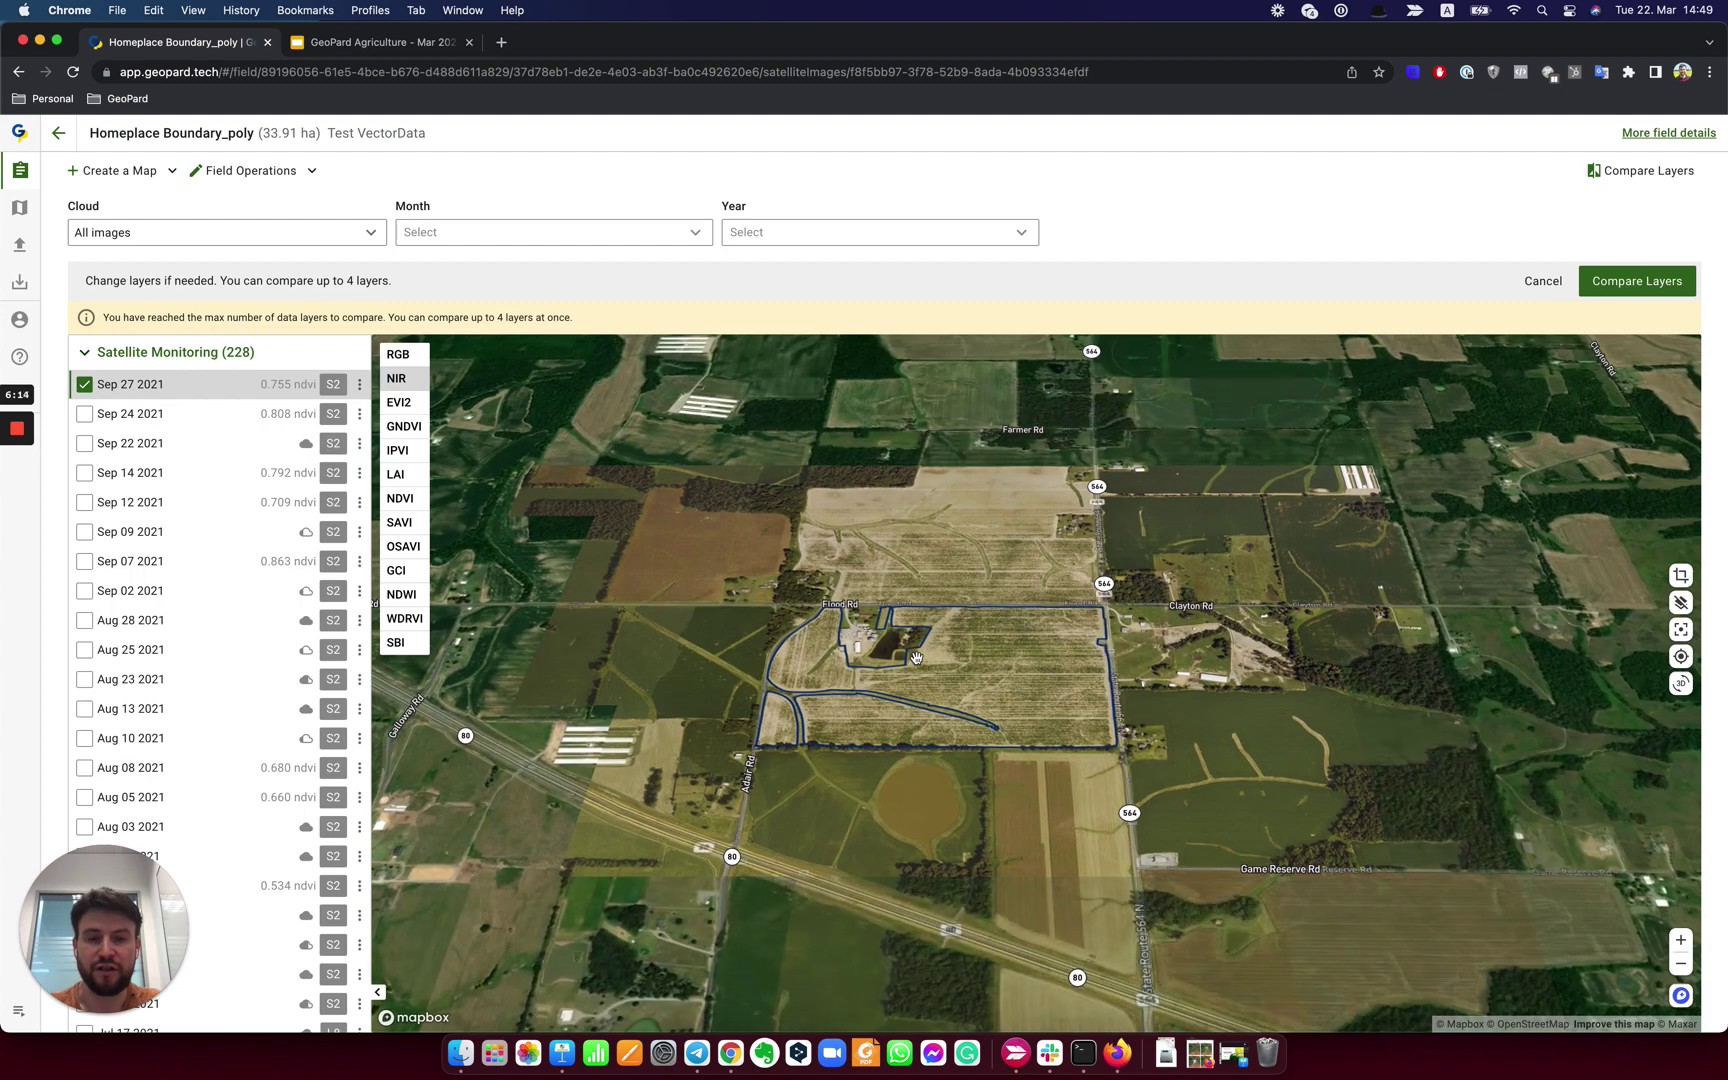
scroll(916, 657, "up", 2)
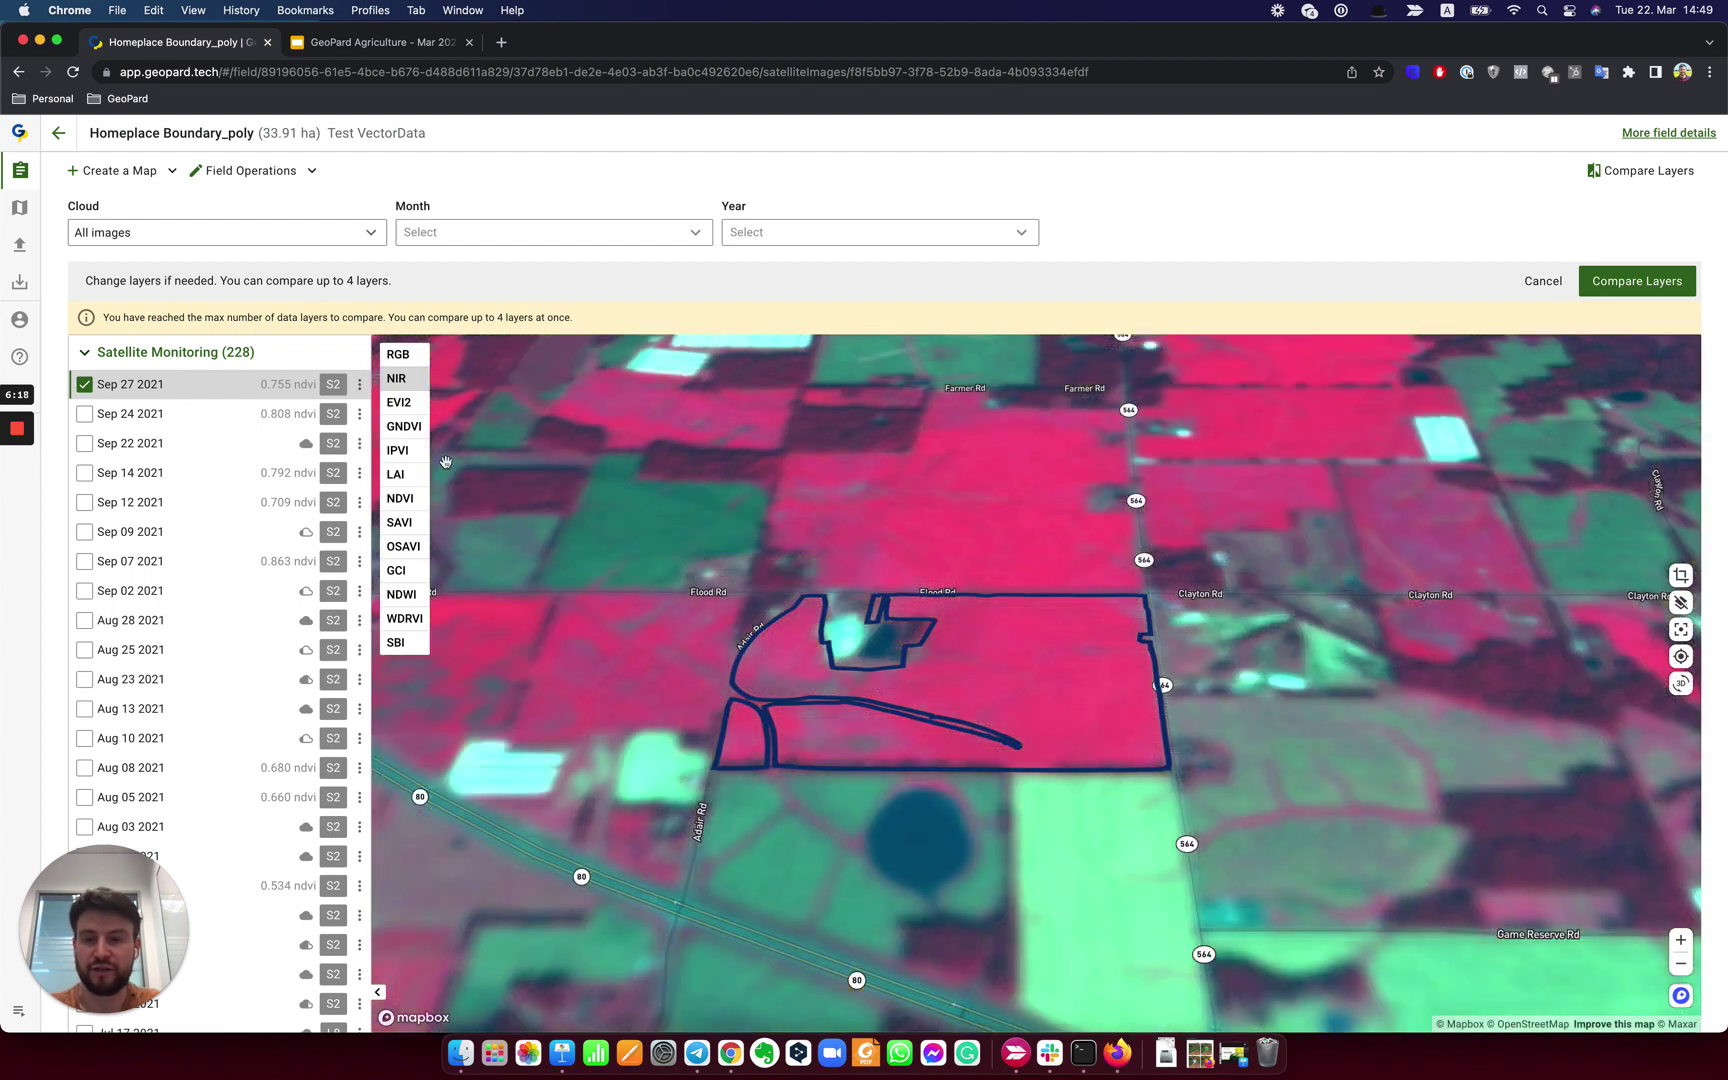
left_click(403, 620)
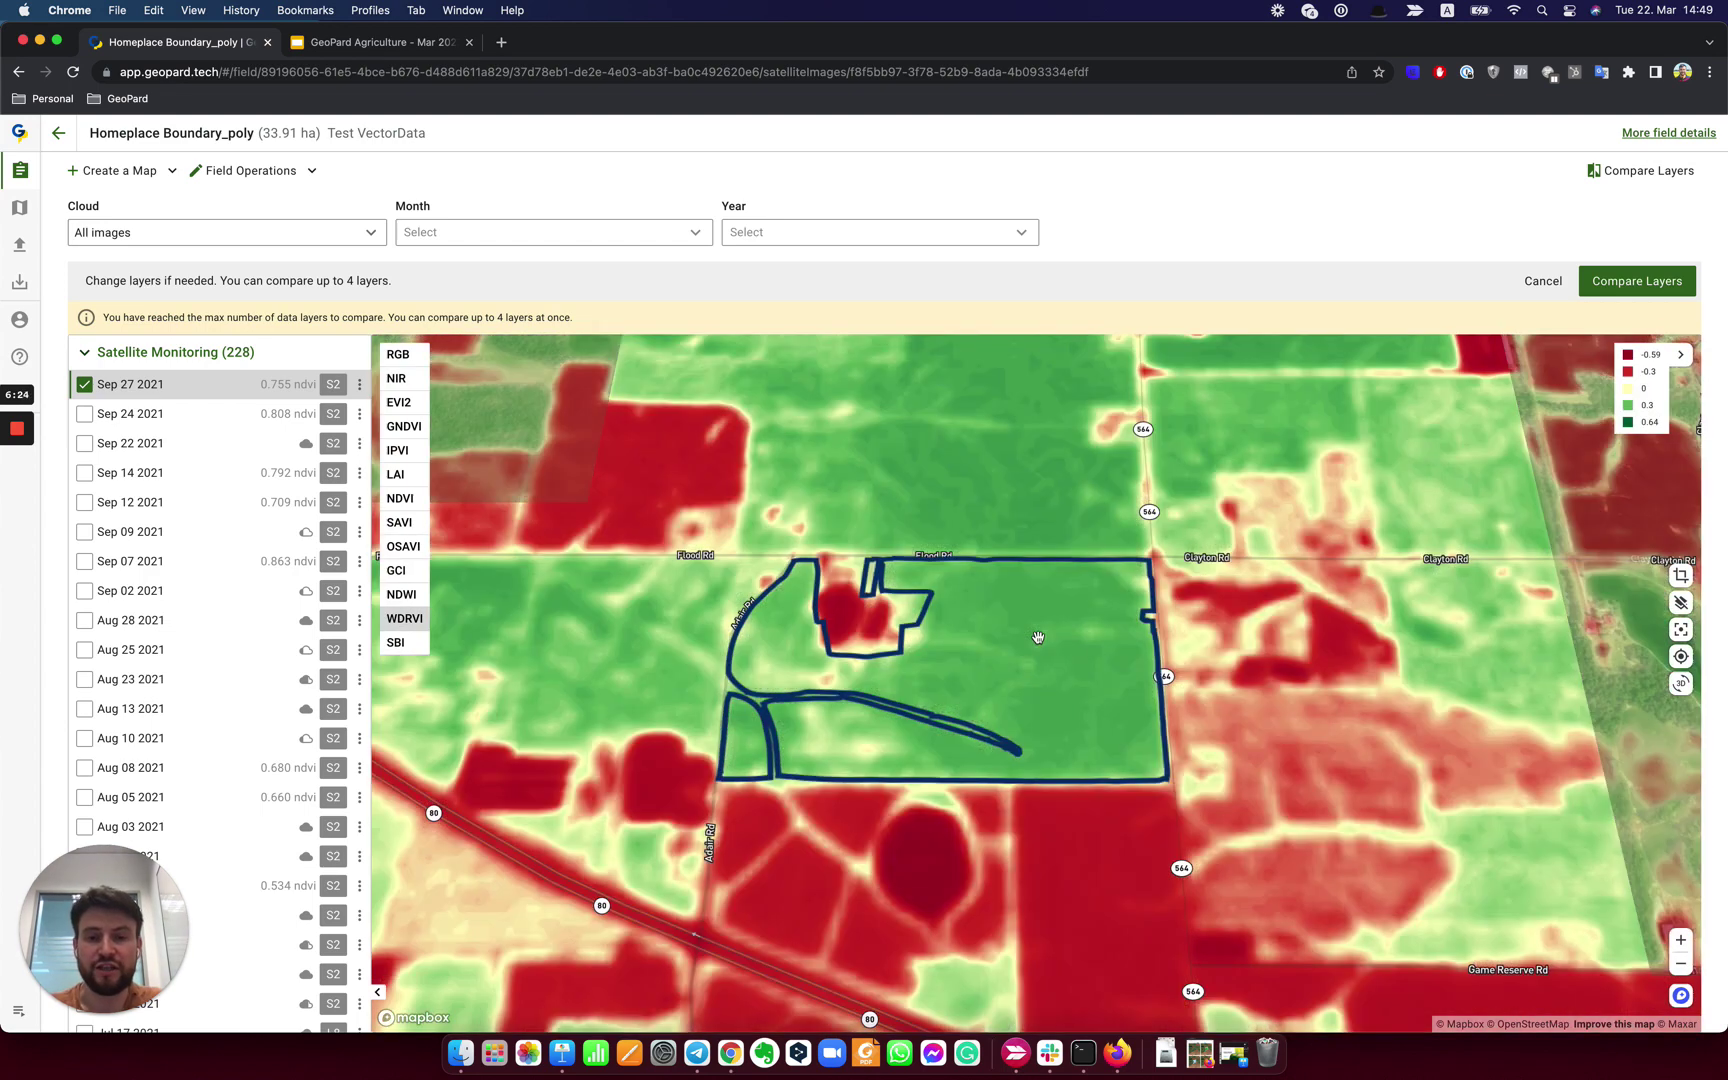
left_click(1680, 576)
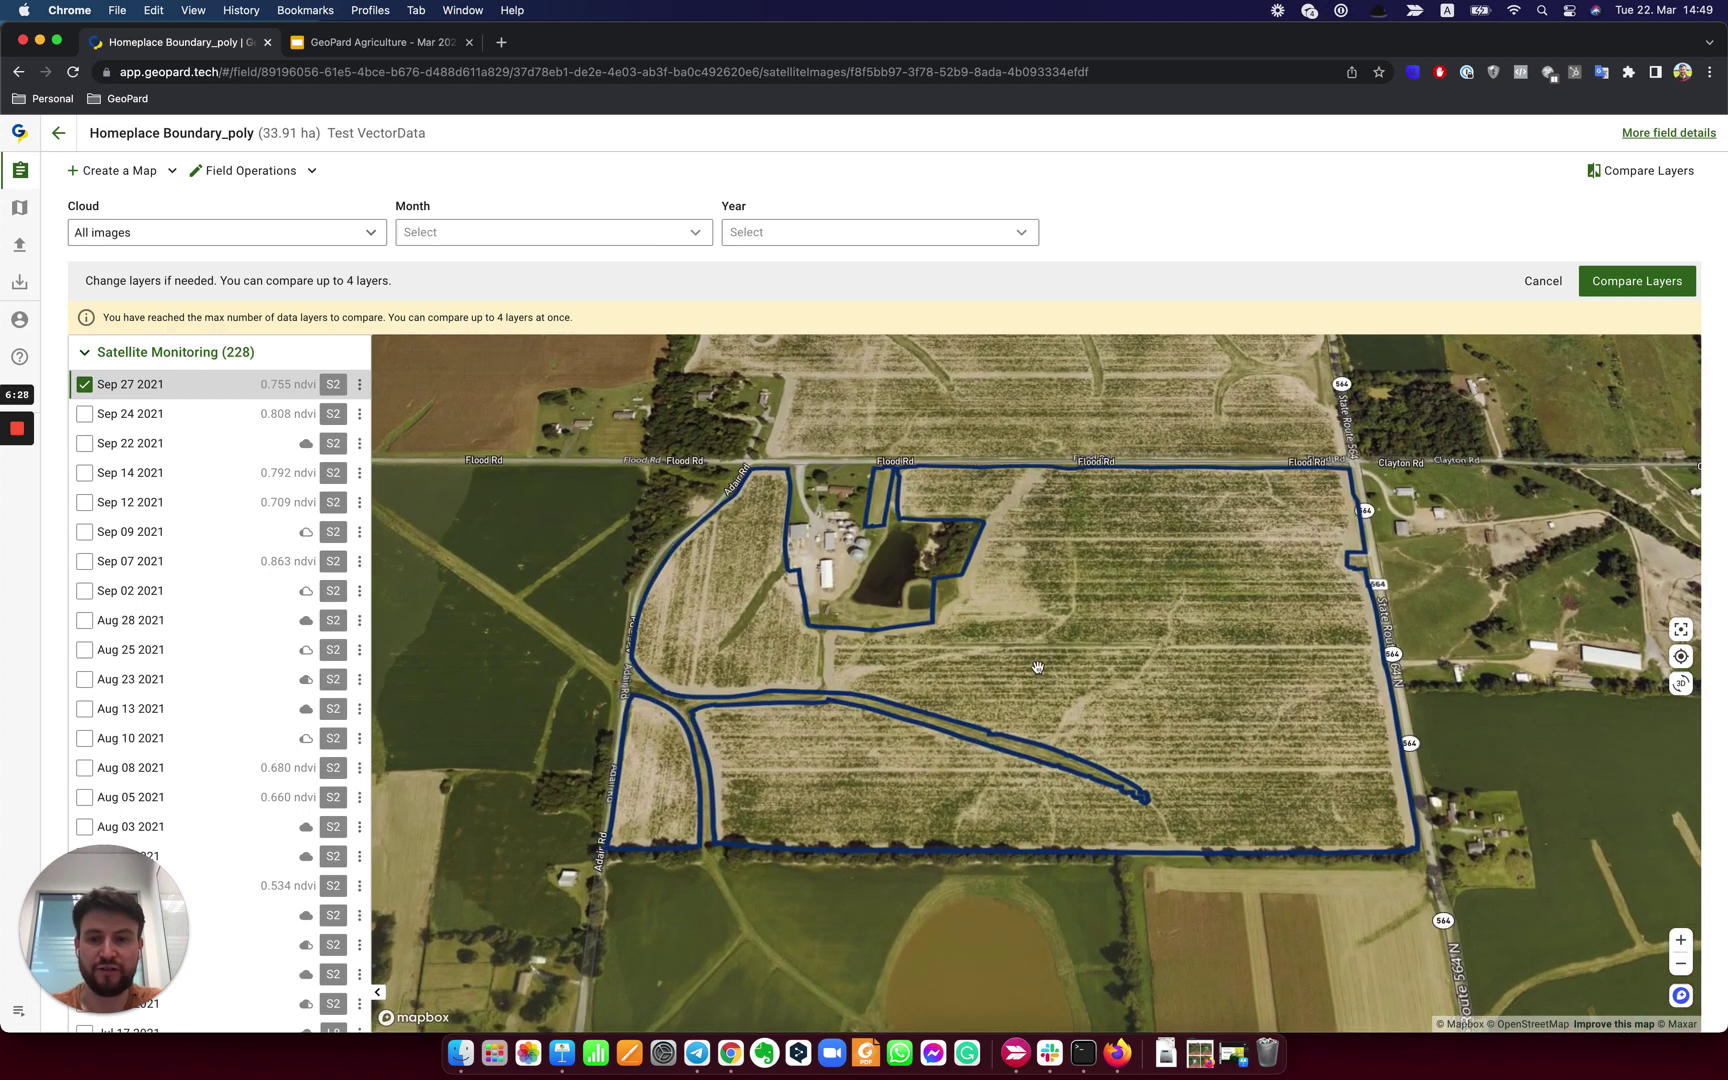
Open the comparison of the four selected layers and show the slope for the 2018 Corn Harvest topography map.
left_click(1637, 280)
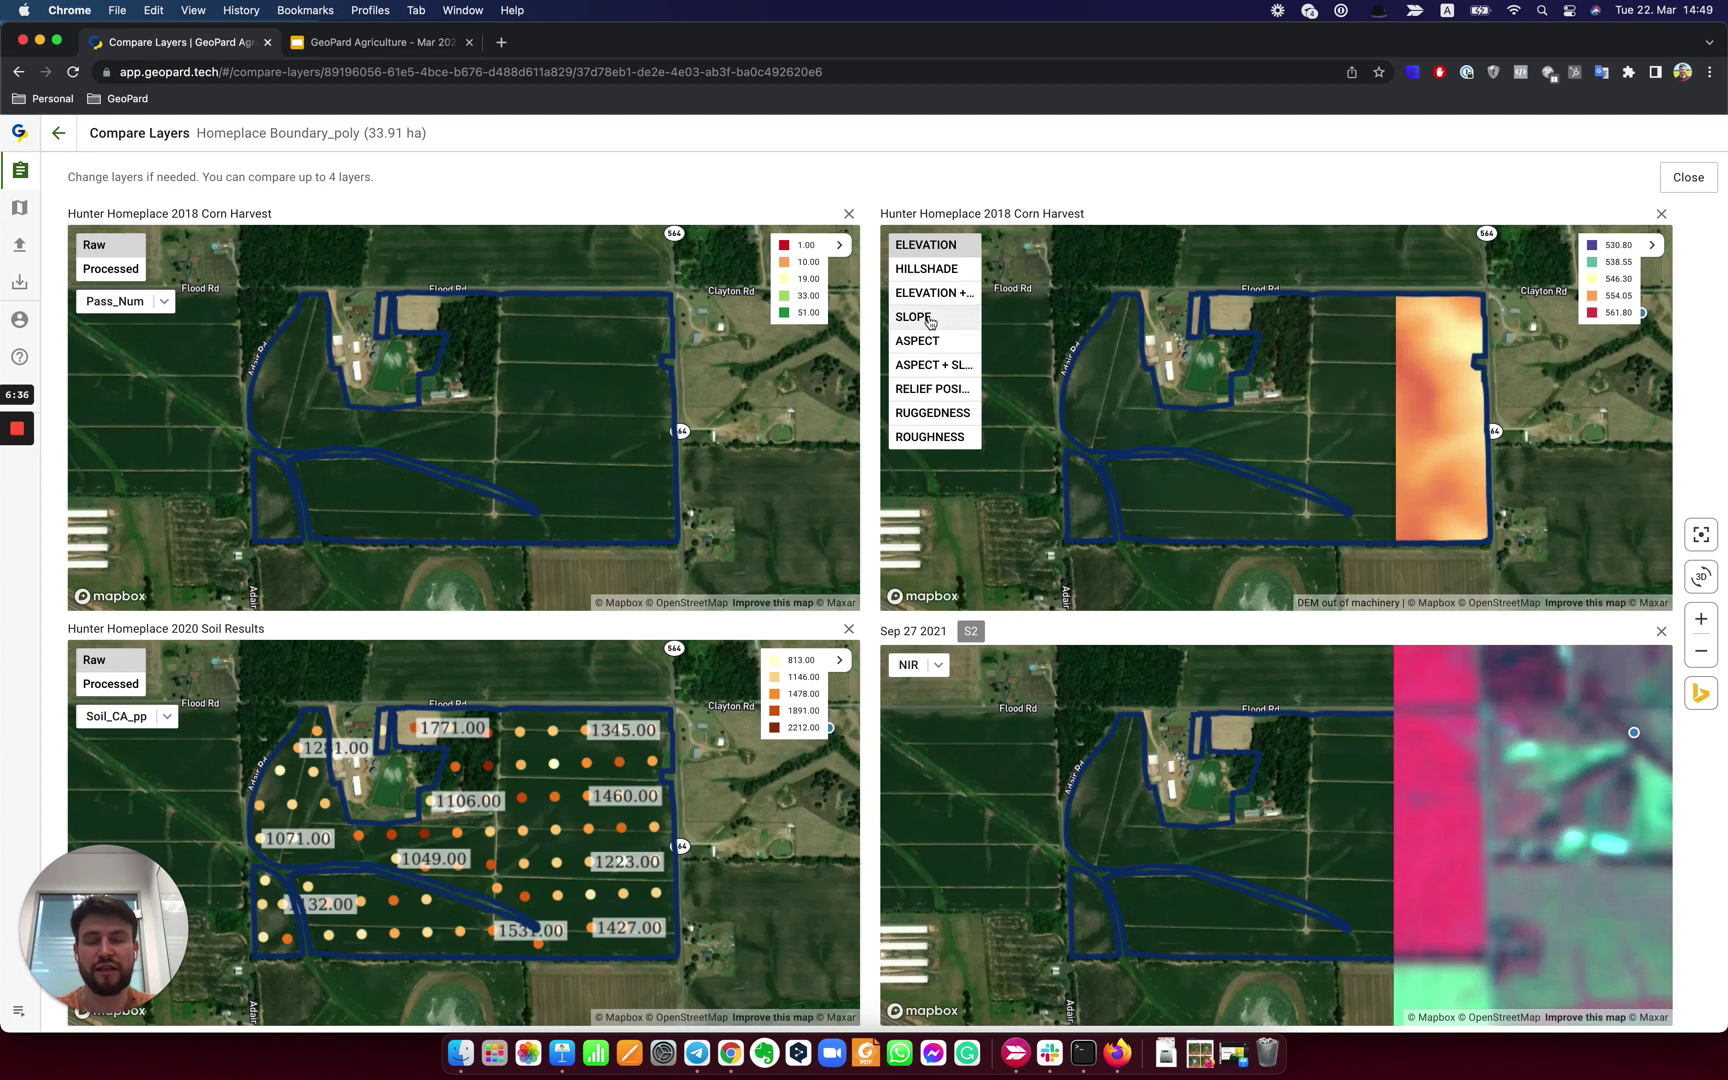
left_click(929, 318)
Display Yld_Mass_W on the 2018 Corn Harvest yield map and the processed Soil_OM map of the 2020 Soil Results.
left_click(140, 301)
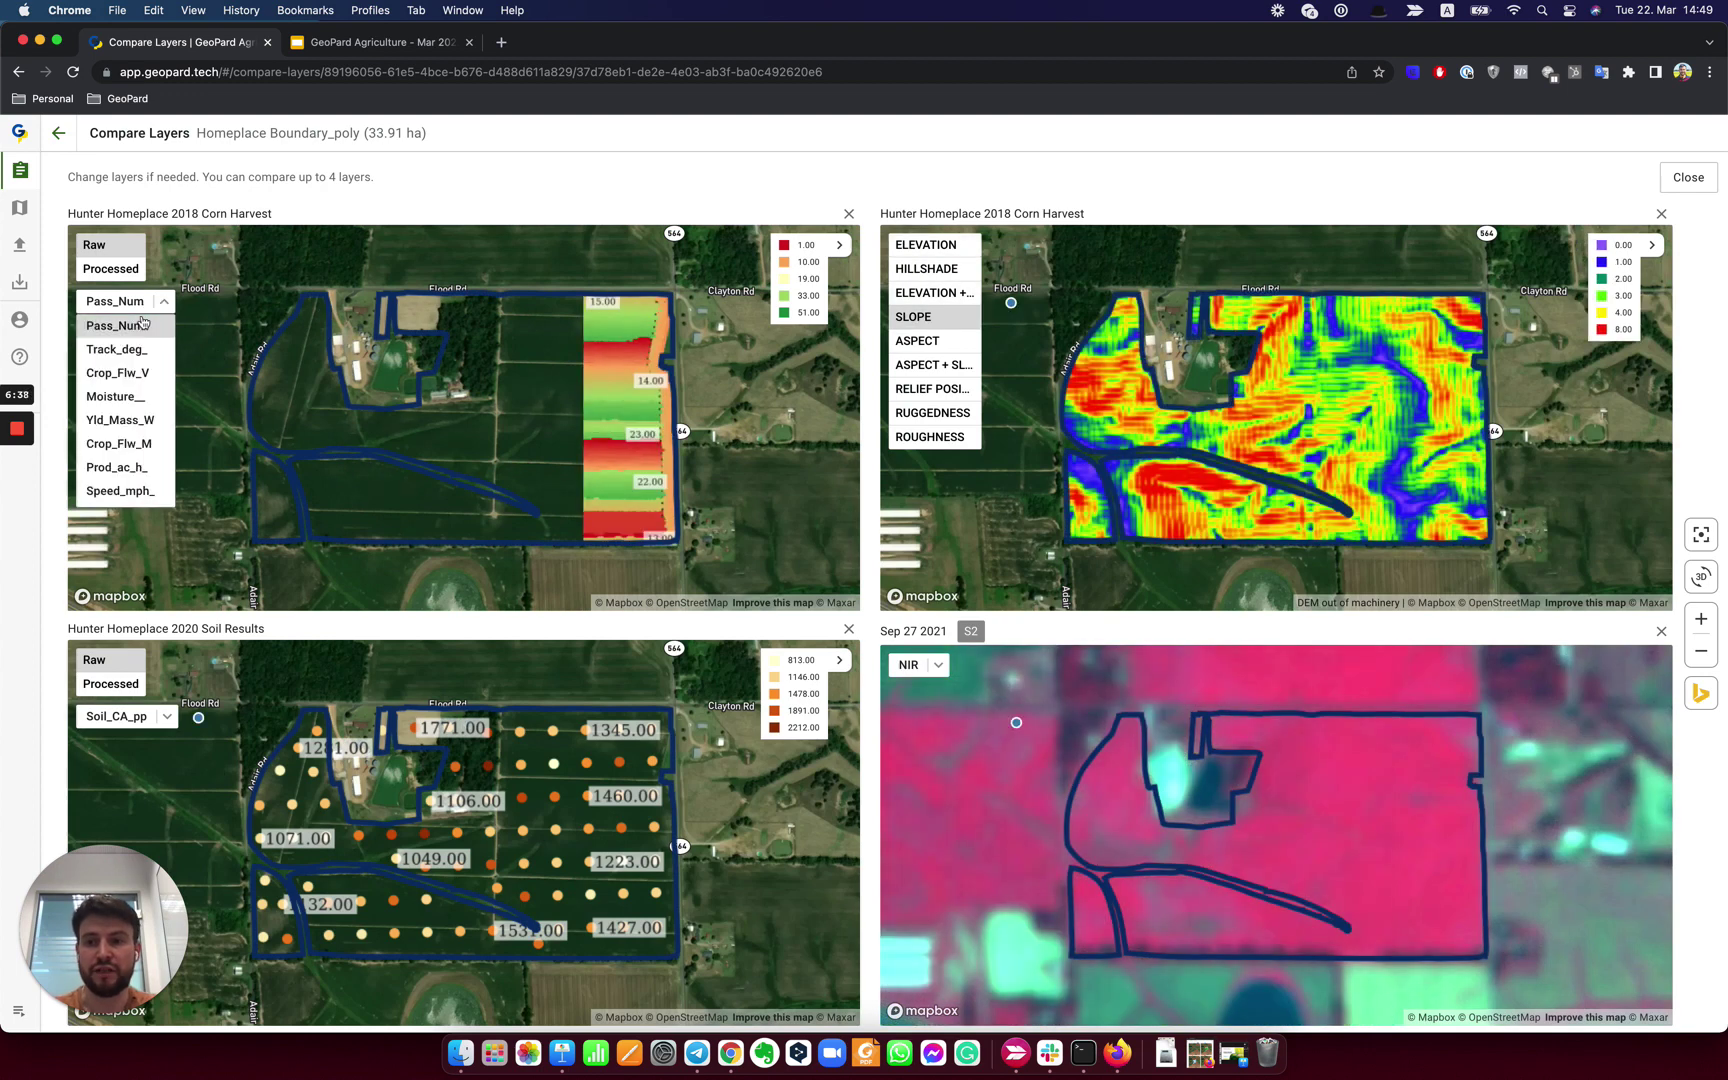
left_click(133, 424)
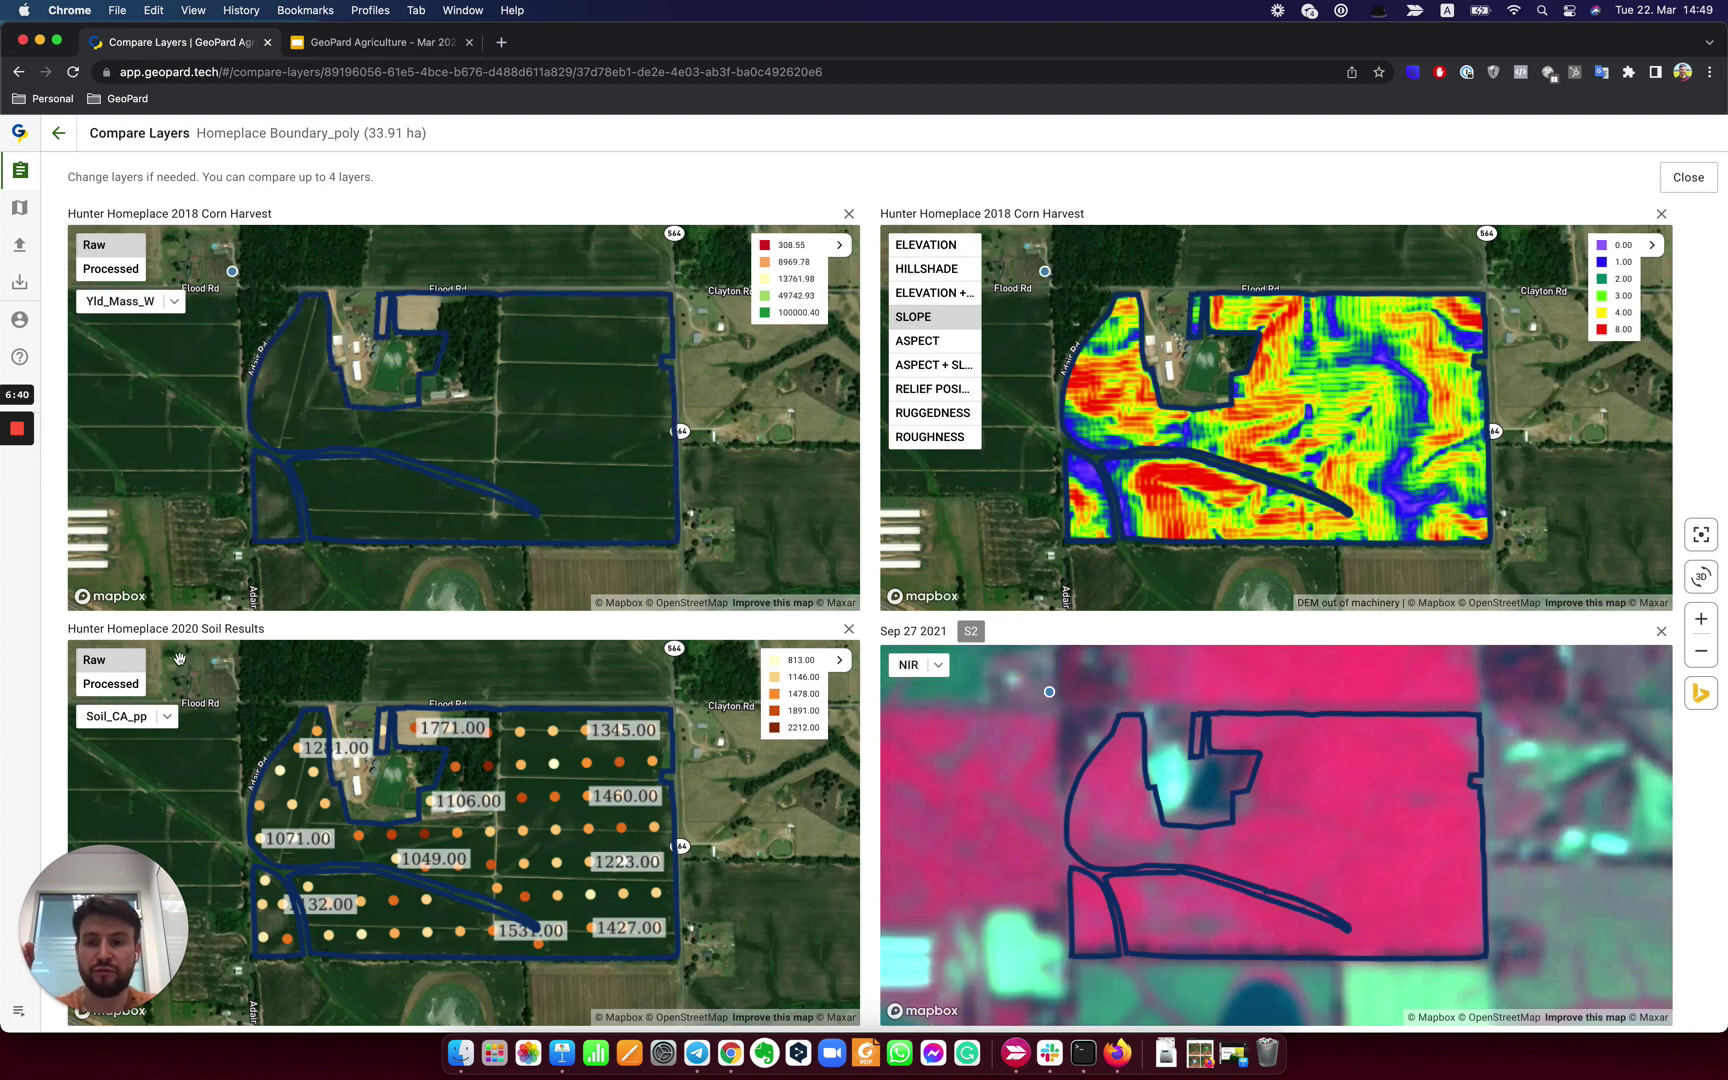
left_click(155, 716)
scroll(140, 780, "down", 1)
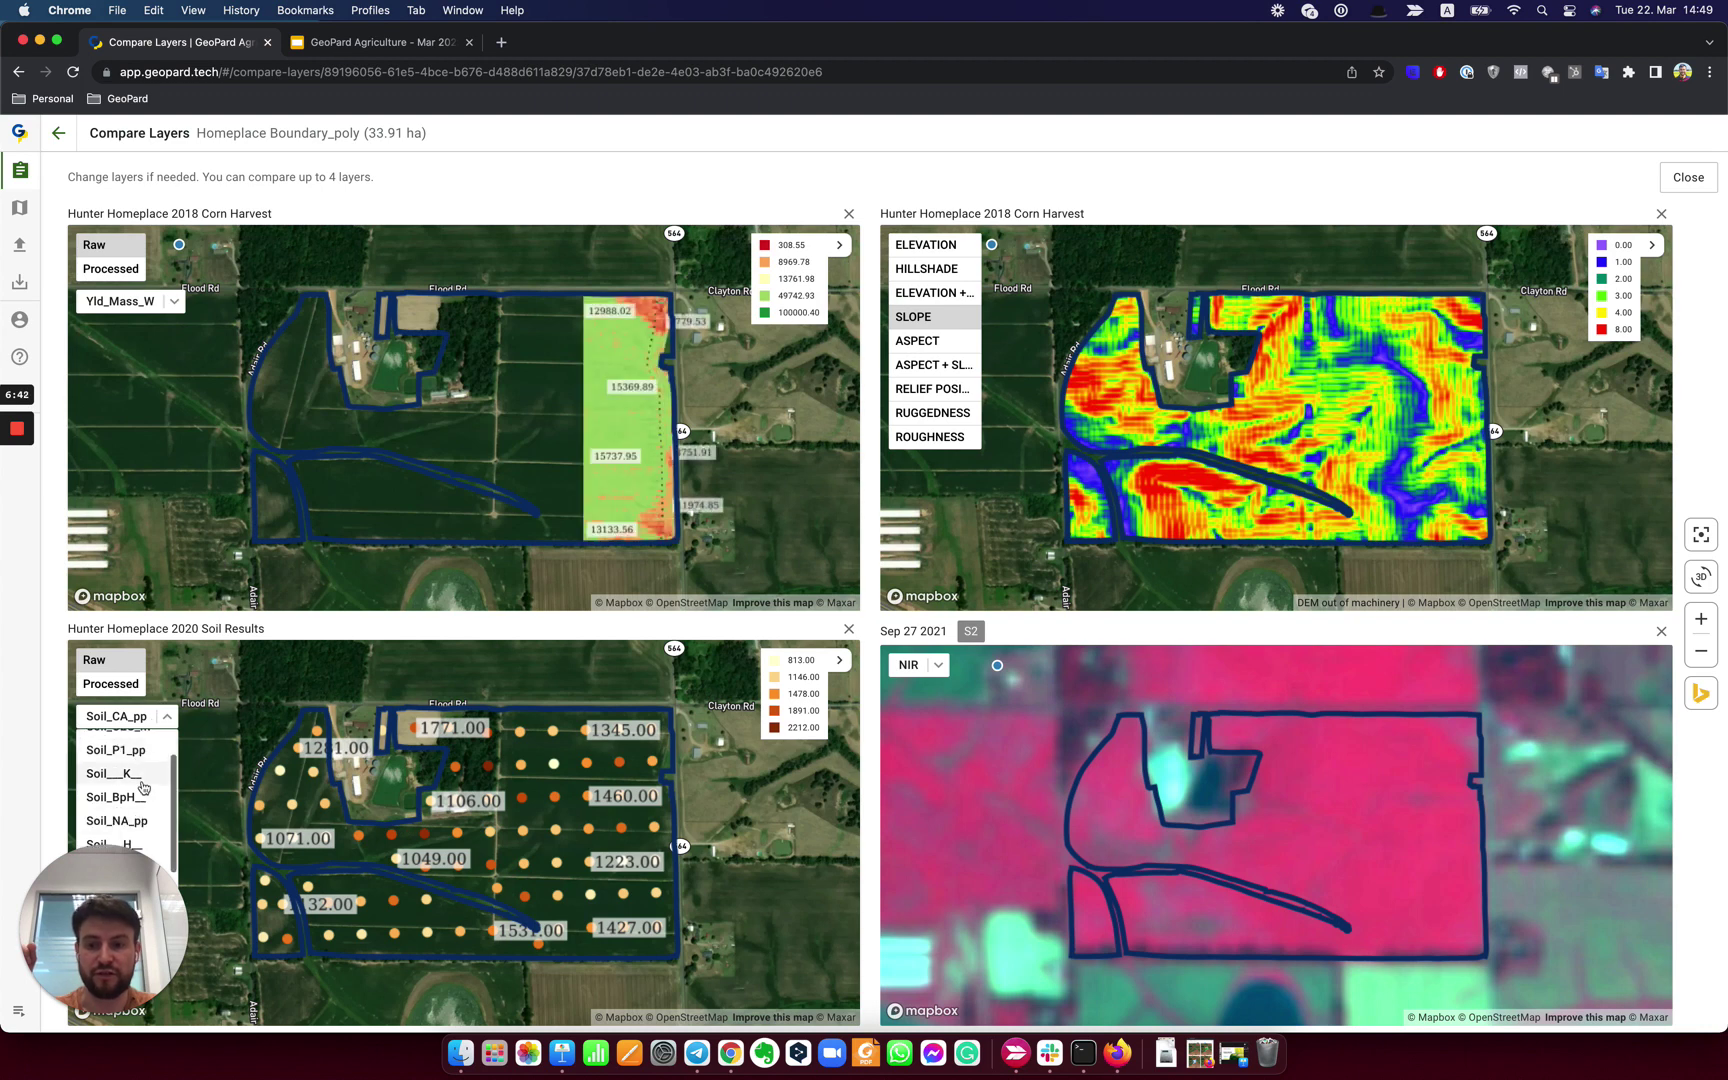
left_click(127, 810)
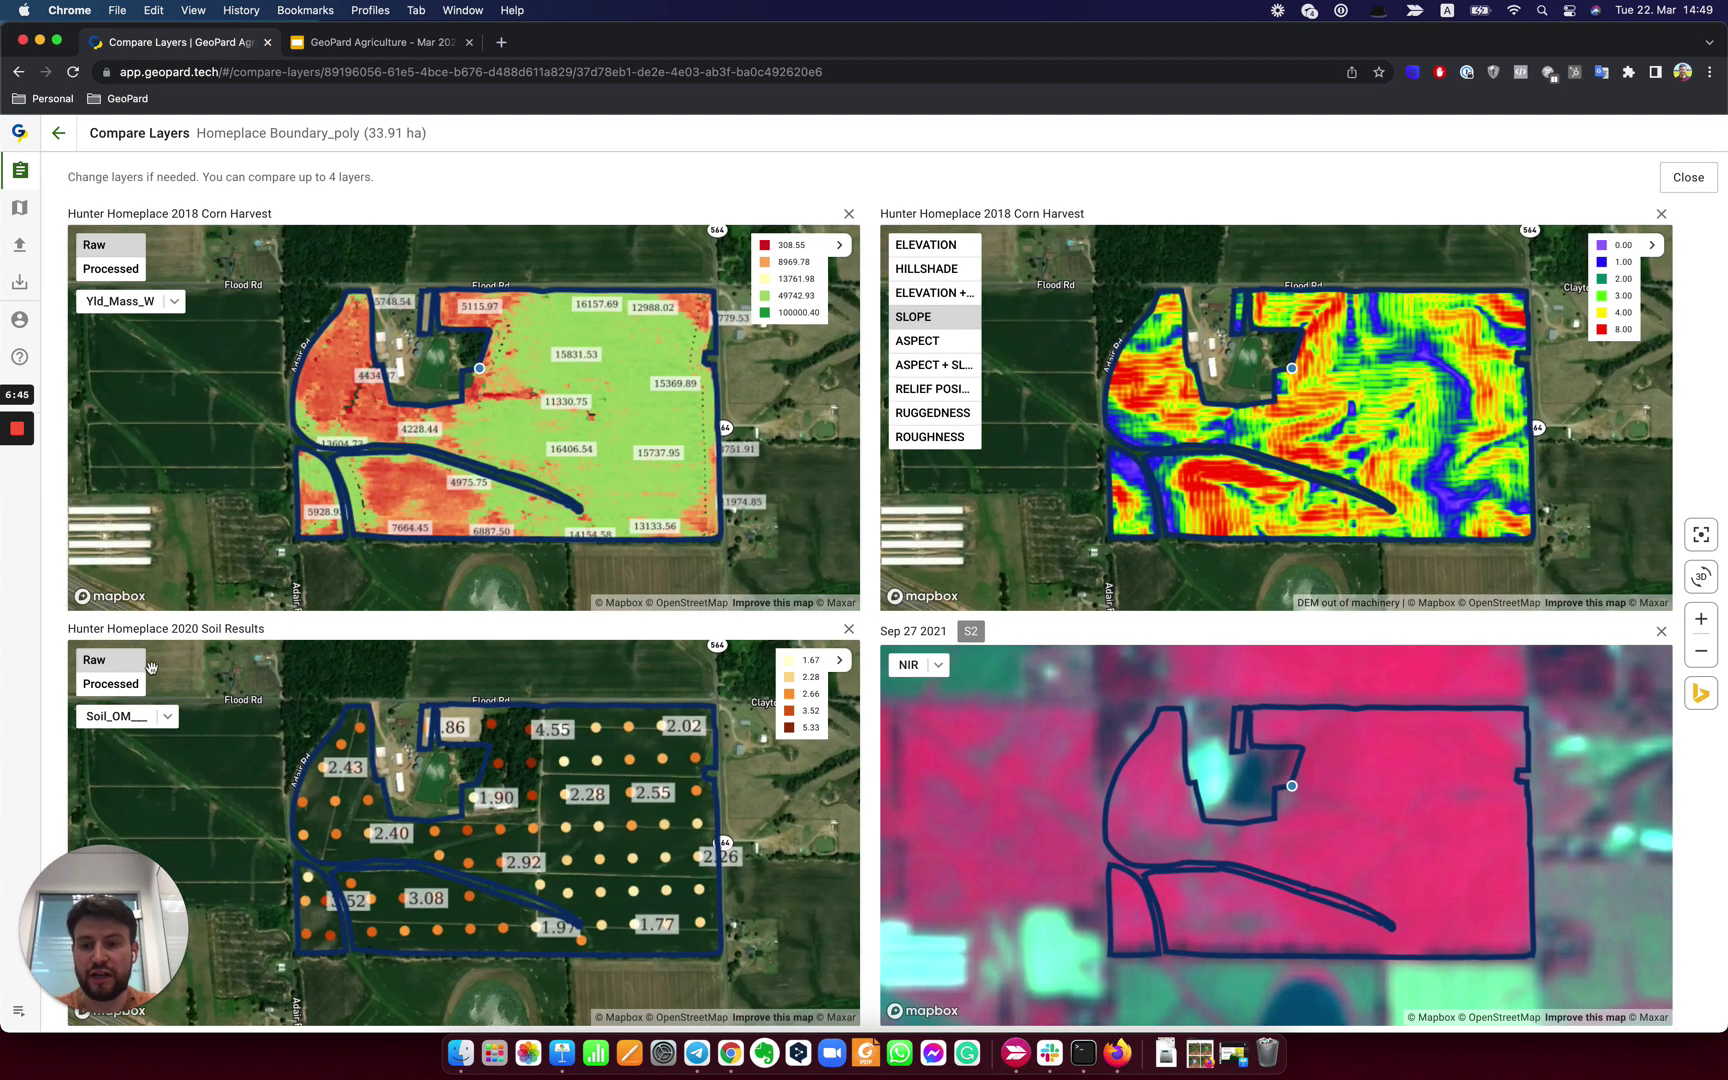
left_click(110, 684)
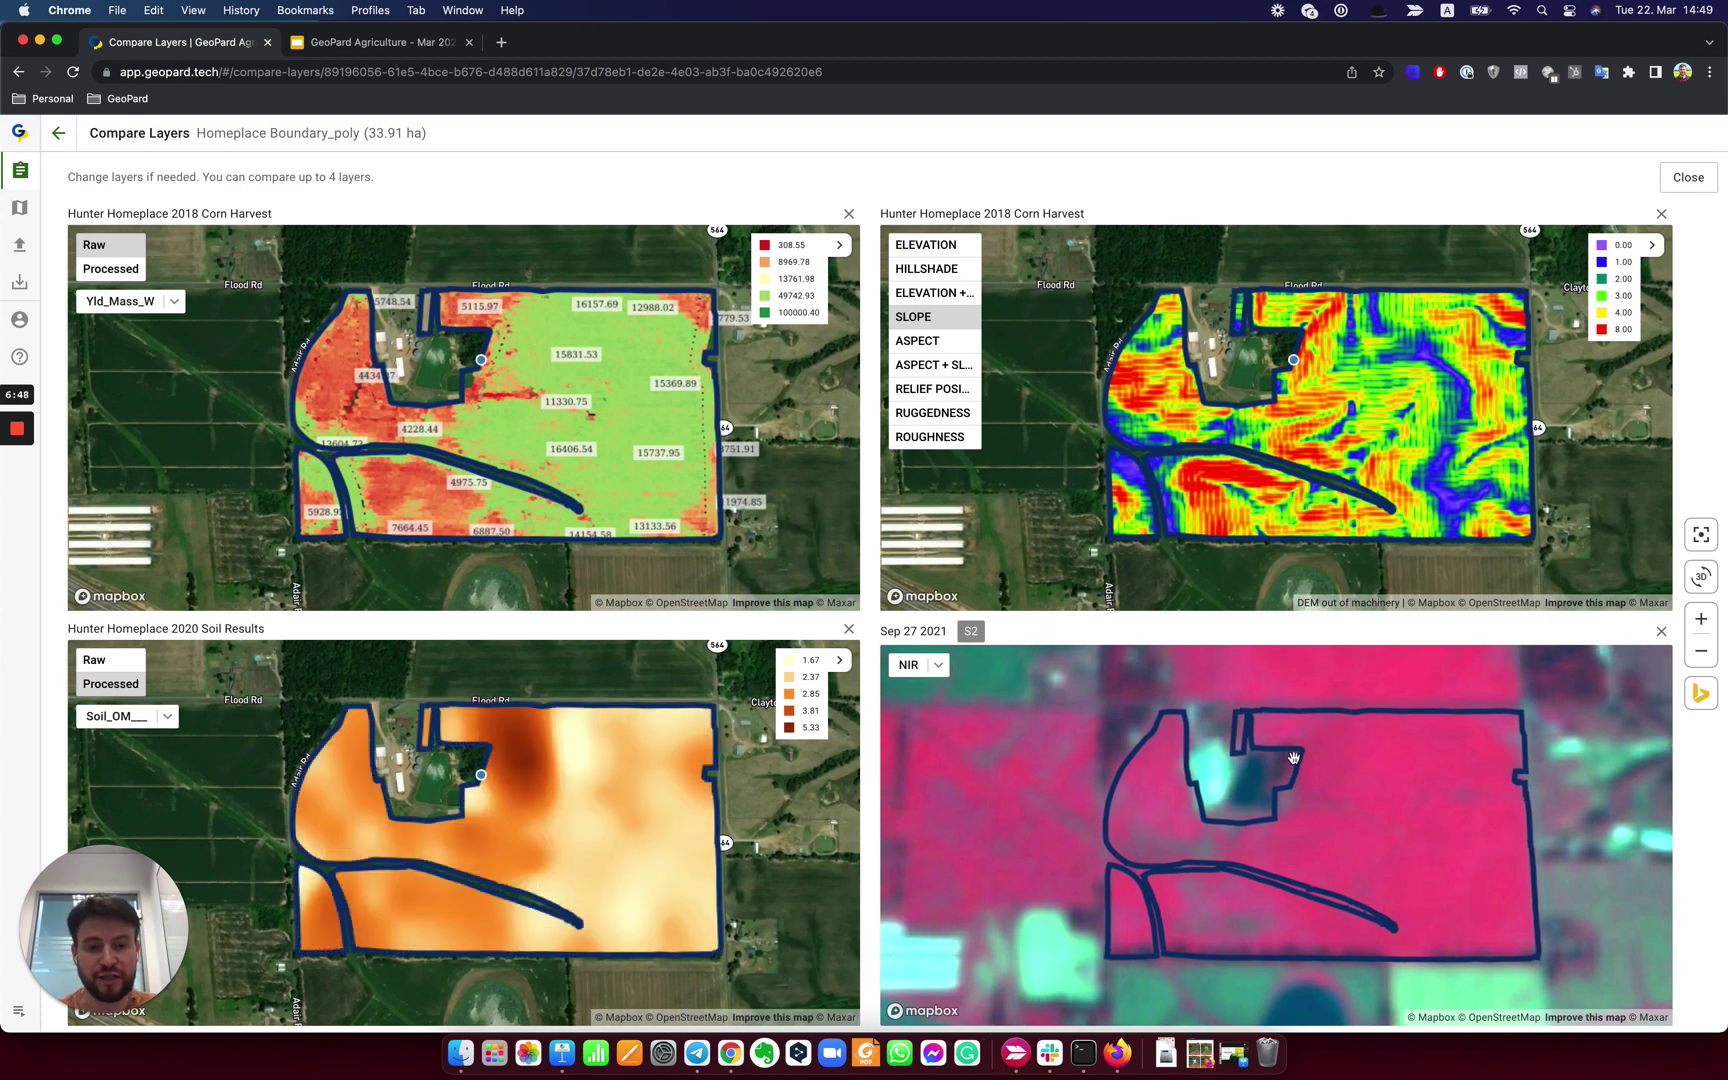
Replace the Sep 27 2021 satellite image in the comparison with the Yield 2 years zones map.
scroll(1297, 745, "up", 1)
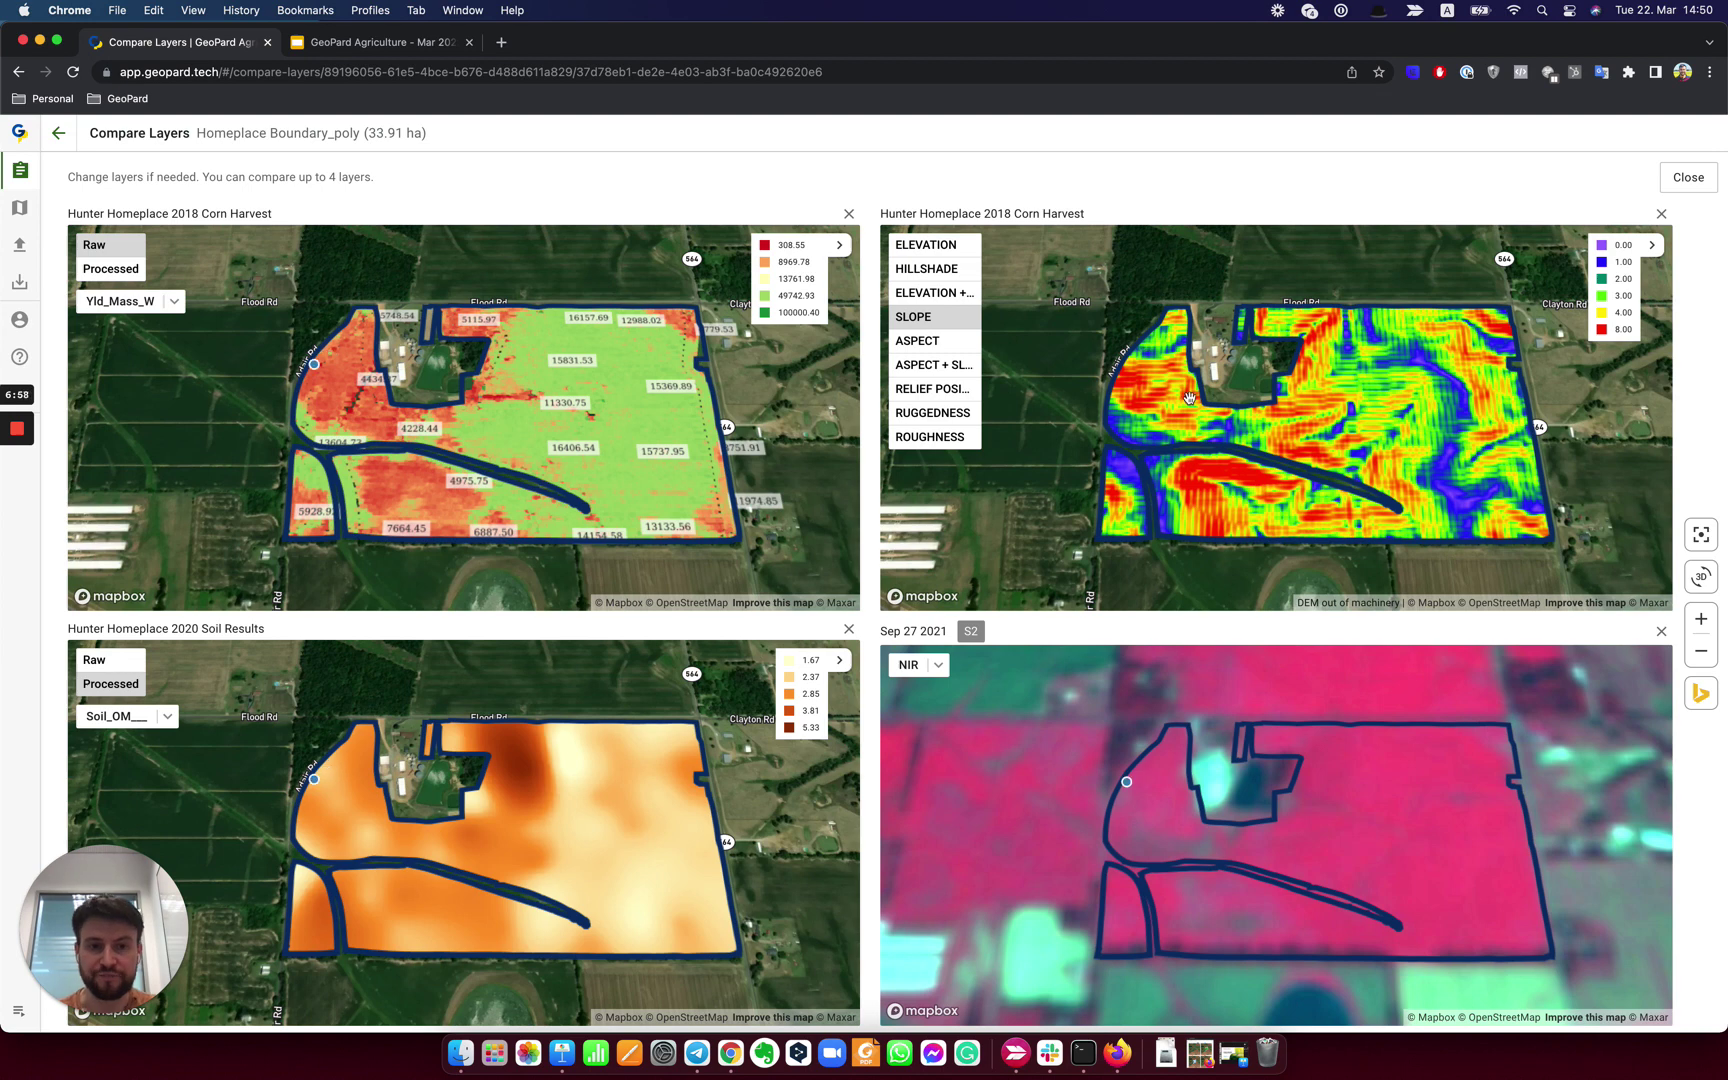
left_click_drag(1208, 421, 1221, 447)
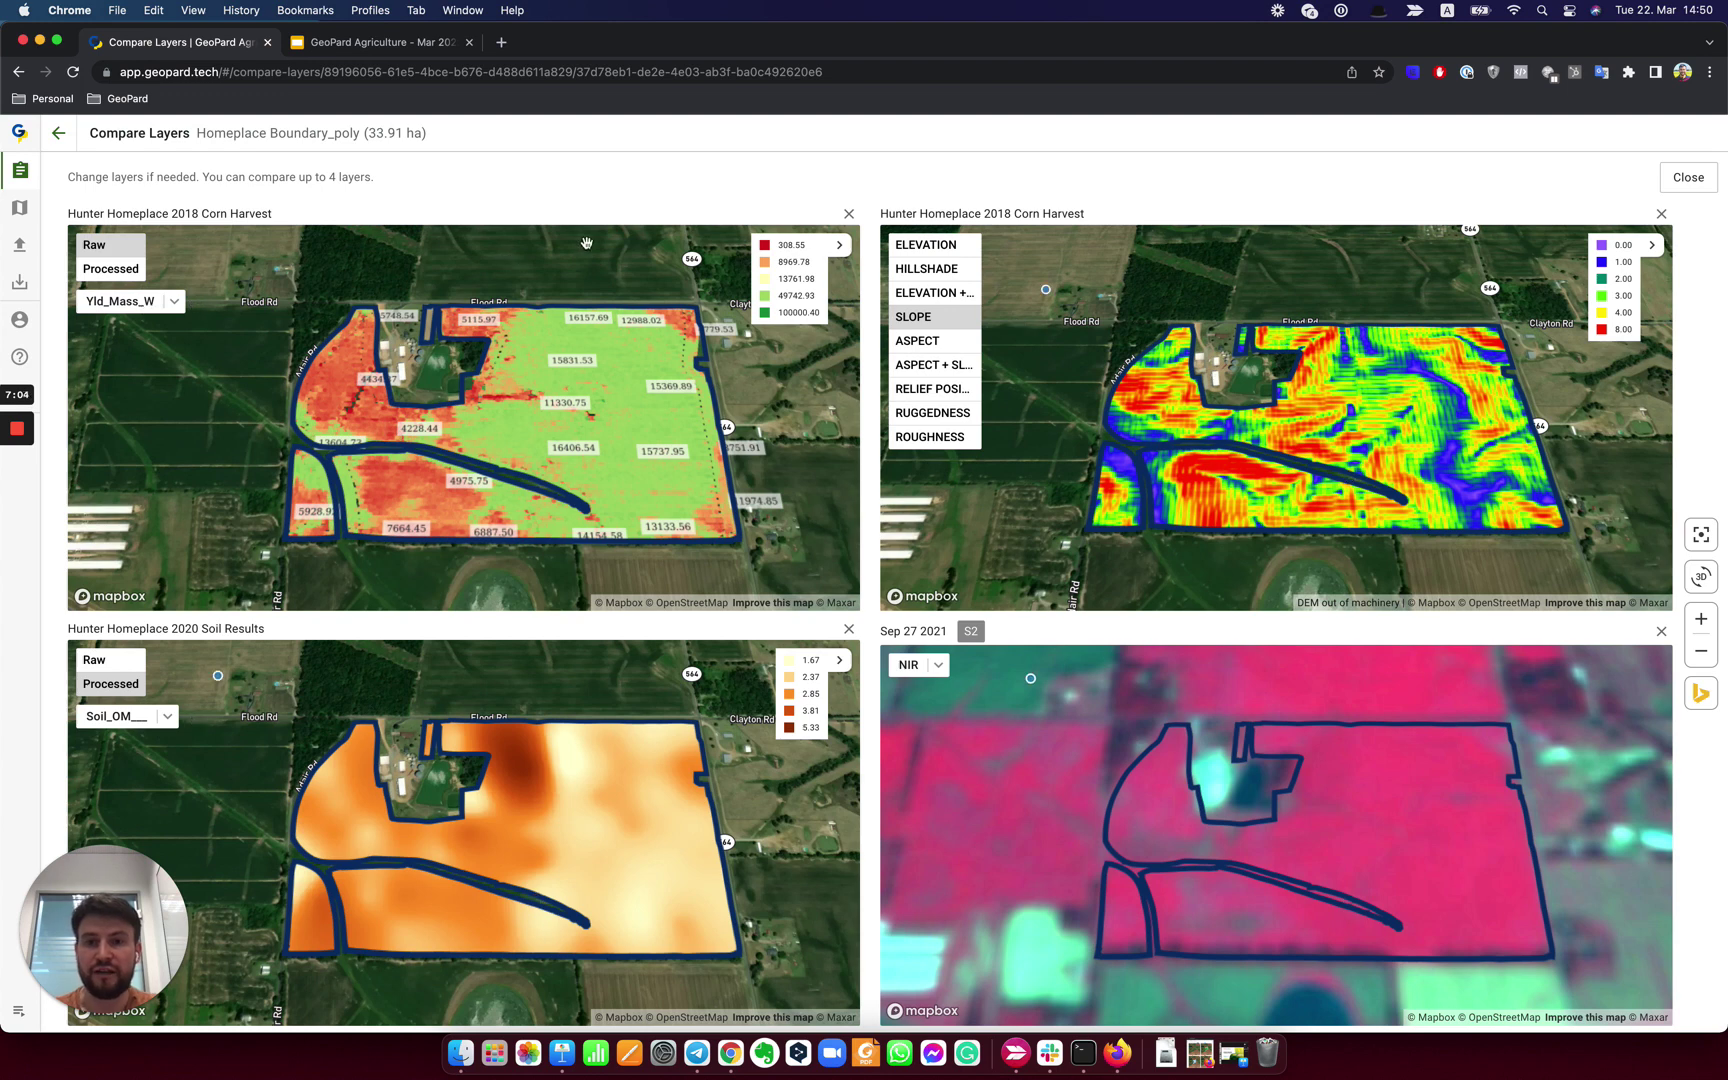
left_click(1659, 633)
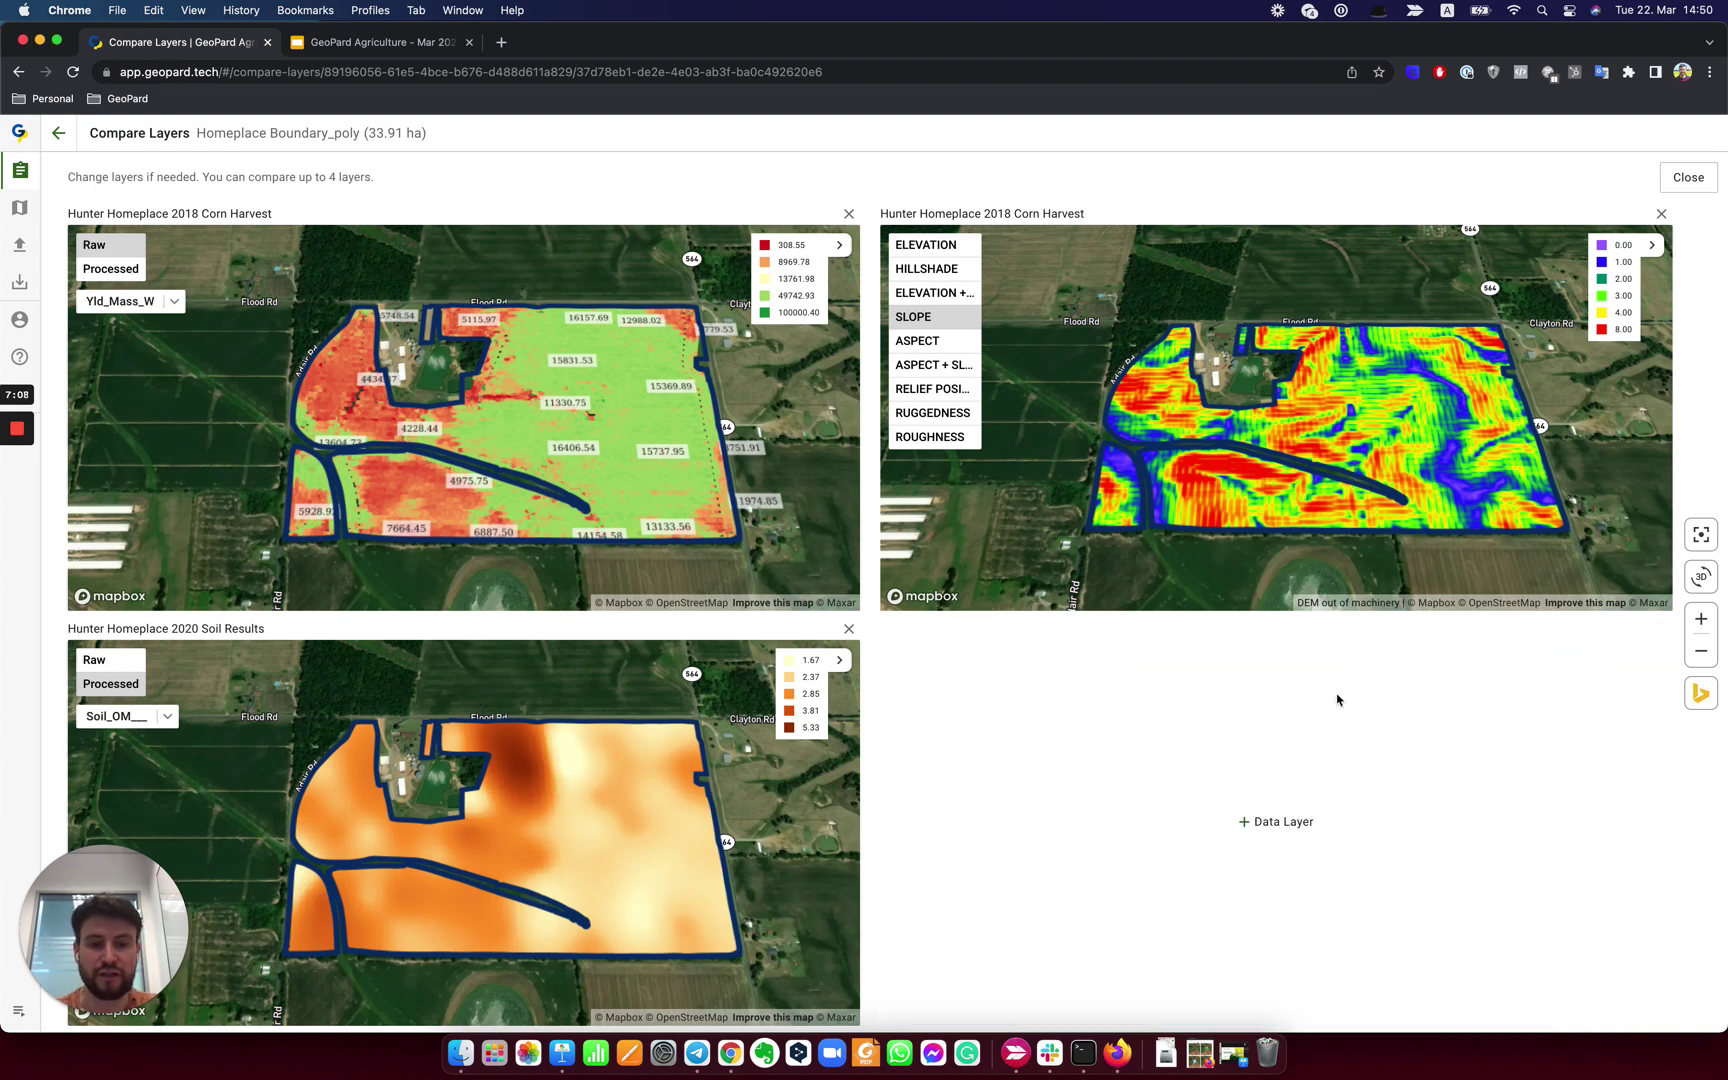
left_click(1298, 822)
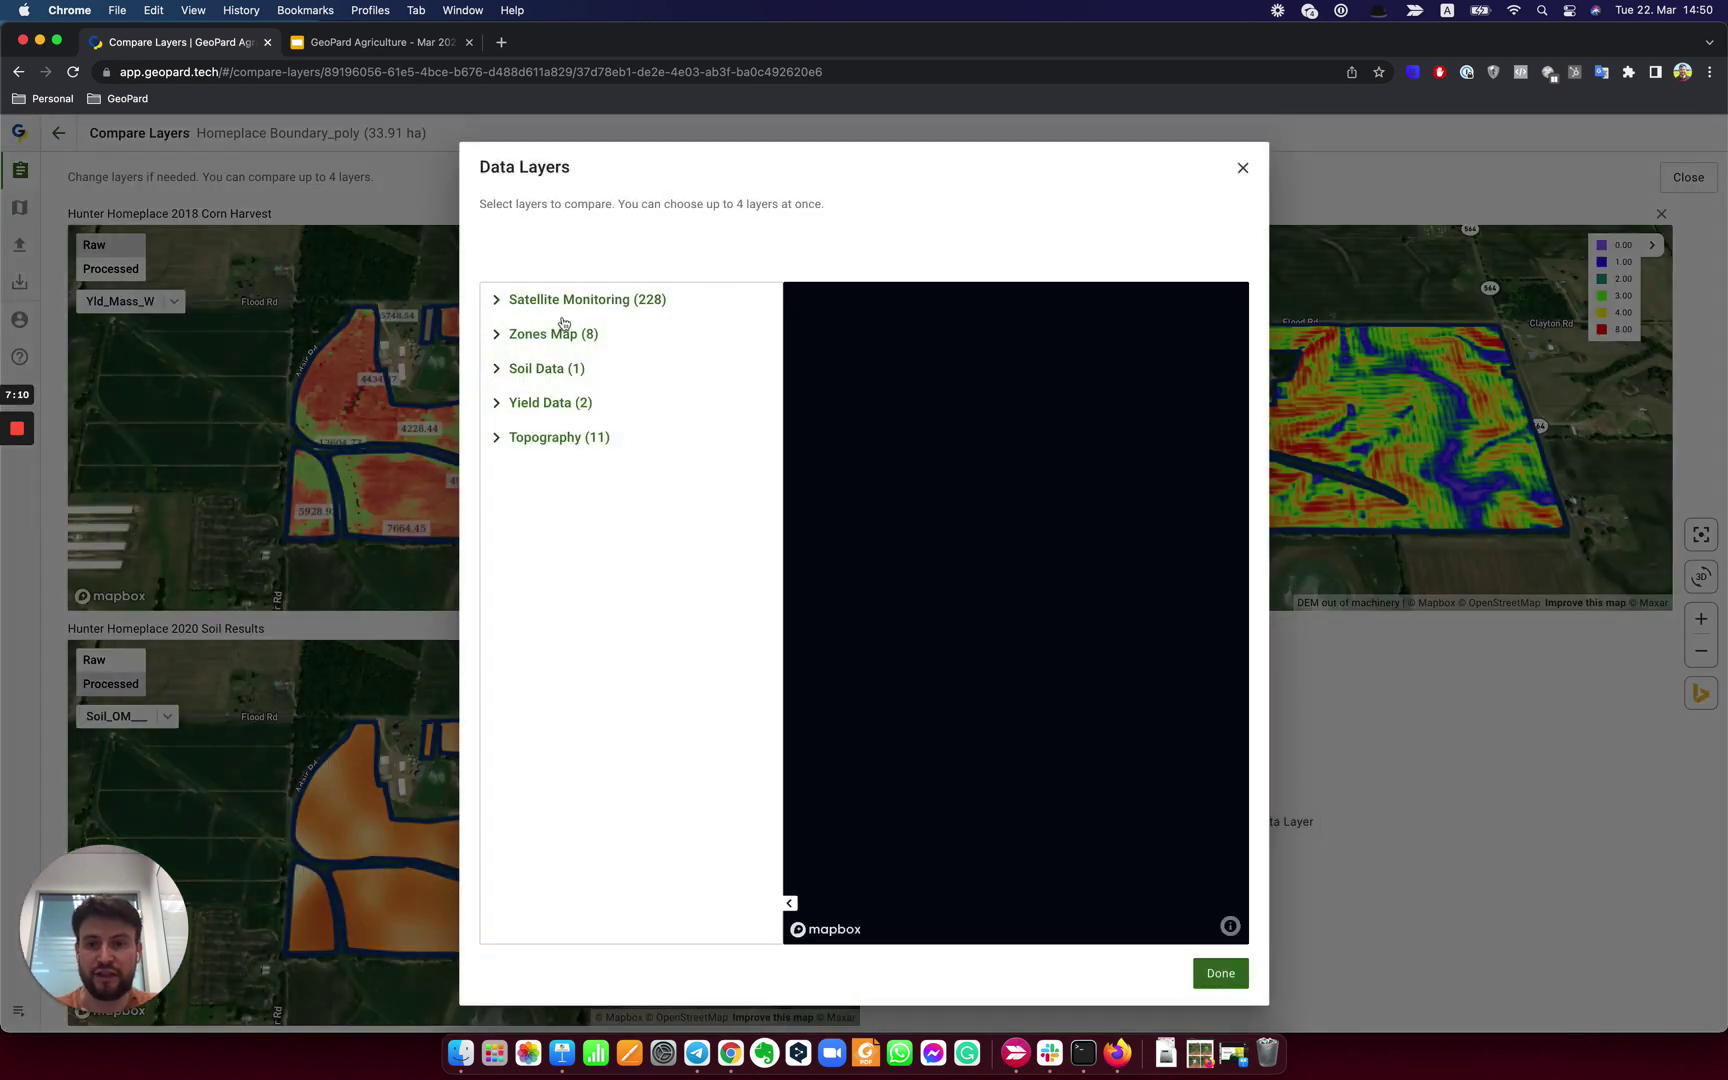
left_click(558, 334)
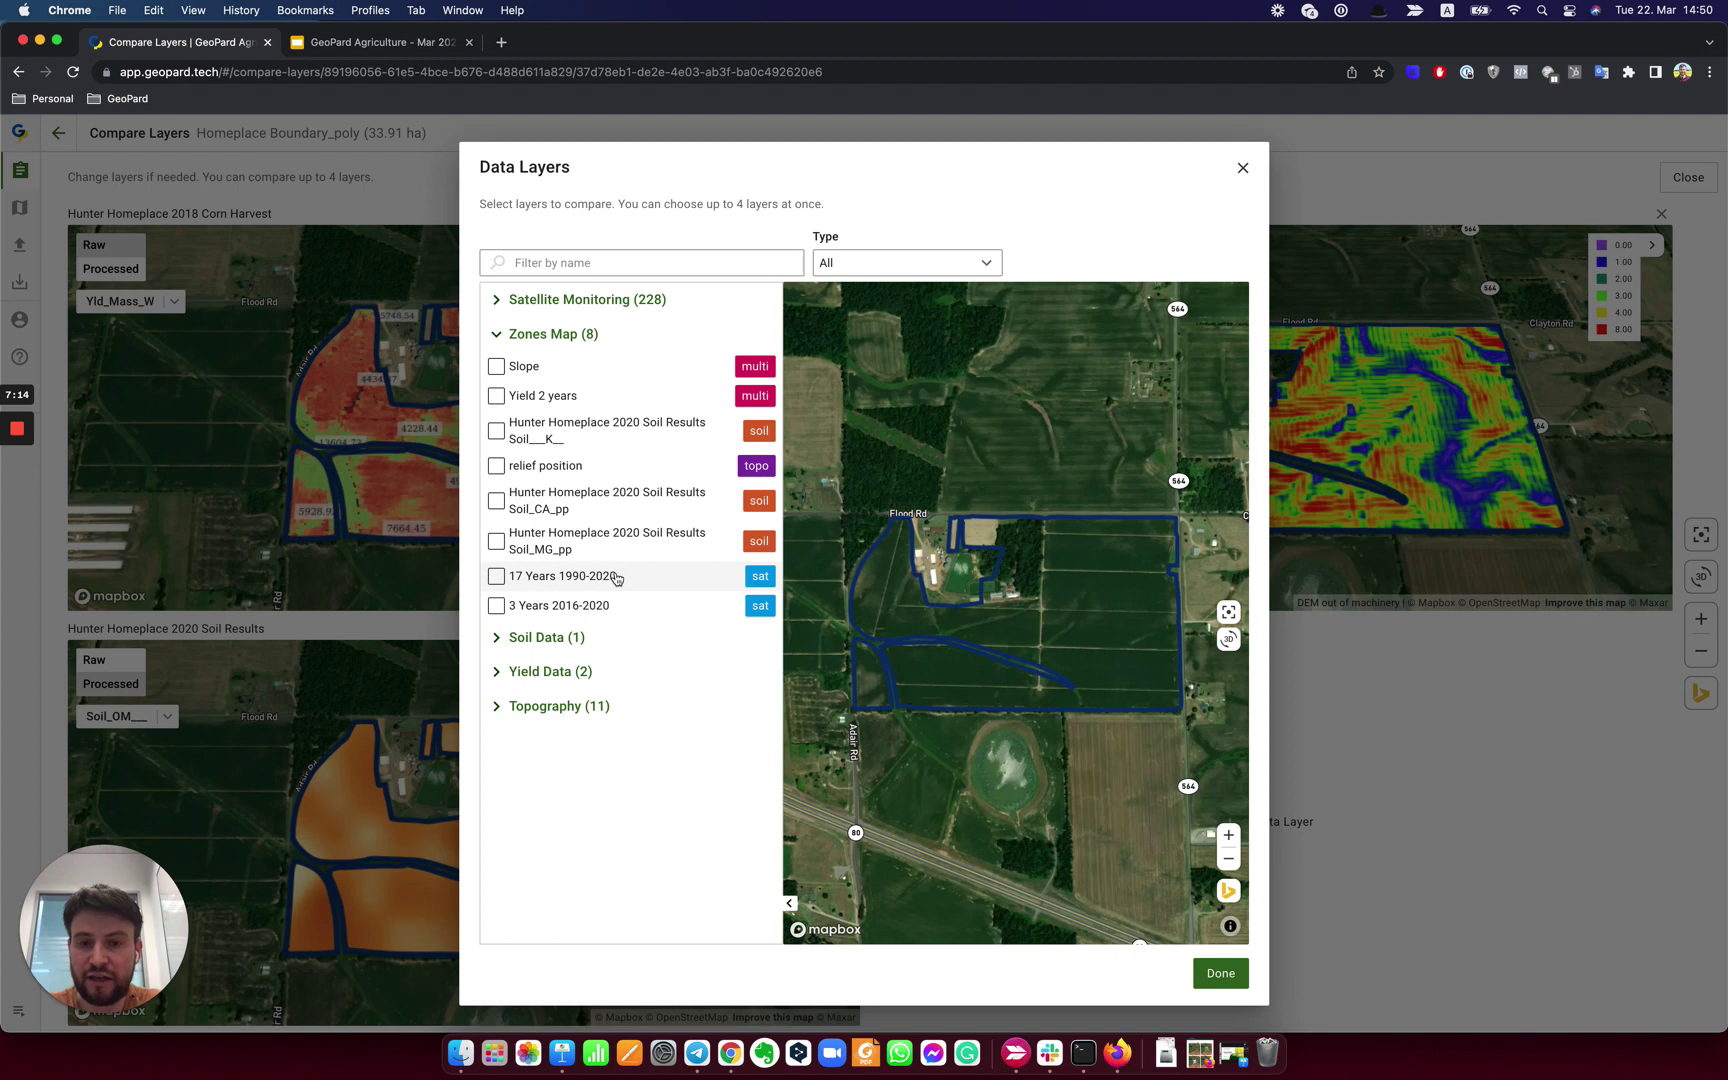
left_click(496, 400)
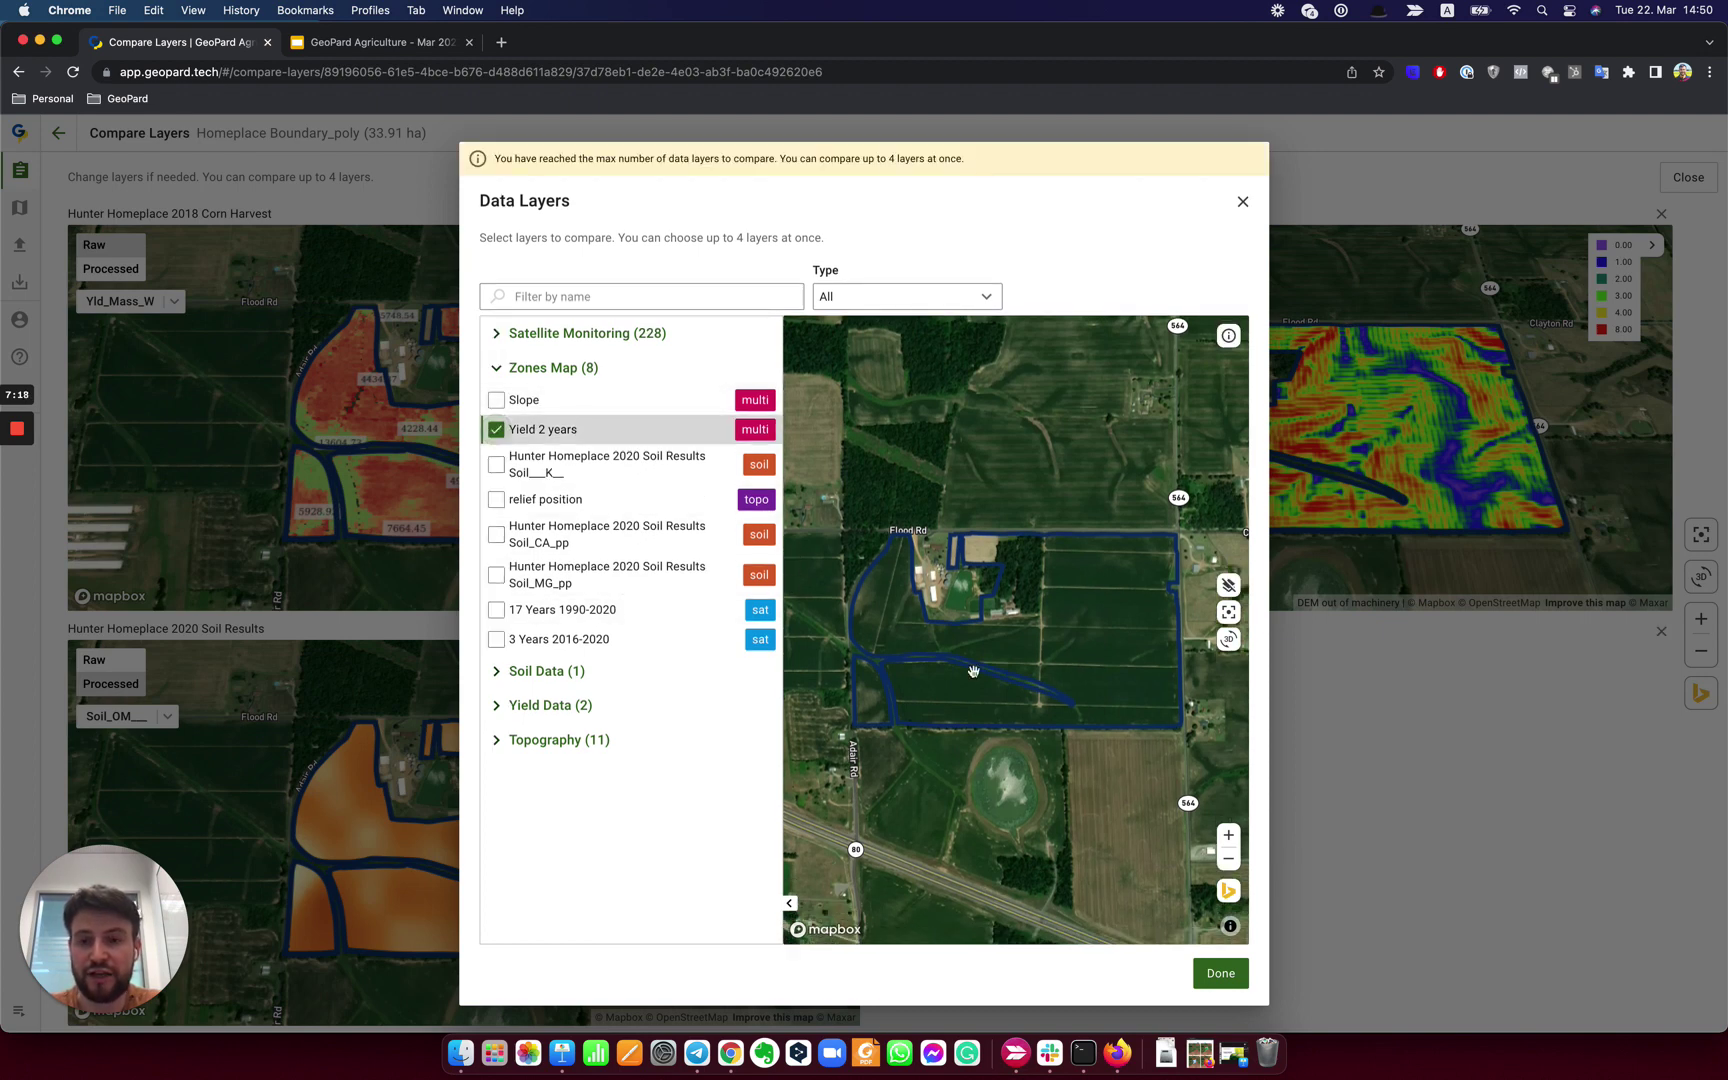
left_click(1220, 975)
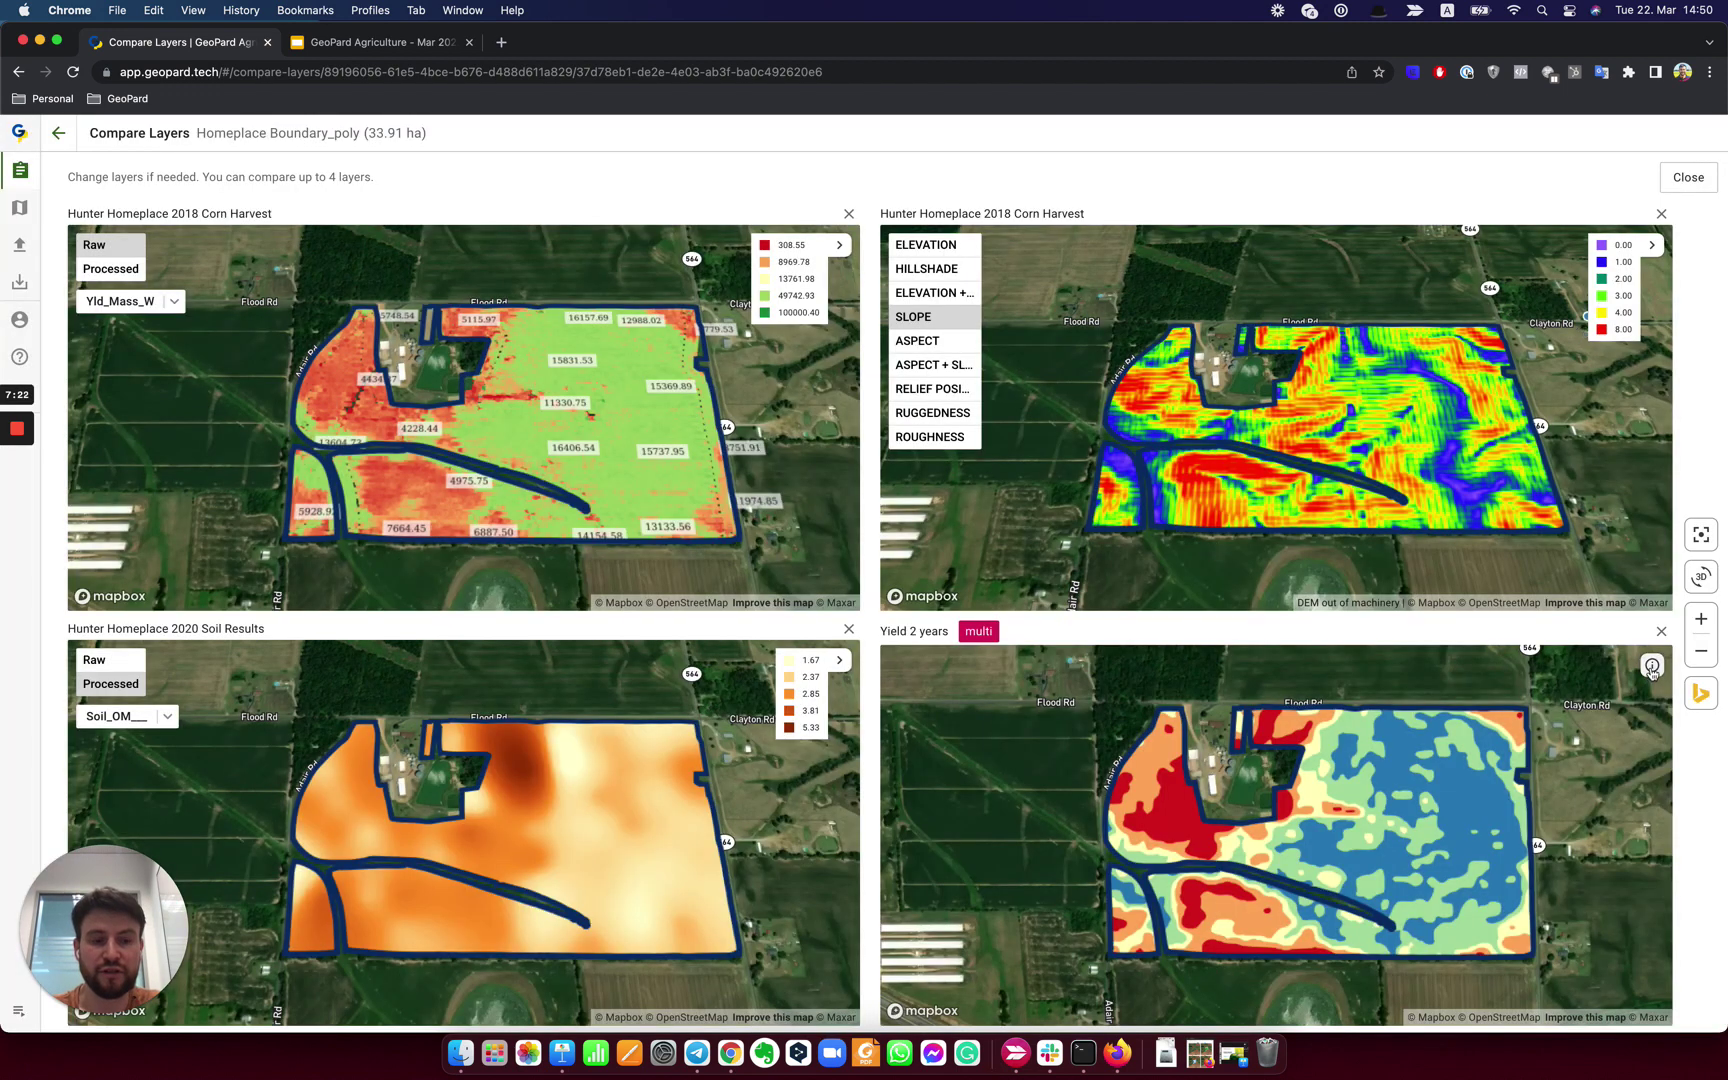
Examine the details of the Yield 2 years zones map, checking its source datasets, attributes and weights, and close them.
scroll(1372, 719, "up", 3)
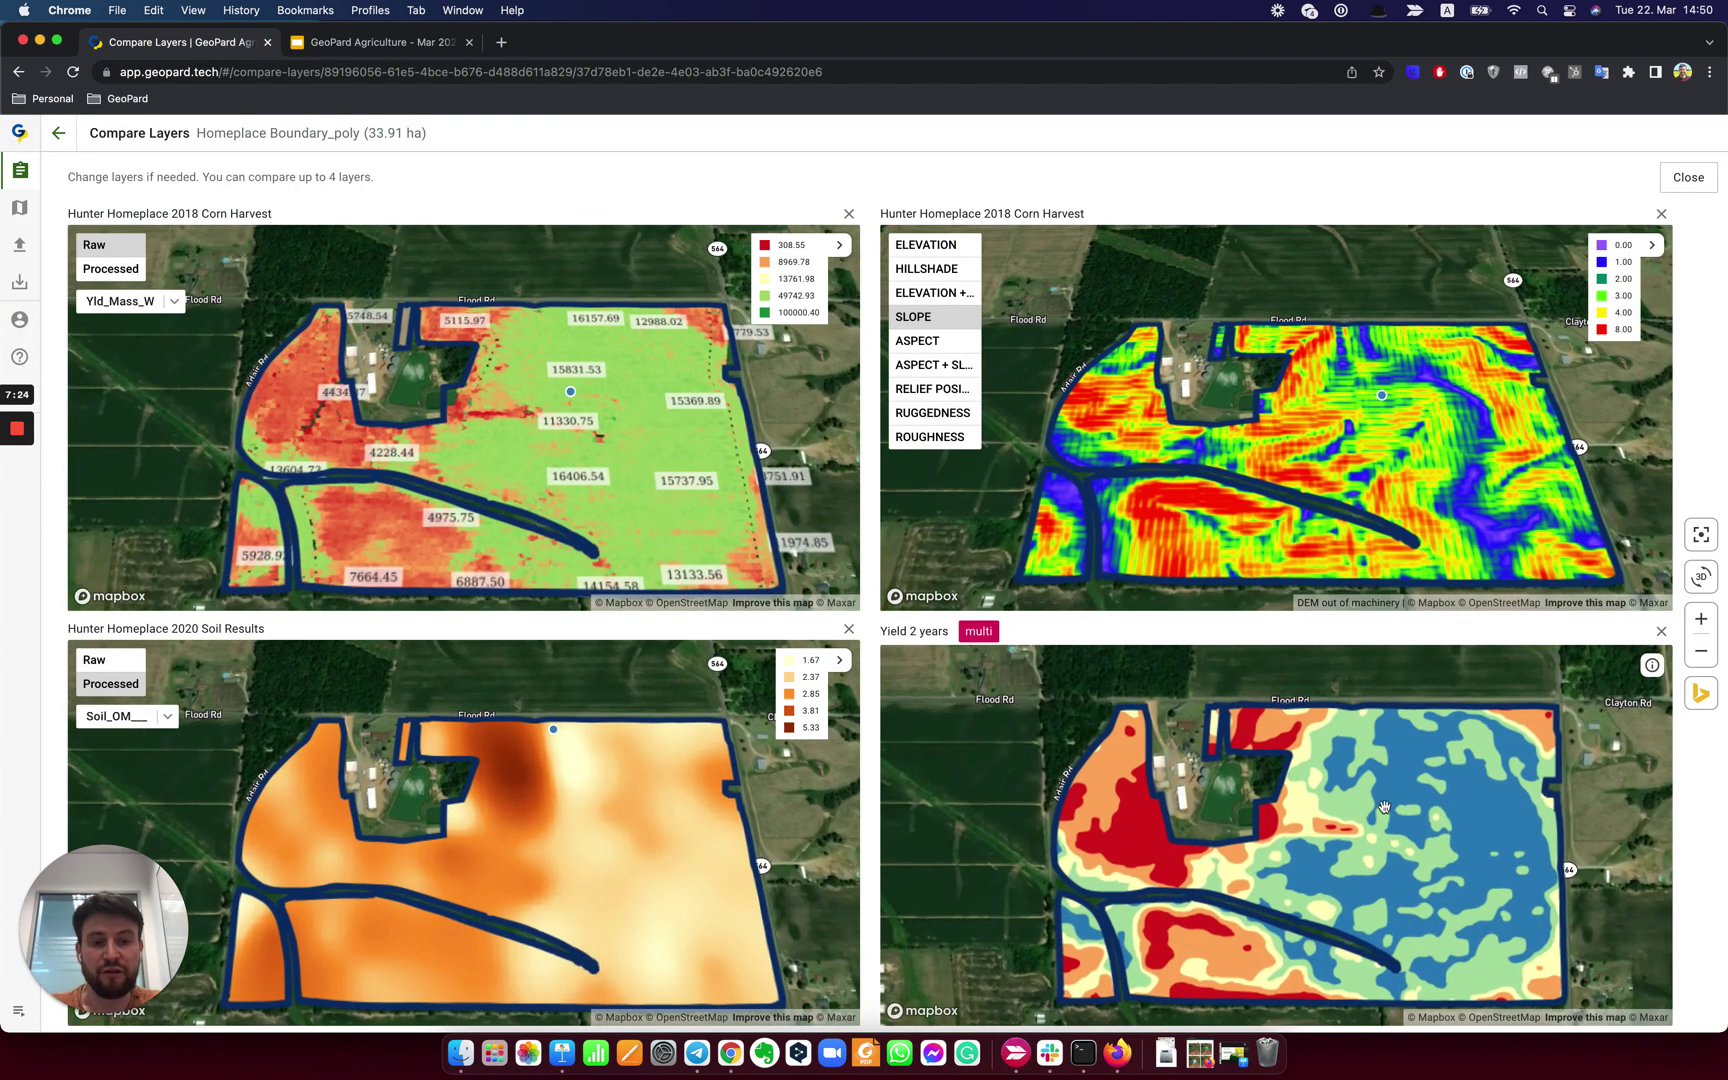
left_click_drag(1386, 771, 1630, 668)
left_click(1652, 665)
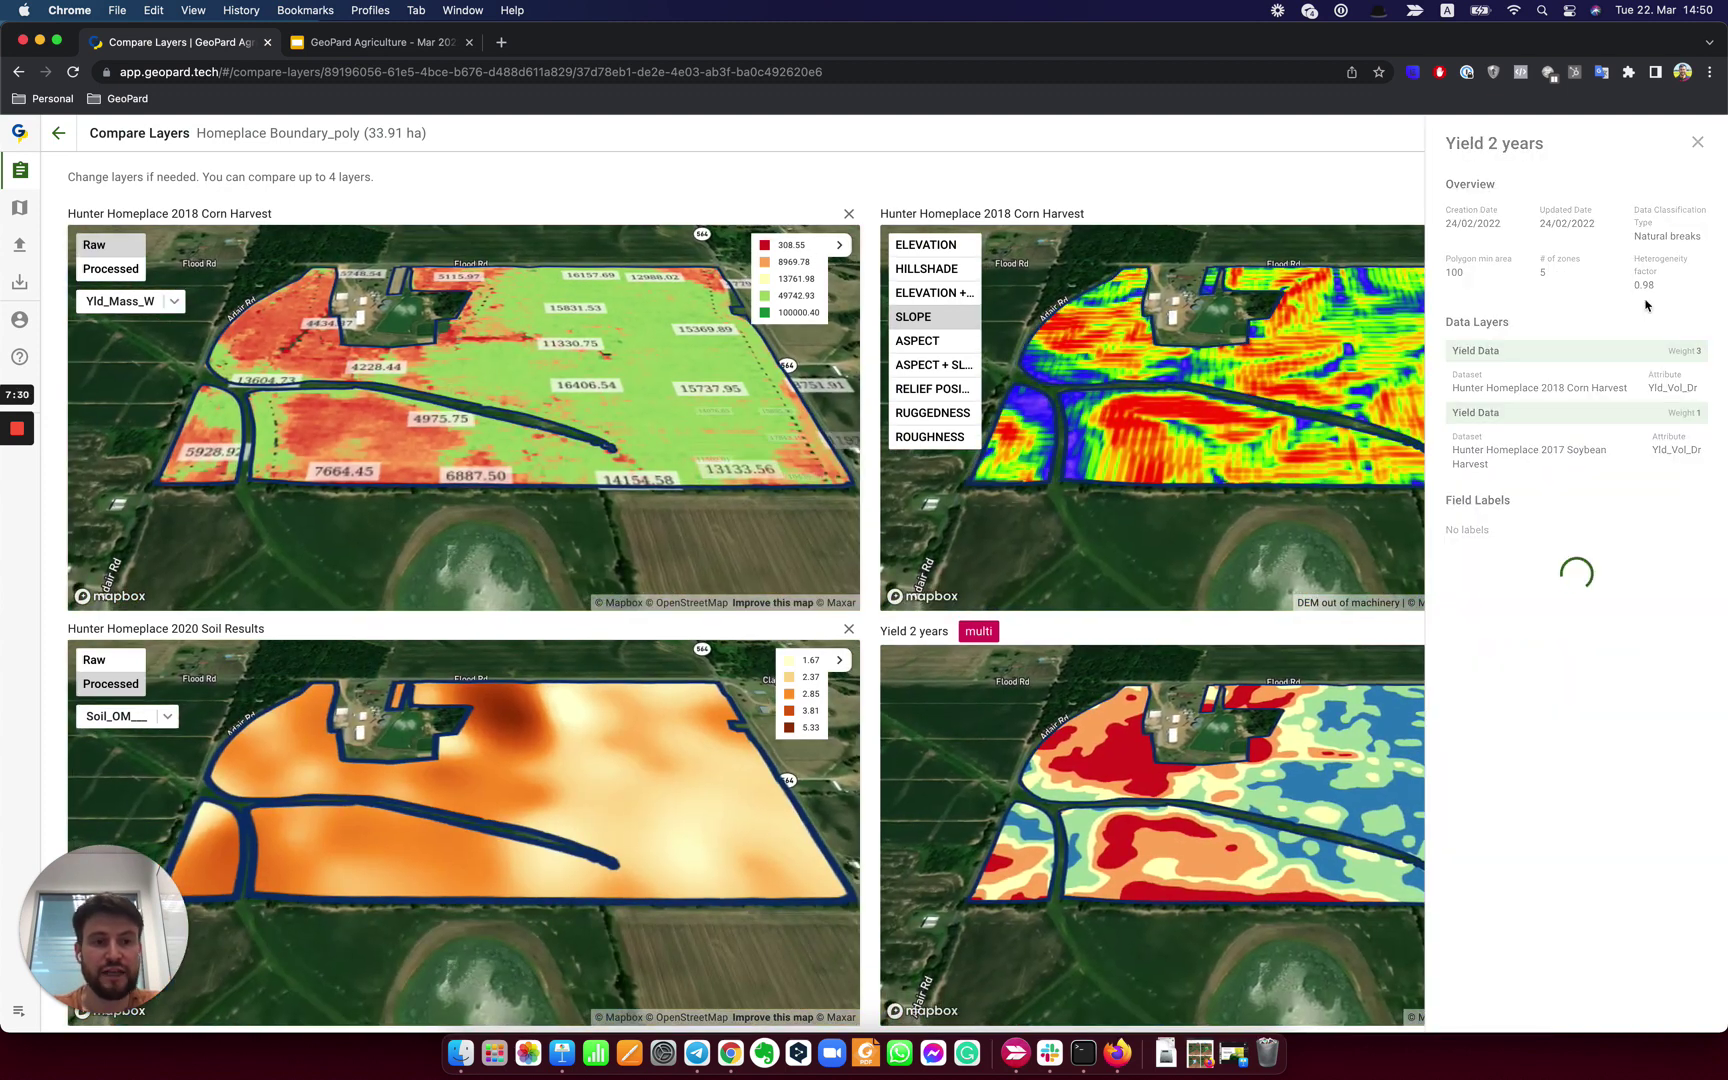
left_click_drag(1645, 496, 1700, 497)
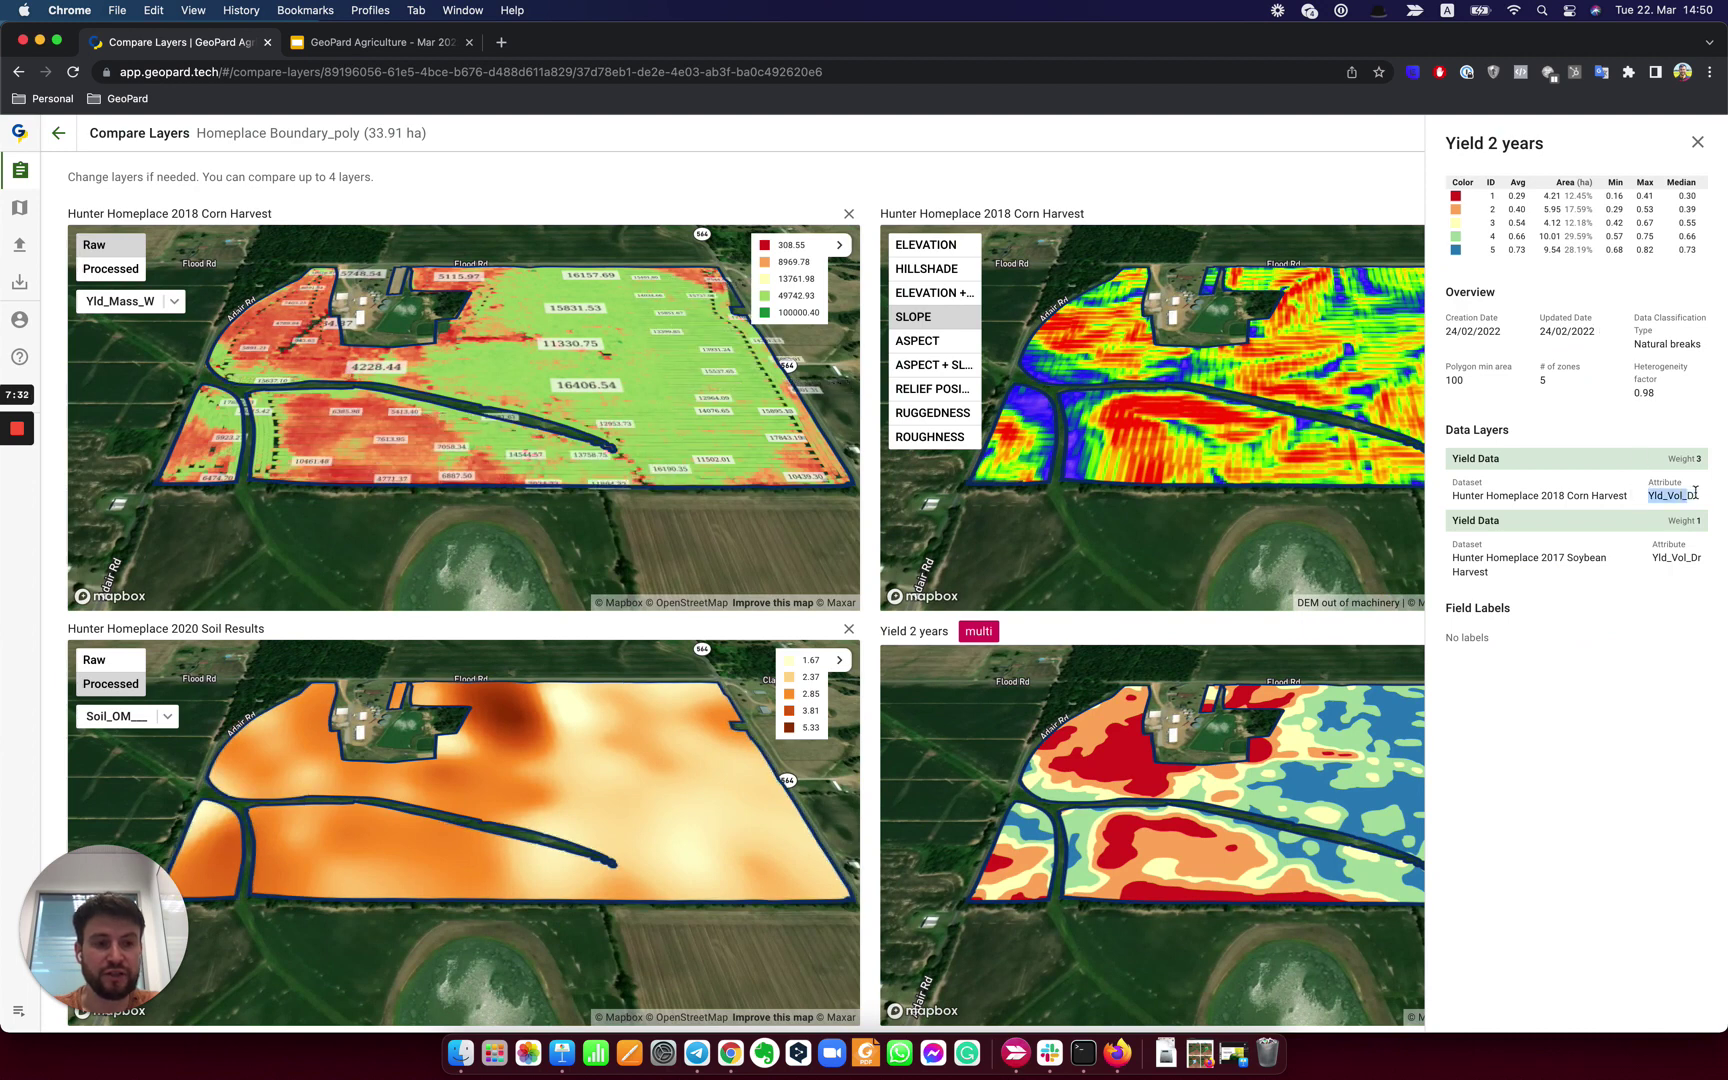
left_click(1698, 458)
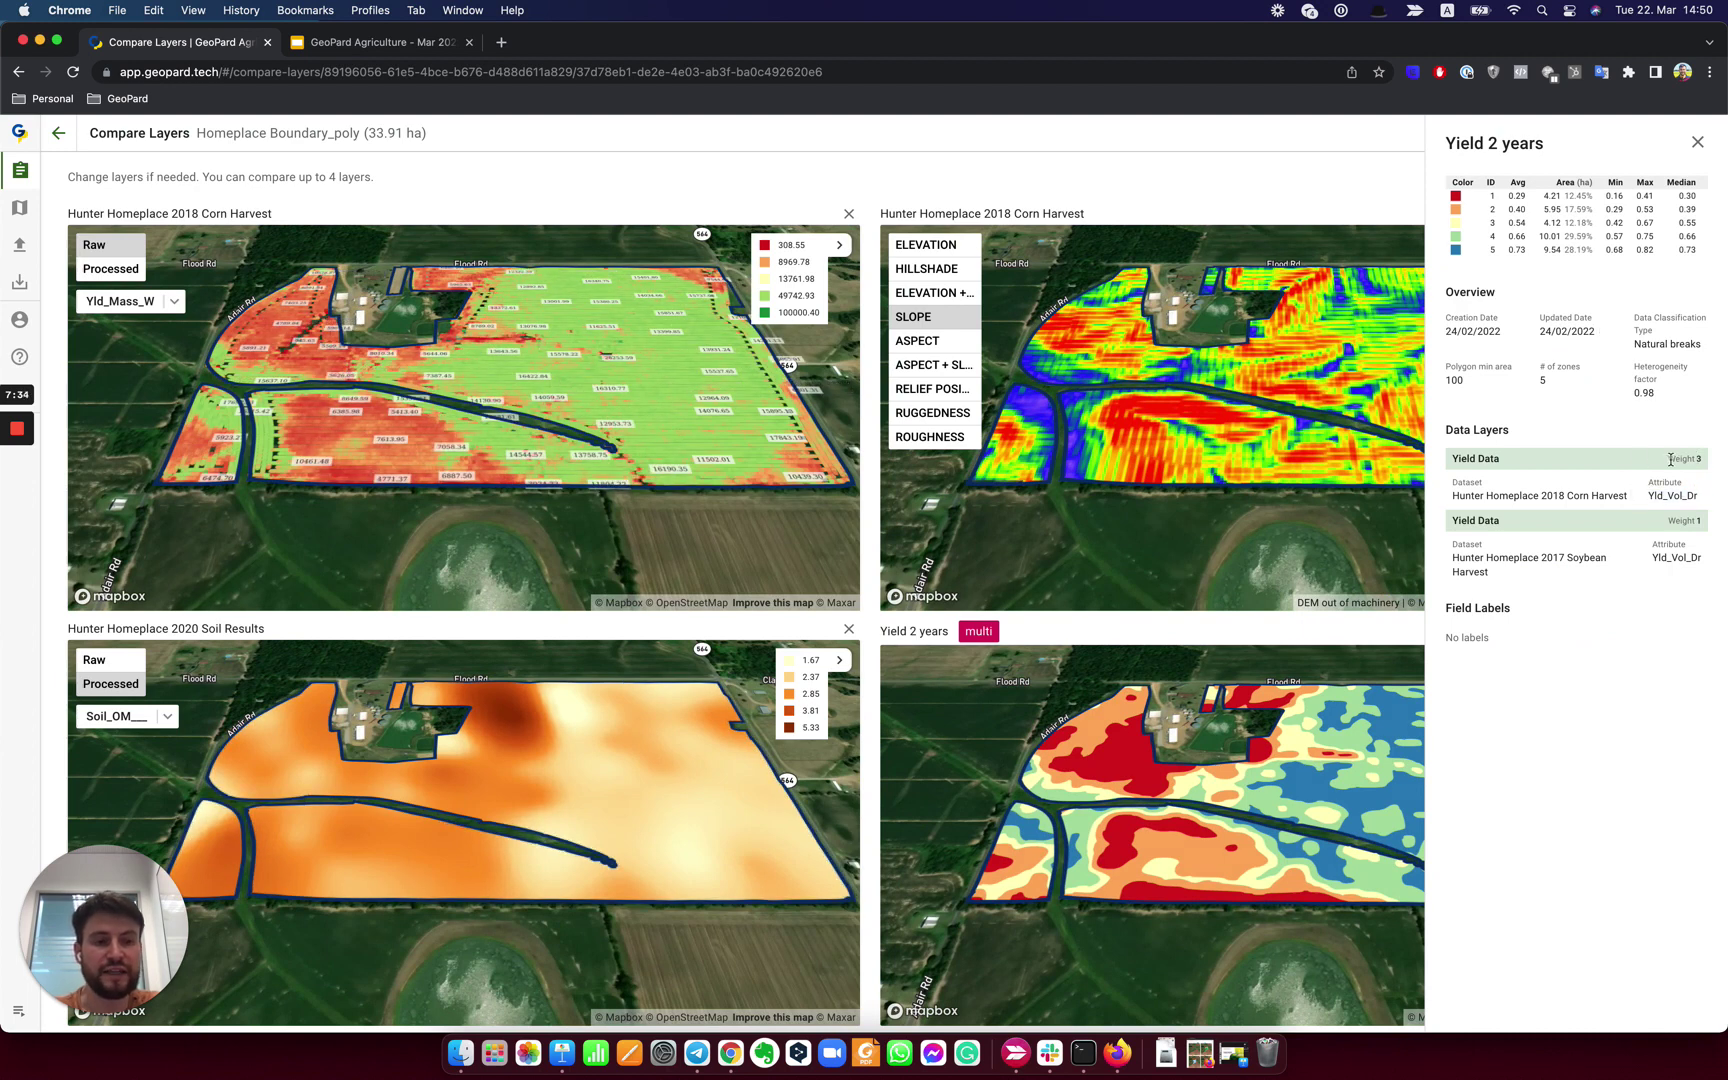
left_click(1703, 463)
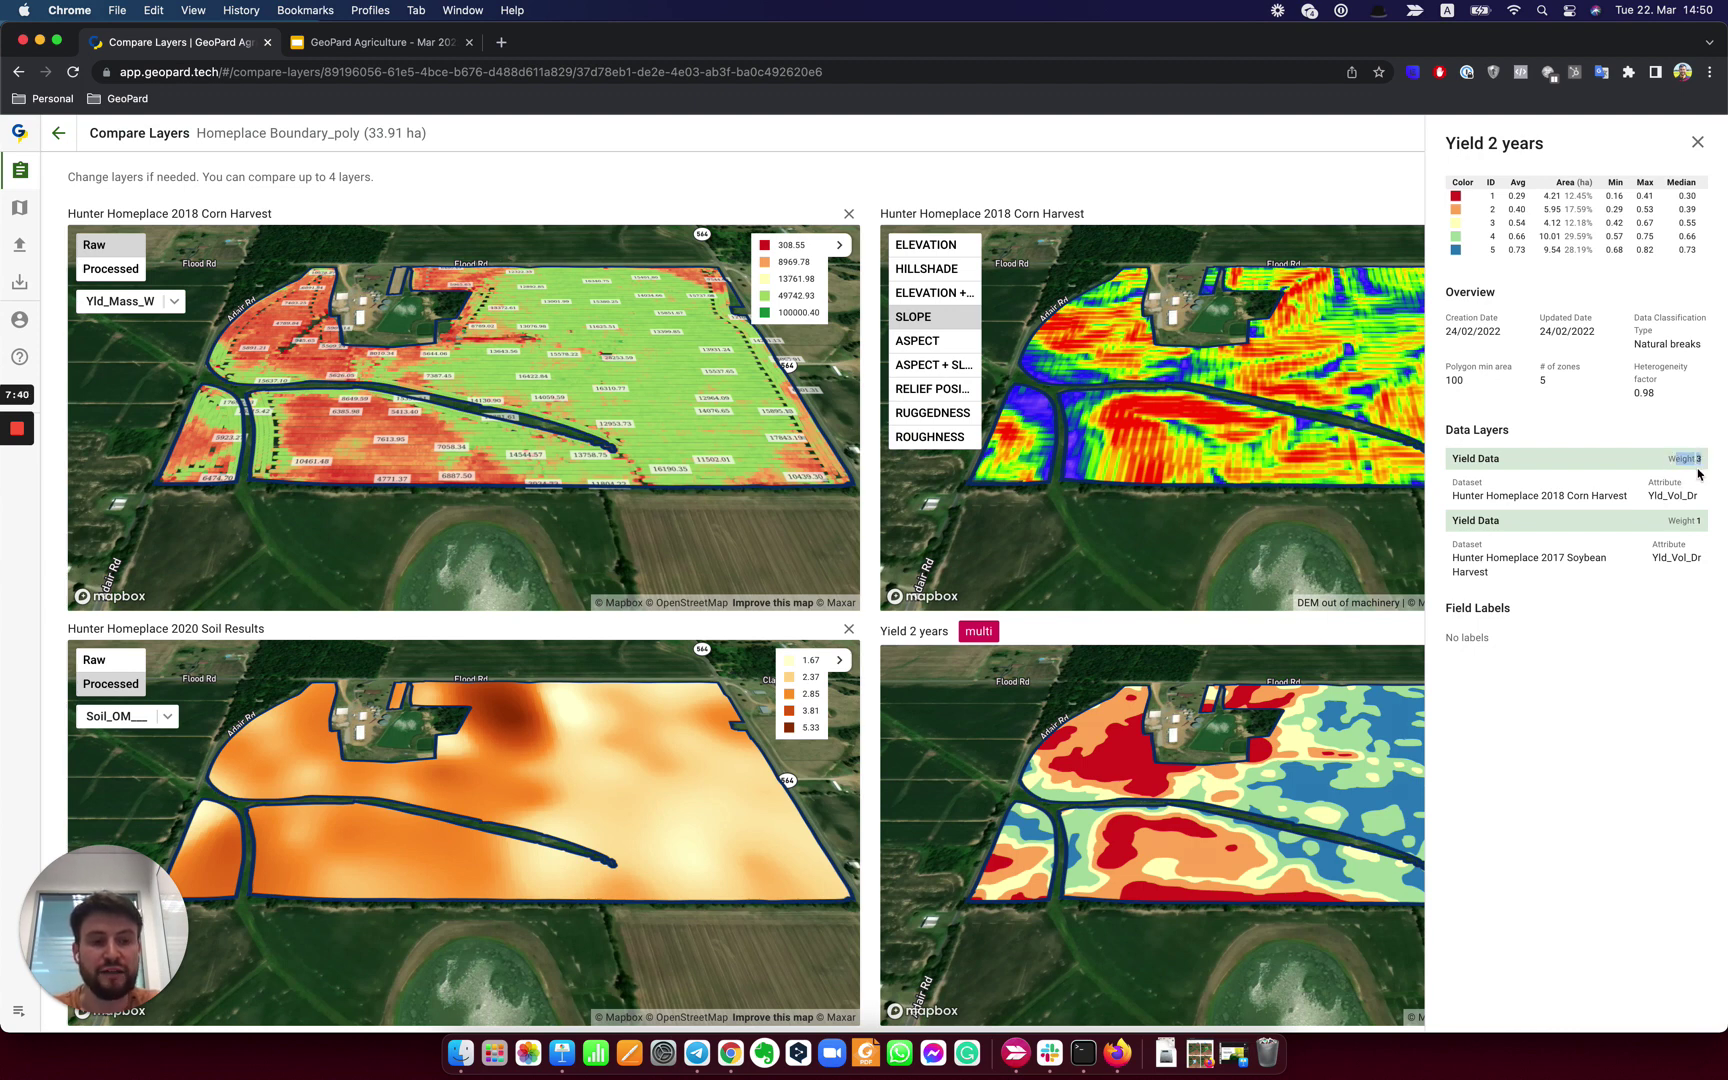
left_click_drag(1562, 491, 1630, 503)
left_click(1633, 505)
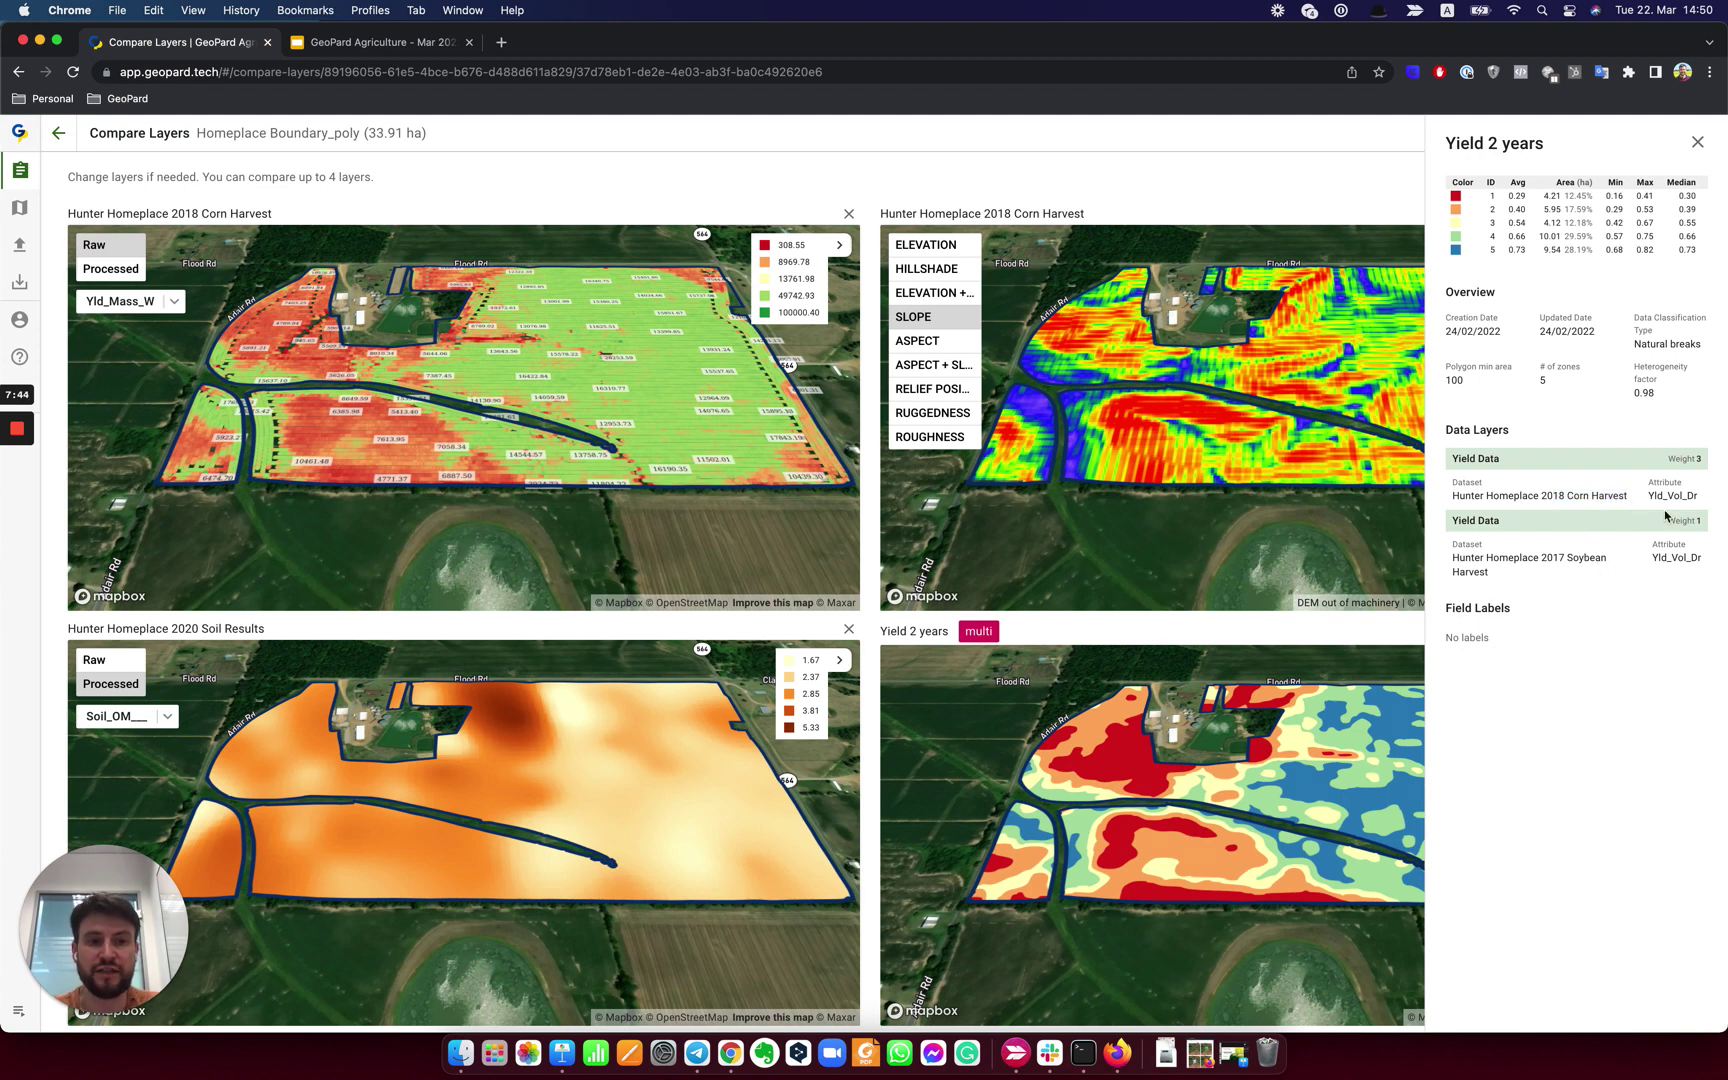
left_click(1697, 145)
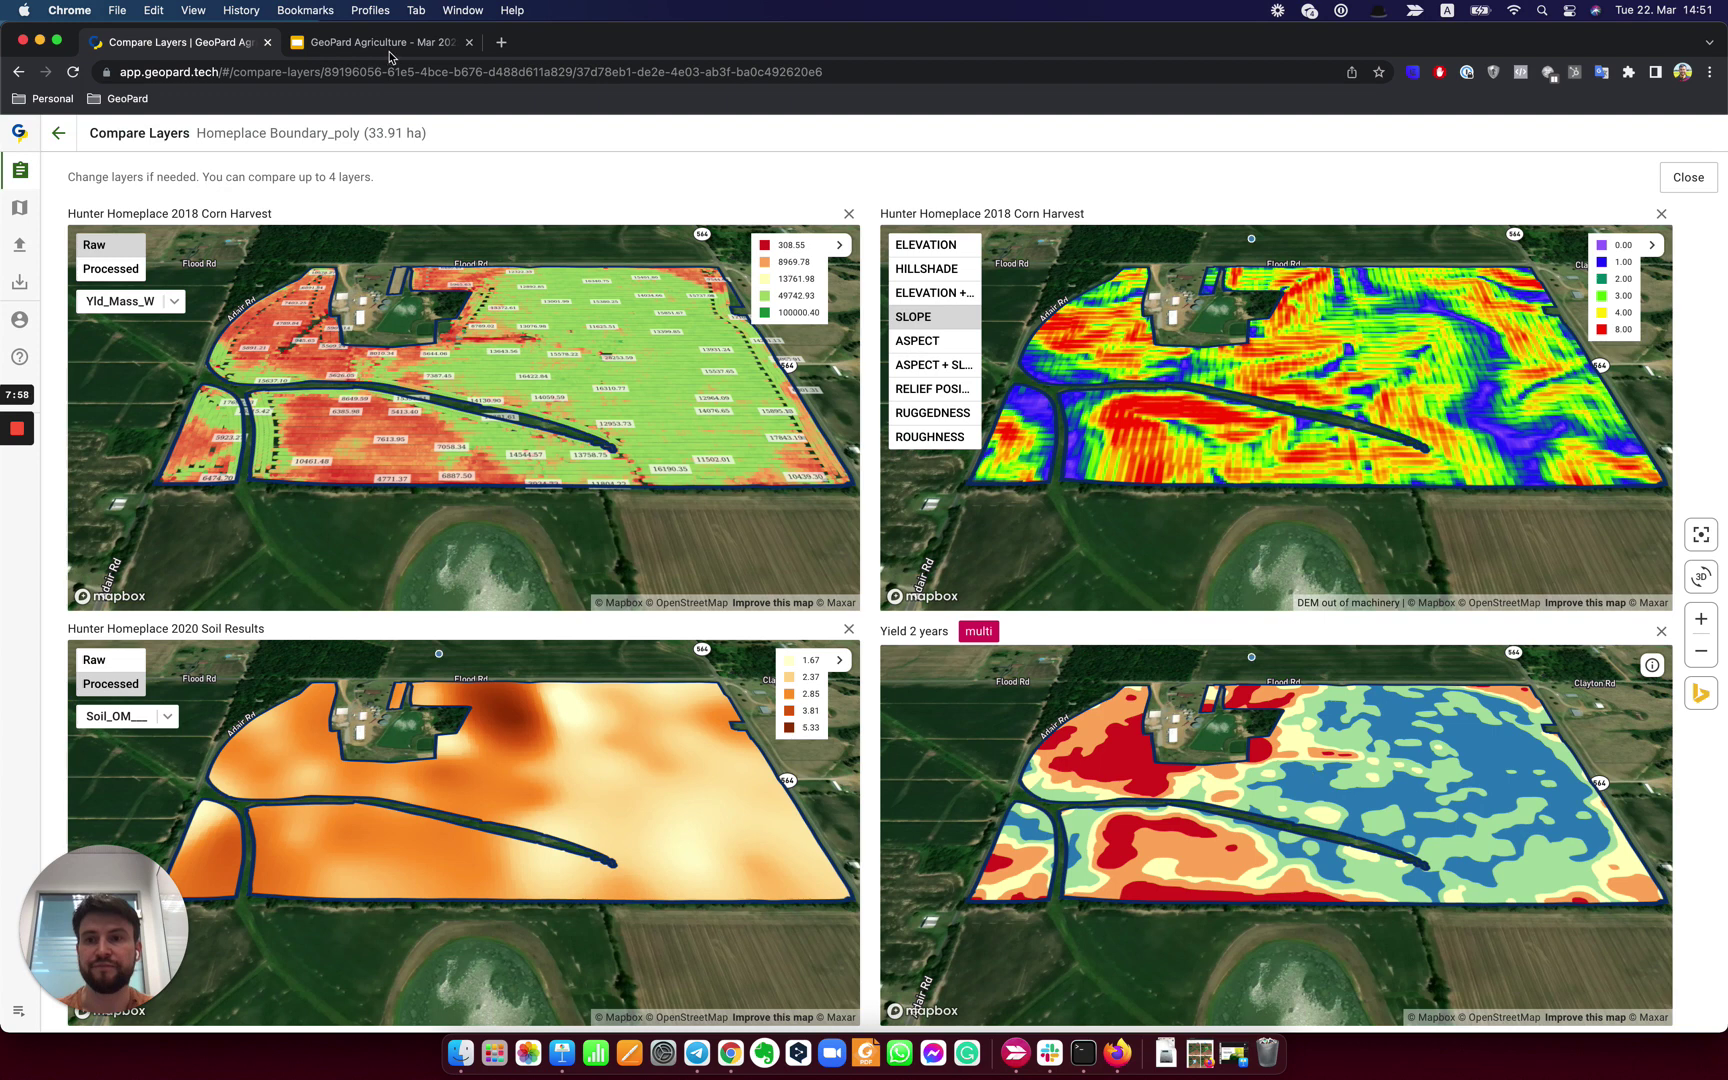
Leave the layer comparison and start a 3D map for the field with Topography as the data type.
left_click(58, 133)
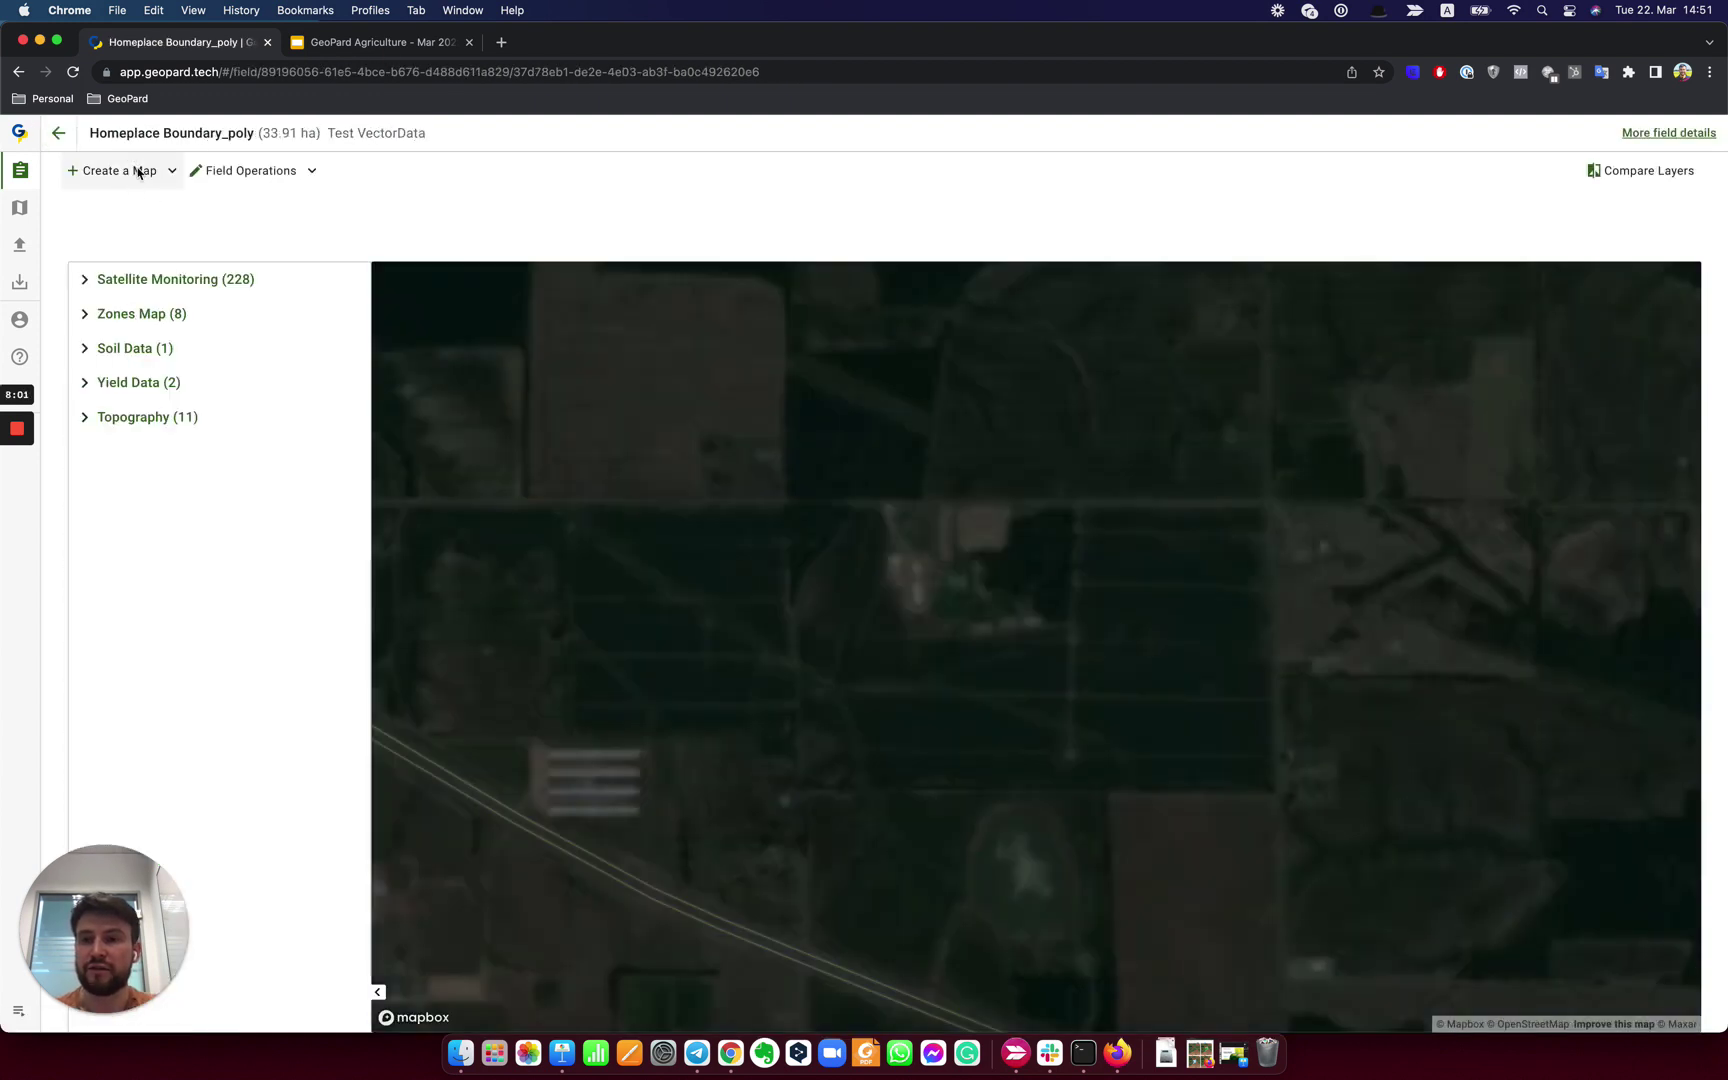
left_click(137, 170)
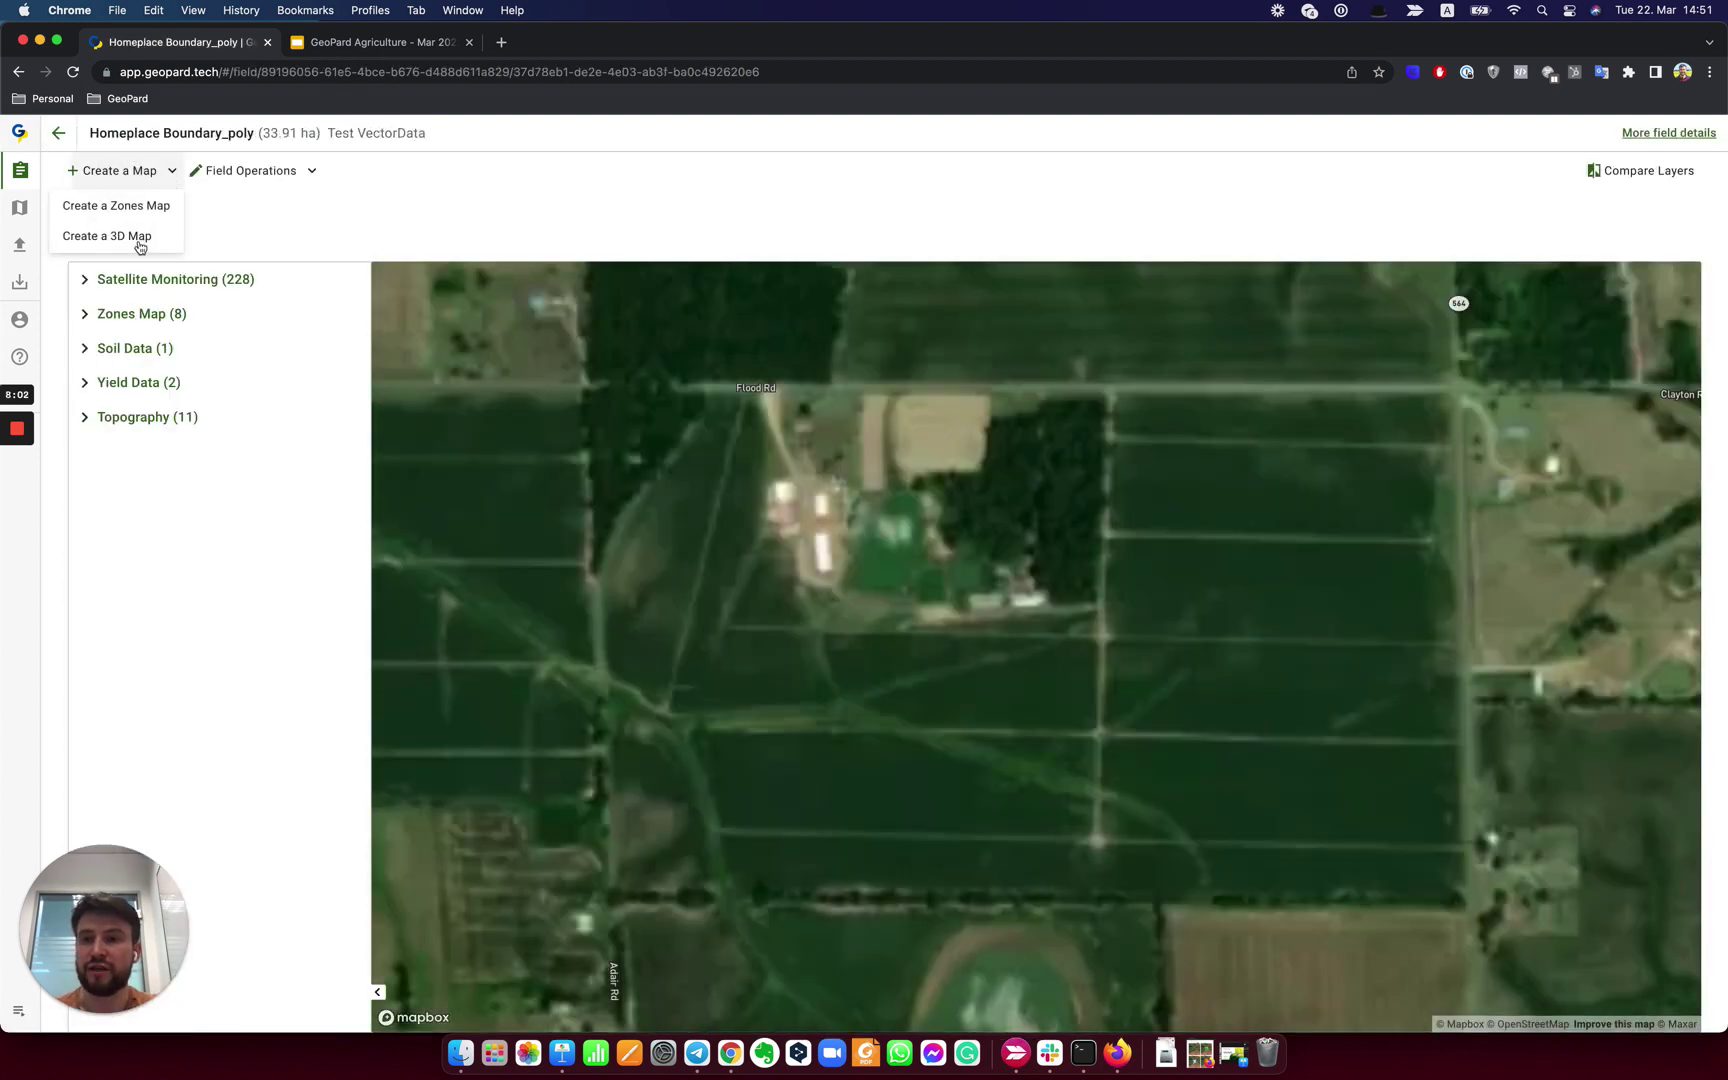
left_click(144, 238)
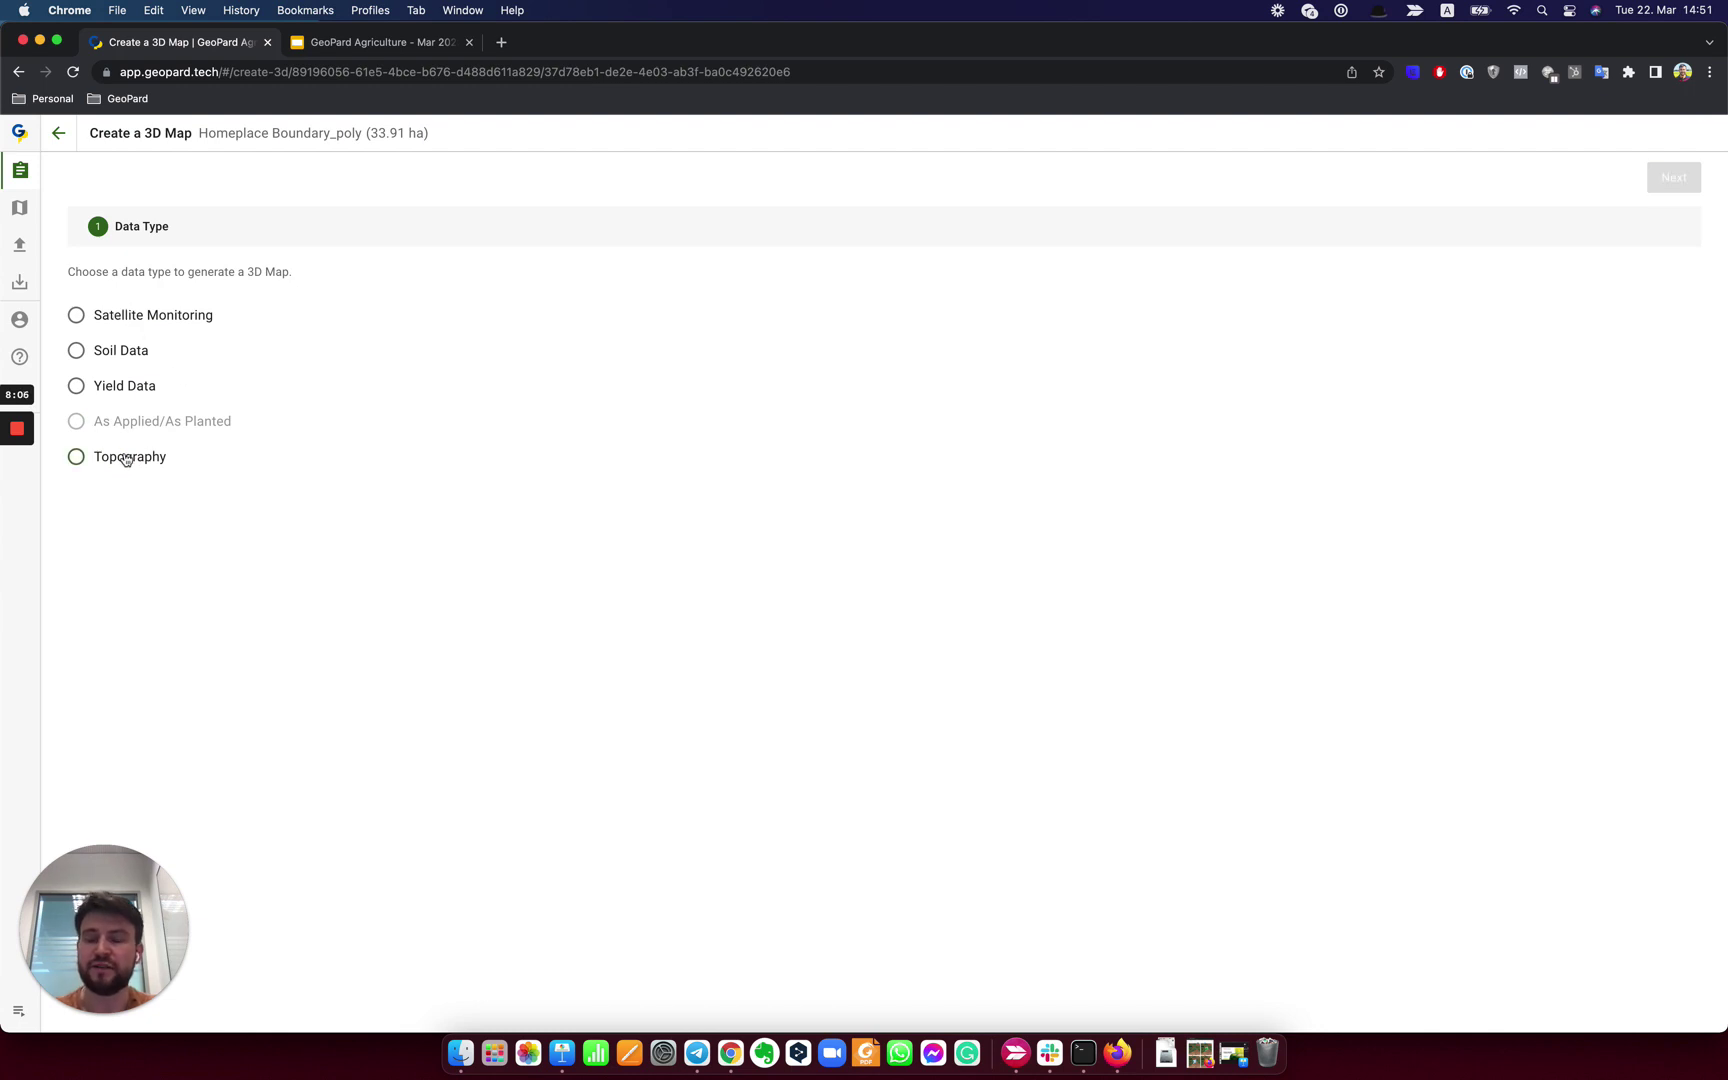
left_click(126, 459)
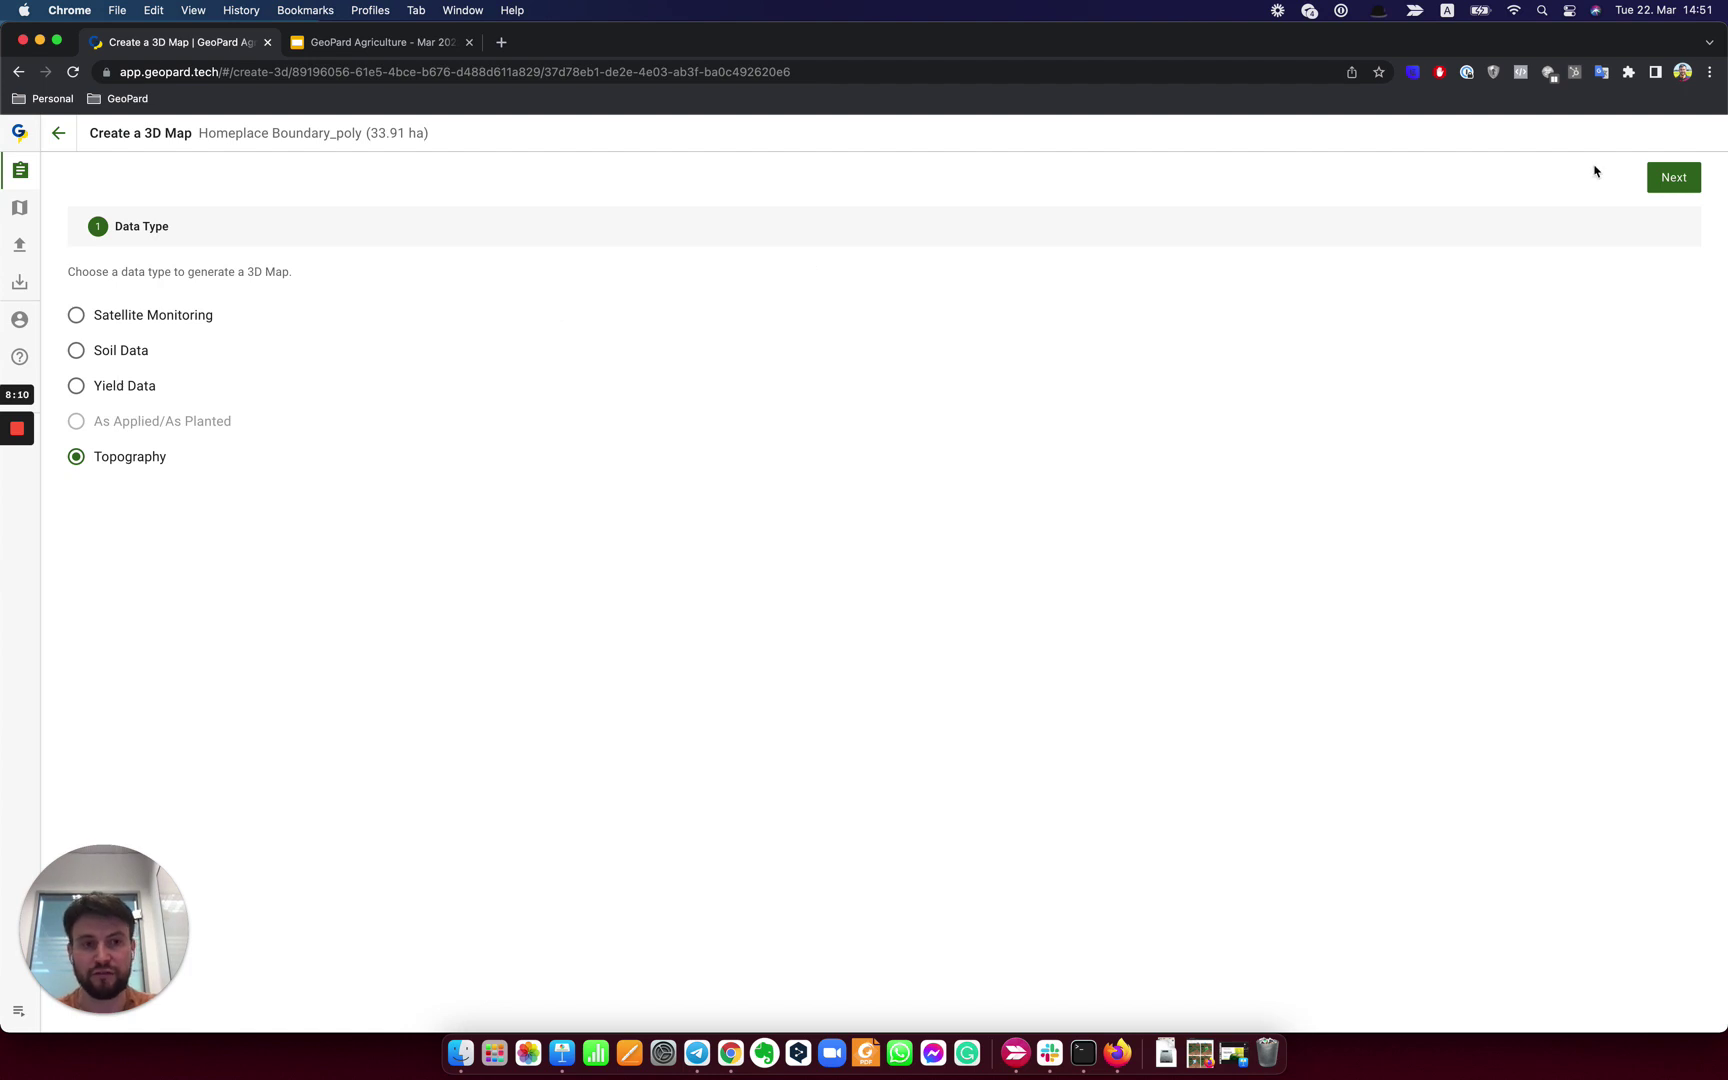
left_click(1660, 176)
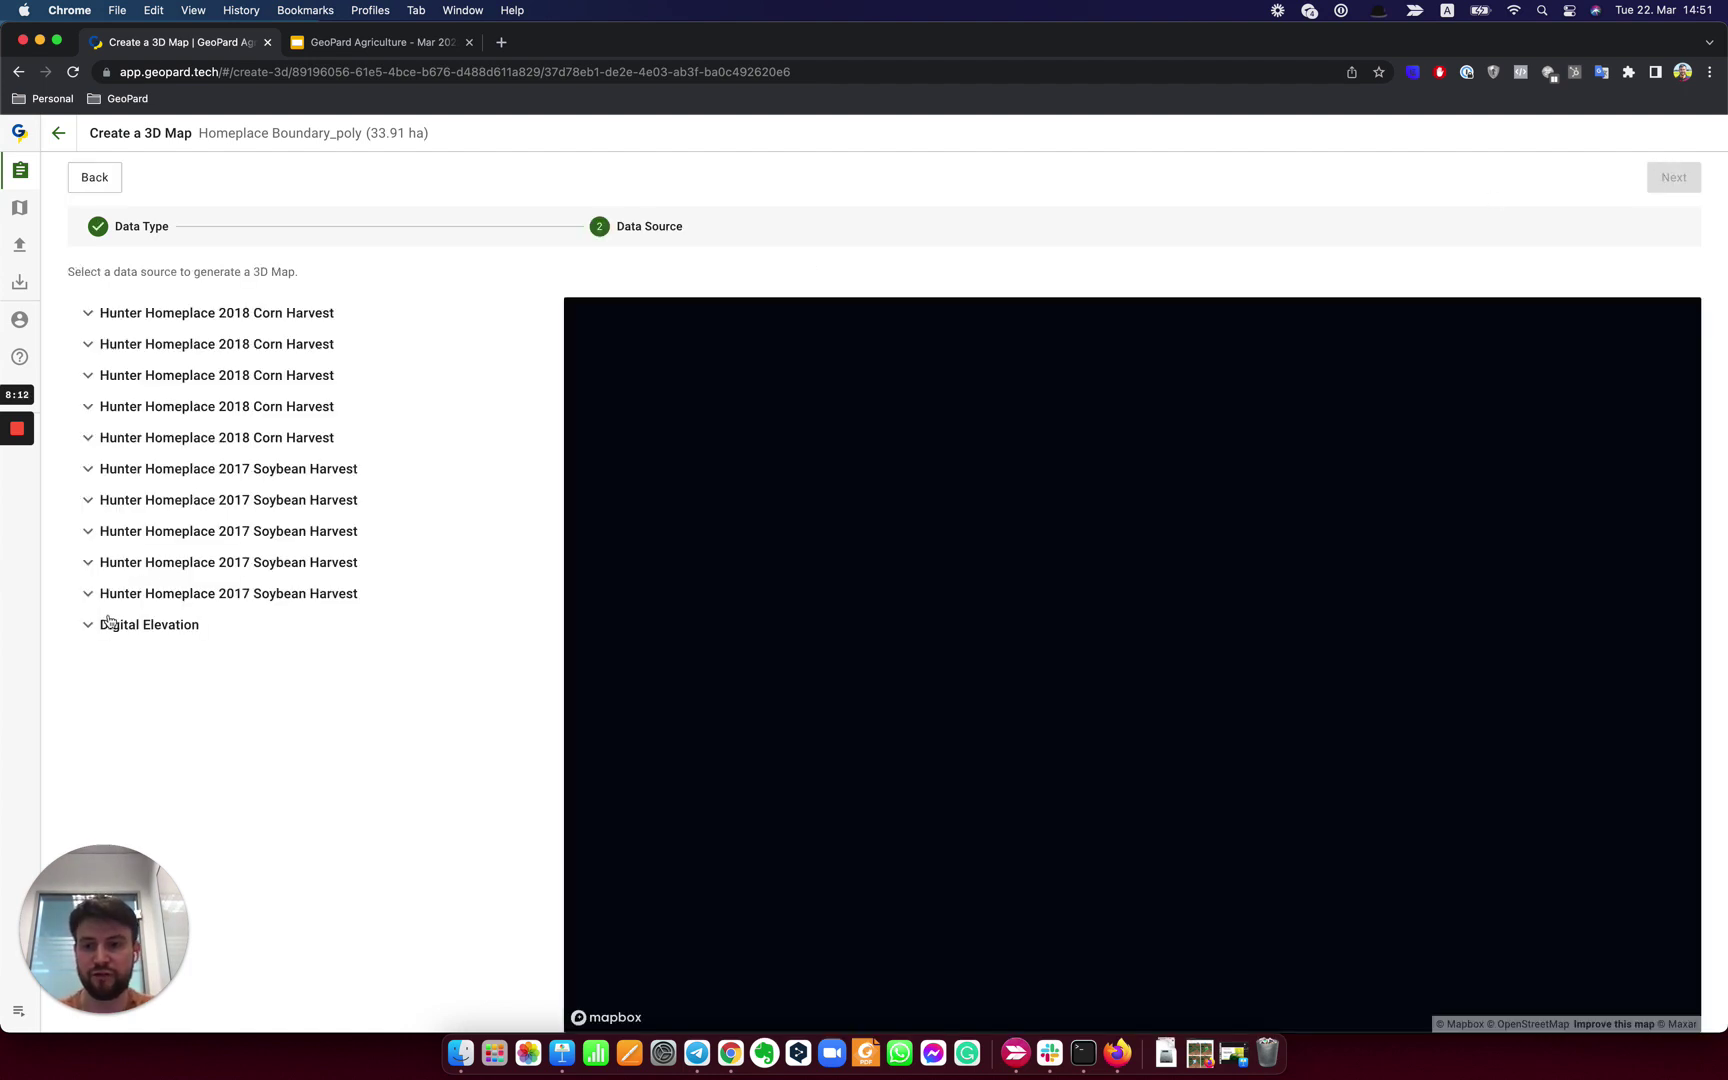
Generate the 3D map preview from the Digital Elevation dem source and the Yield 2 years zones map.
left_click(119, 626)
left_click(111, 655)
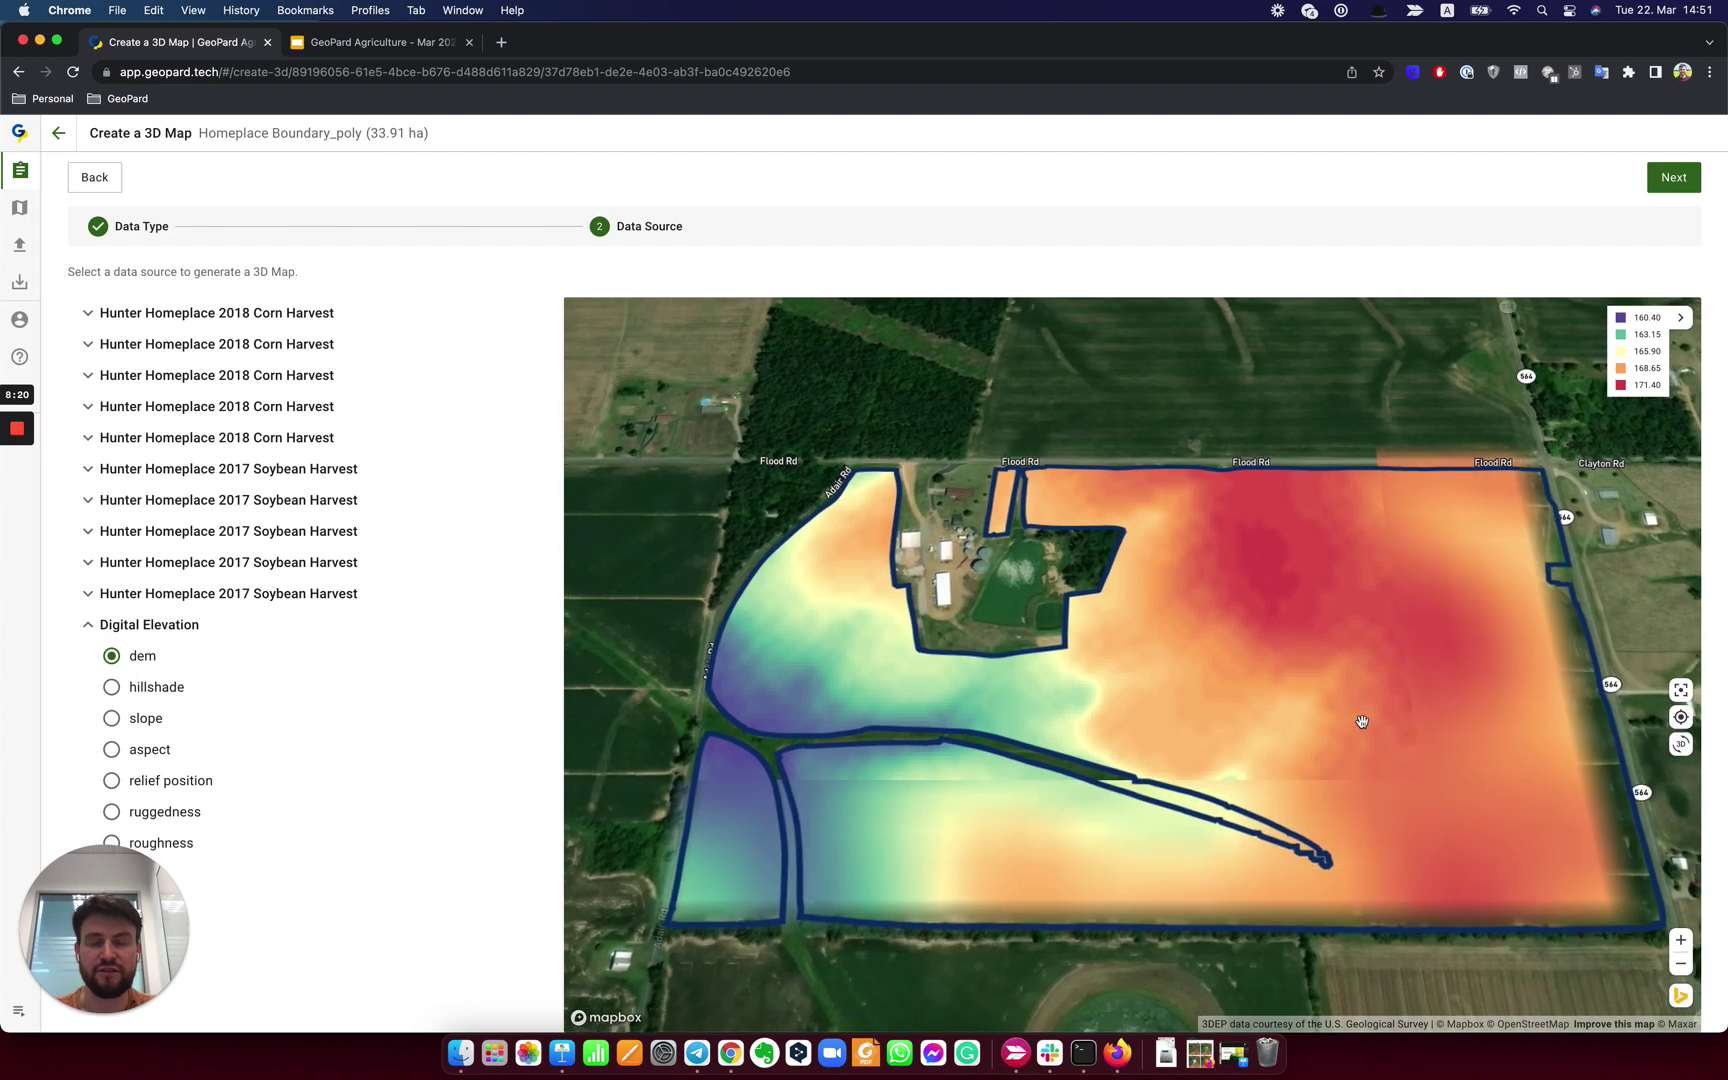
left_click(1669, 181)
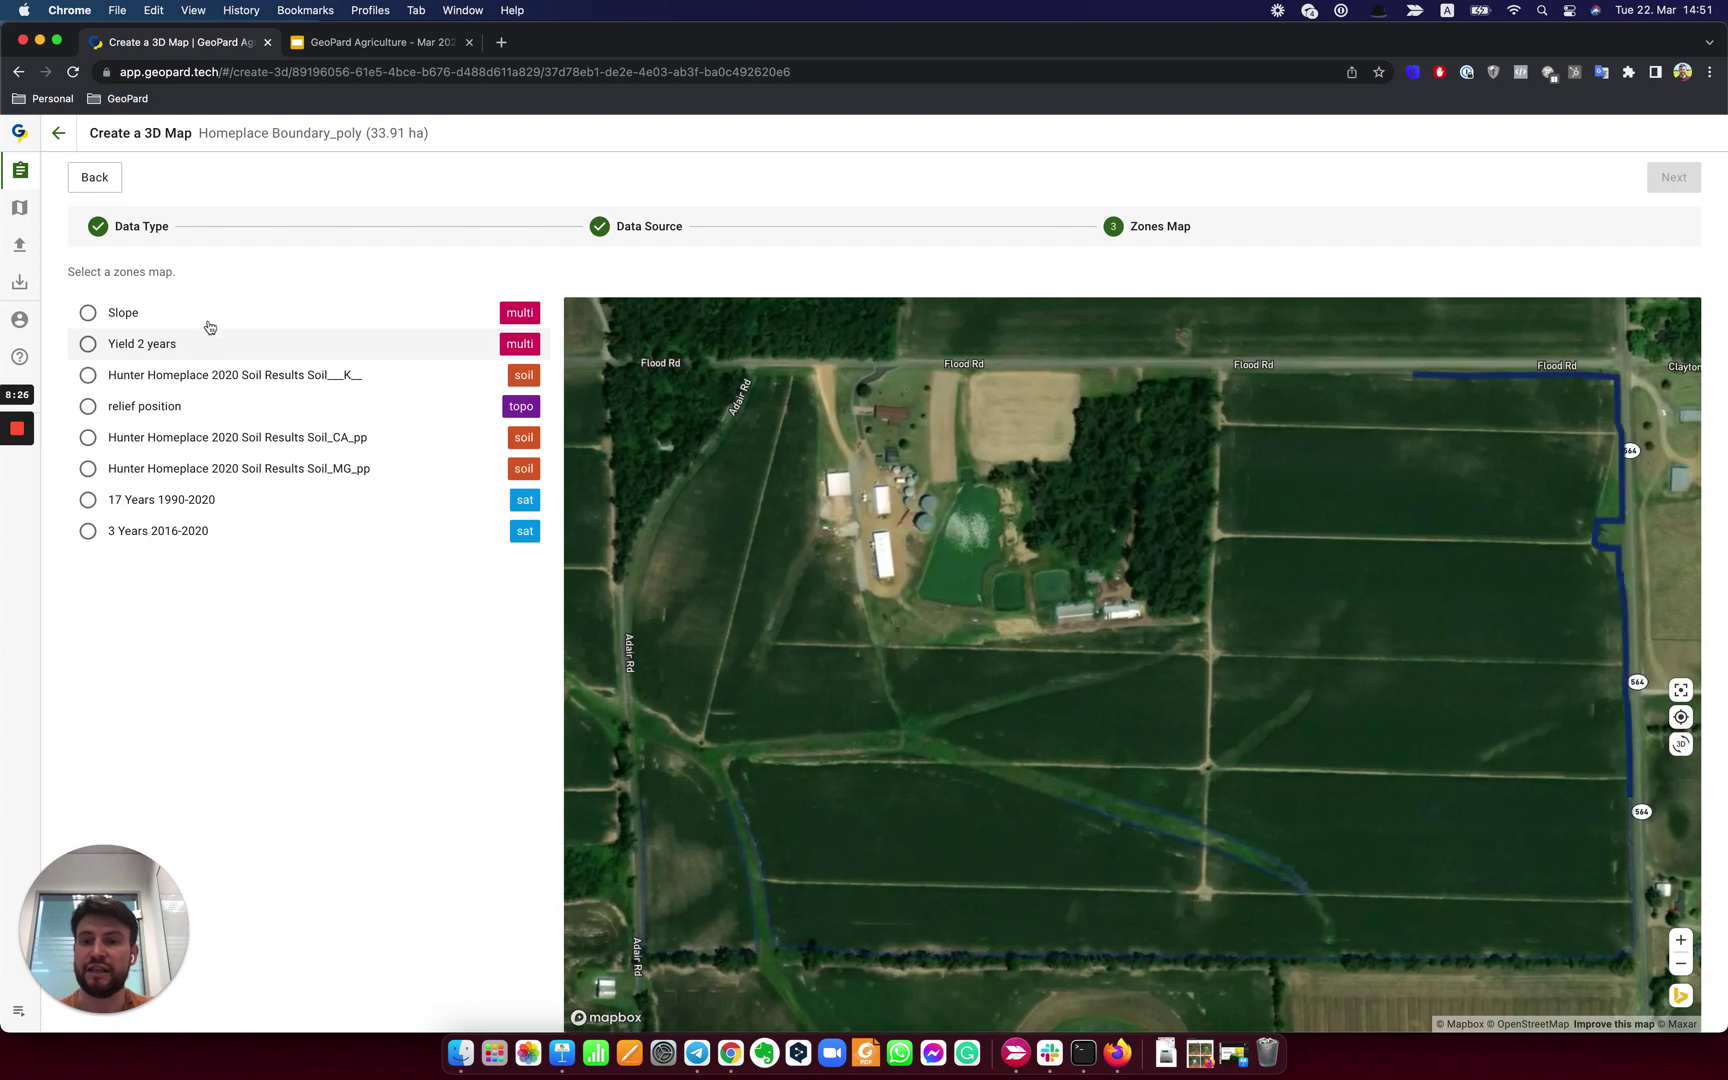
left_click(153, 344)
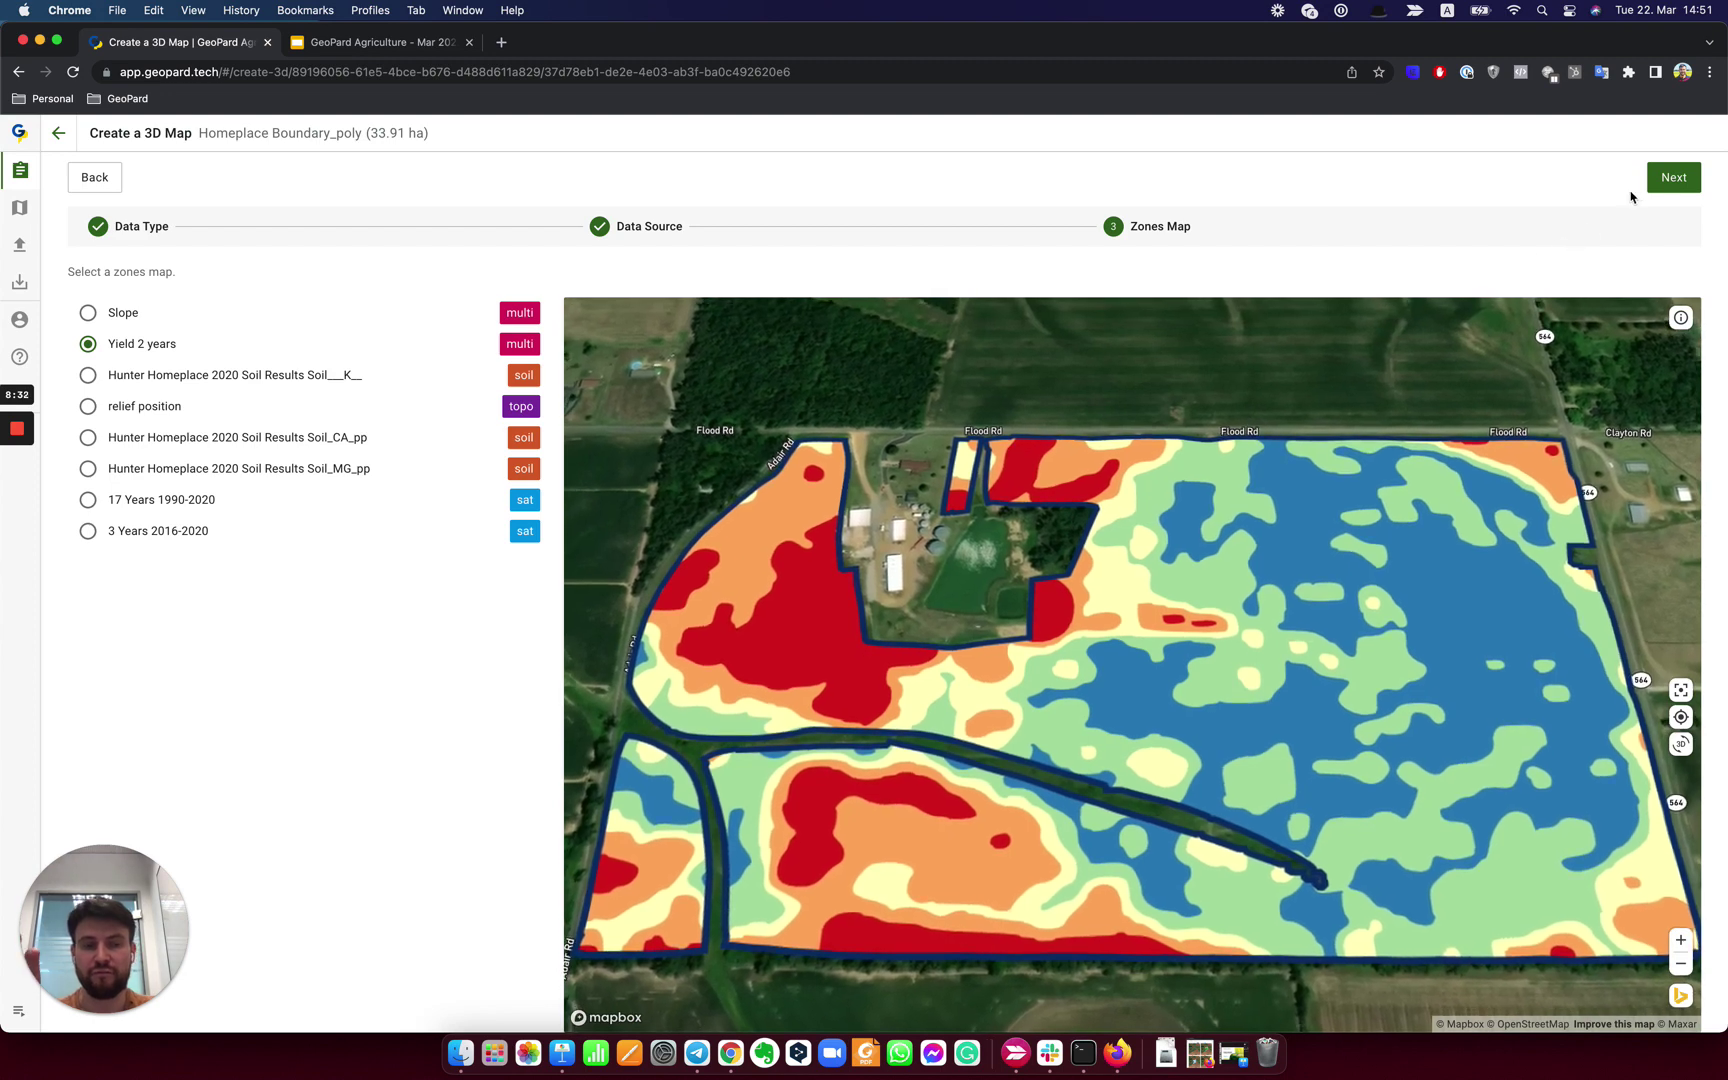
left_click(1670, 183)
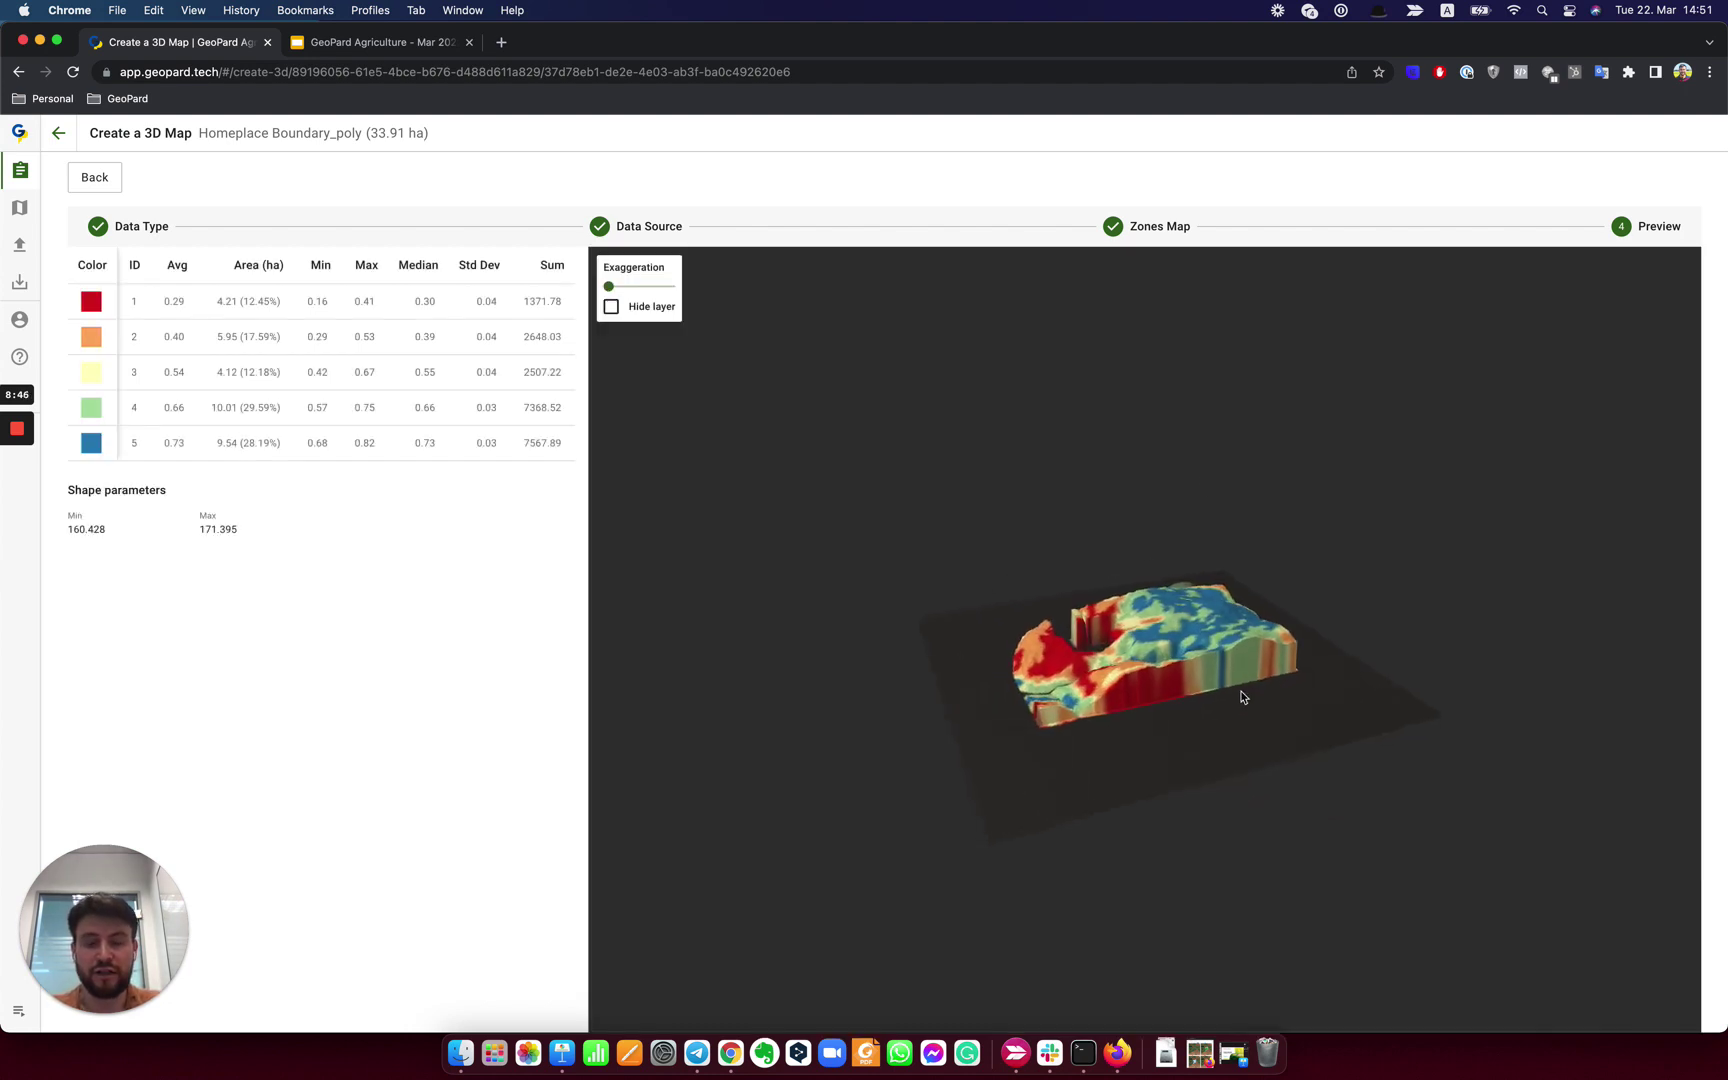
Raise the 3D map's exaggeration slightly and examine the yield zones on the terrain from several sides.
left_click_drag(1158, 660, 1010, 546)
left_click_drag(608, 286, 614, 286)
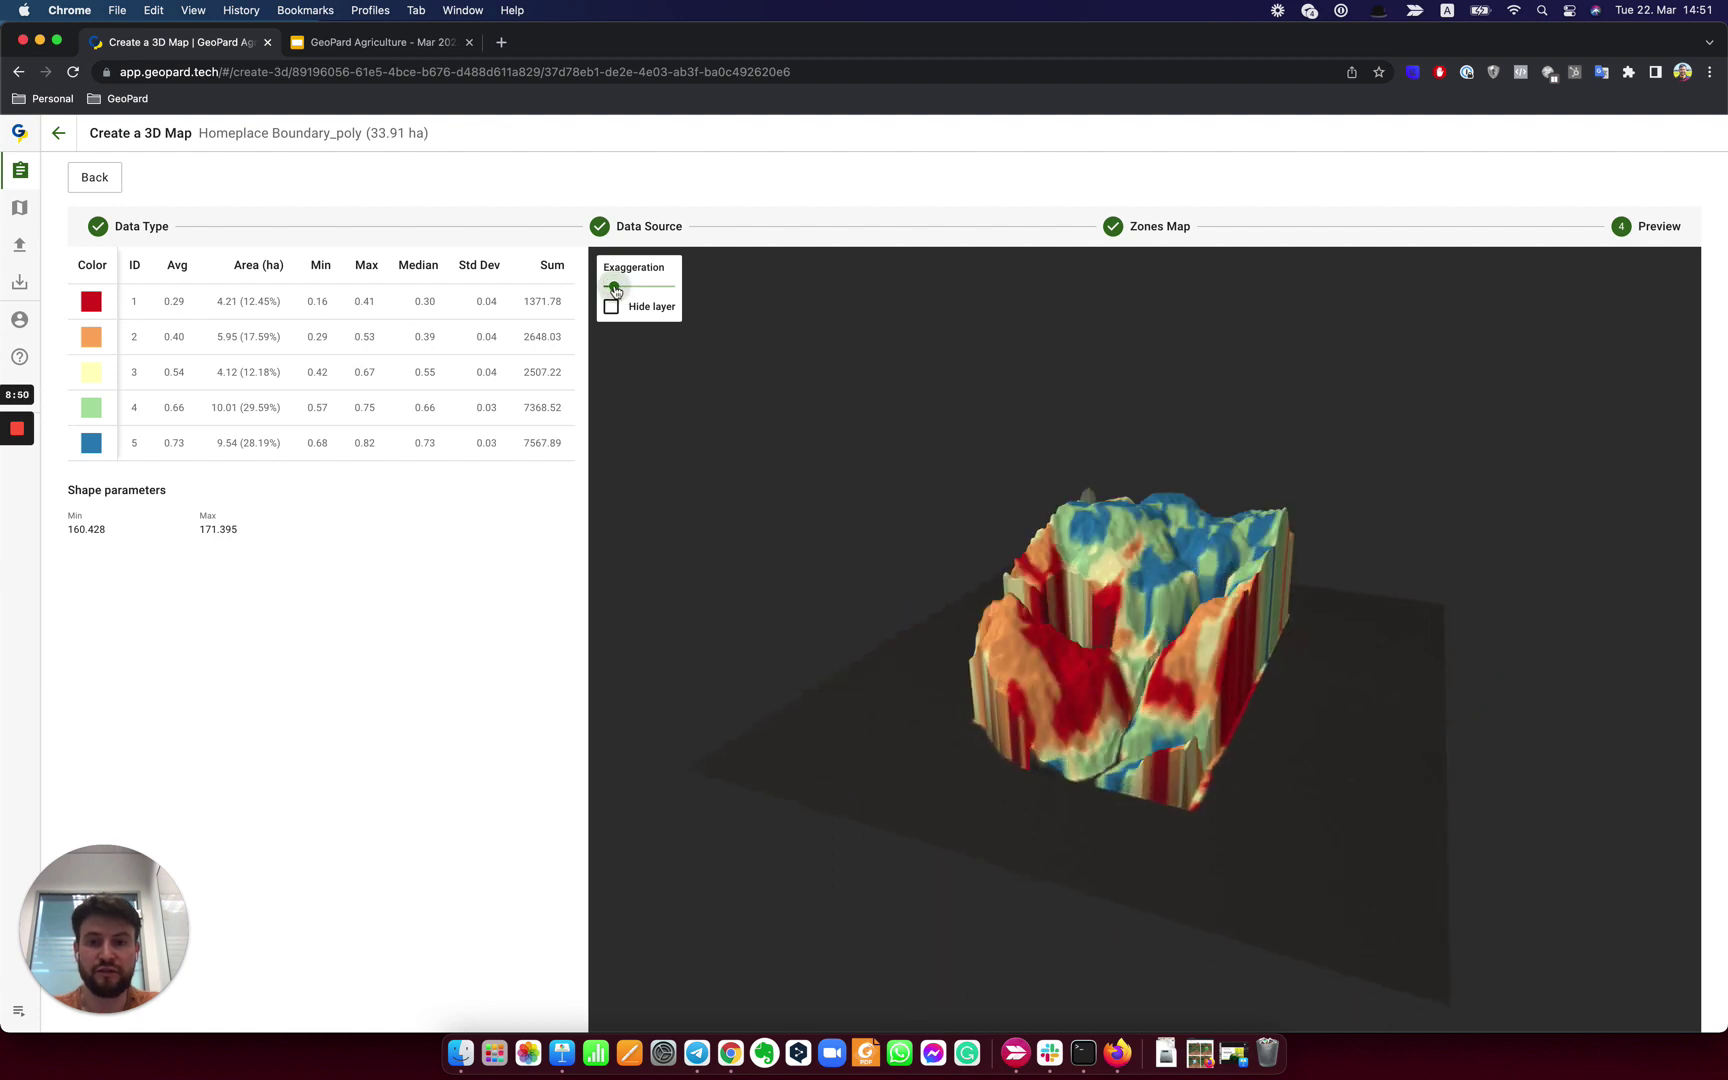
left_click_drag(1175, 733, 1231, 756)
scroll(1233, 756, "up", 5)
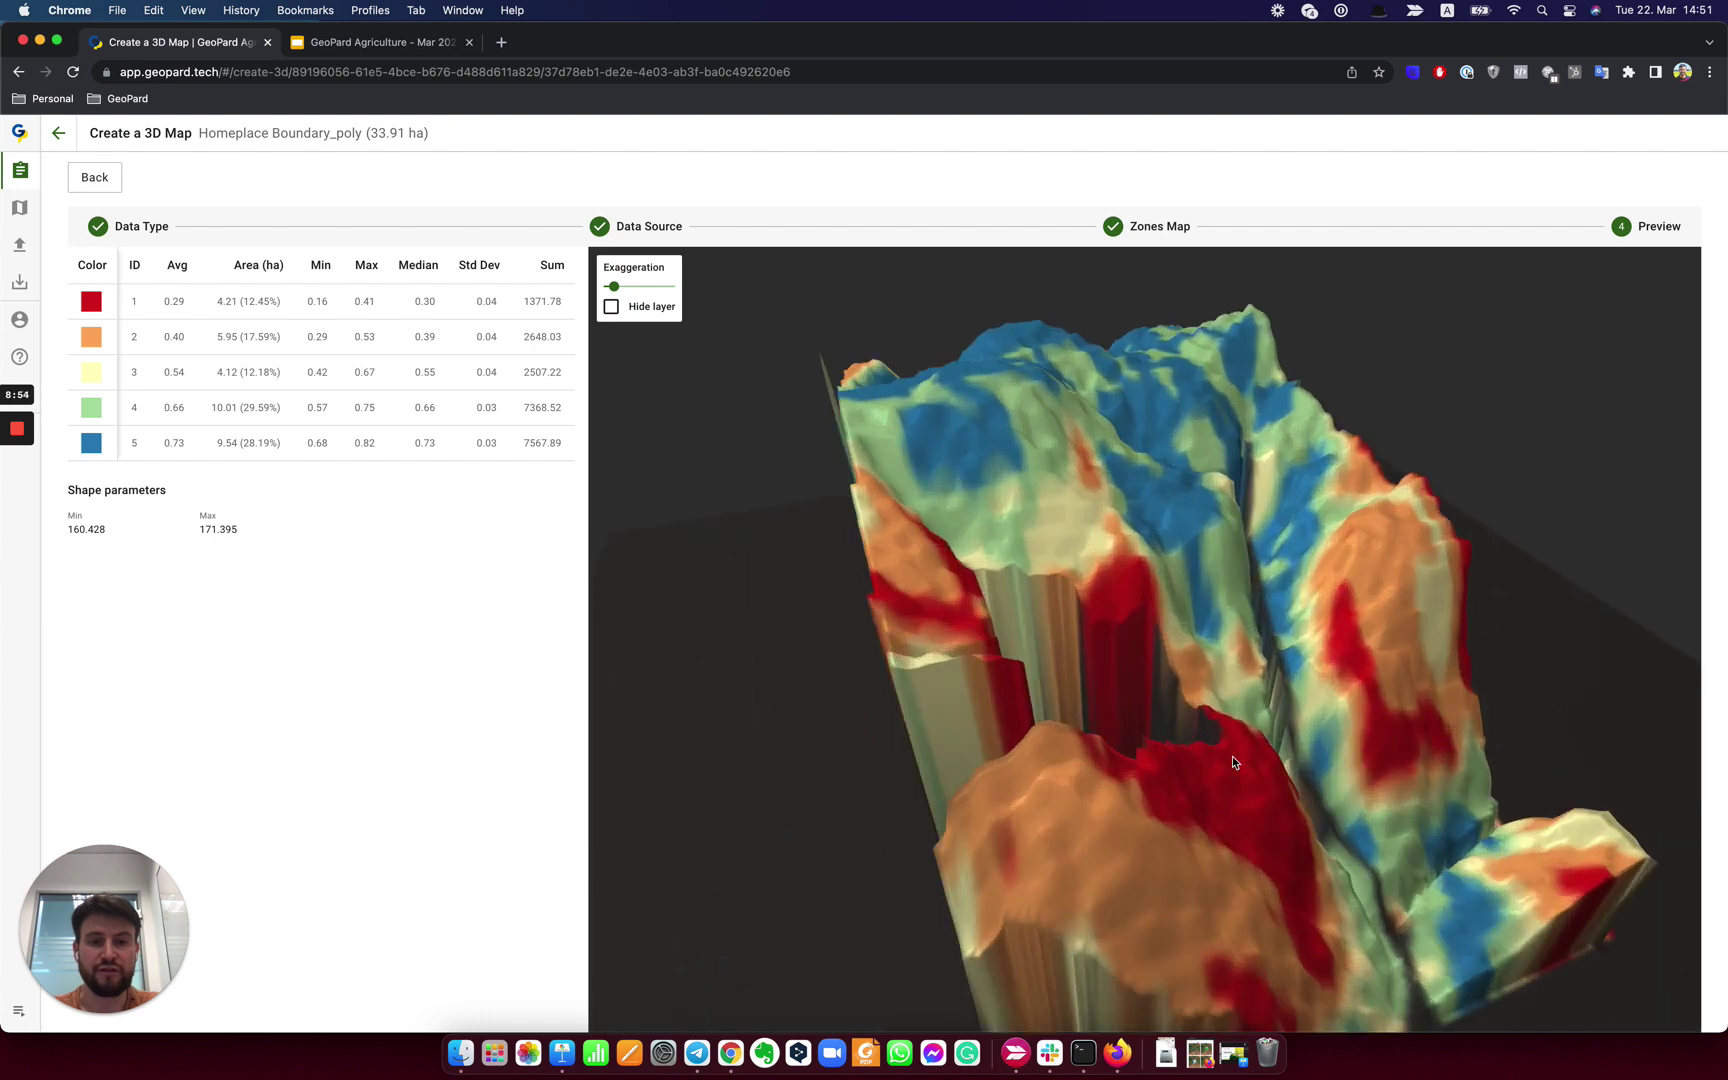
left_click_drag(1312, 558, 1062, 585)
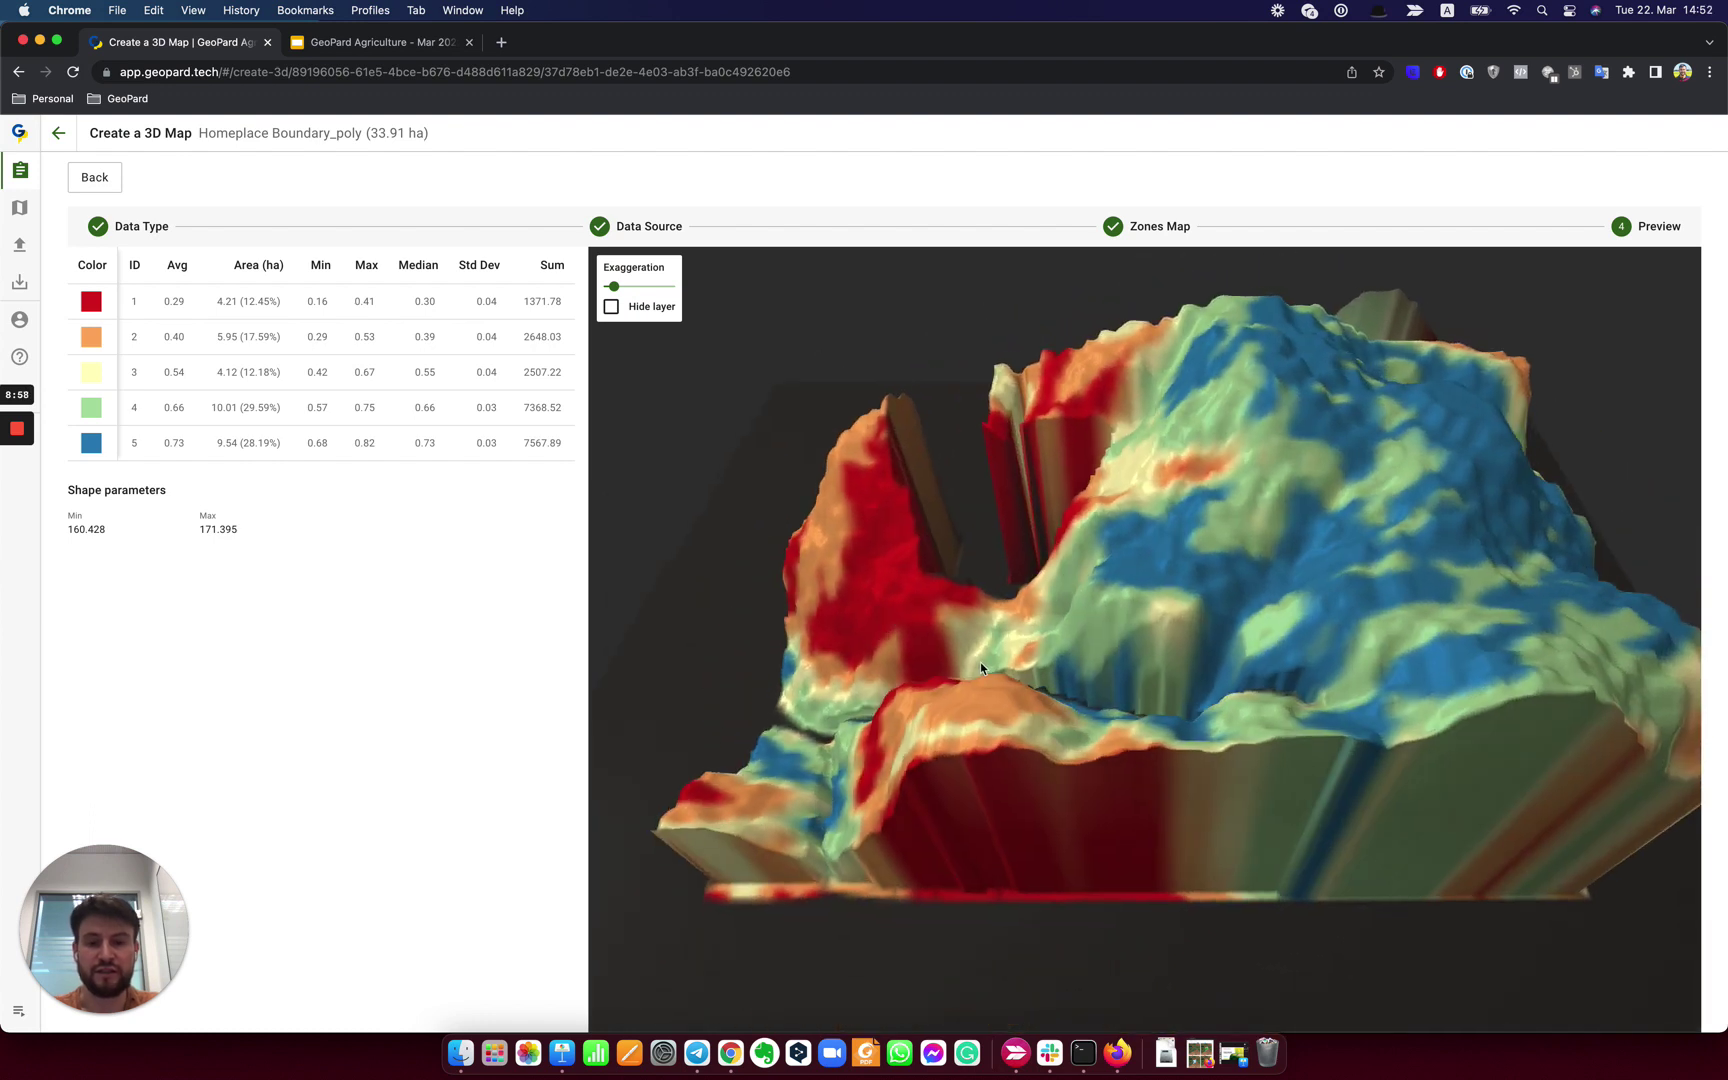
left_click_drag(924, 665, 927, 636)
left_click_drag(893, 545, 1175, 556)
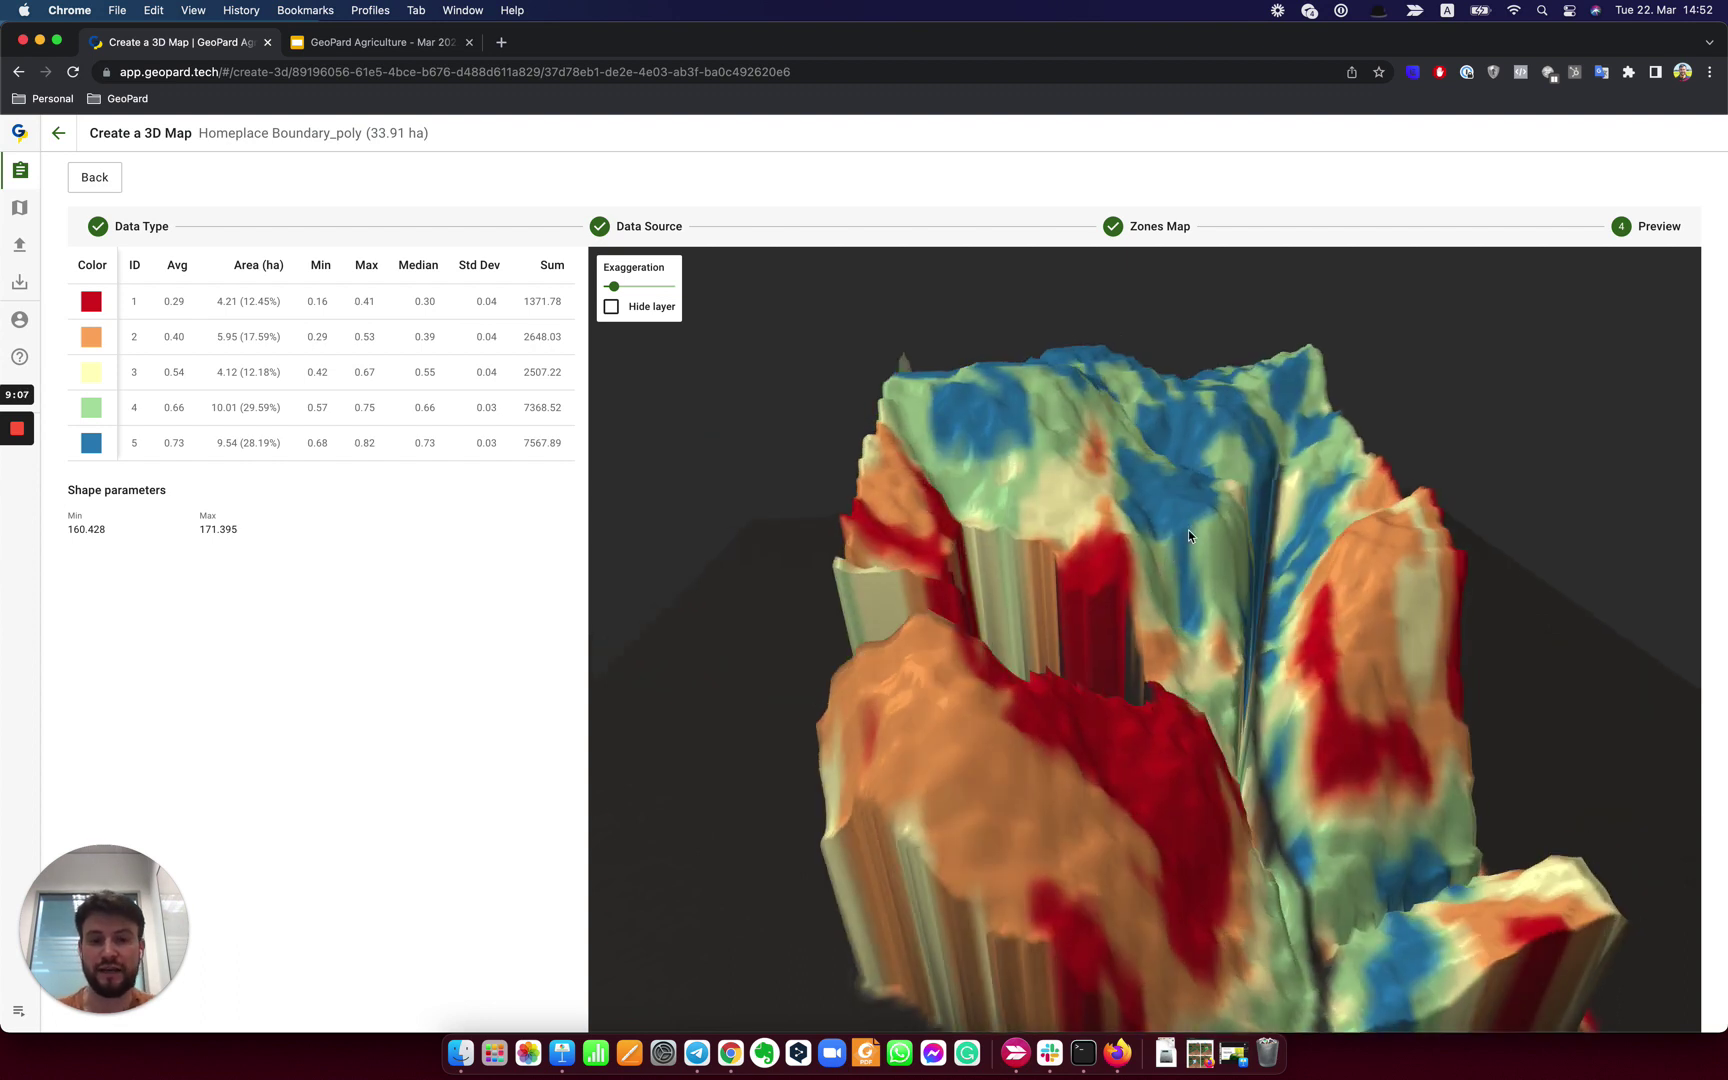
left_click_drag(1251, 524, 1150, 515)
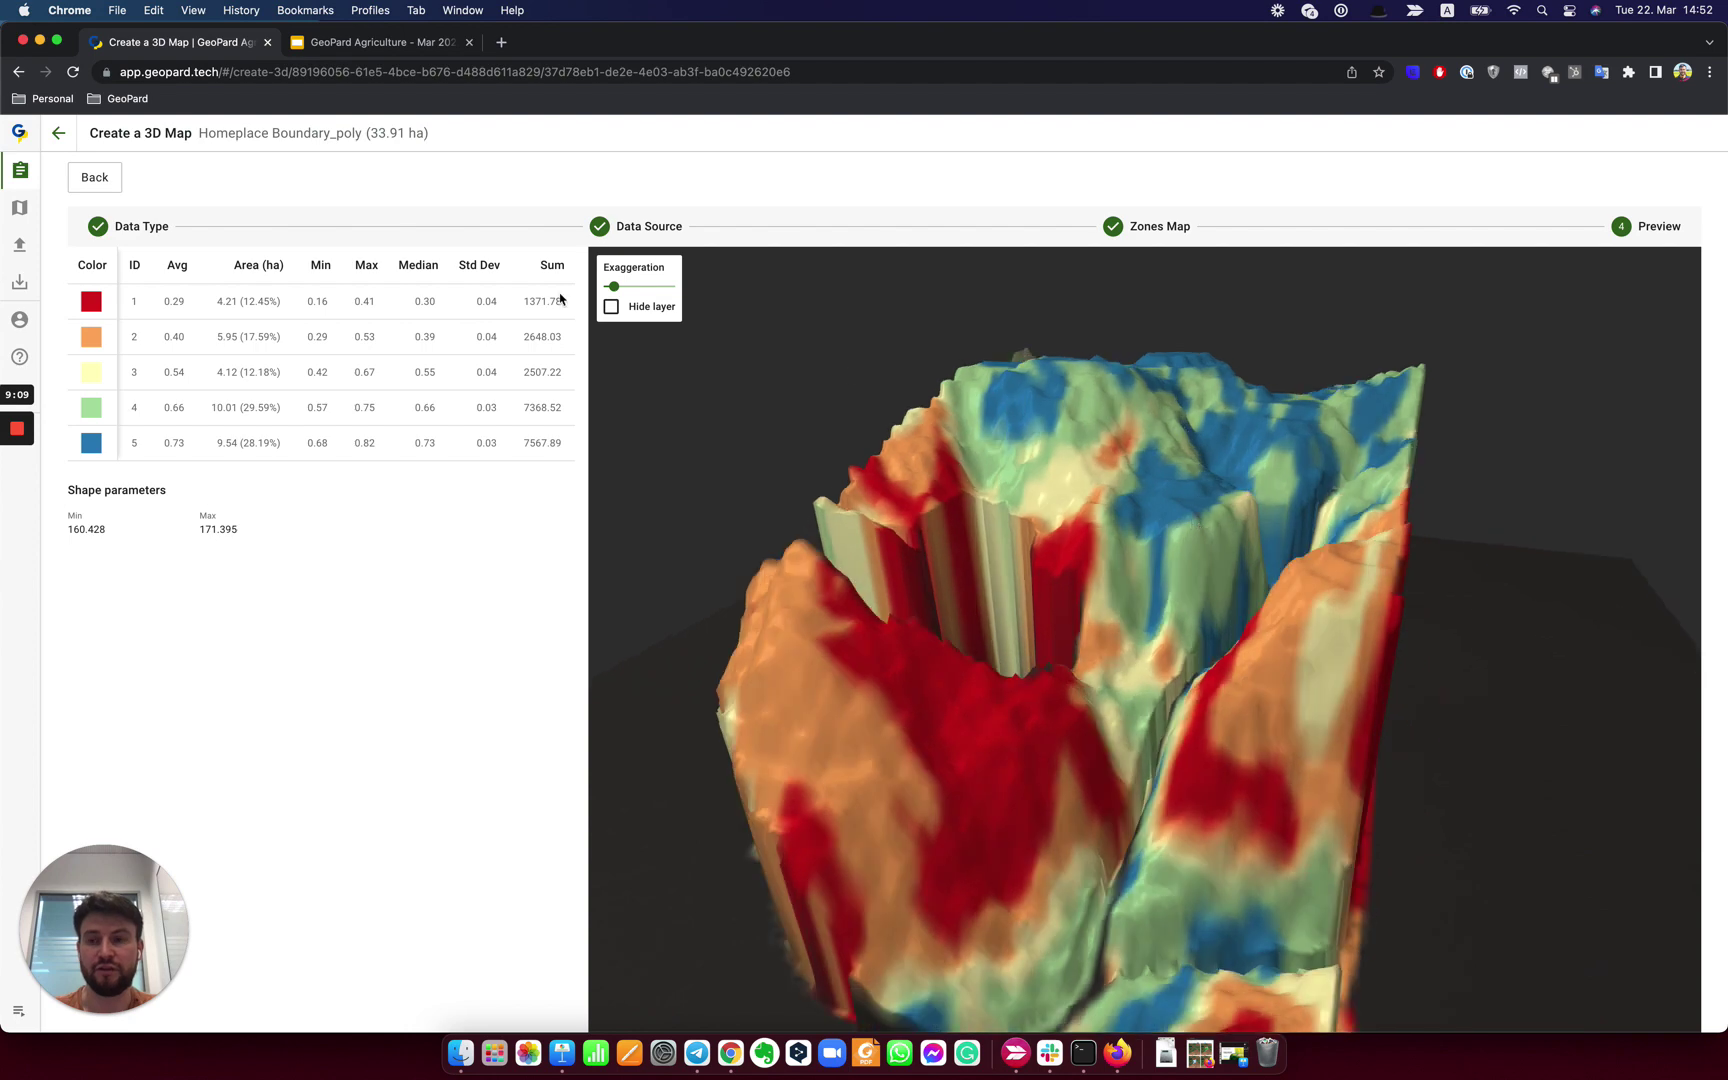
Leave the 3D map preview and start a new Multi-layer zones map for the field.
left_click(57, 135)
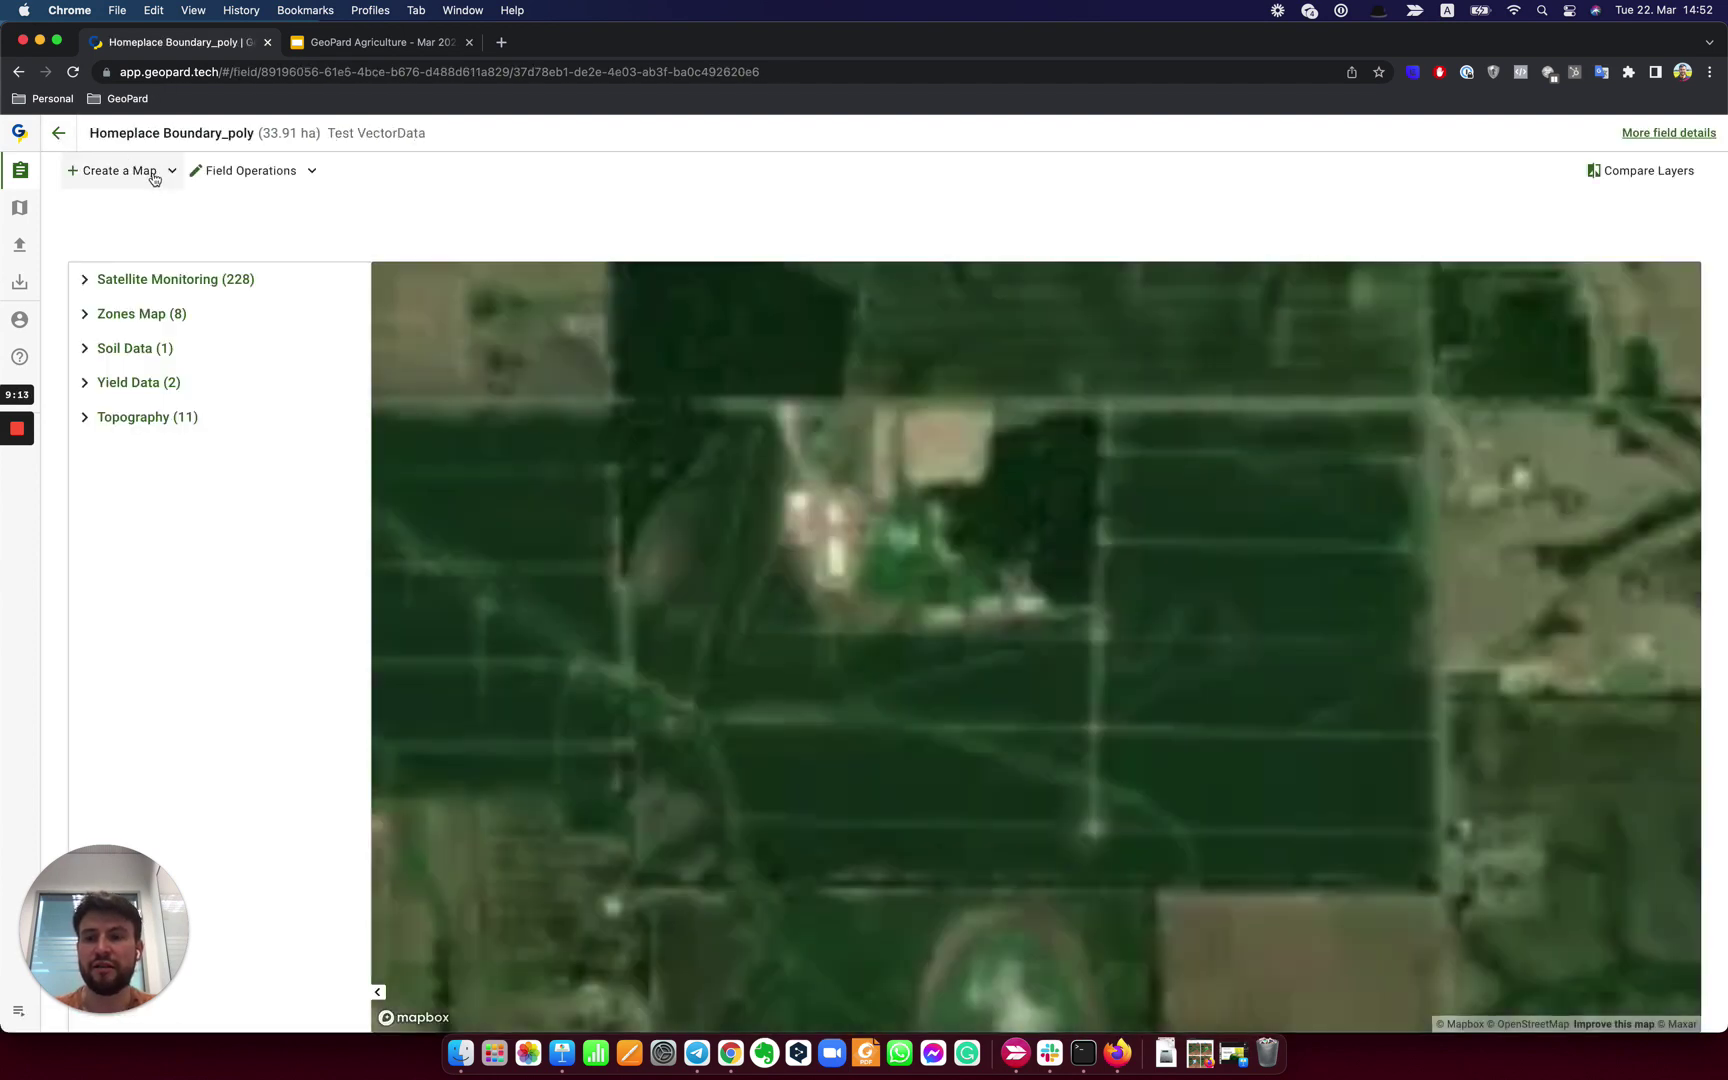
left_click(158, 172)
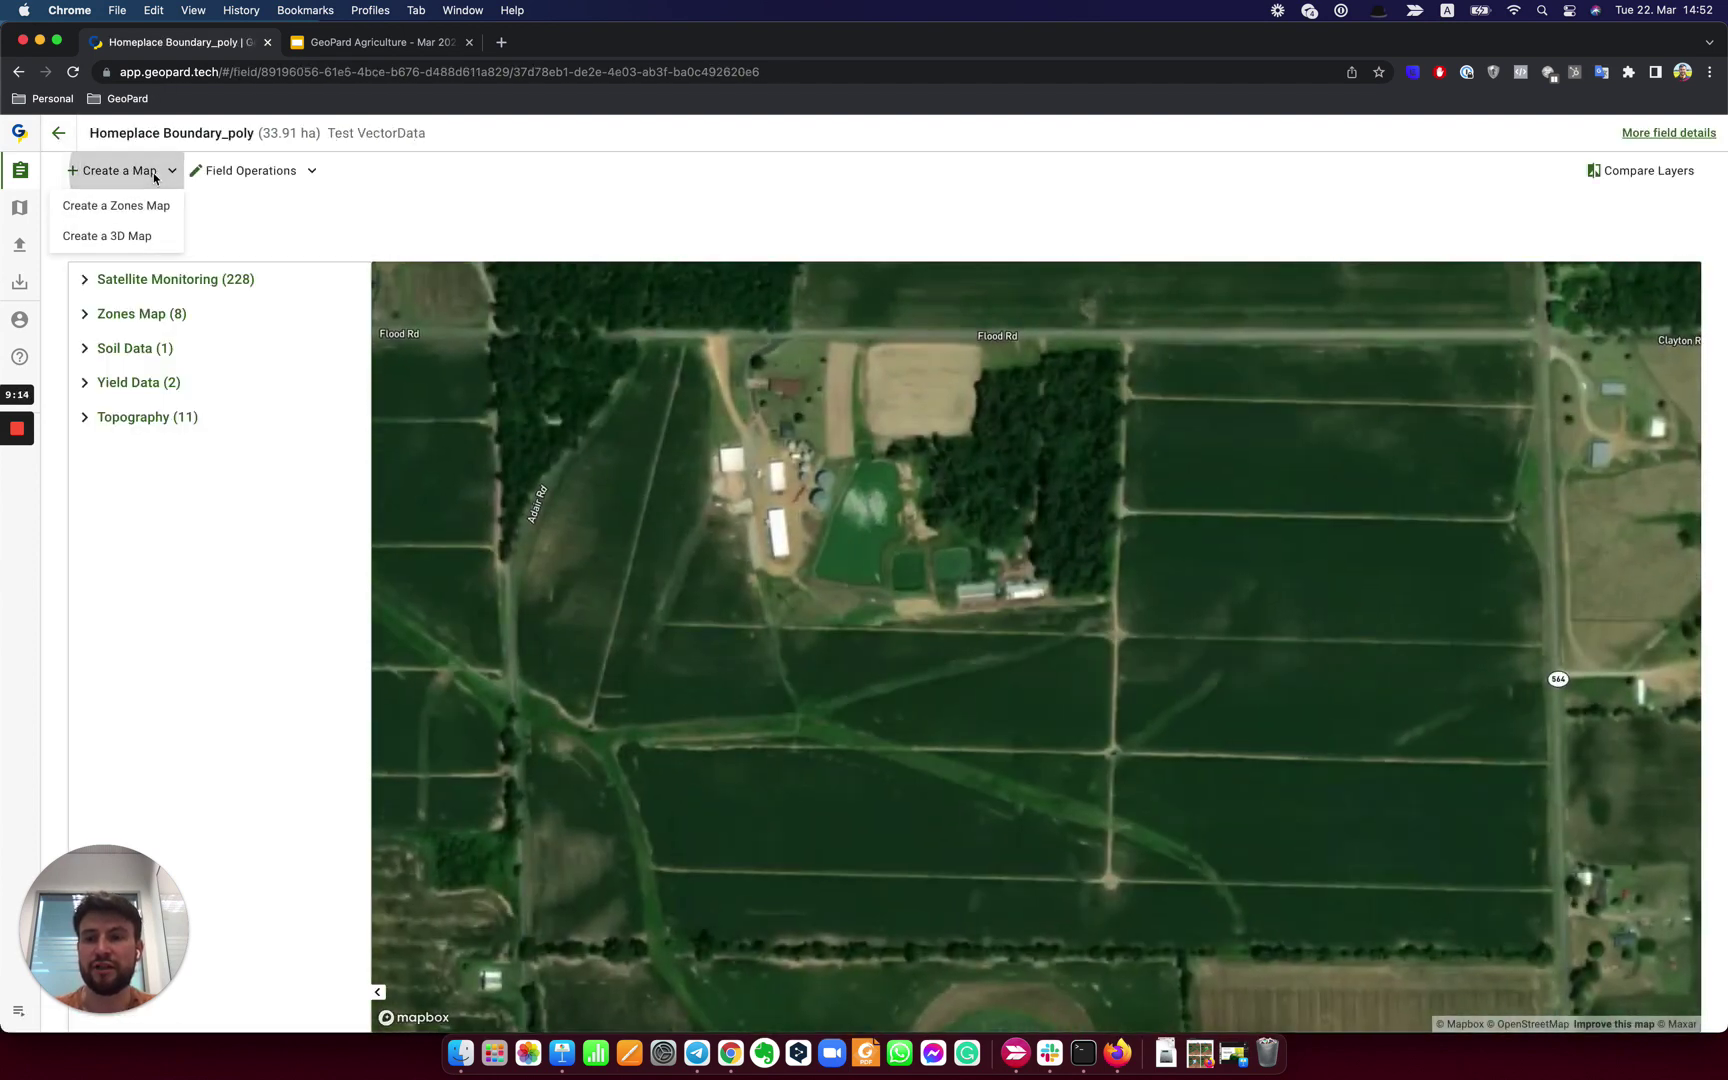
left_click(138, 211)
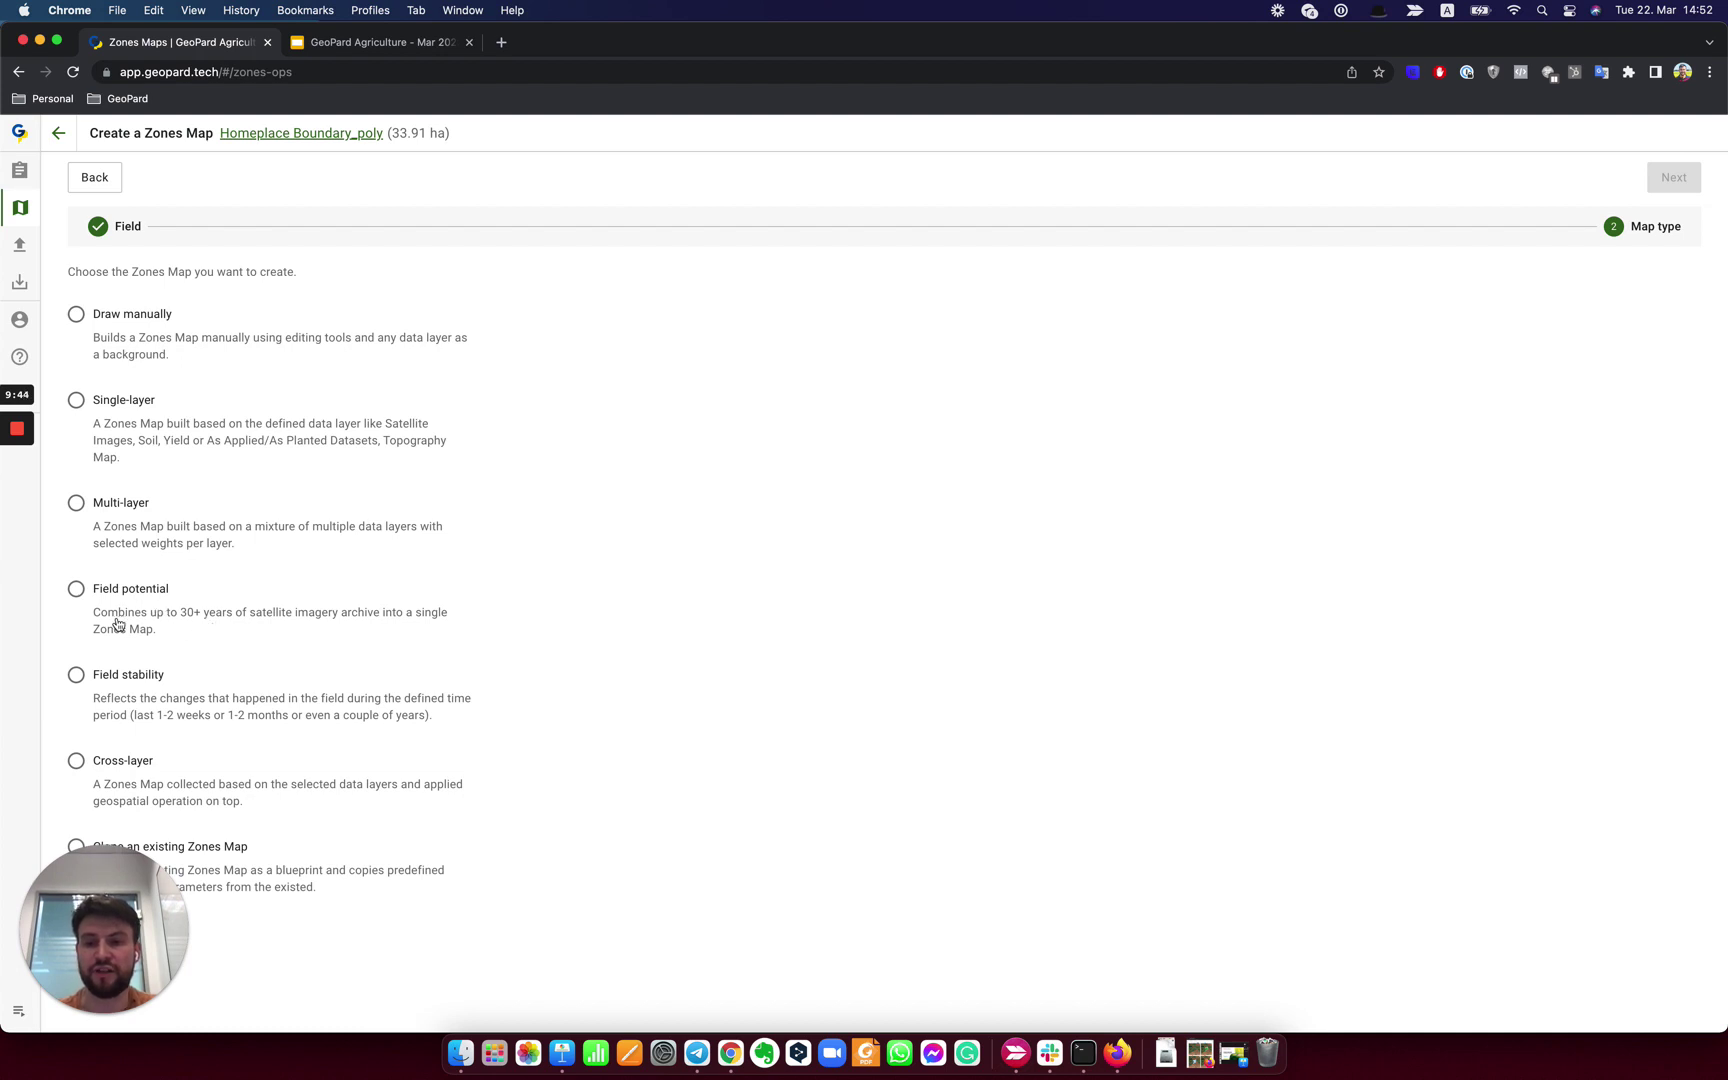
left_click(120, 505)
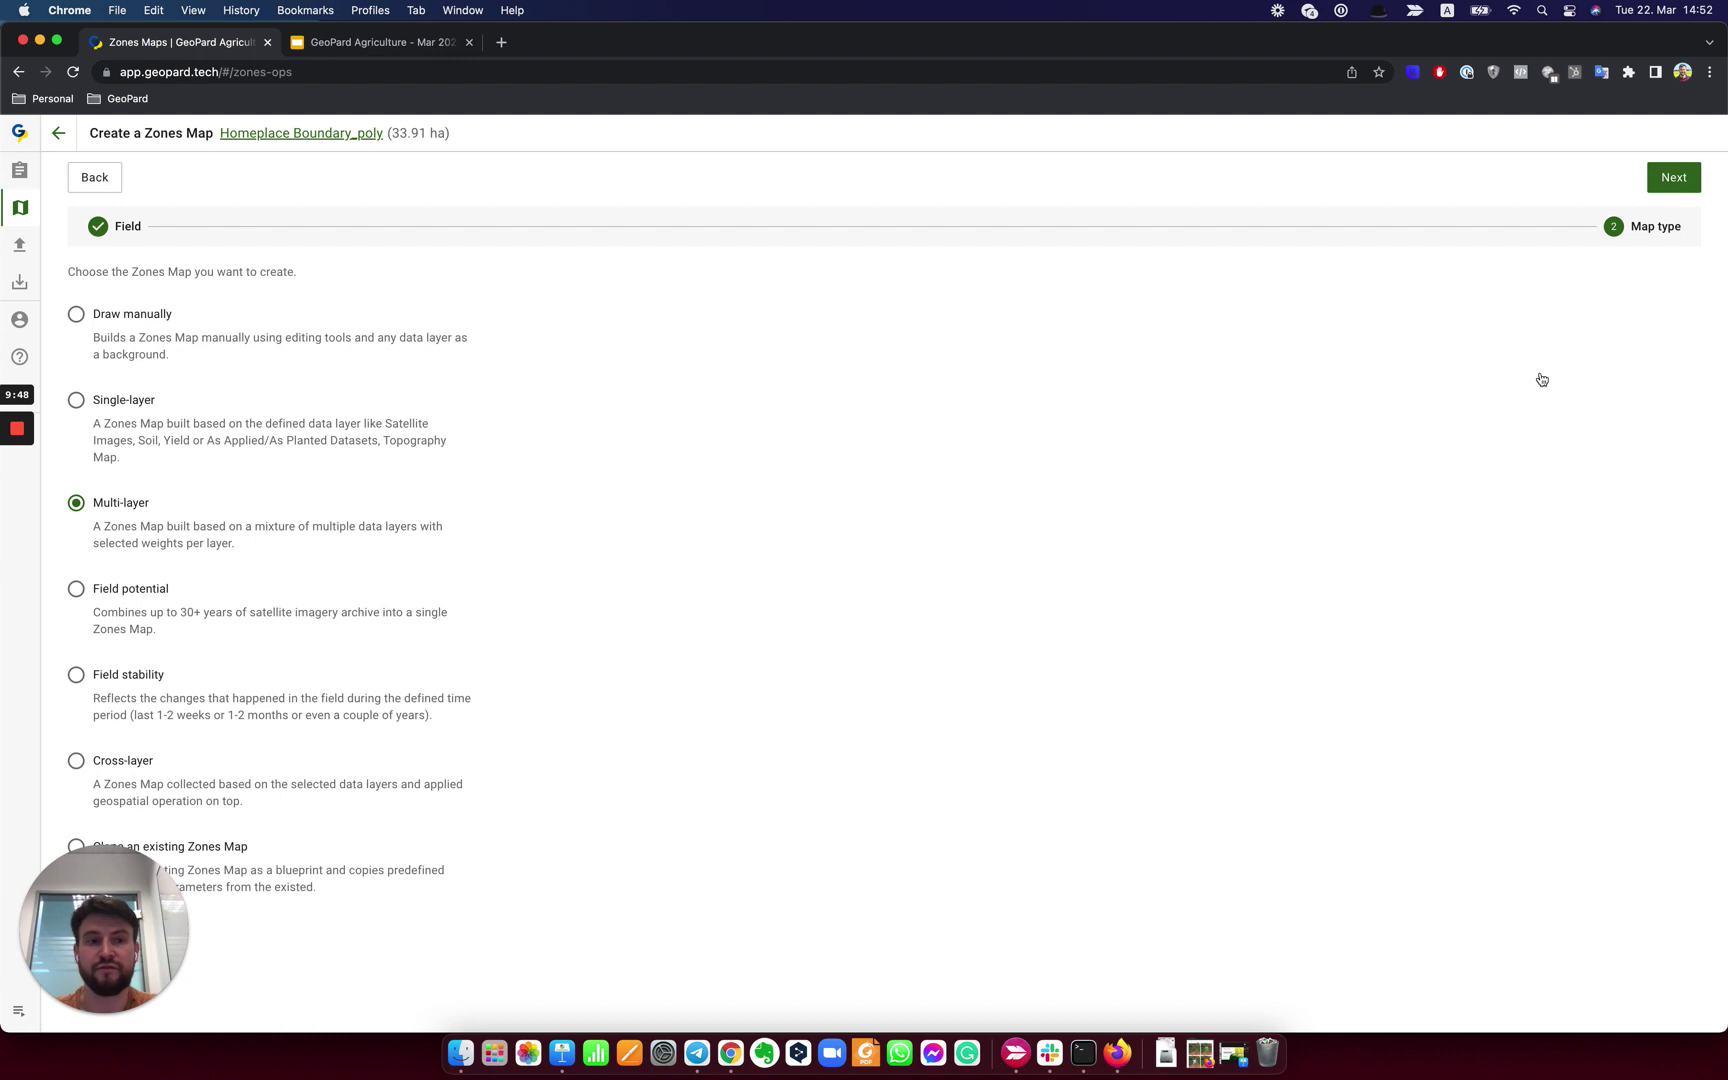
left_click(1676, 179)
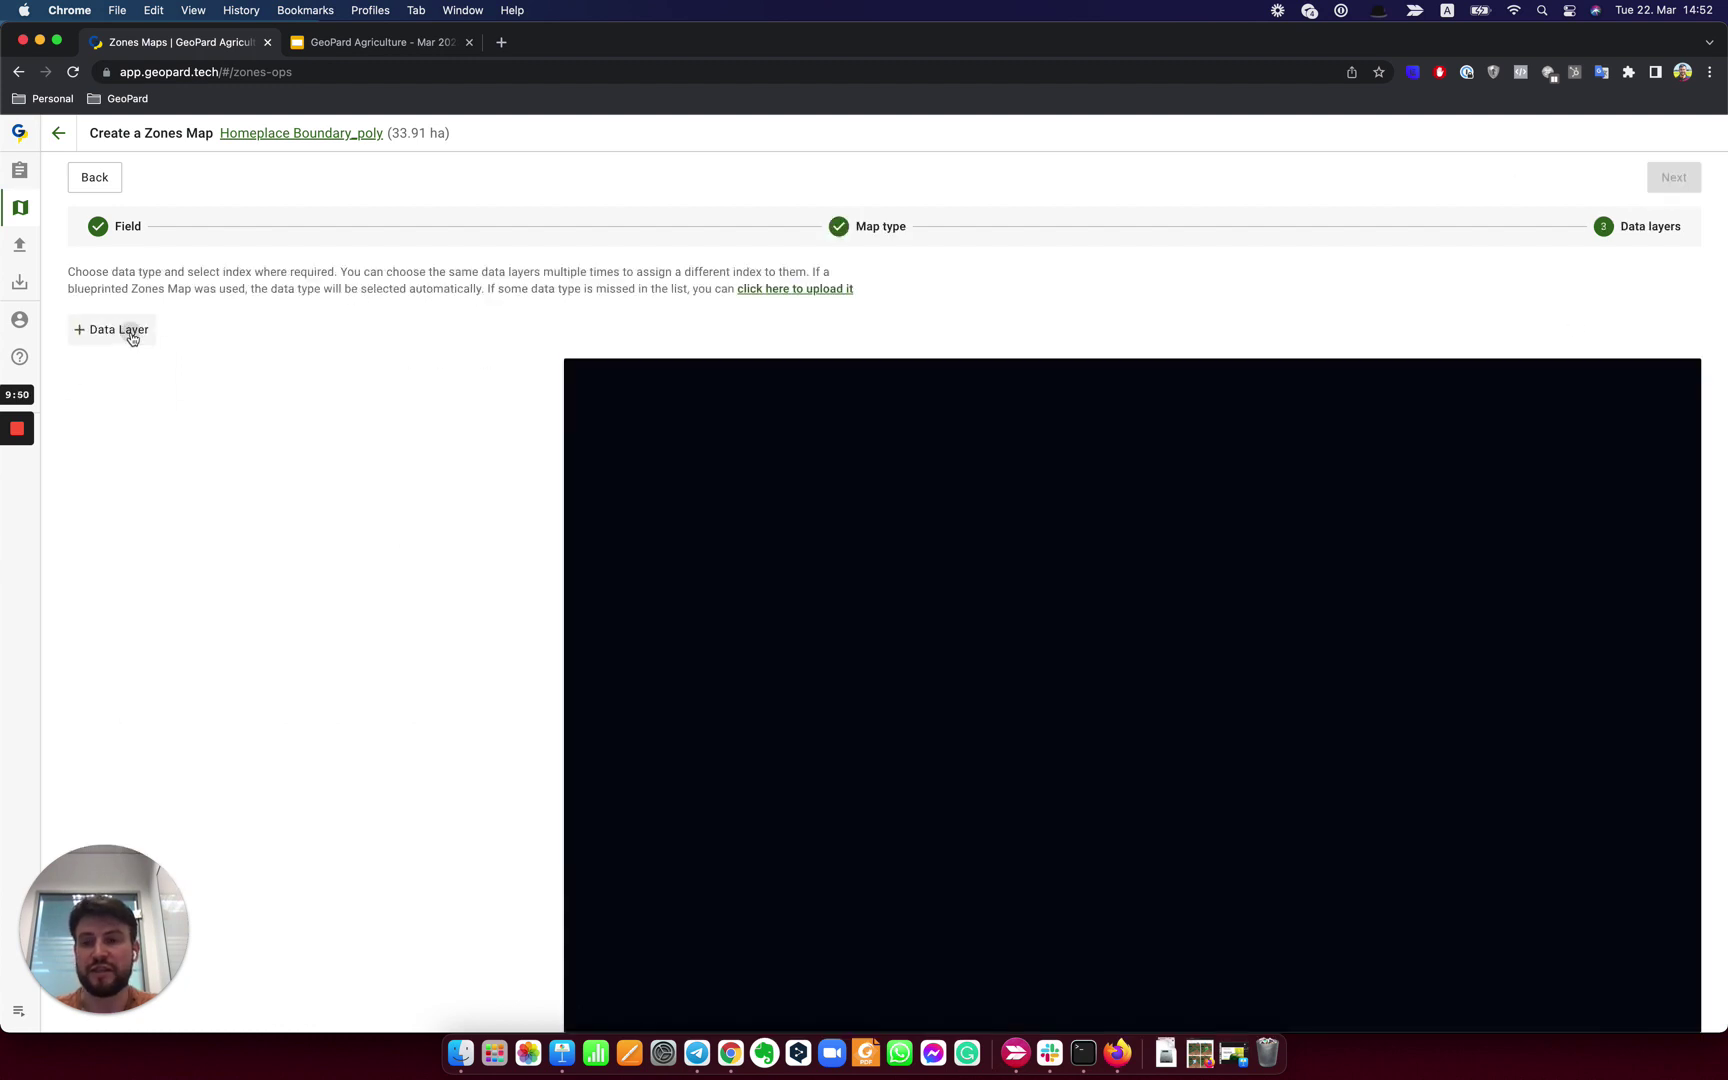
Add a Satellite Monitoring layer and select its recommended images, trying the last 10 years and then the all-time set.
left_click(132, 340)
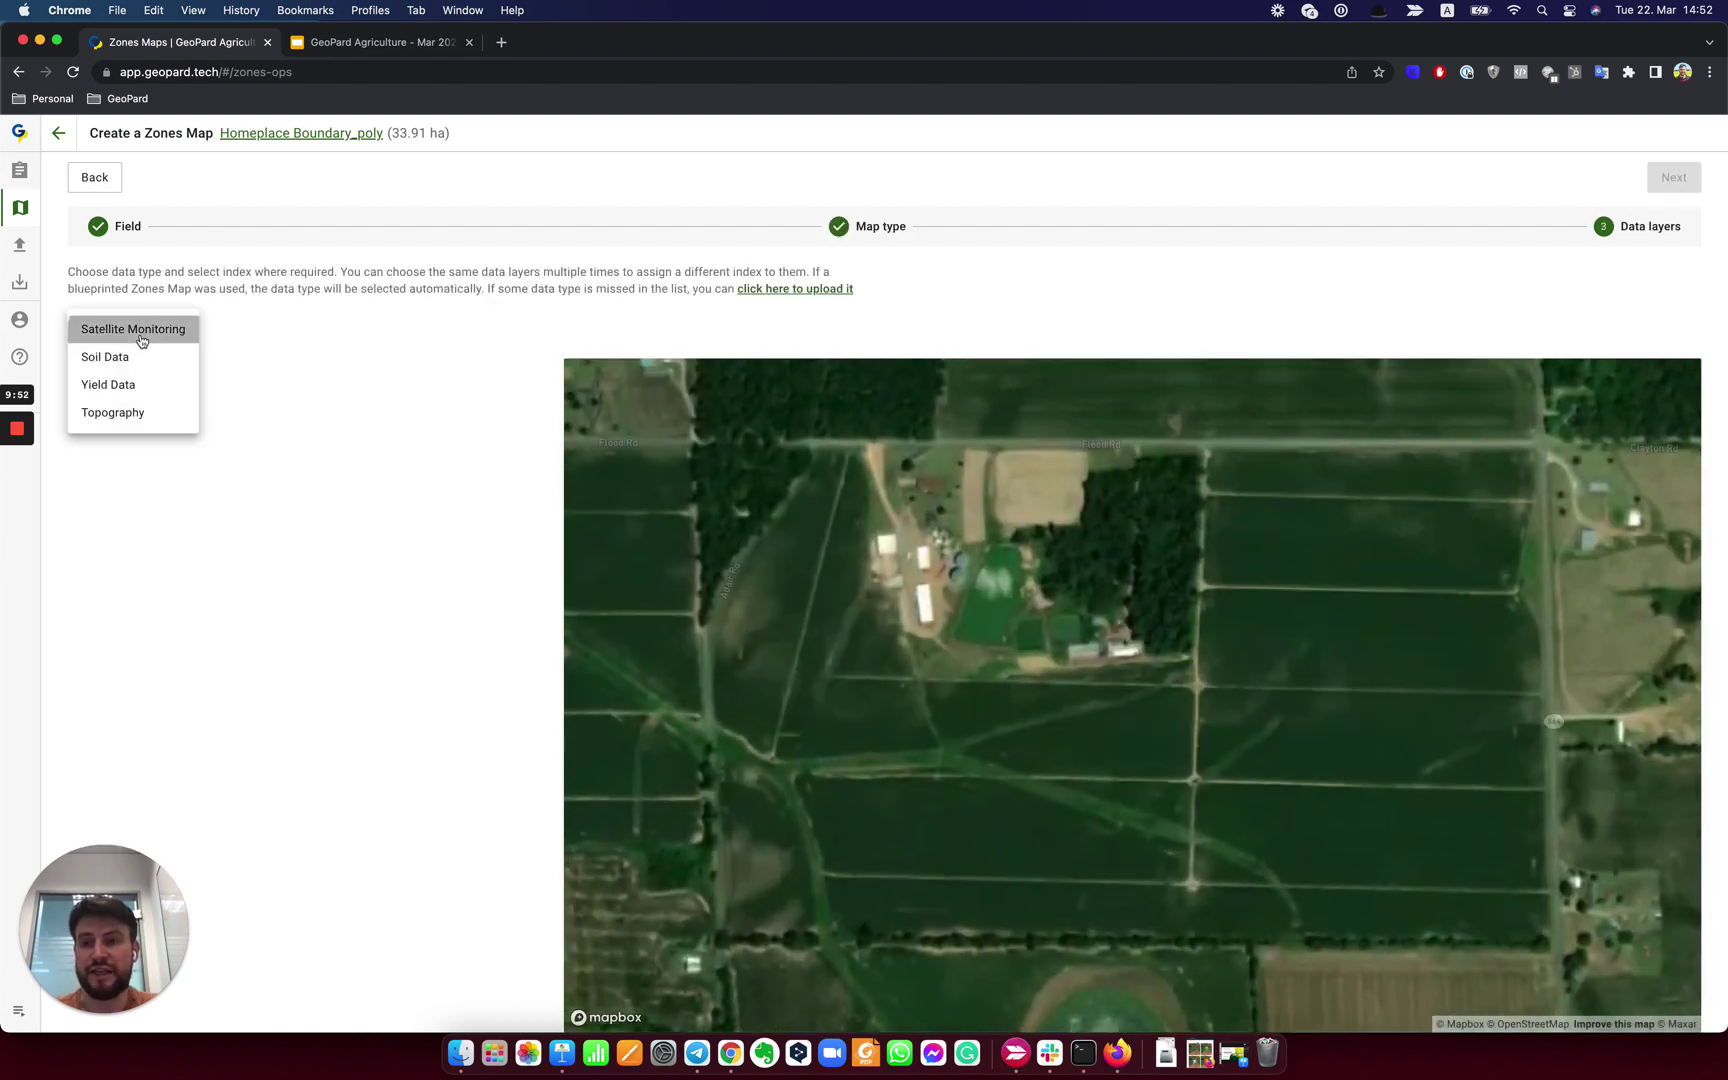
left_click(142, 341)
left_click(376, 388)
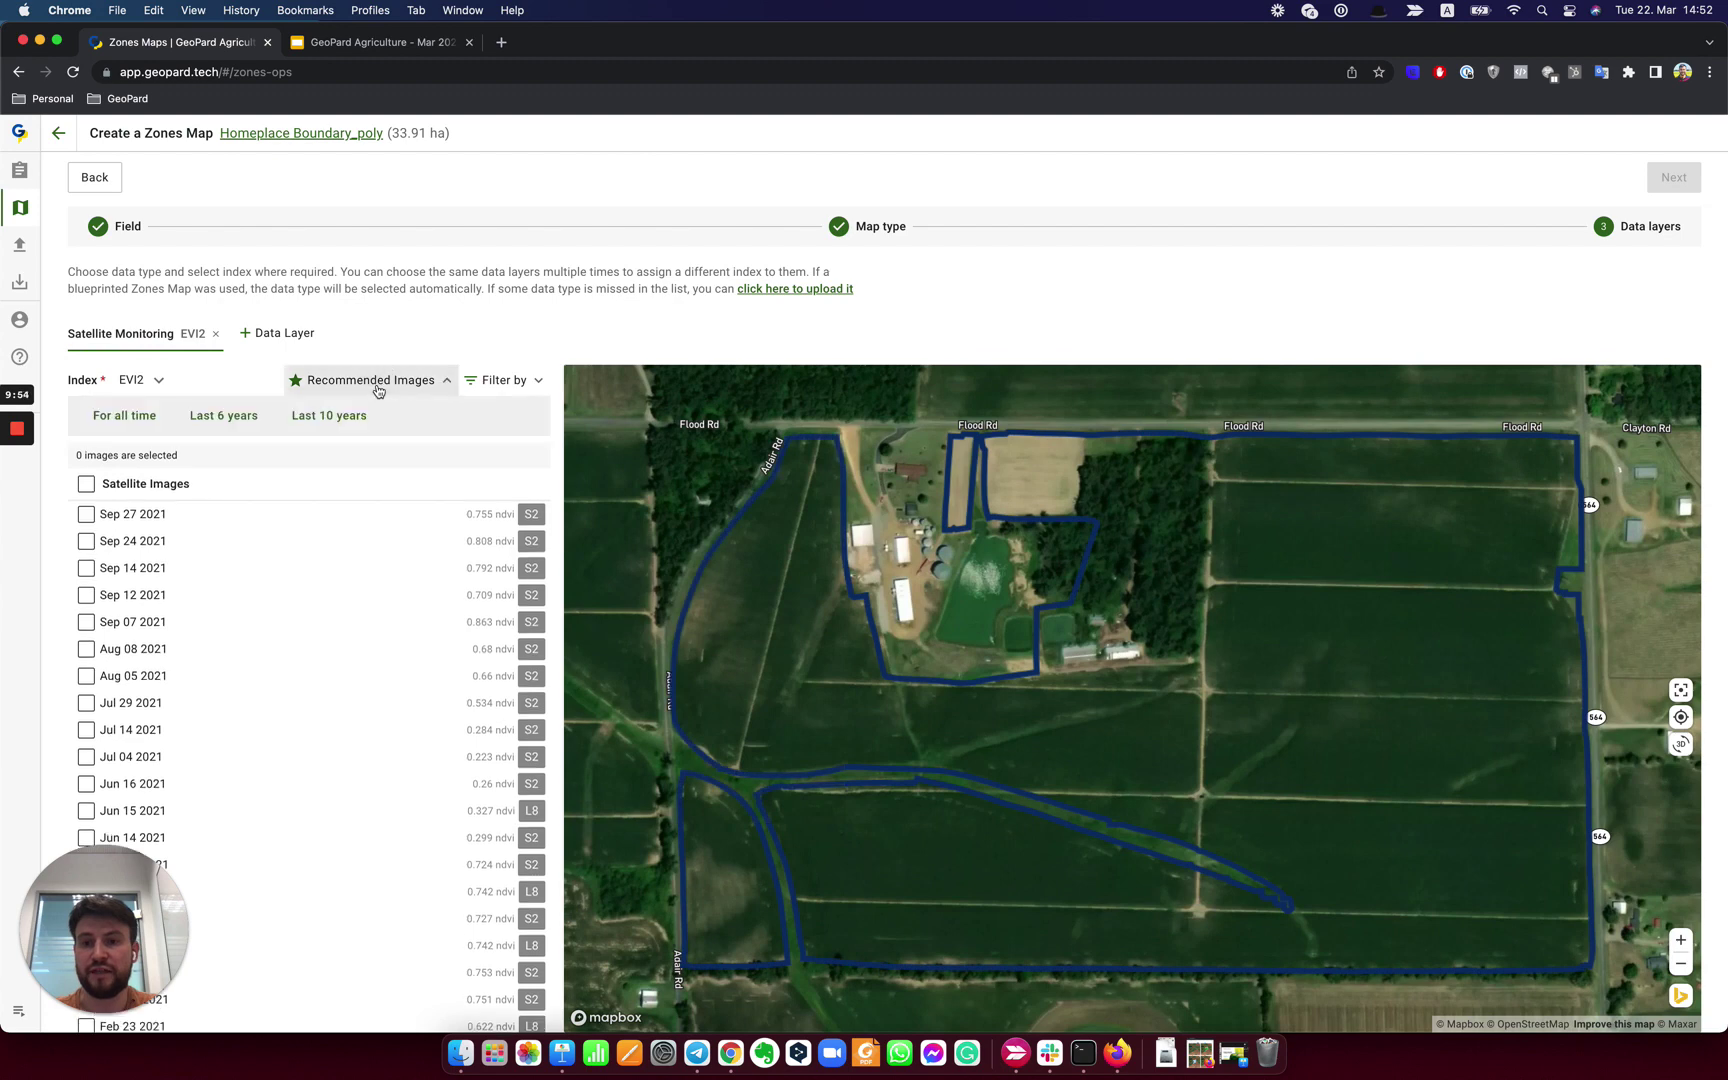
left_click(334, 422)
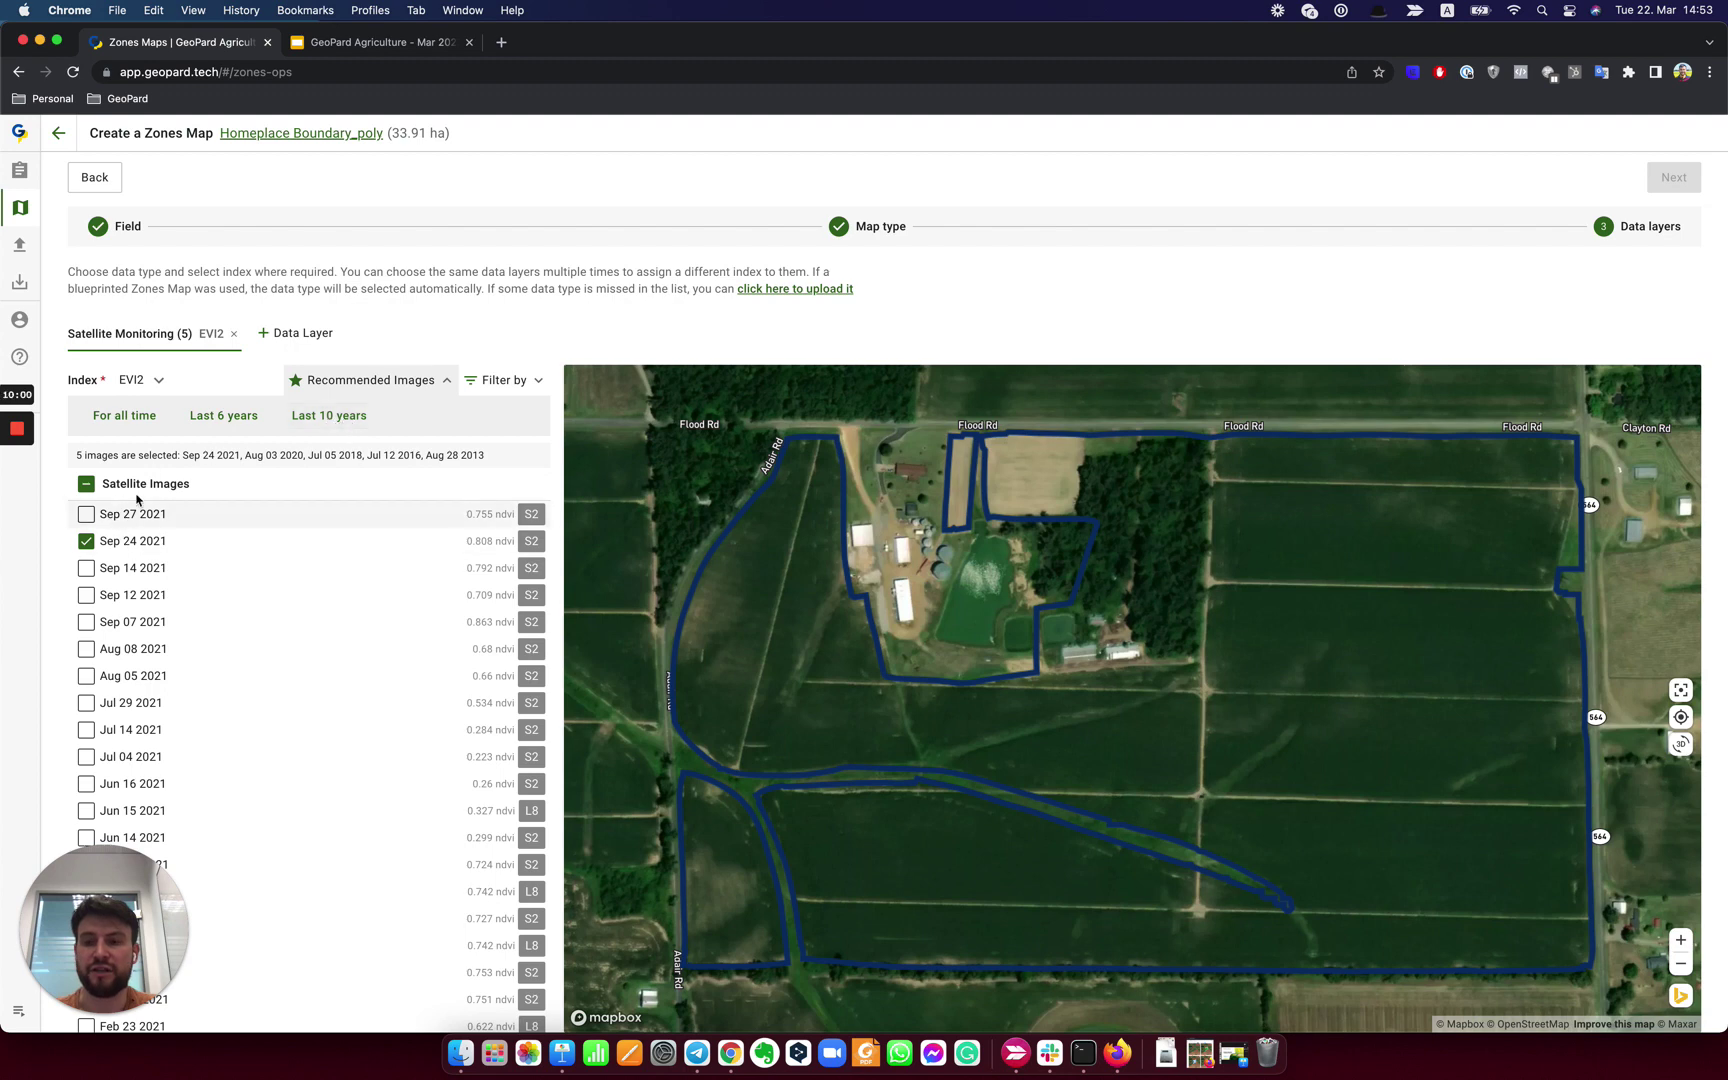
left_click(125, 418)
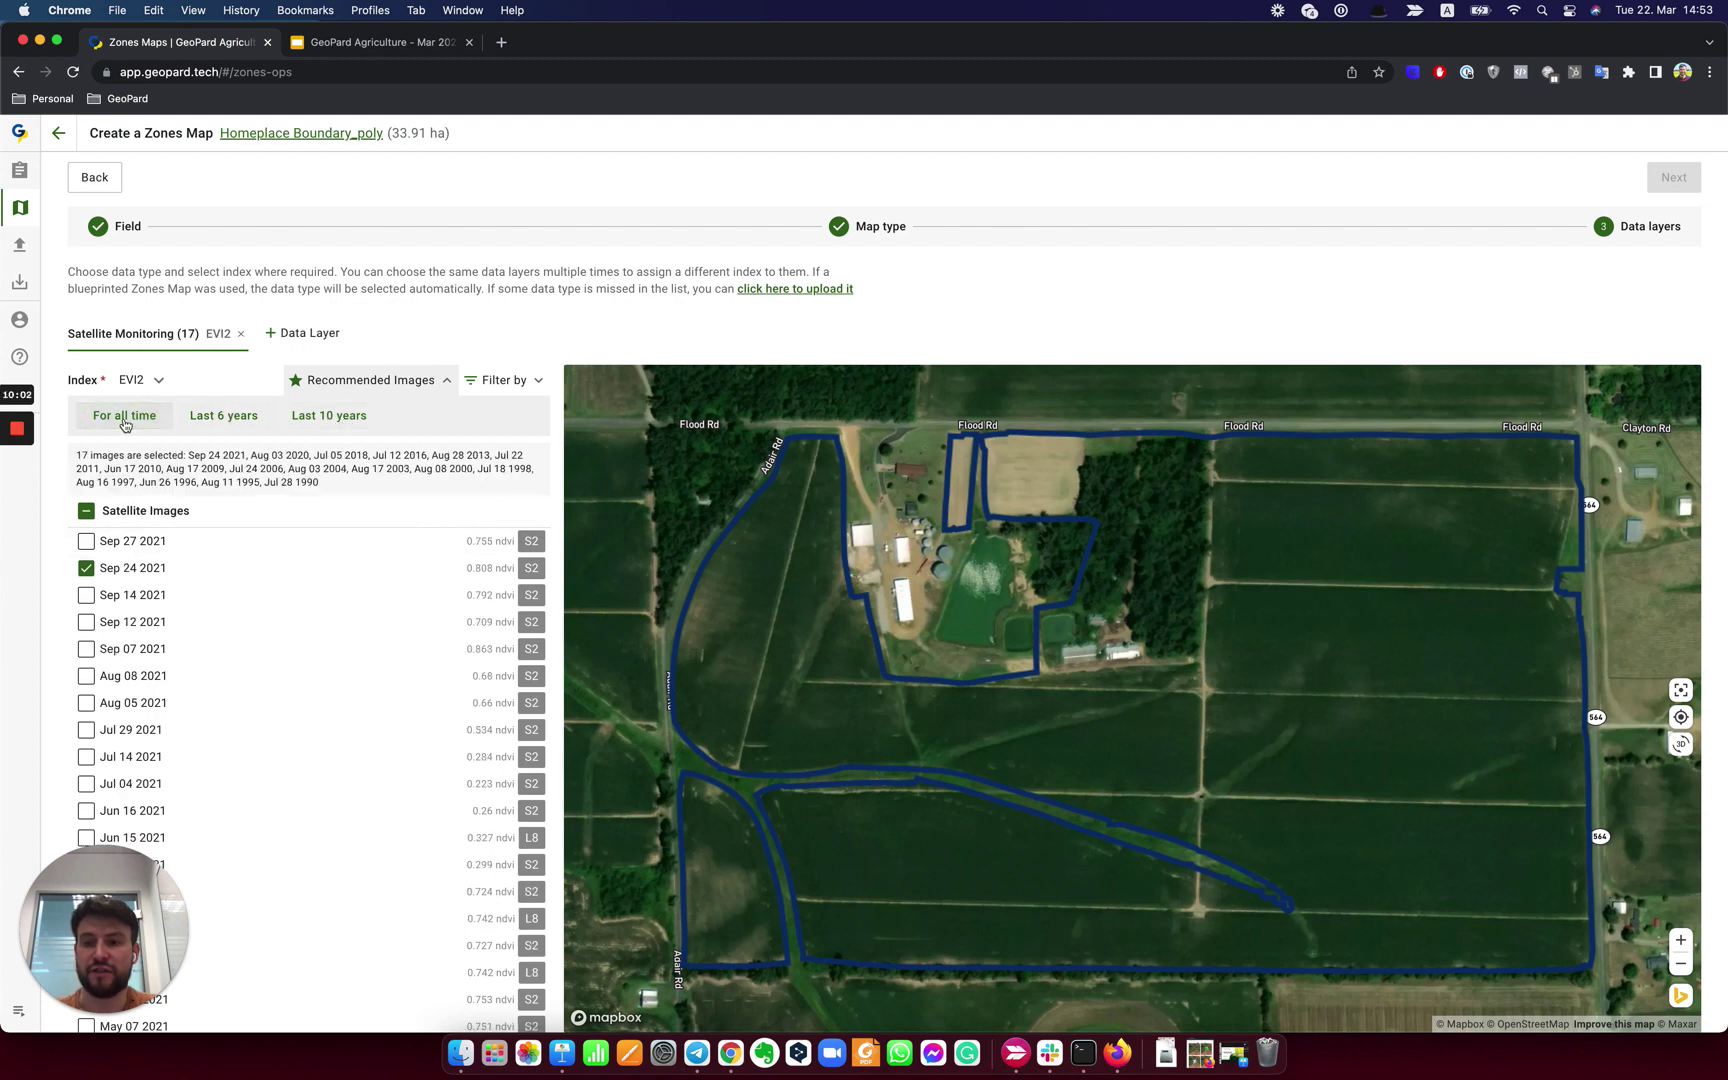
Preview the Jul 12 2016 satellite image and replace the selected Jul 24 2006 image with Aug 09 2006.
scroll(359, 648, "down", 15)
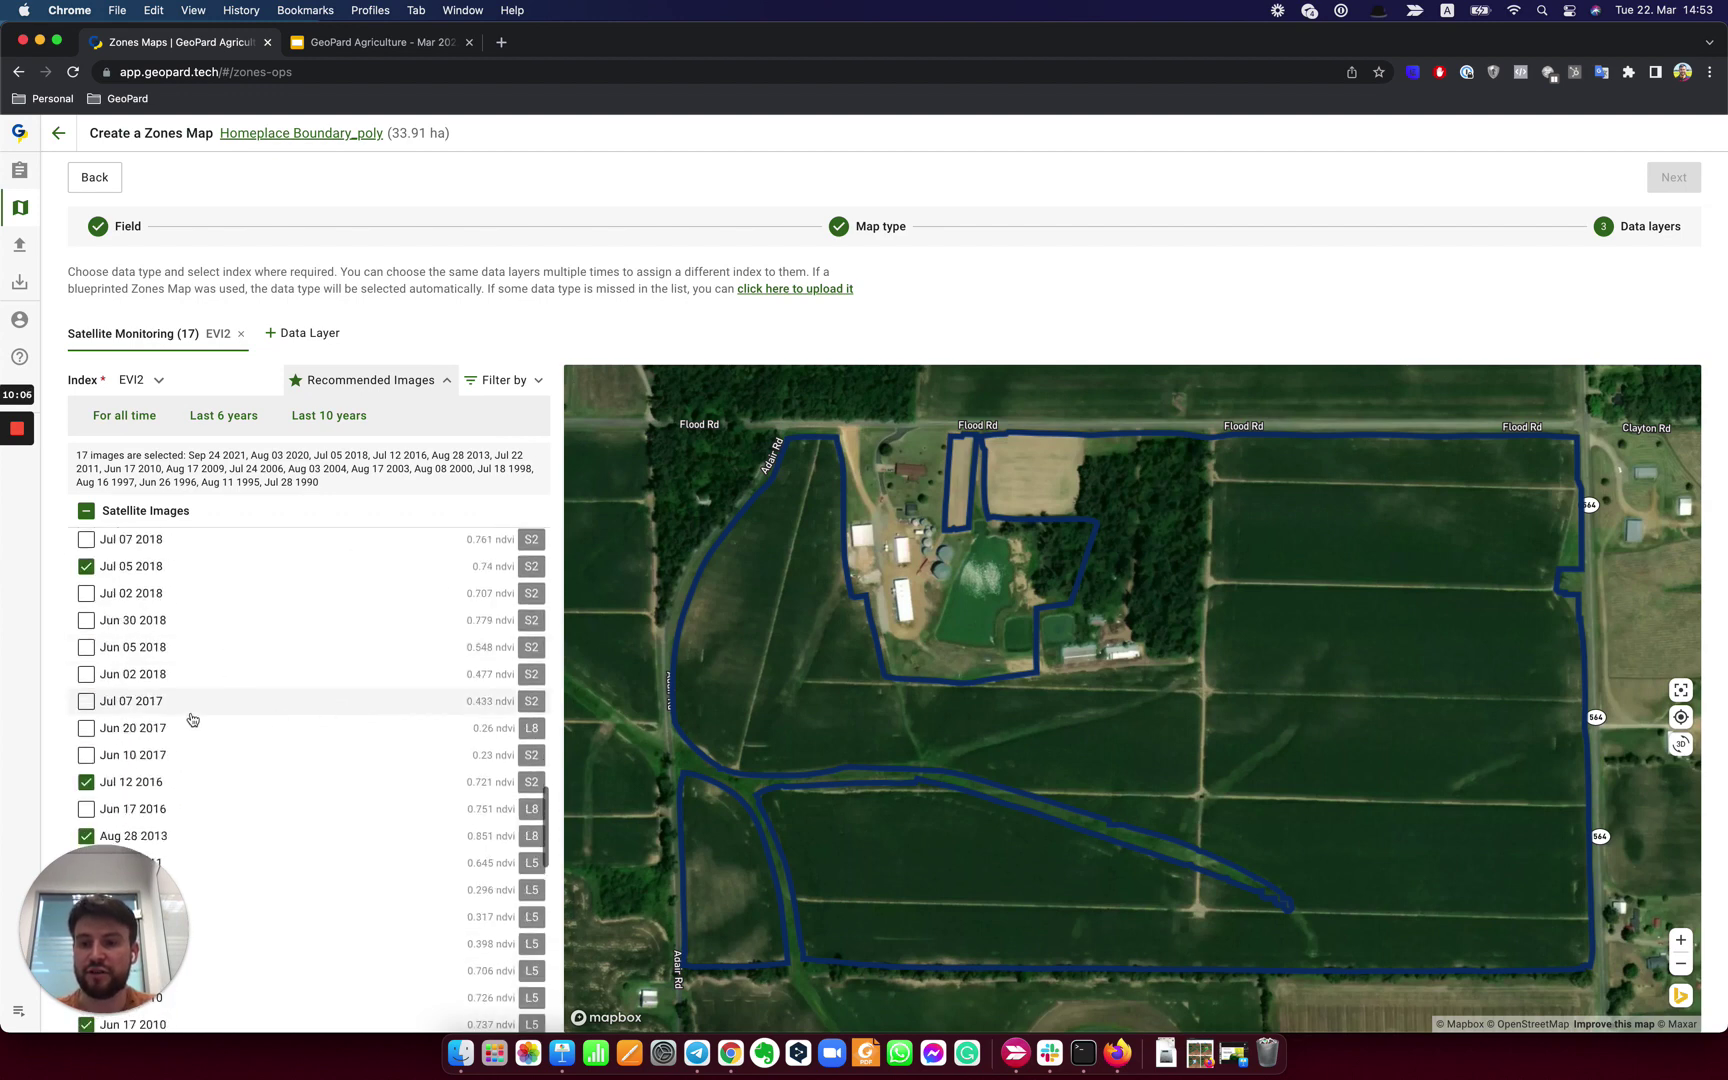
left_click(193, 783)
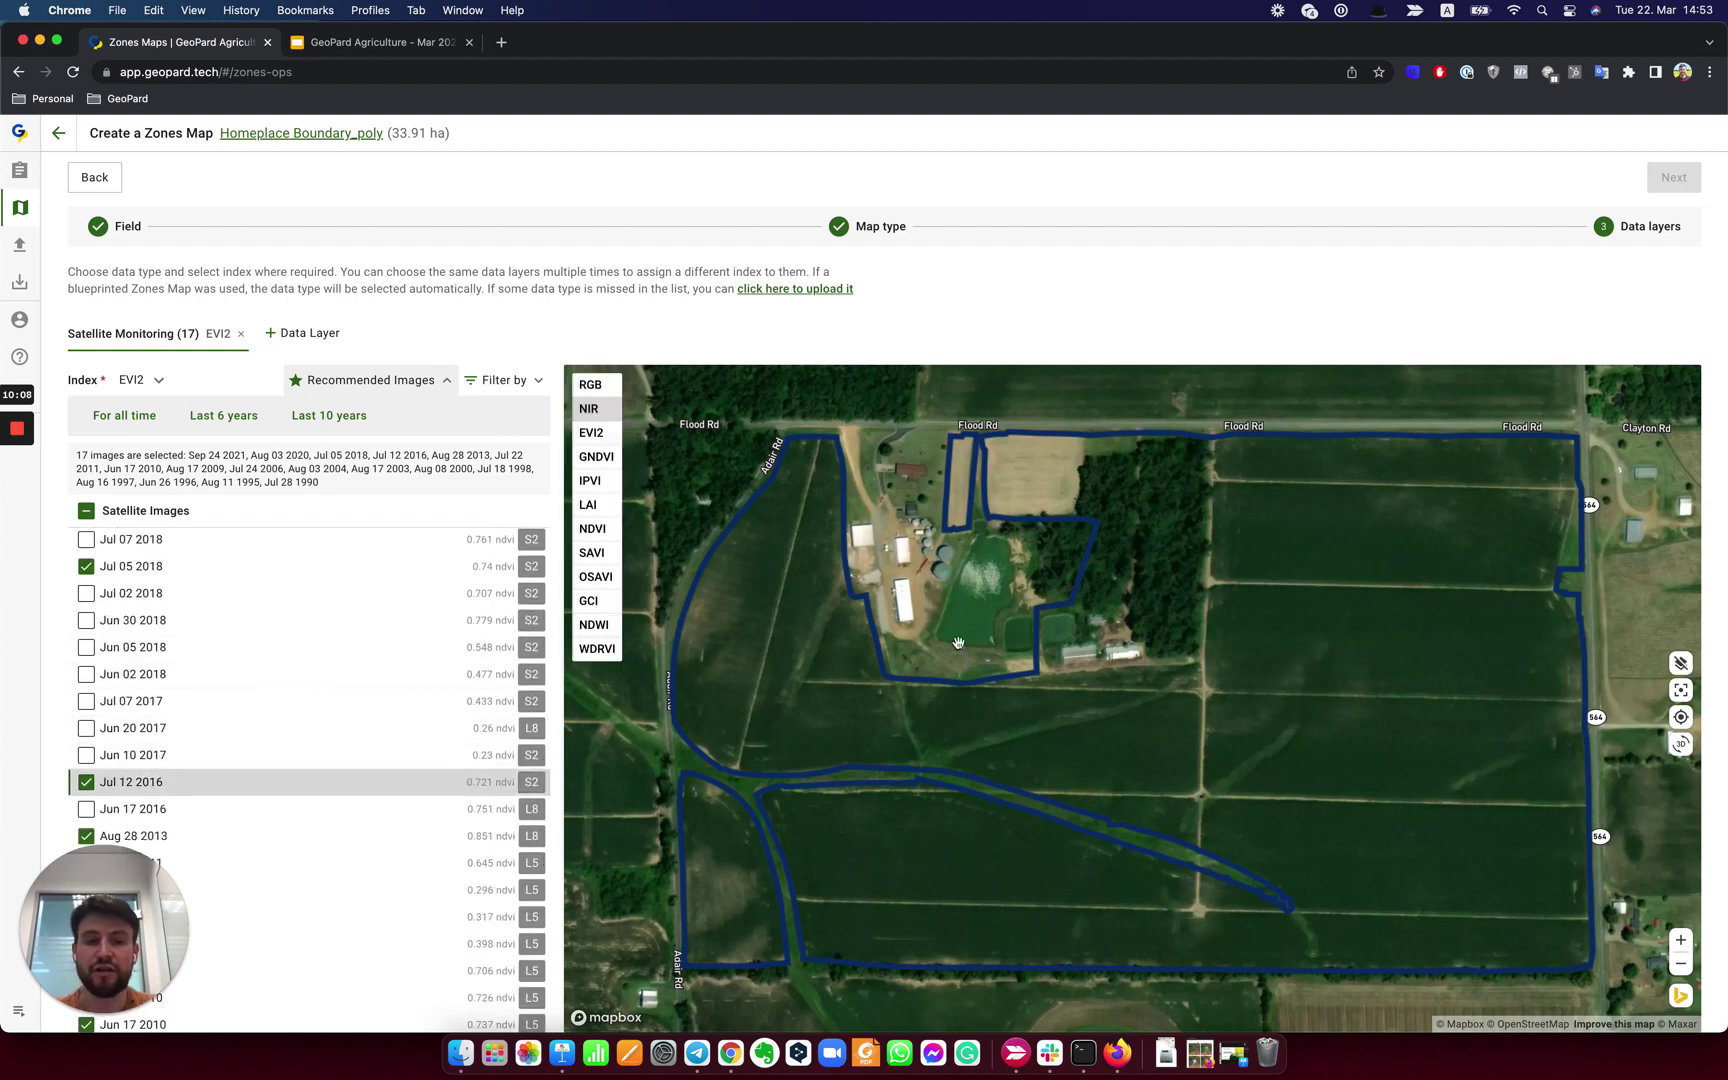
scroll(958, 643, "down", 5)
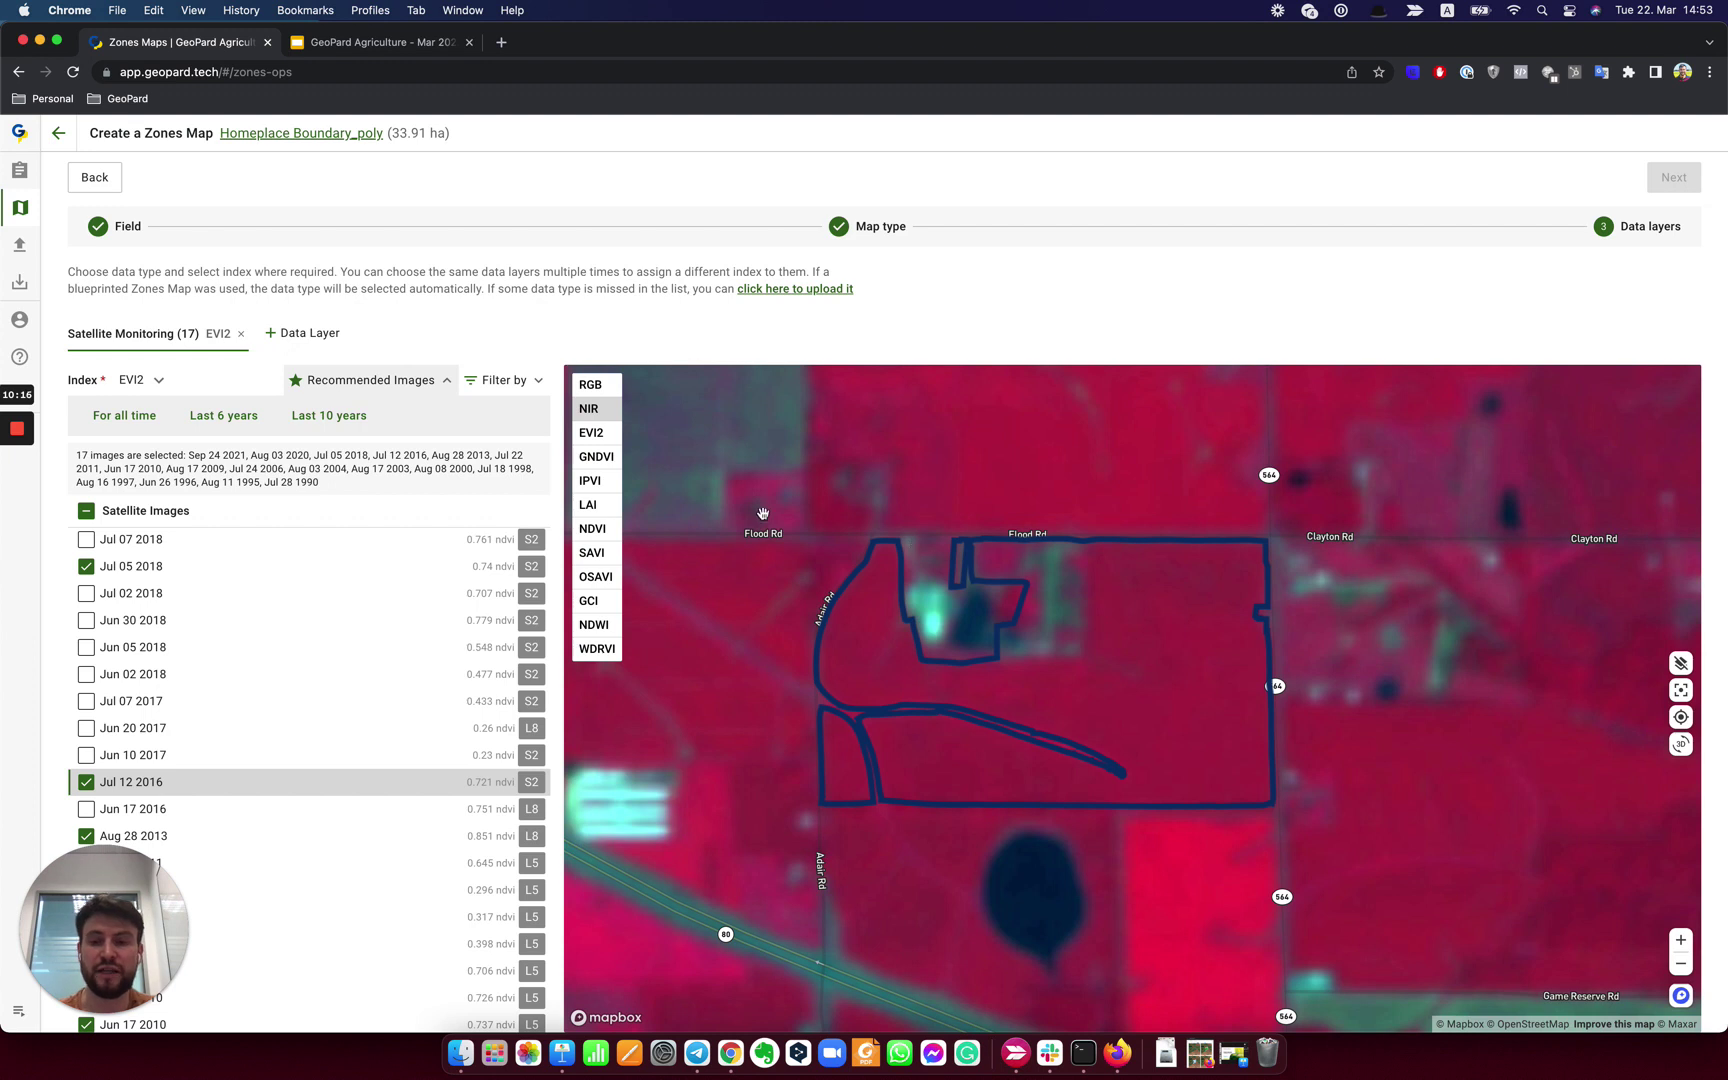
scroll(278, 725, "down", 5)
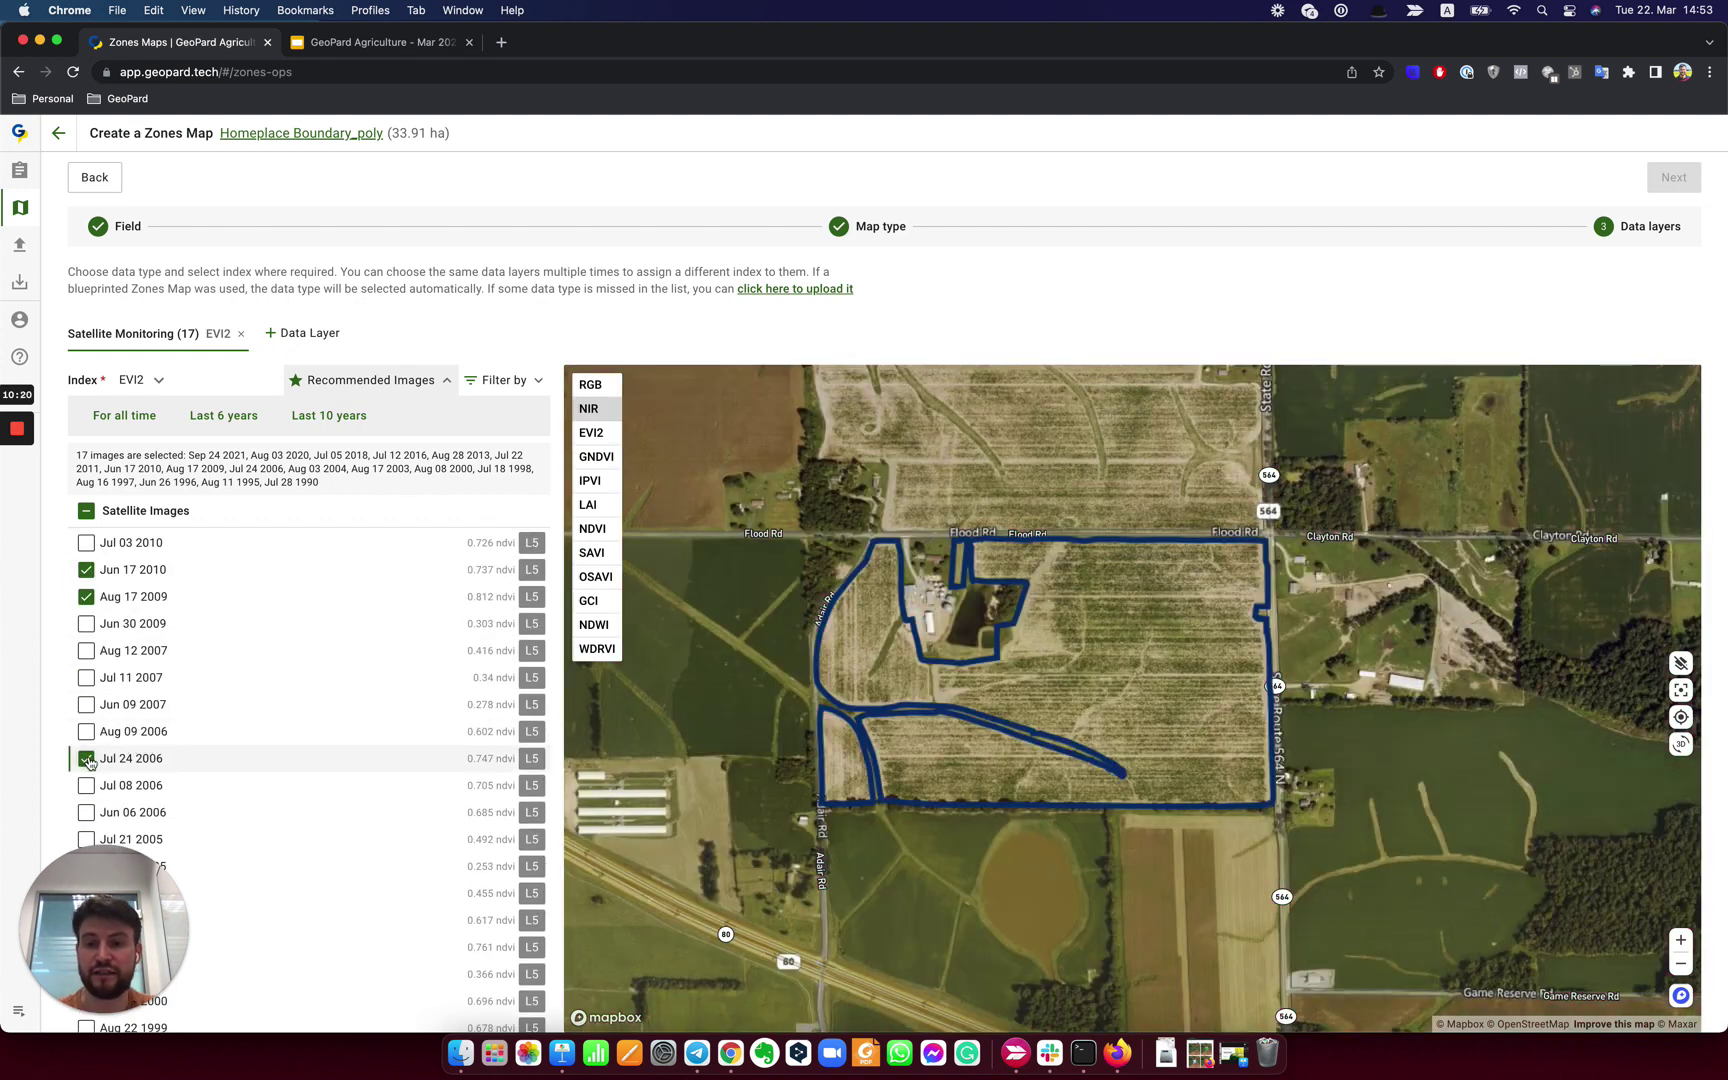
left_click(88, 760)
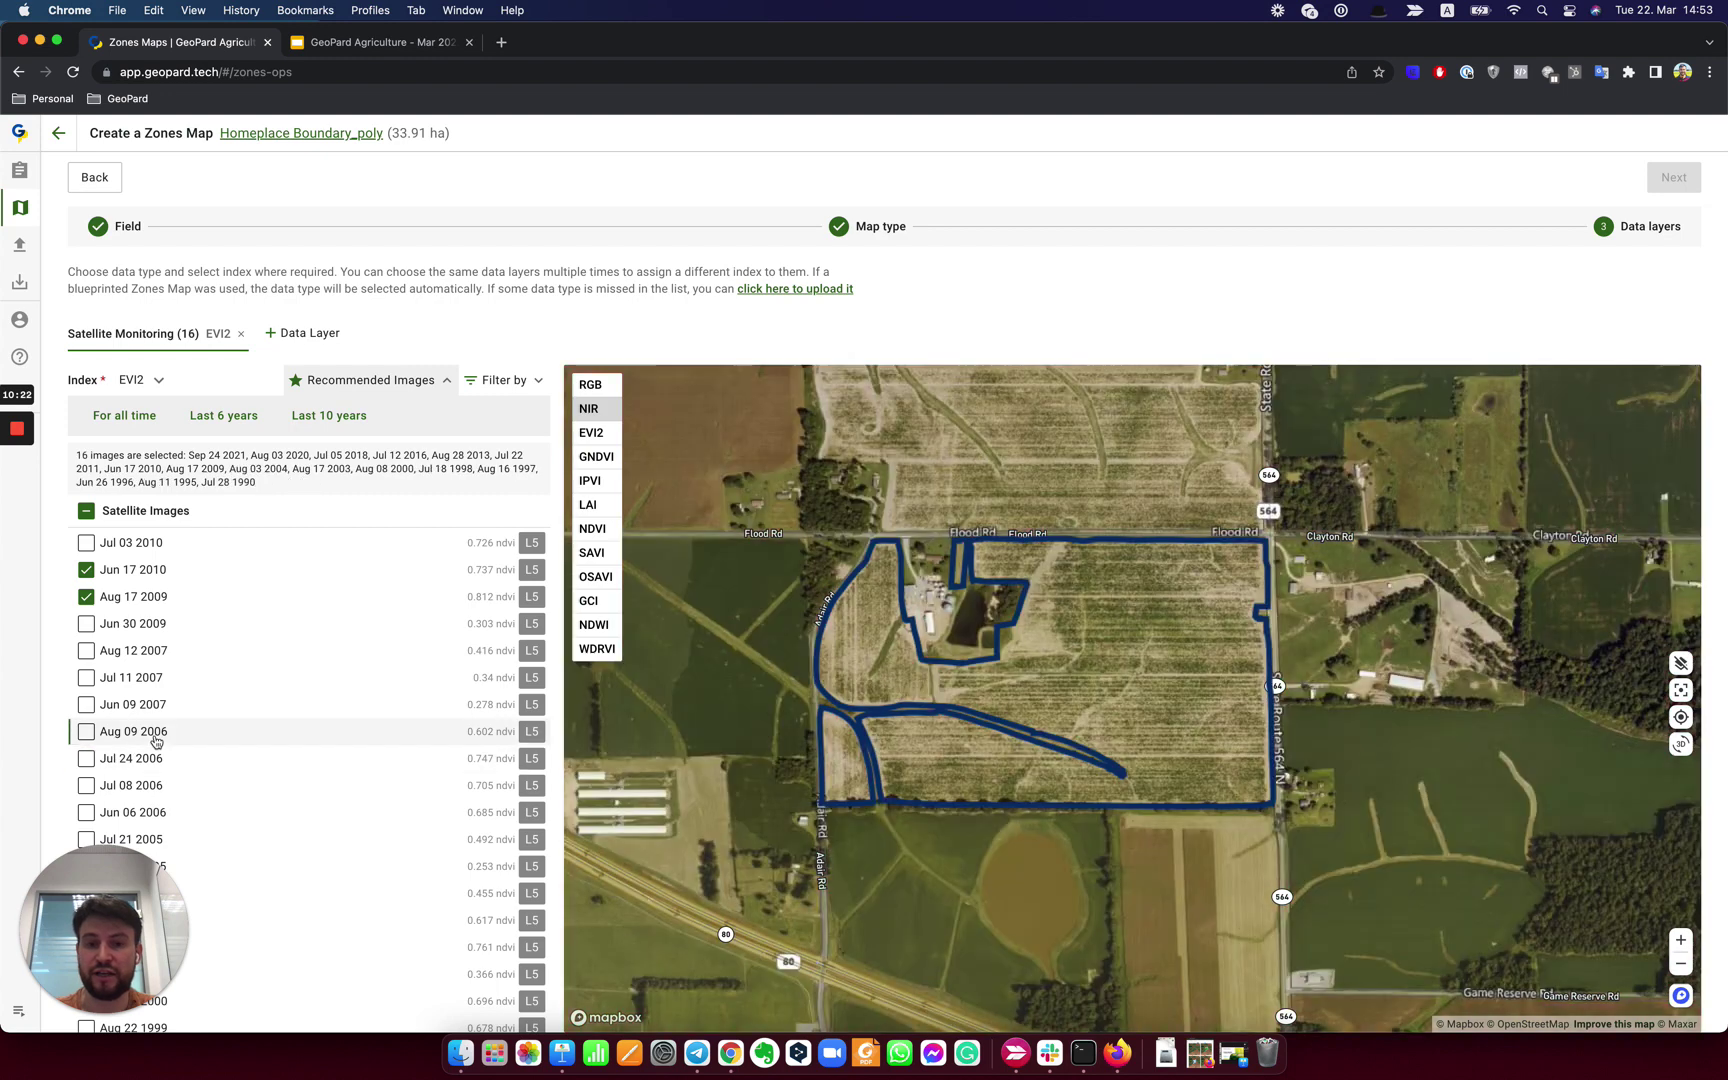
left_click(87, 737)
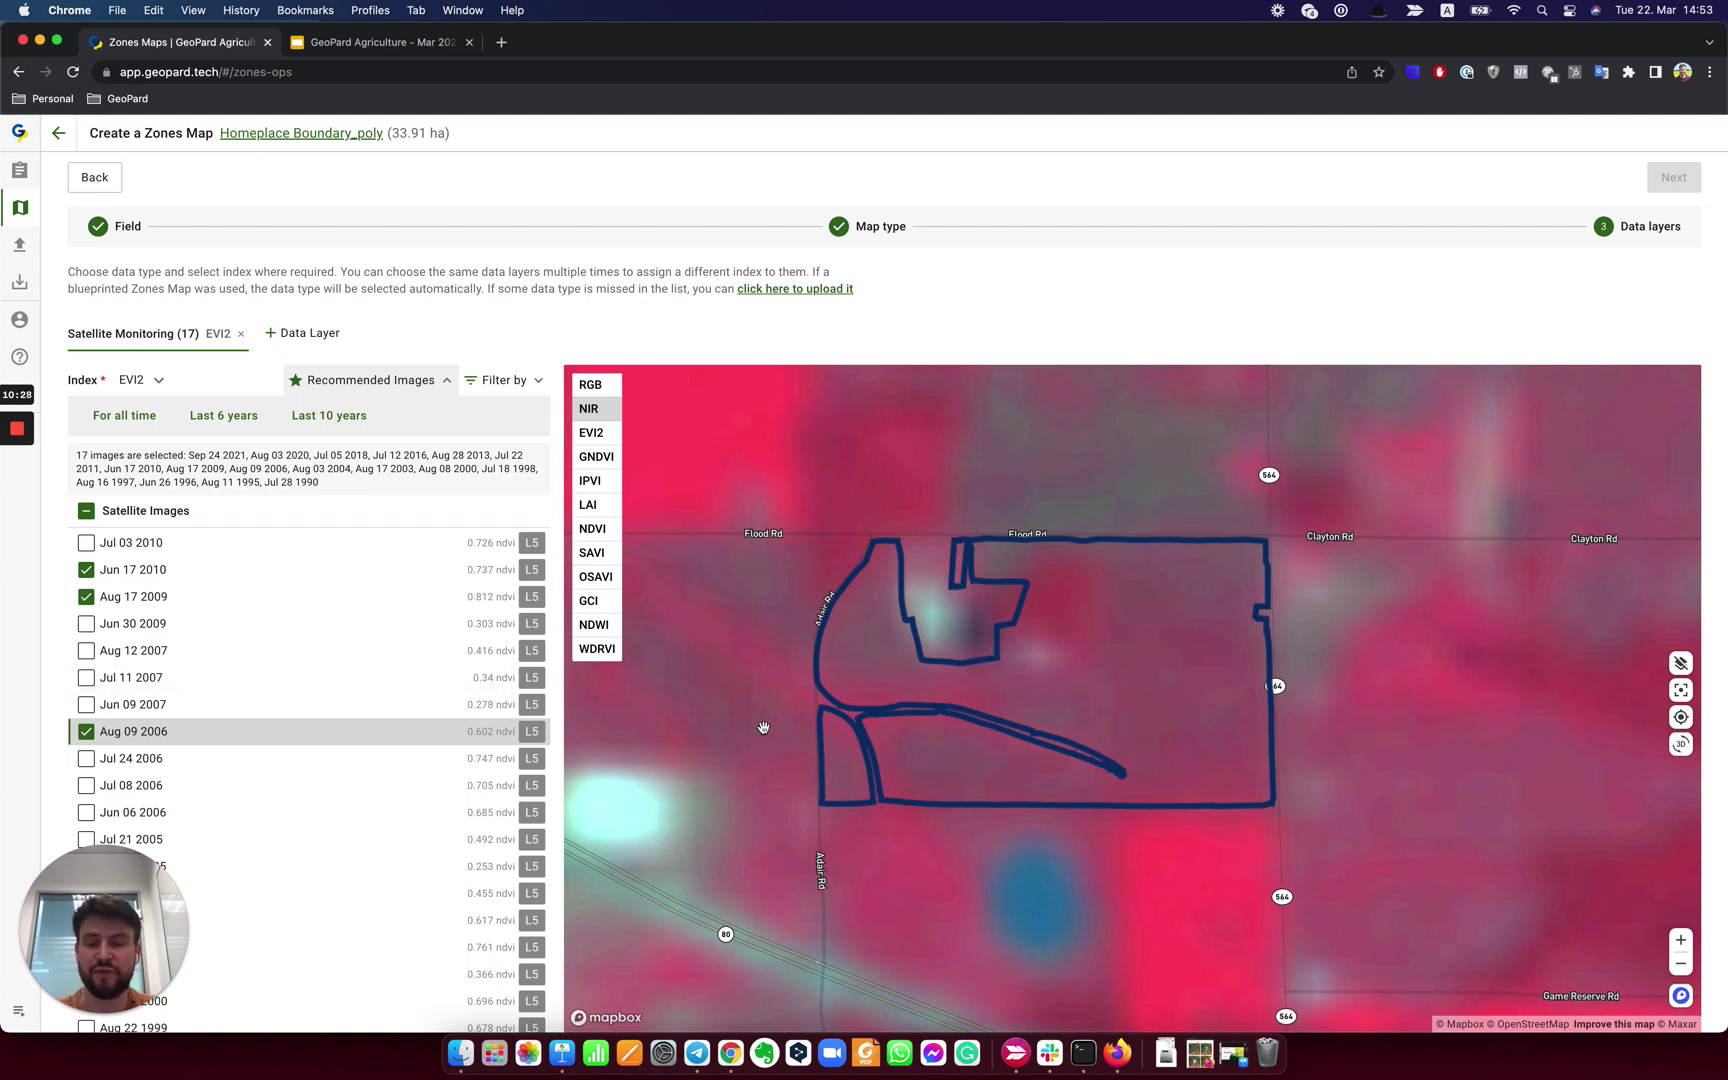
Examine the Aug 09 2006 NIR image over the field and replace the satellite selection with the recommended images of the last 6 years.
scroll(1061, 642, "up", 10)
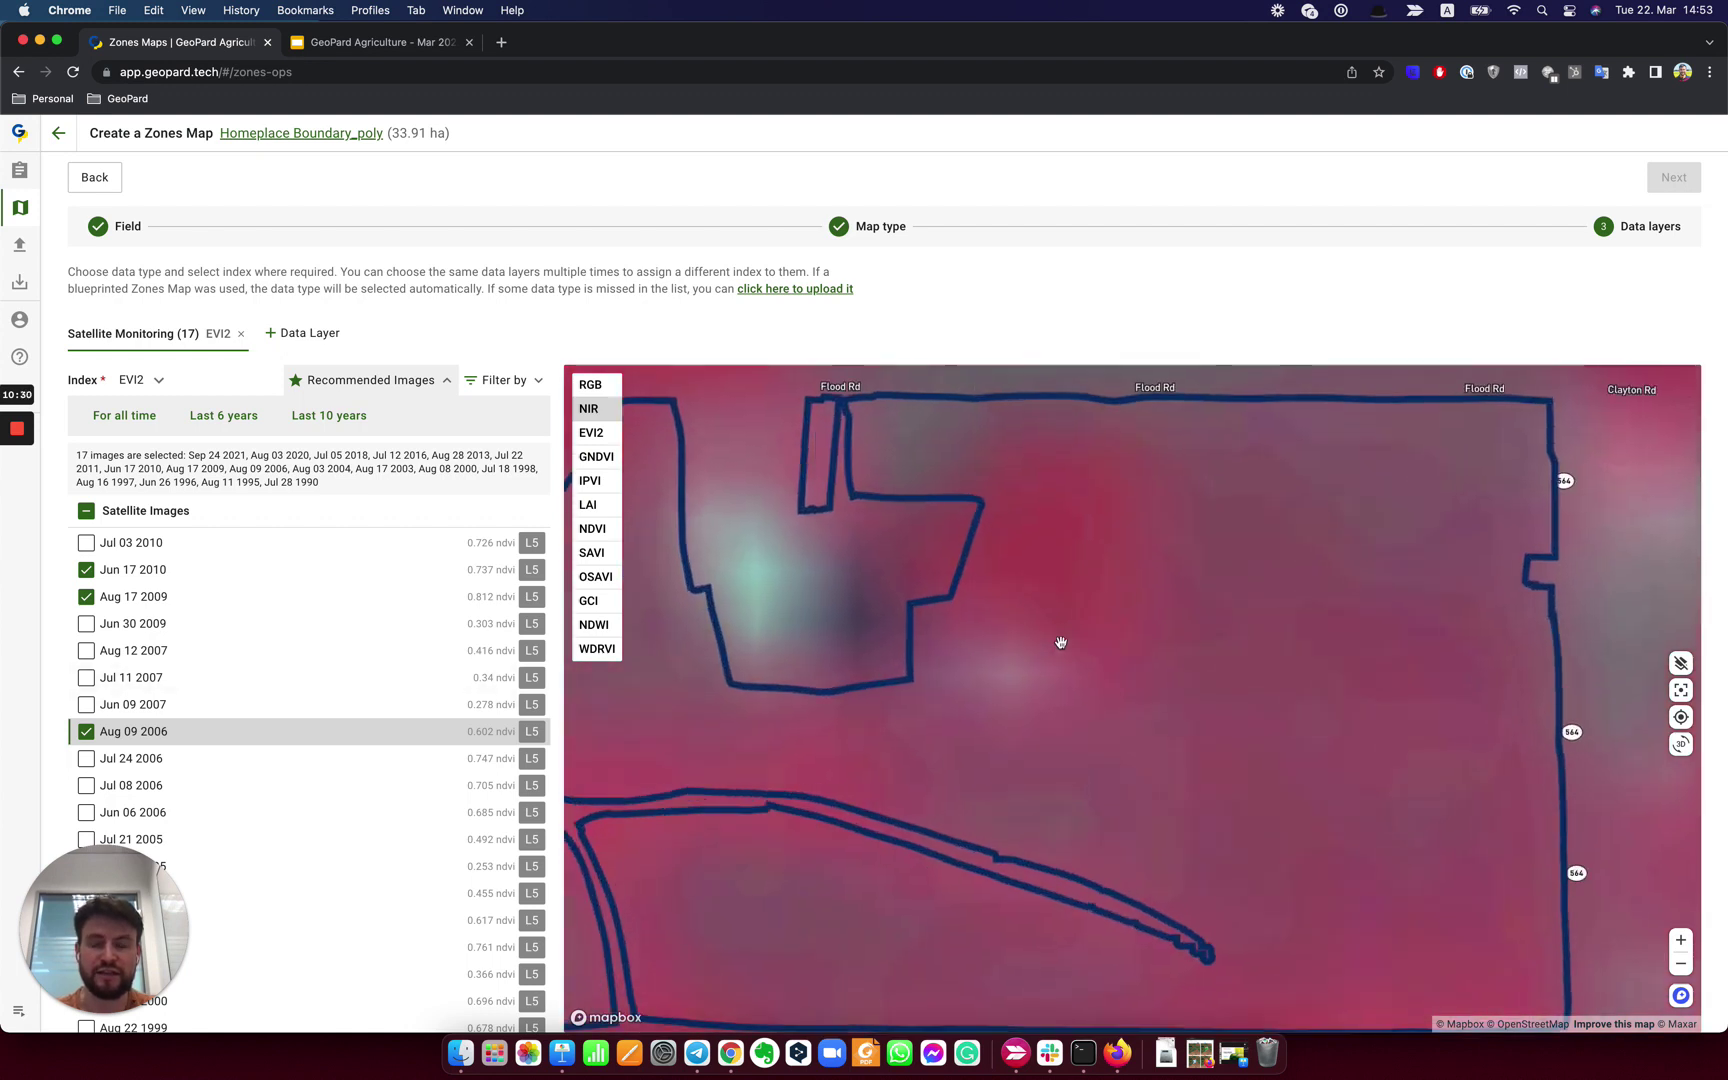
scroll(1151, 724, "down", 8)
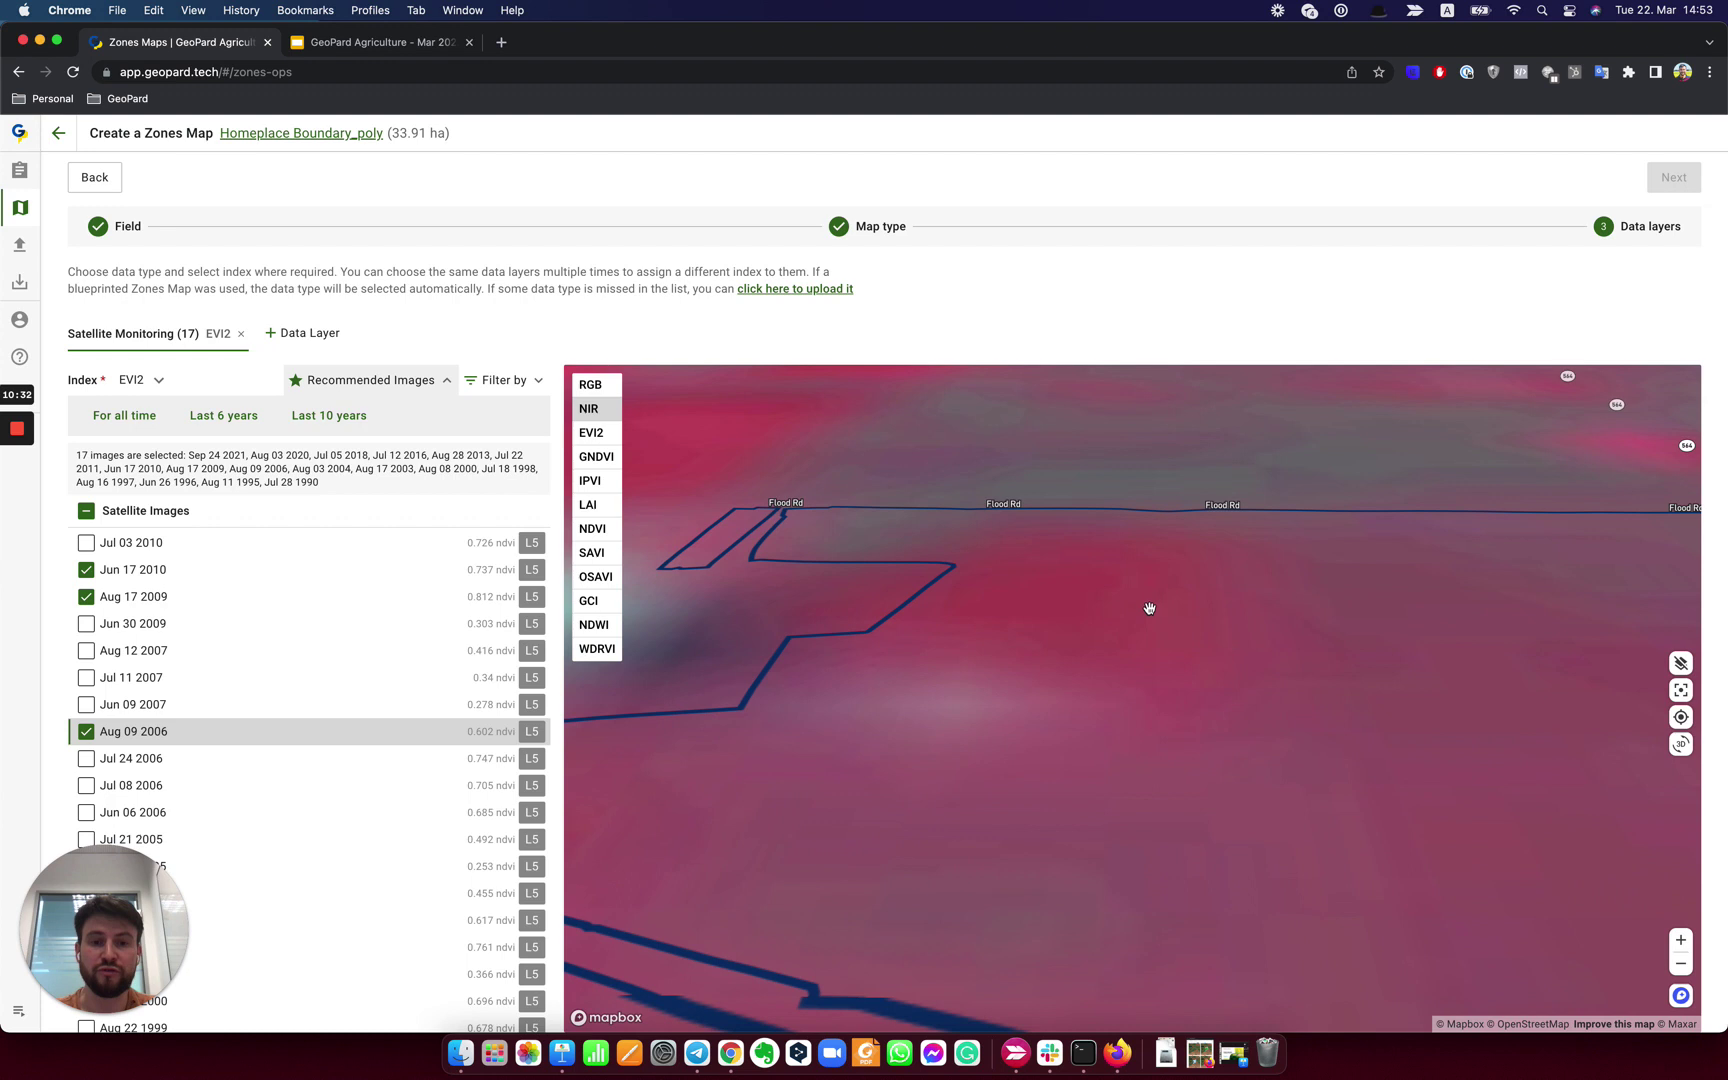
left_click_drag(1219, 671, 1343, 659)
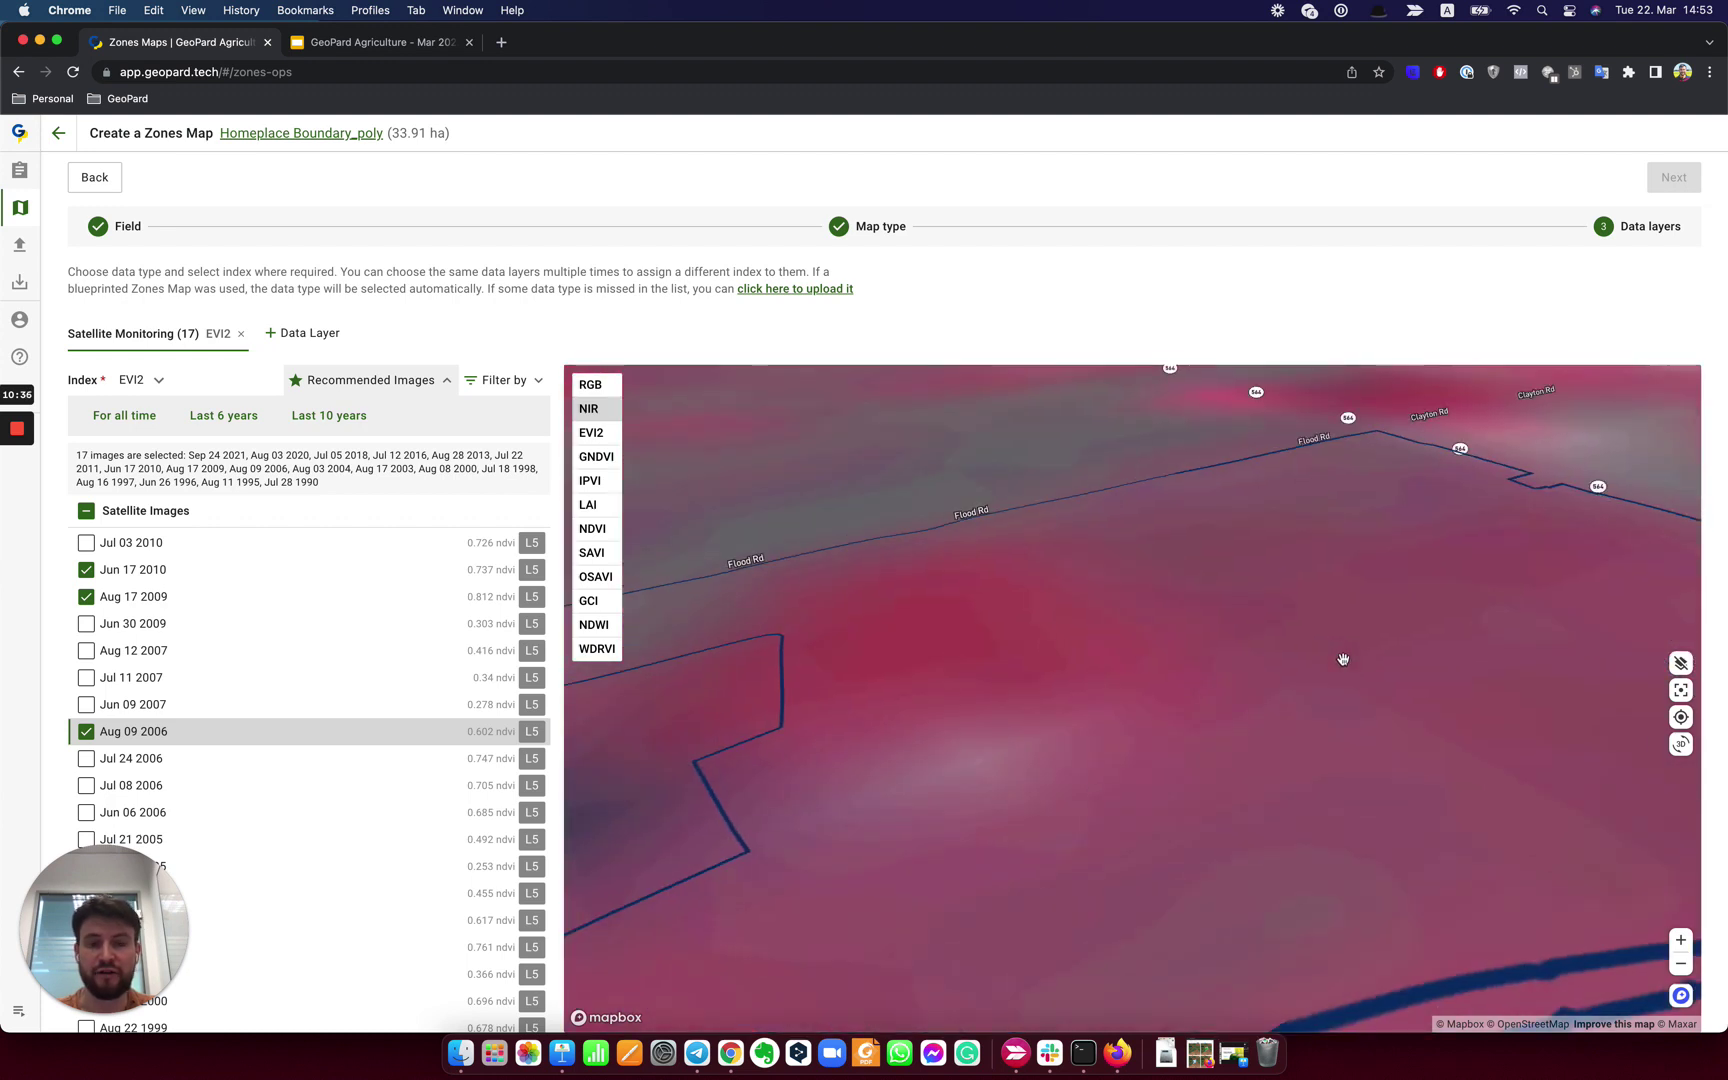
scroll(1343, 659, "down", 3)
scroll(1343, 659, "up", 3)
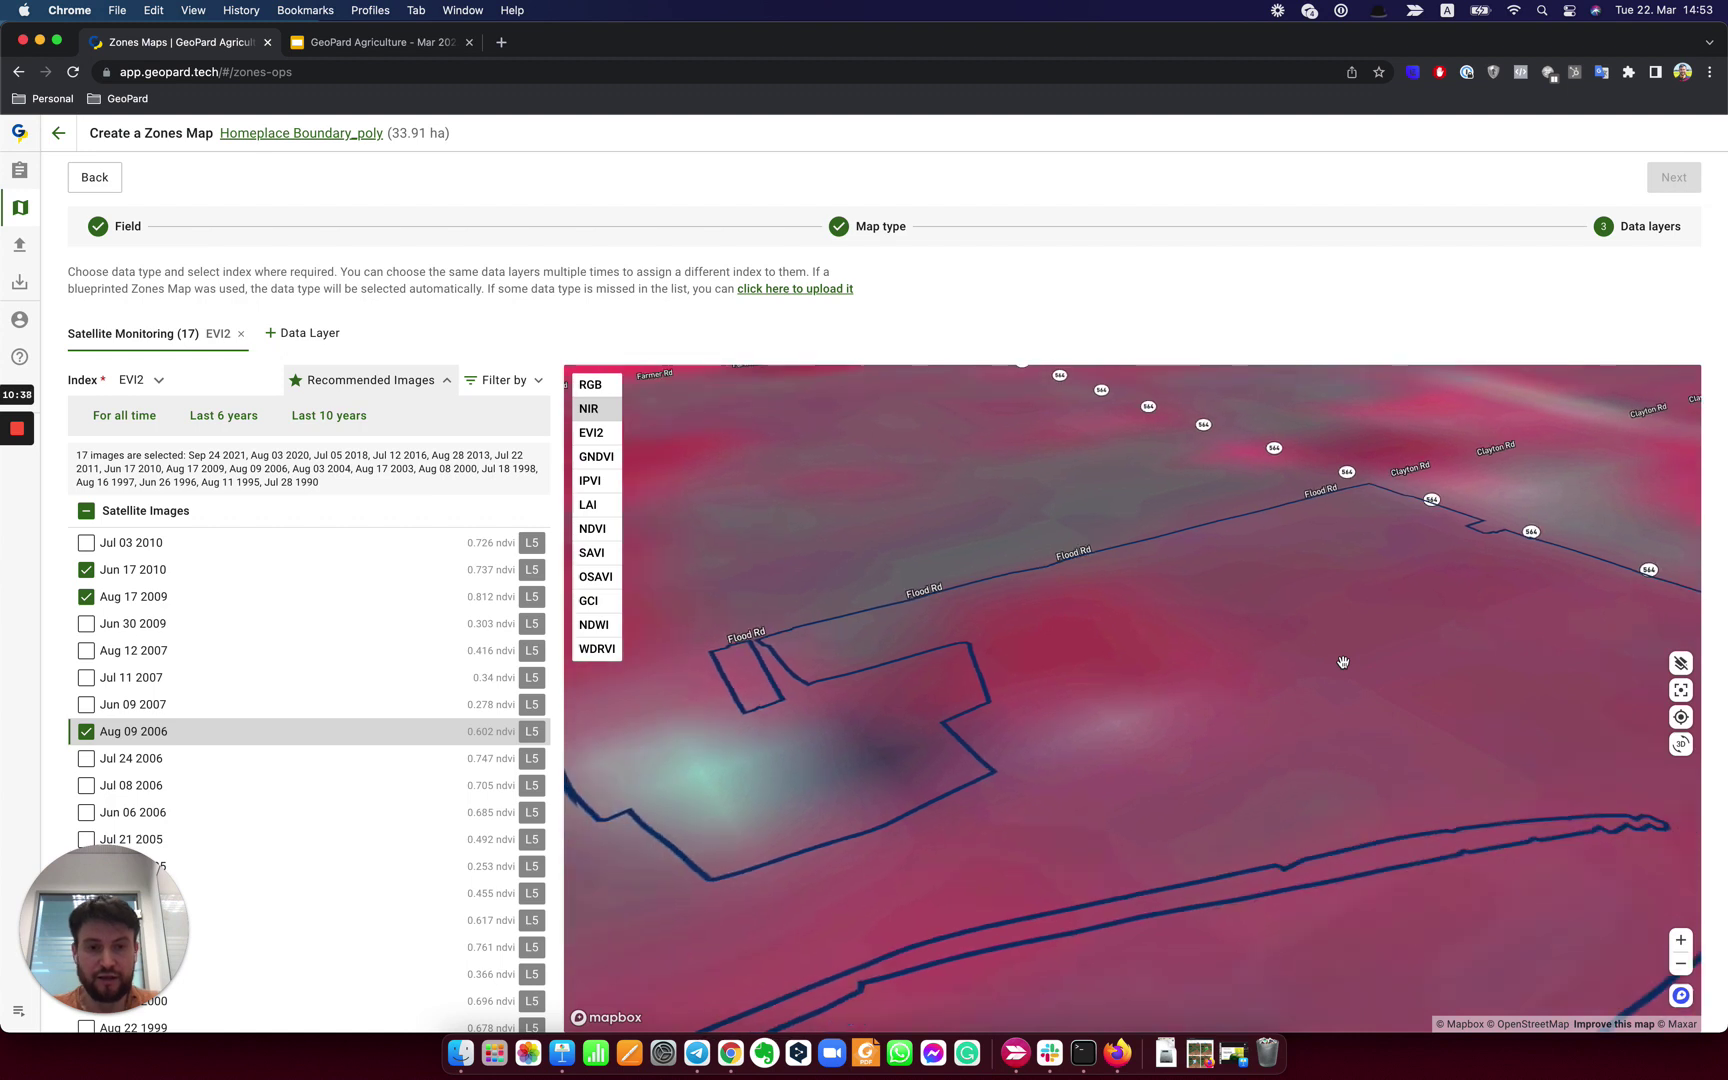
left_click_drag(1294, 687, 1285, 701)
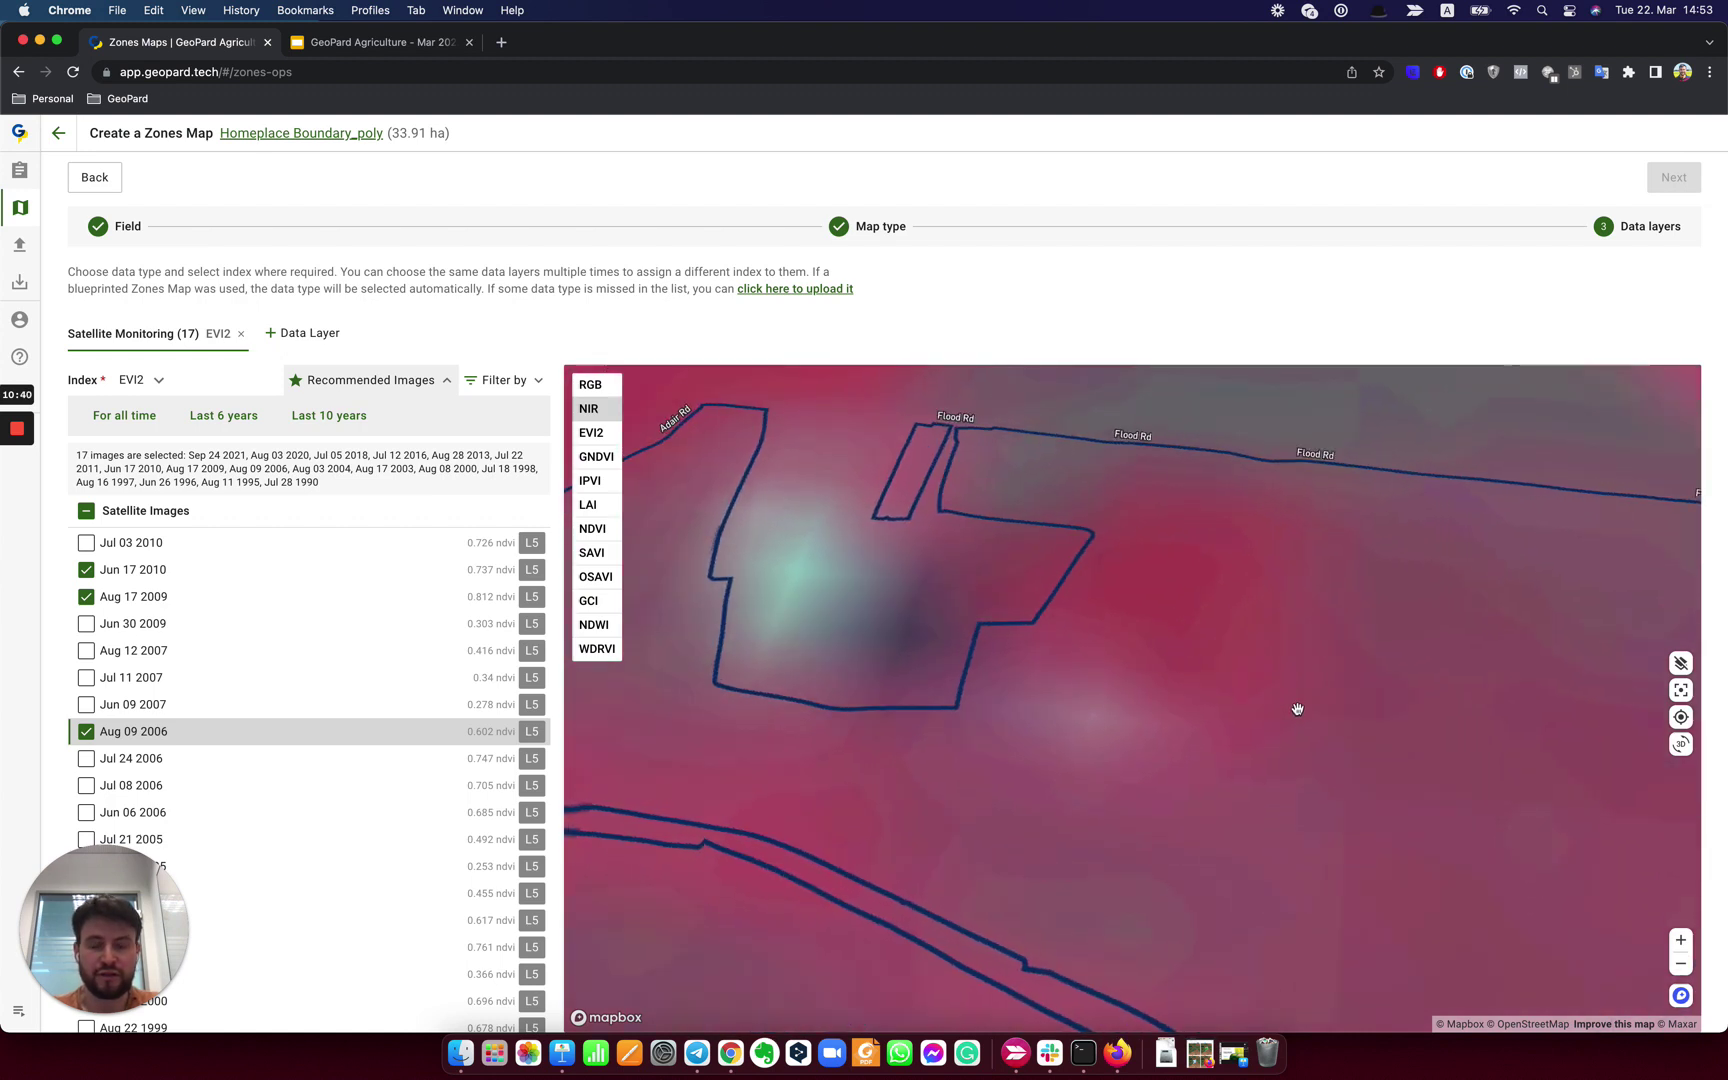
scroll(1295, 706, "down", 3)
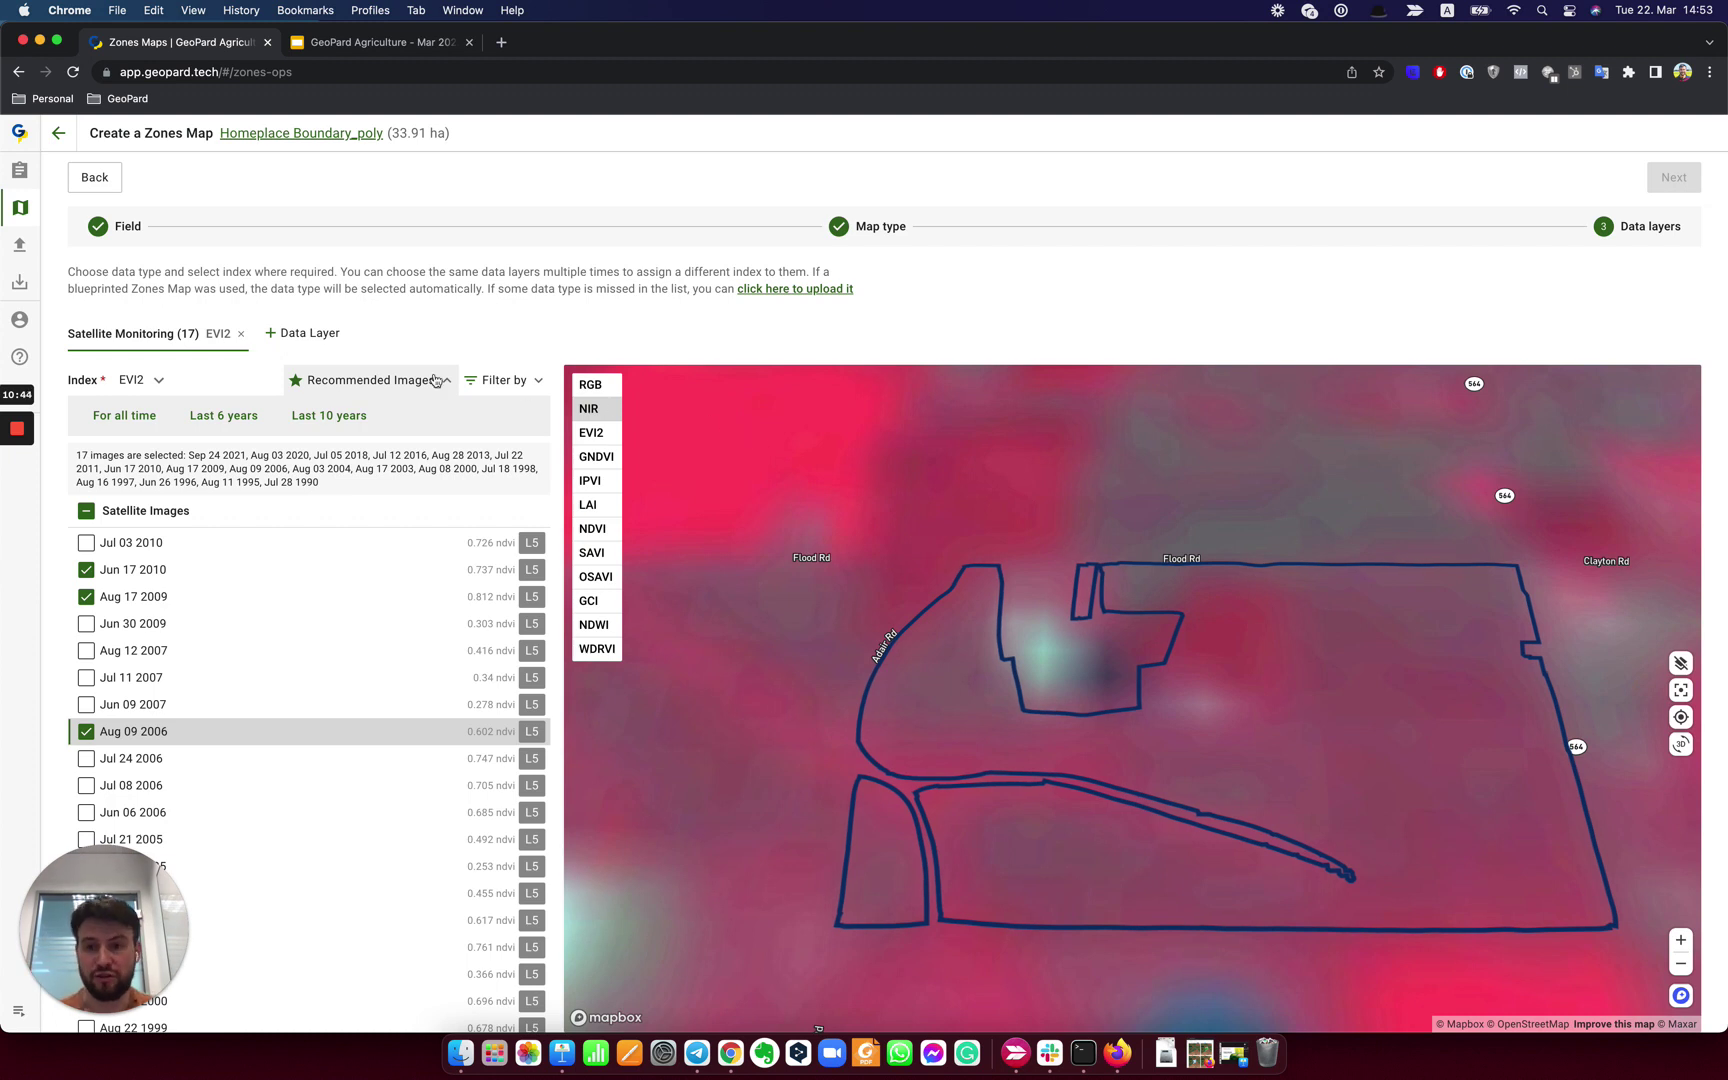
left_click(206, 417)
Add a Yield Data layer using Yld_Mass_W from the 2017 Soybean Harvest and view its processed map.
left_click(346, 333)
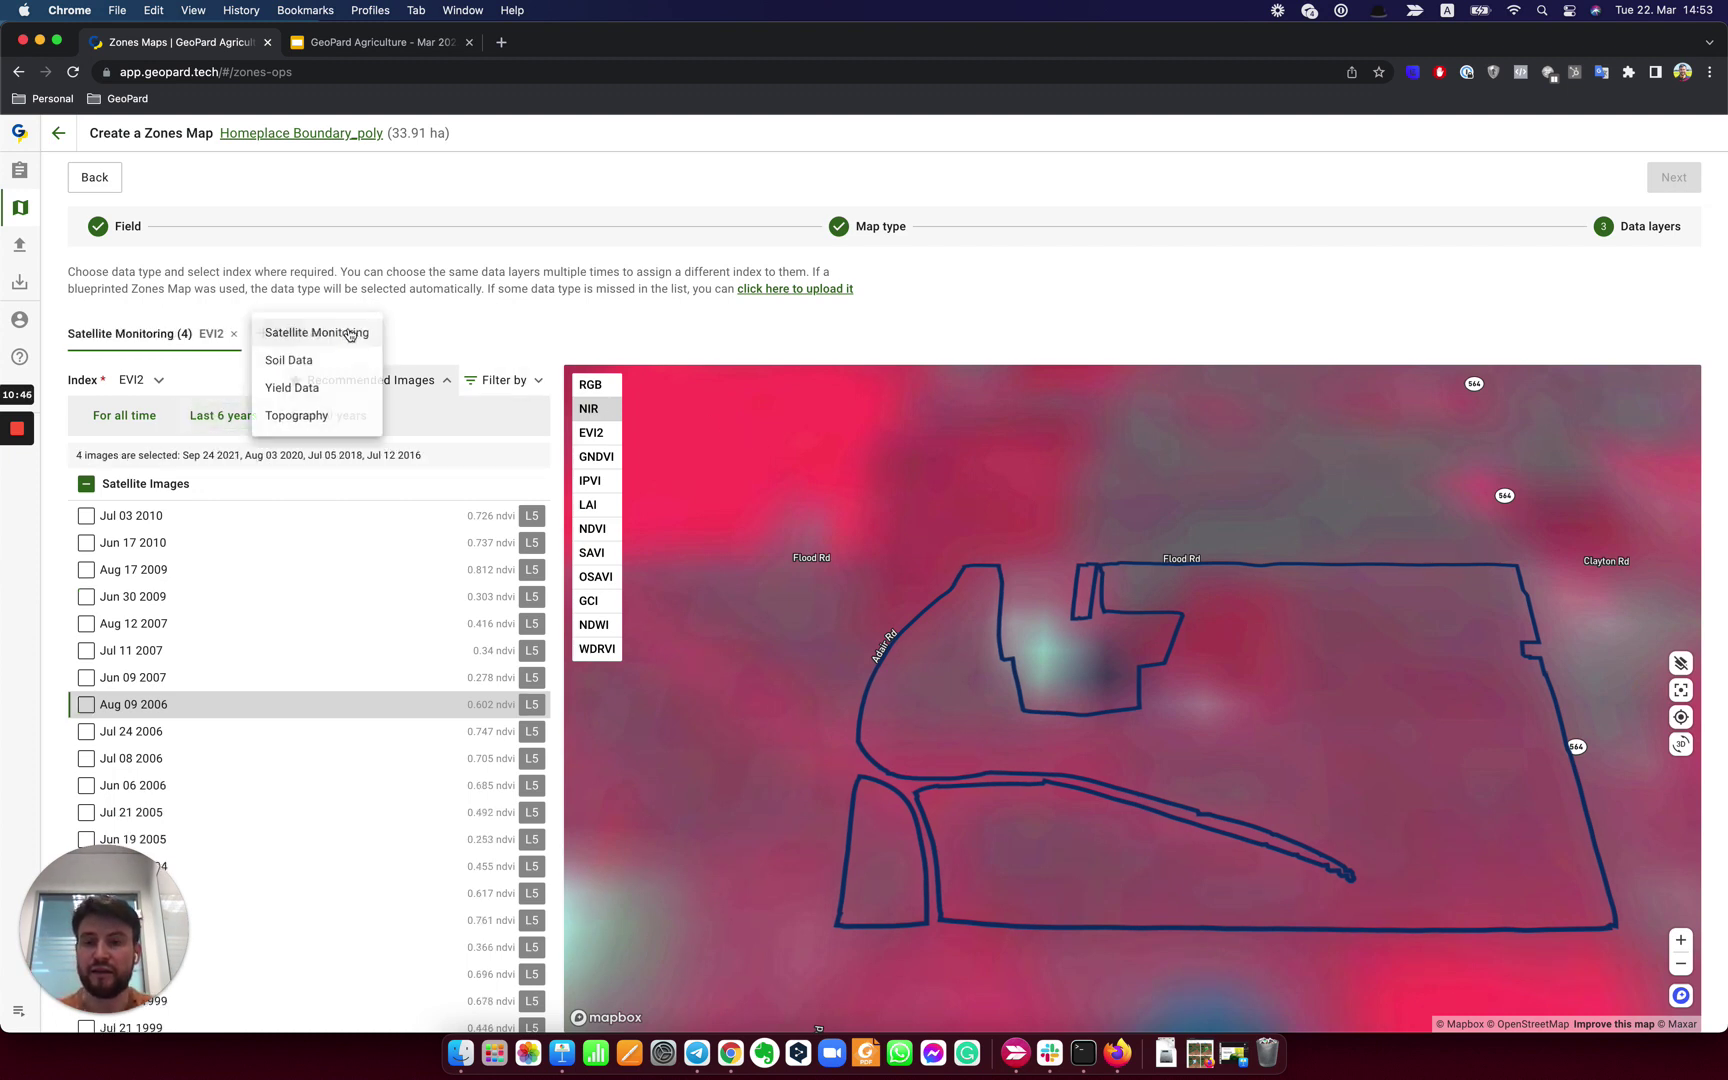
left_click(291, 389)
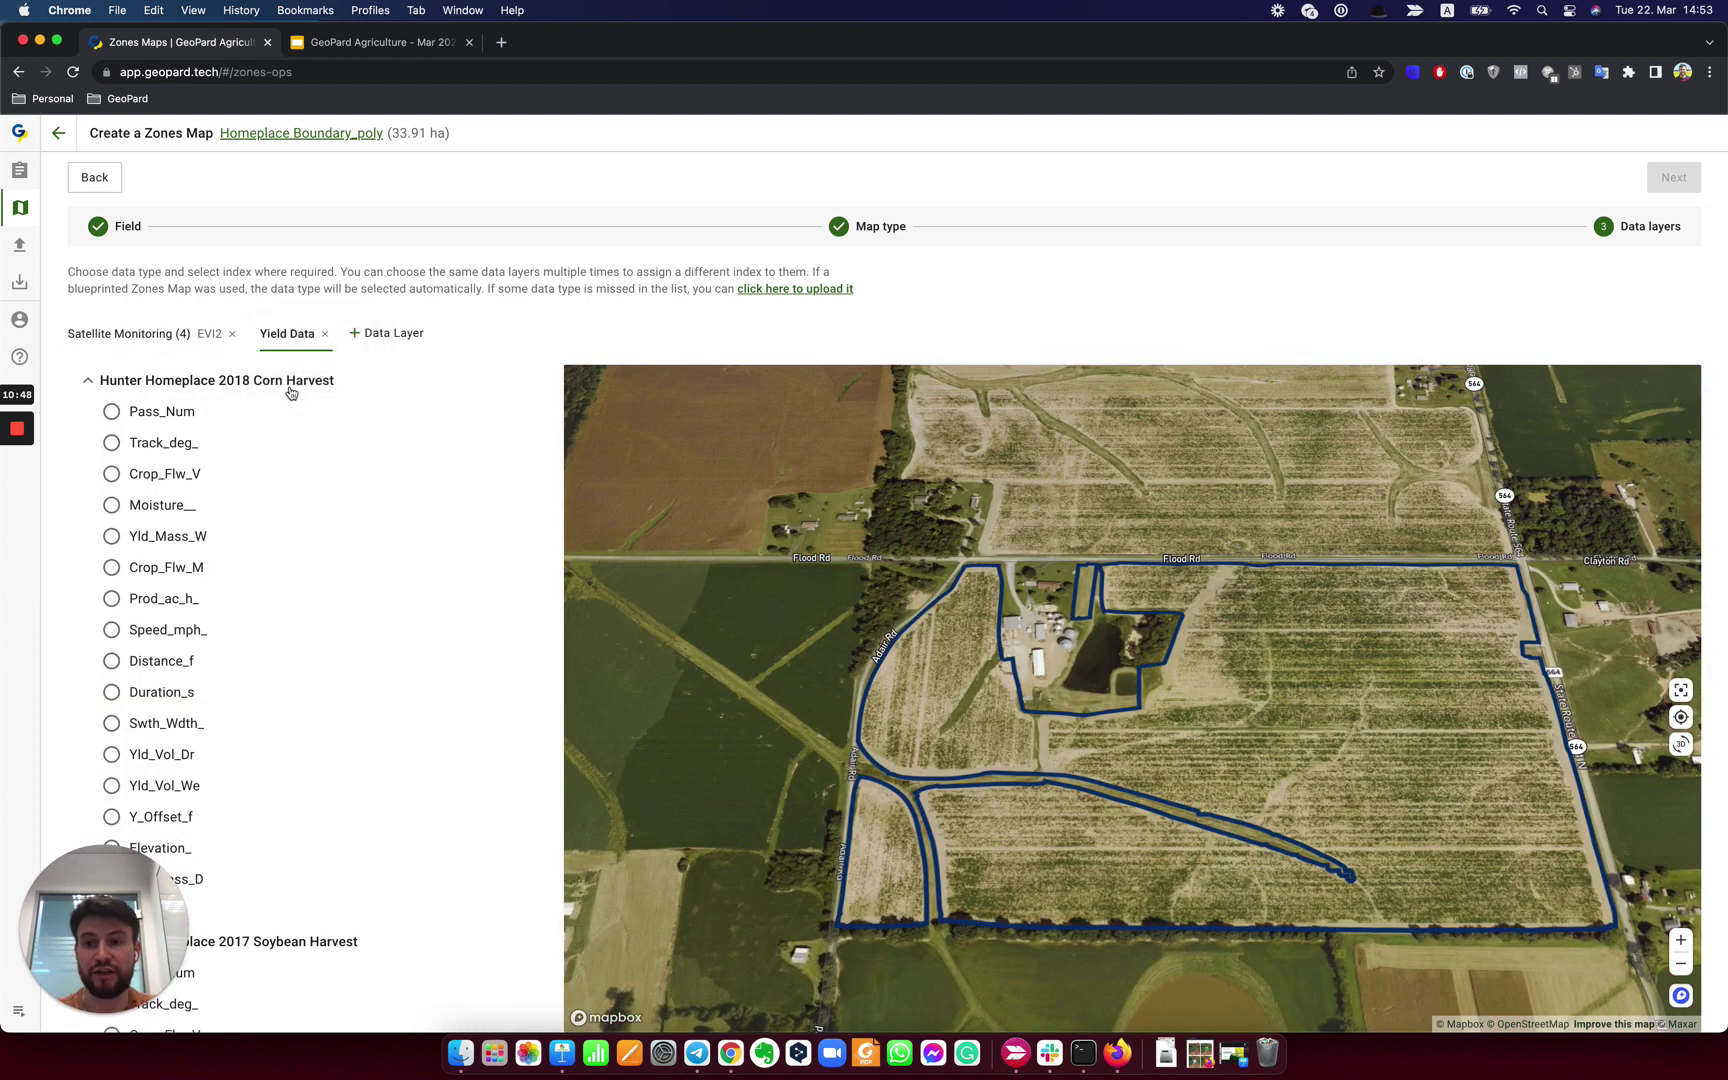
left_click(135, 384)
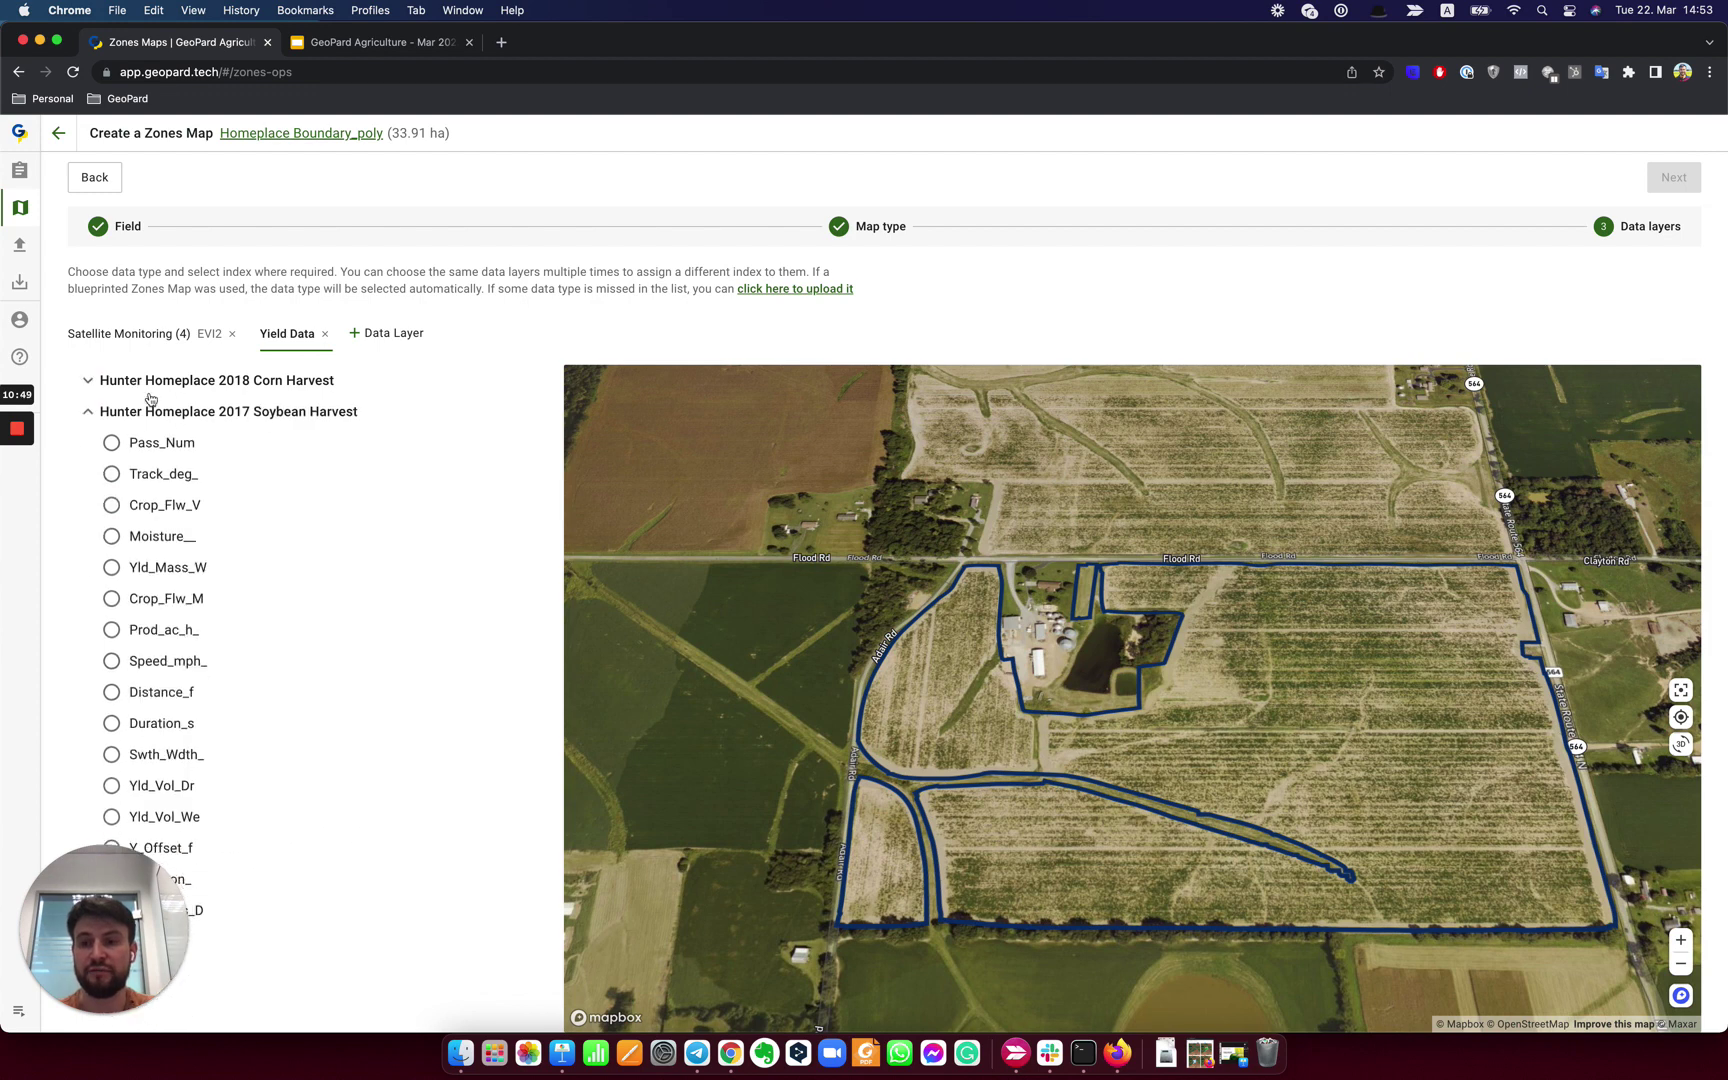
left_click(143, 574)
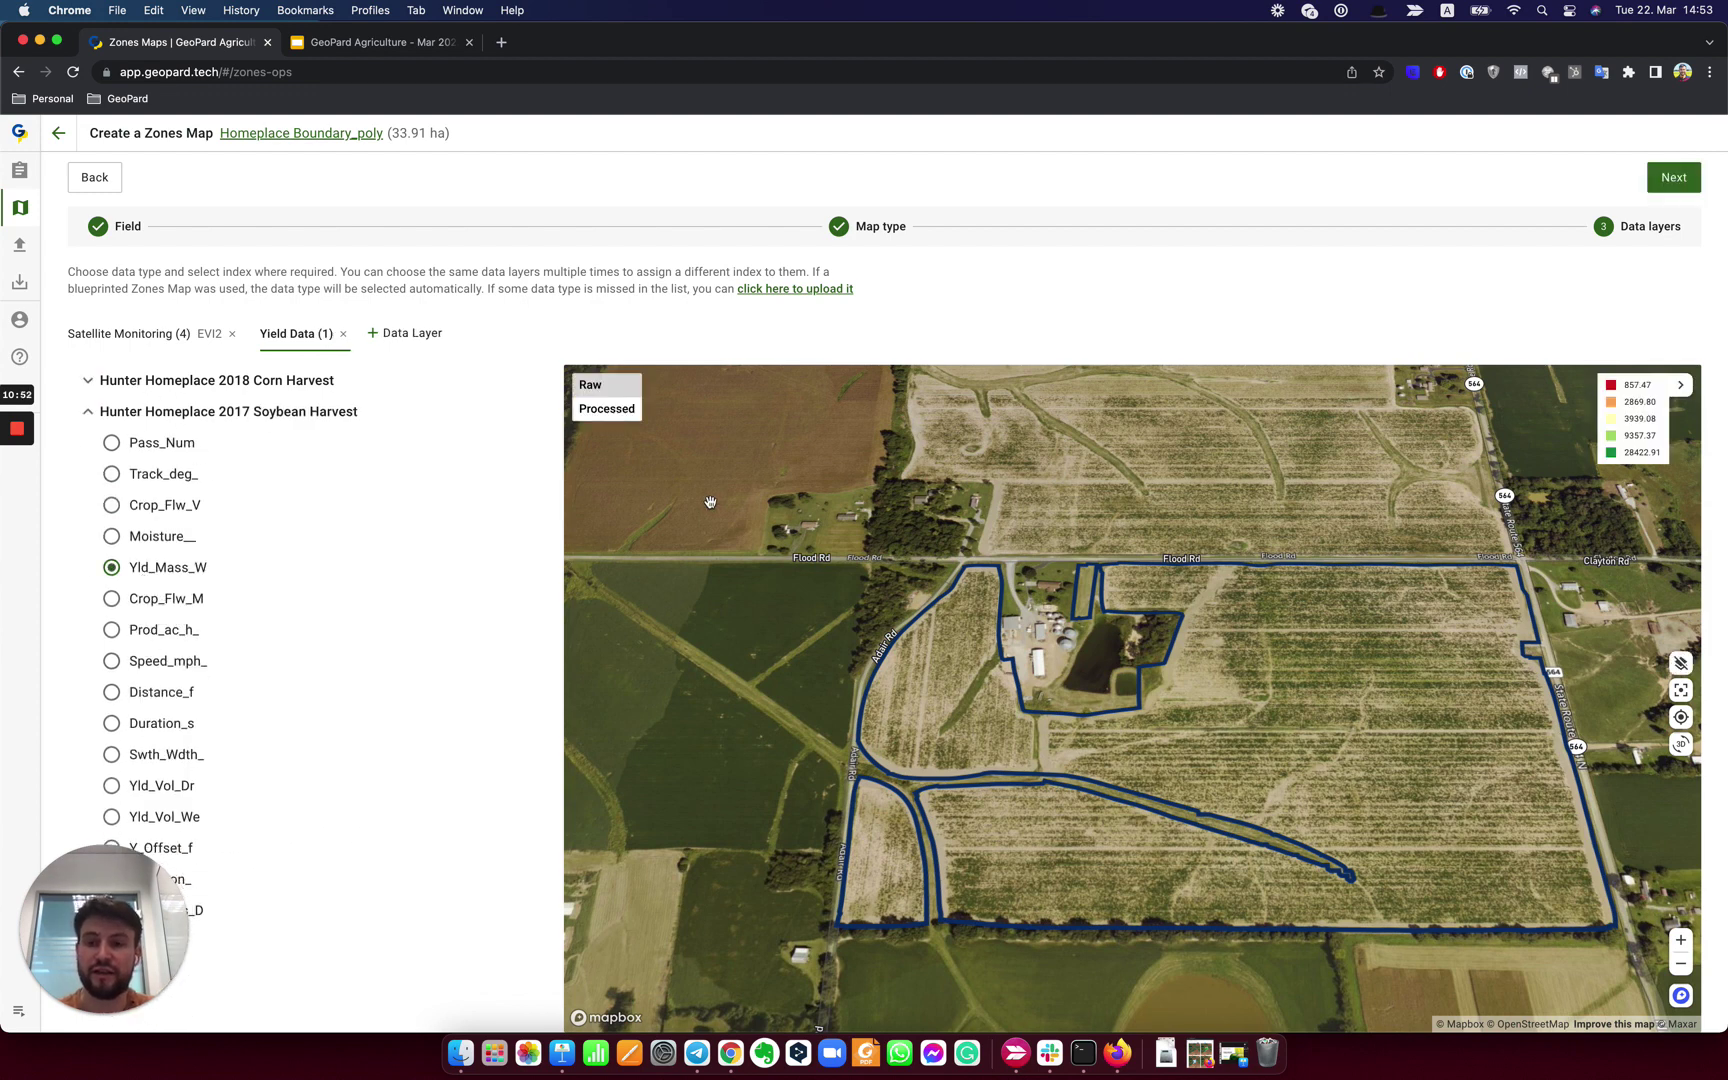
left_click(608, 418)
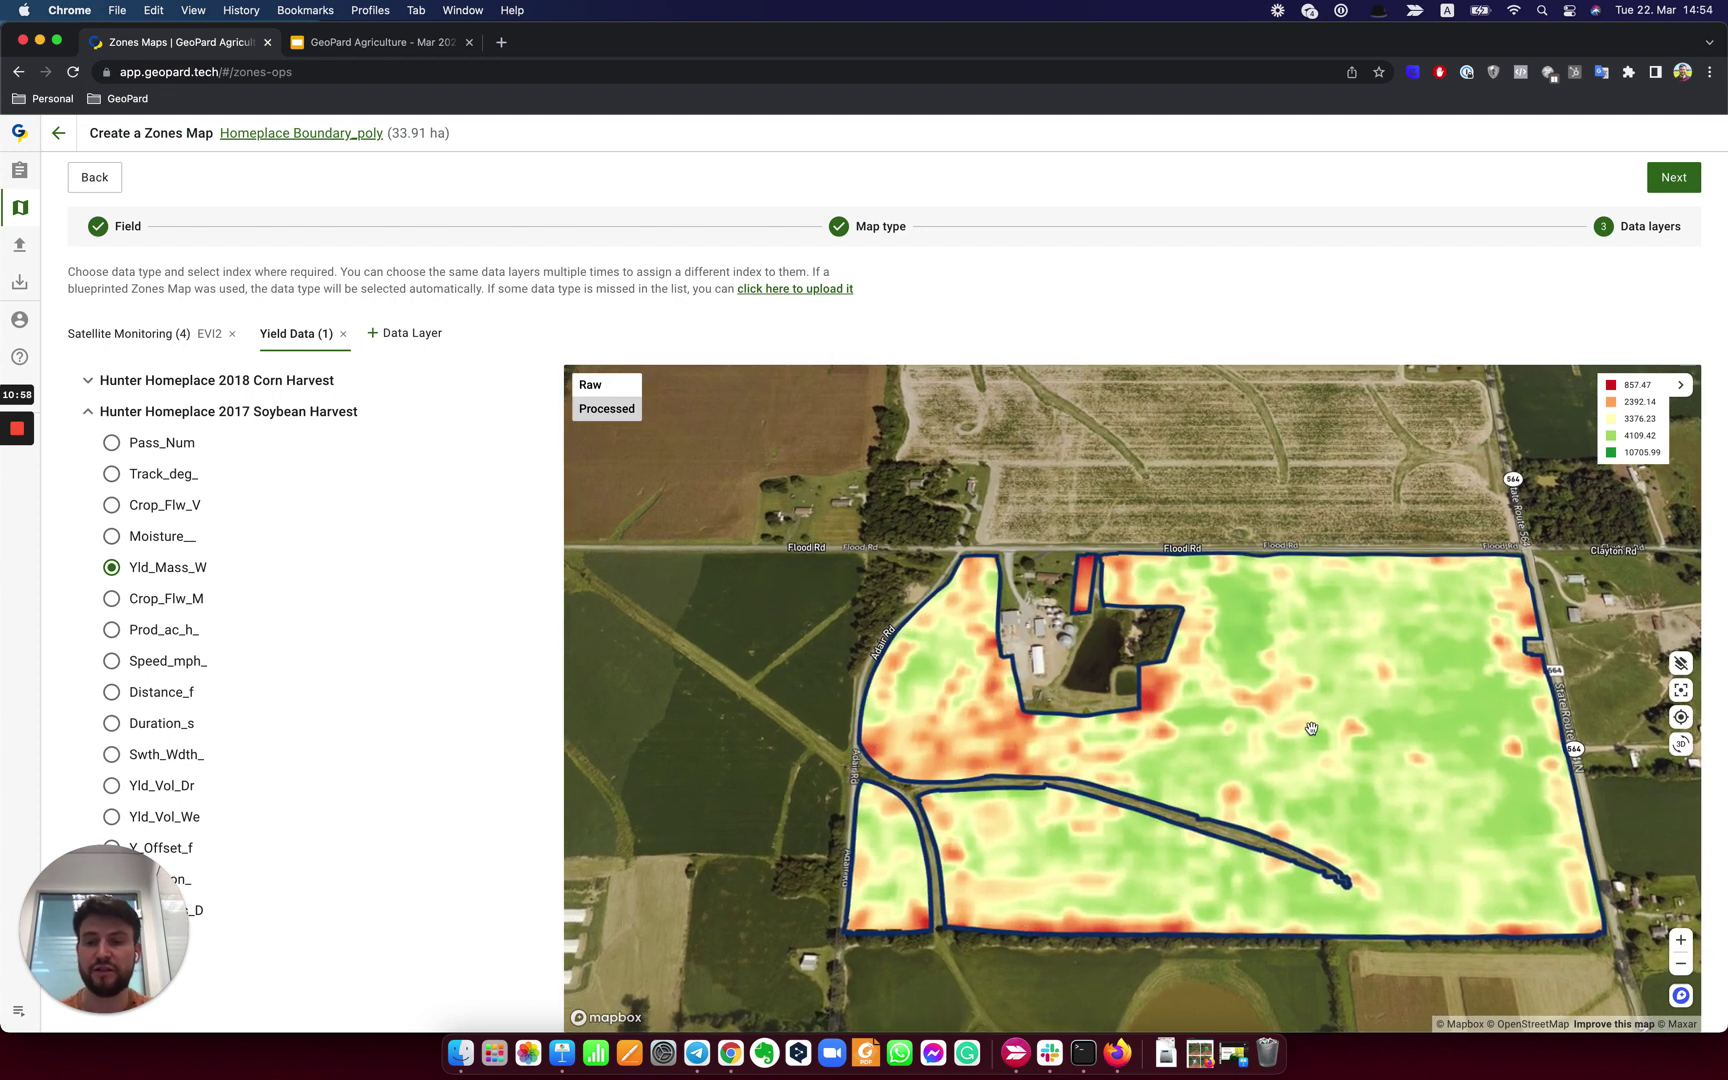
left_click_drag(1289, 573, 1260, 526)
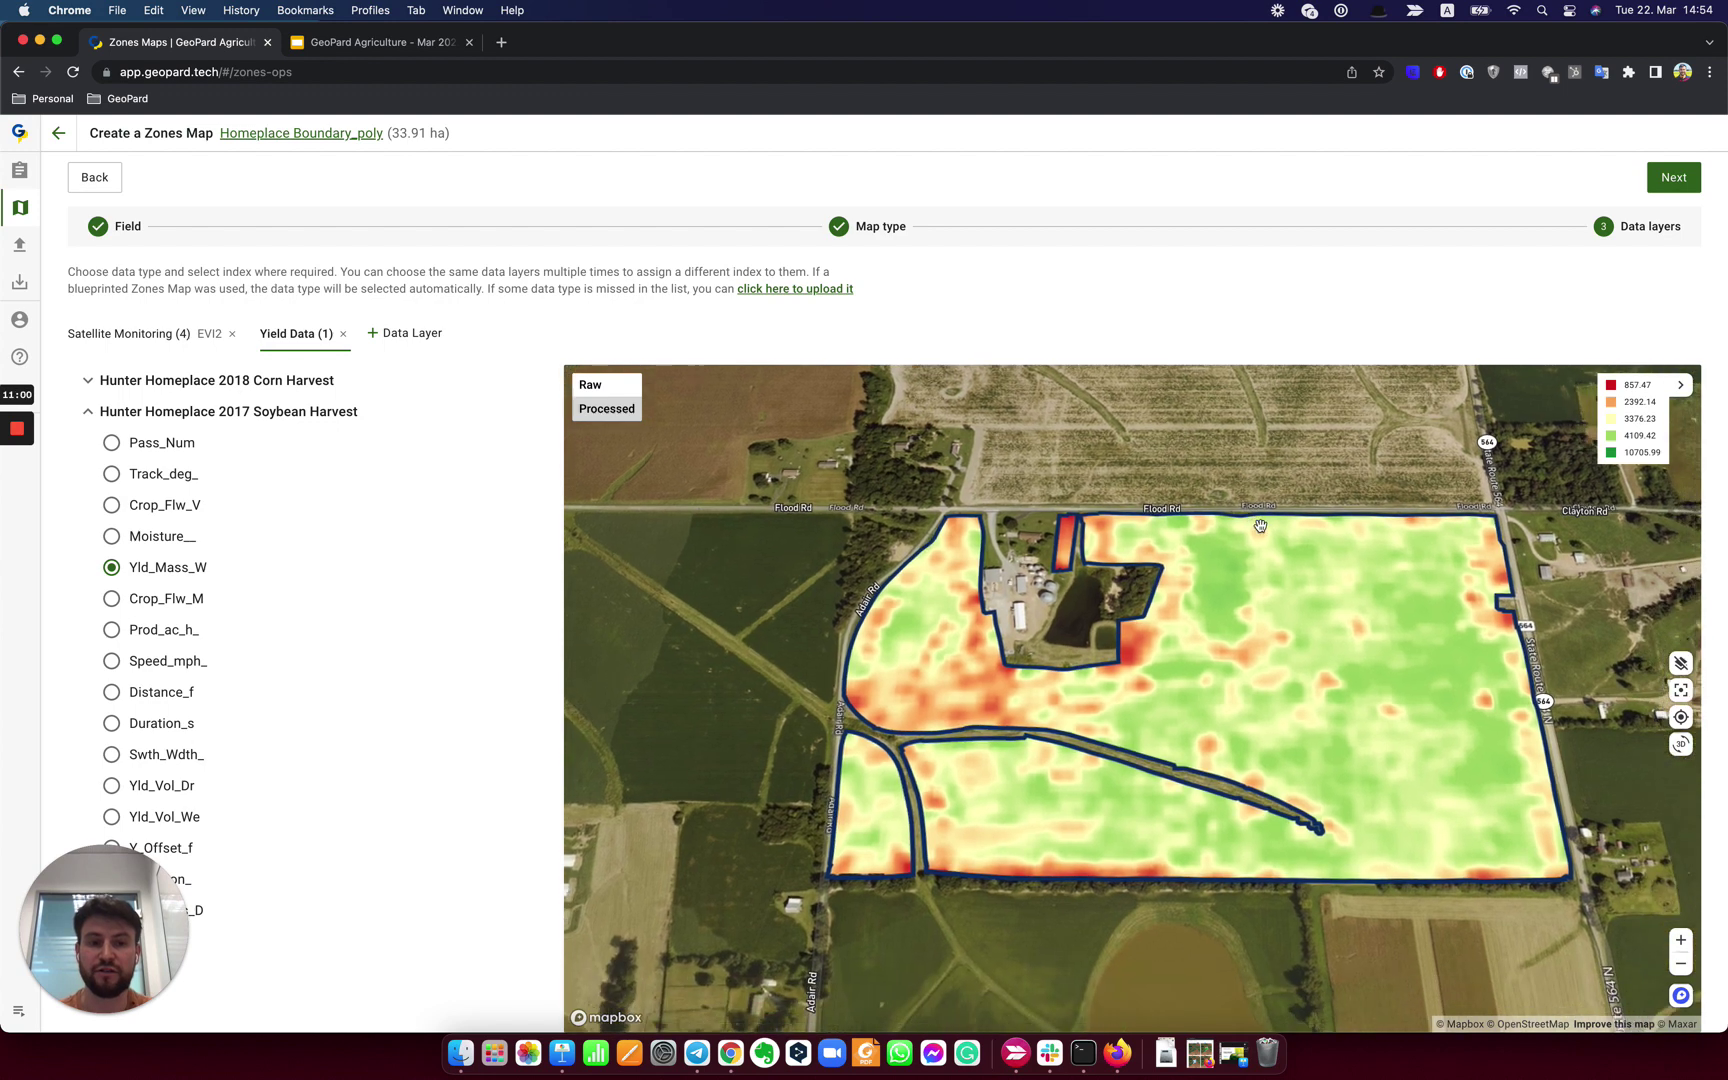
Add a Topography layer and preview dem and then slope from the first 2018 Corn Harvest dataset.
left_click(395, 342)
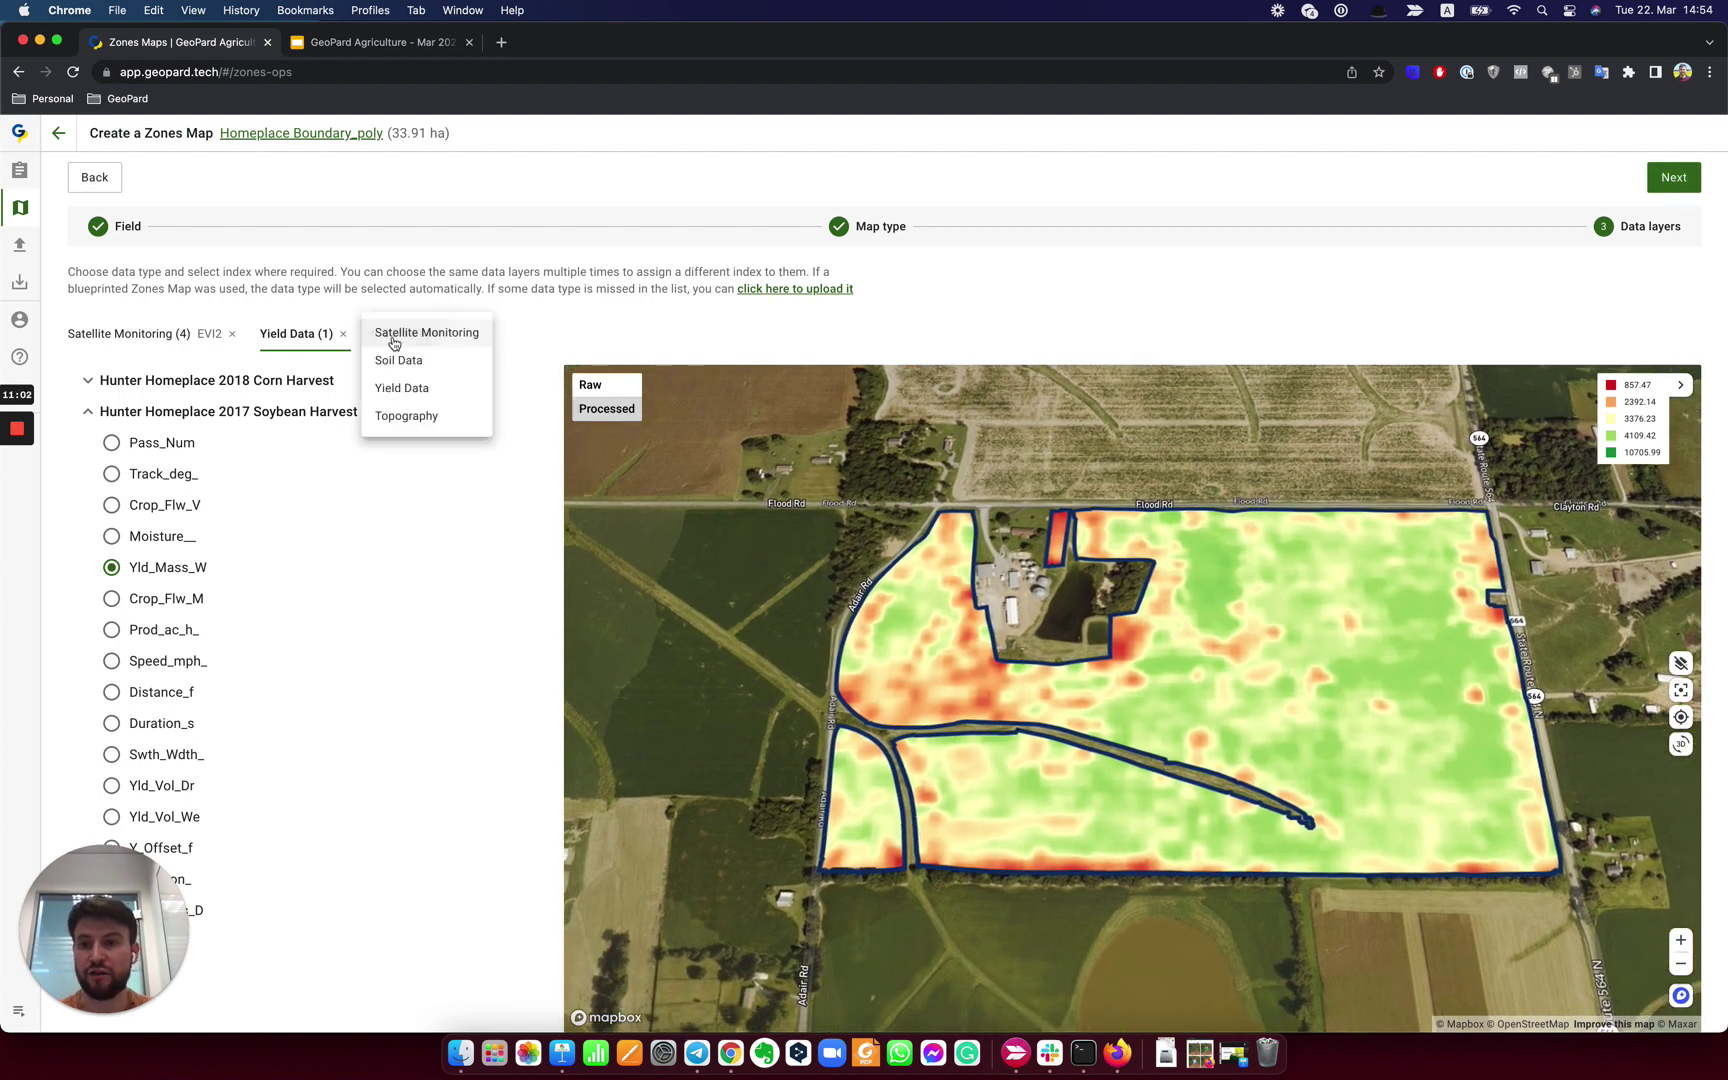
left_click(417, 416)
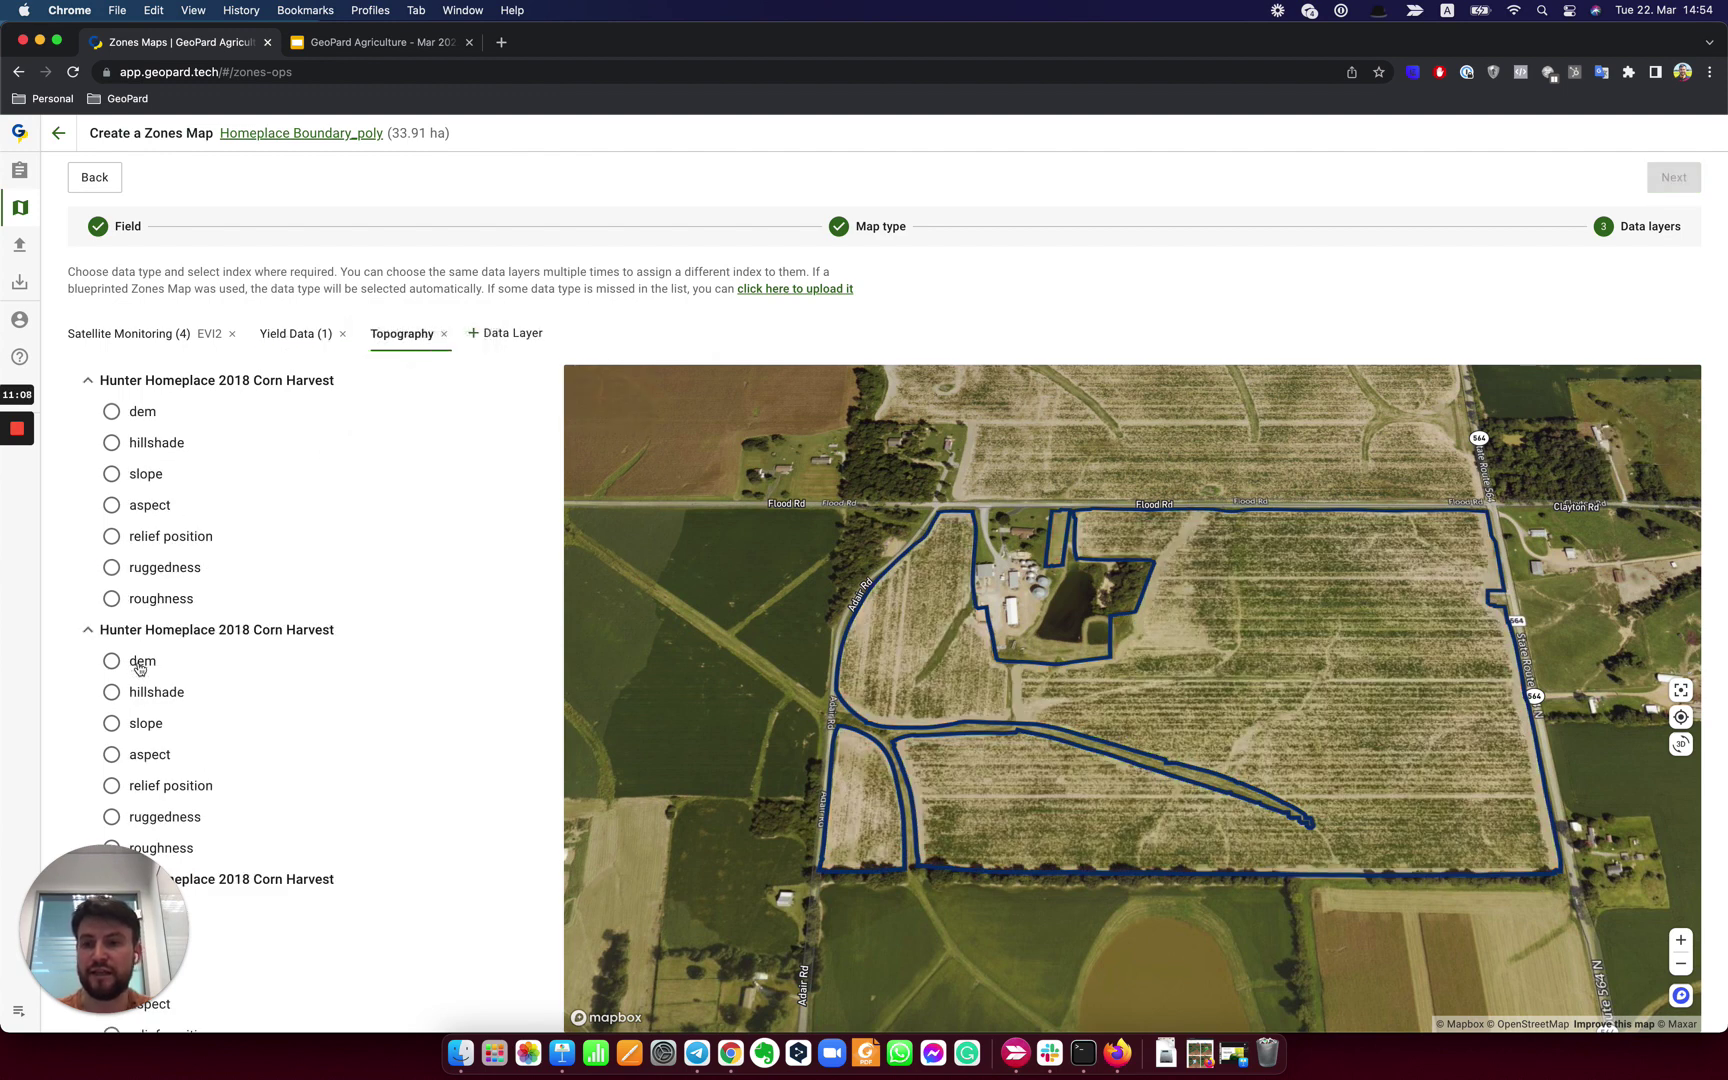
left_click(126, 418)
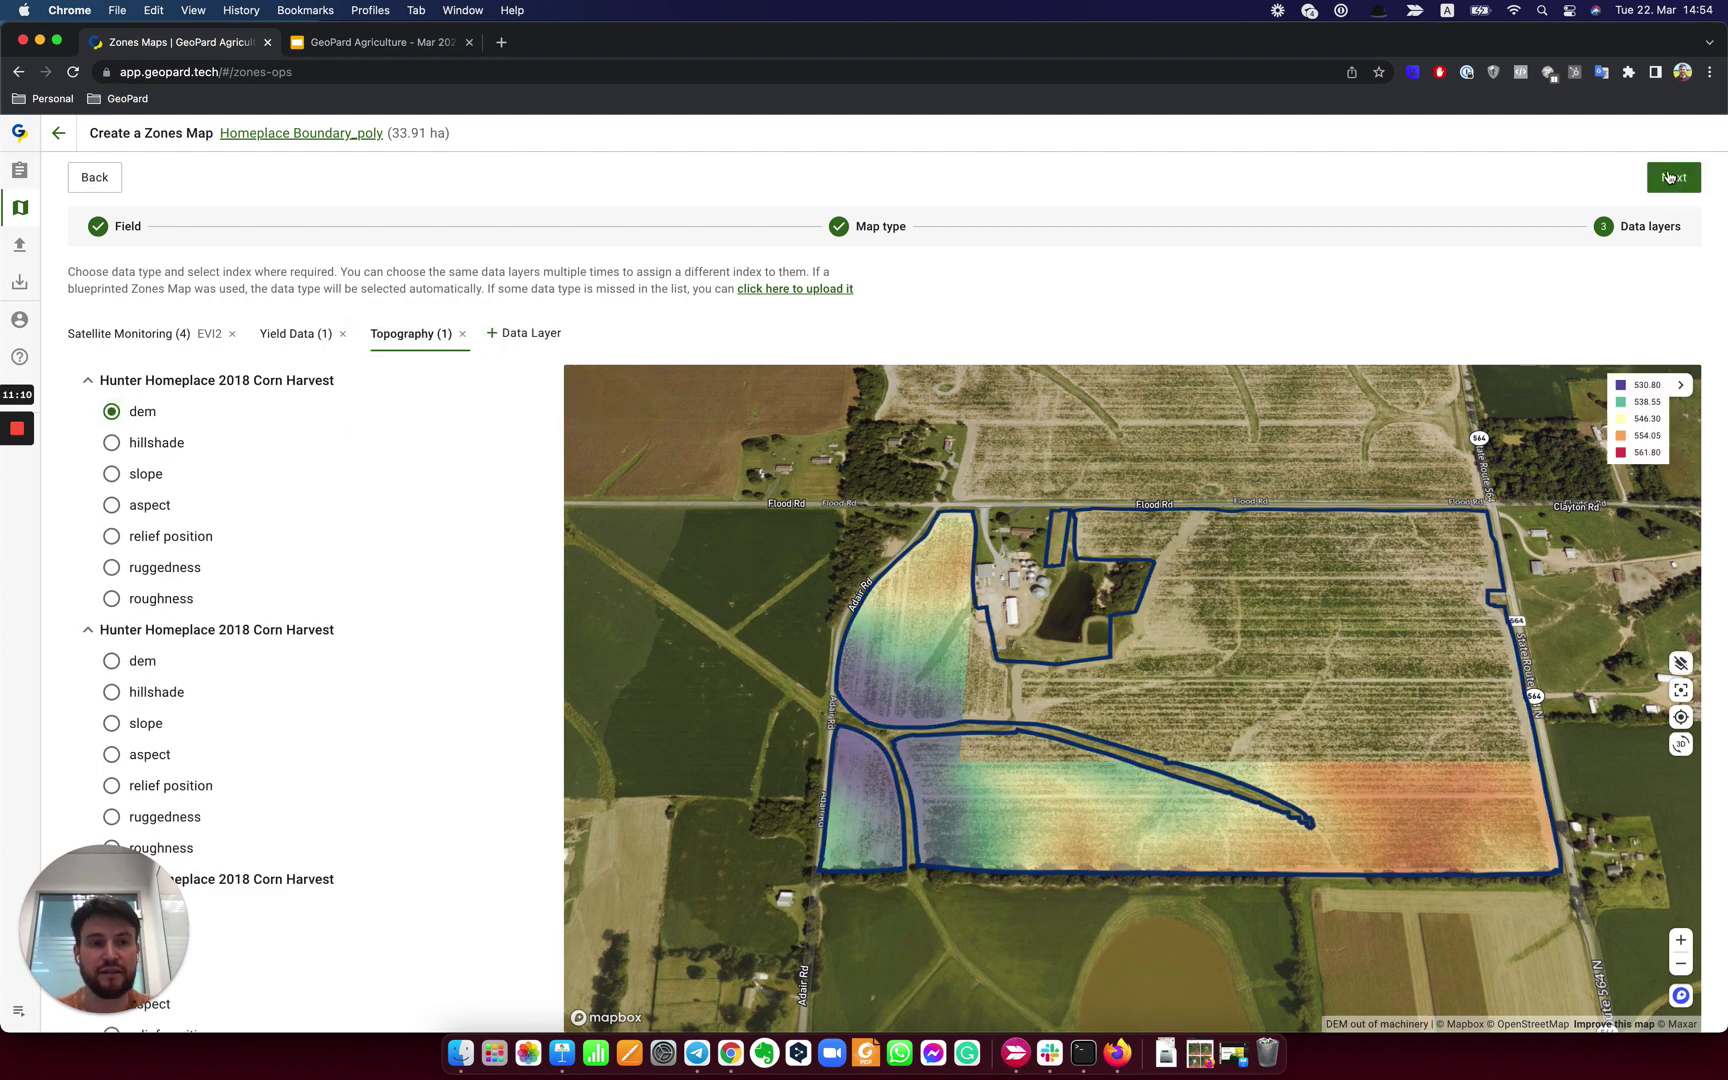
left_click(145, 475)
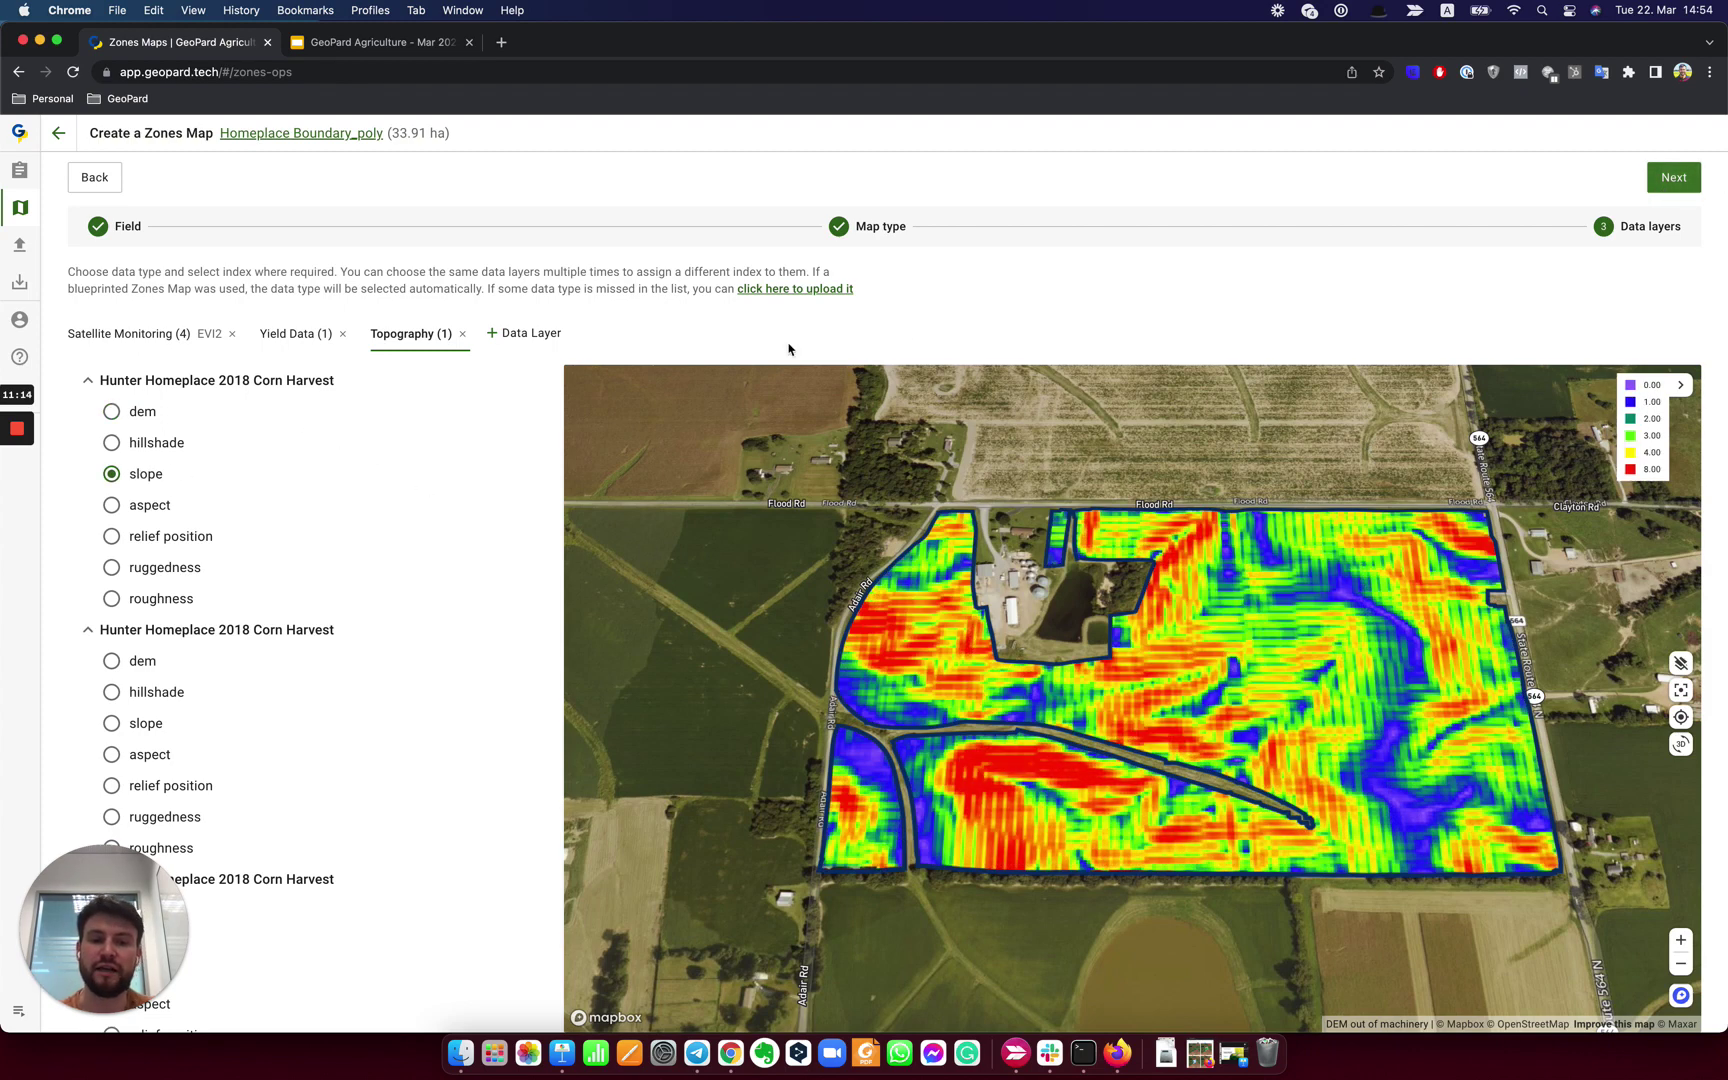
Change the Topography layer's source to the slope attribute of Digital Elevation.
left_click(138, 381)
scroll(137, 443, "down", 10)
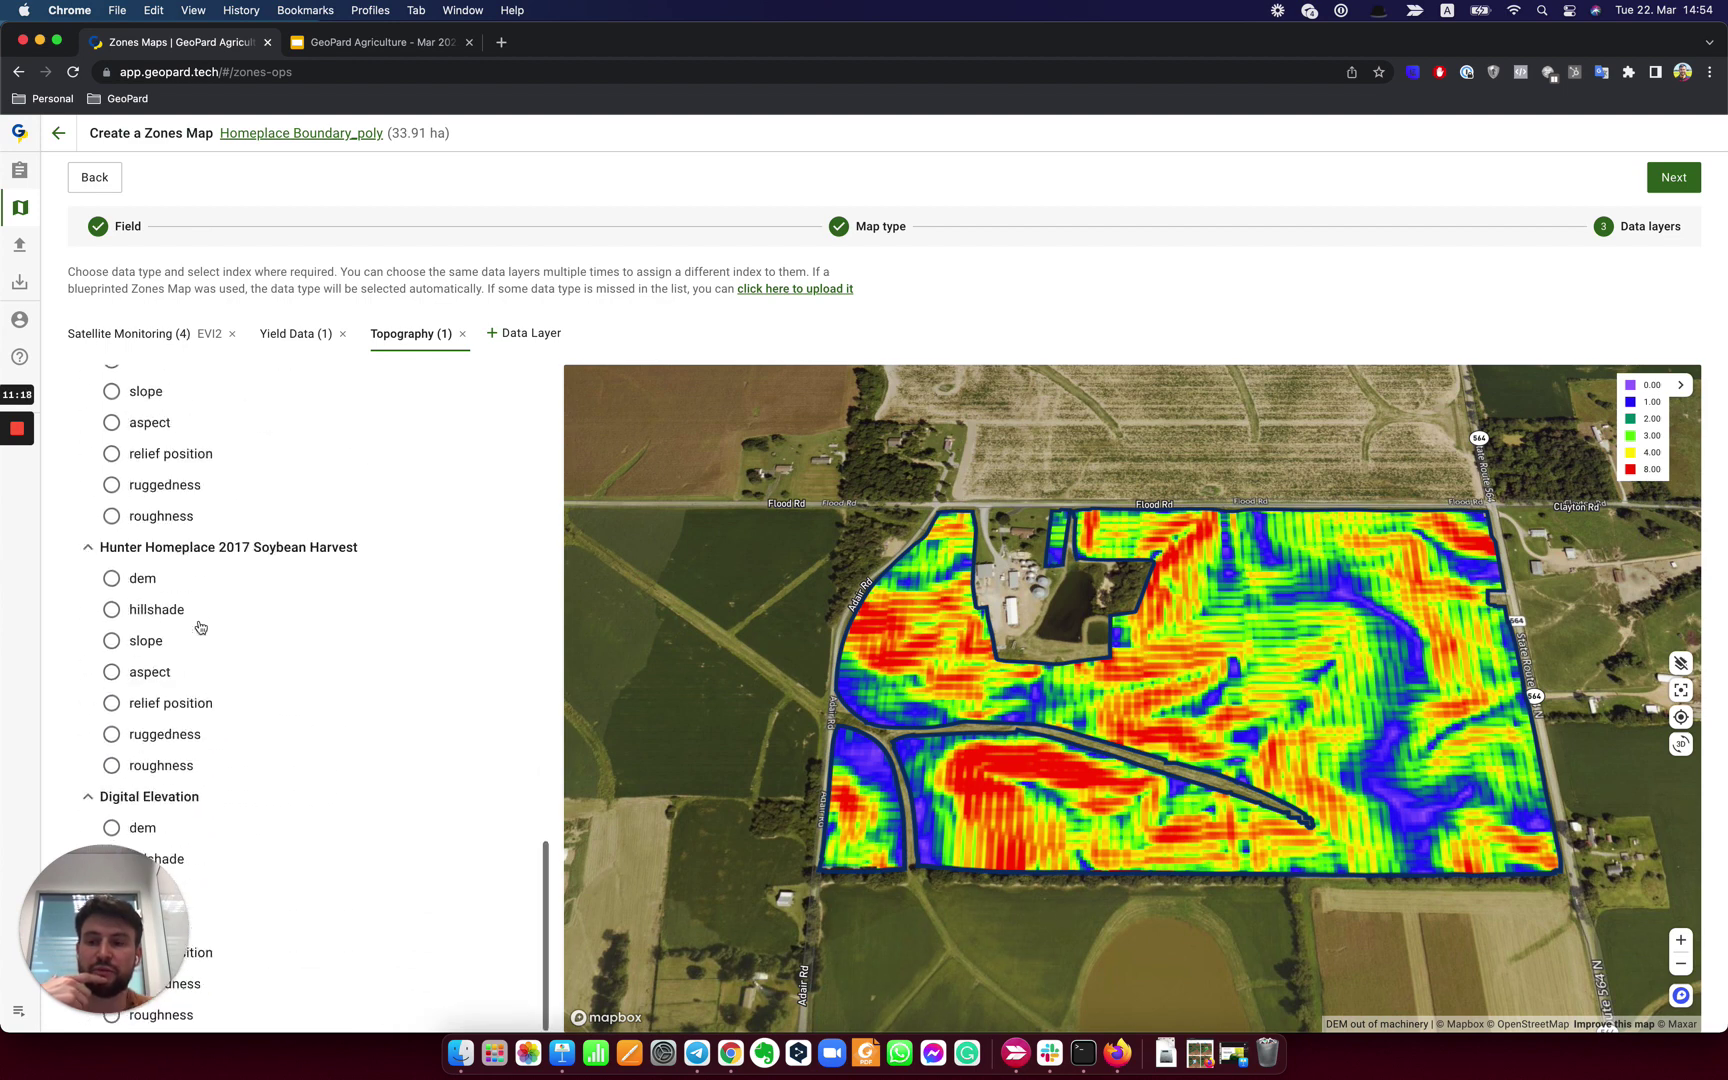
left_click_drag(121, 900, 306, 702)
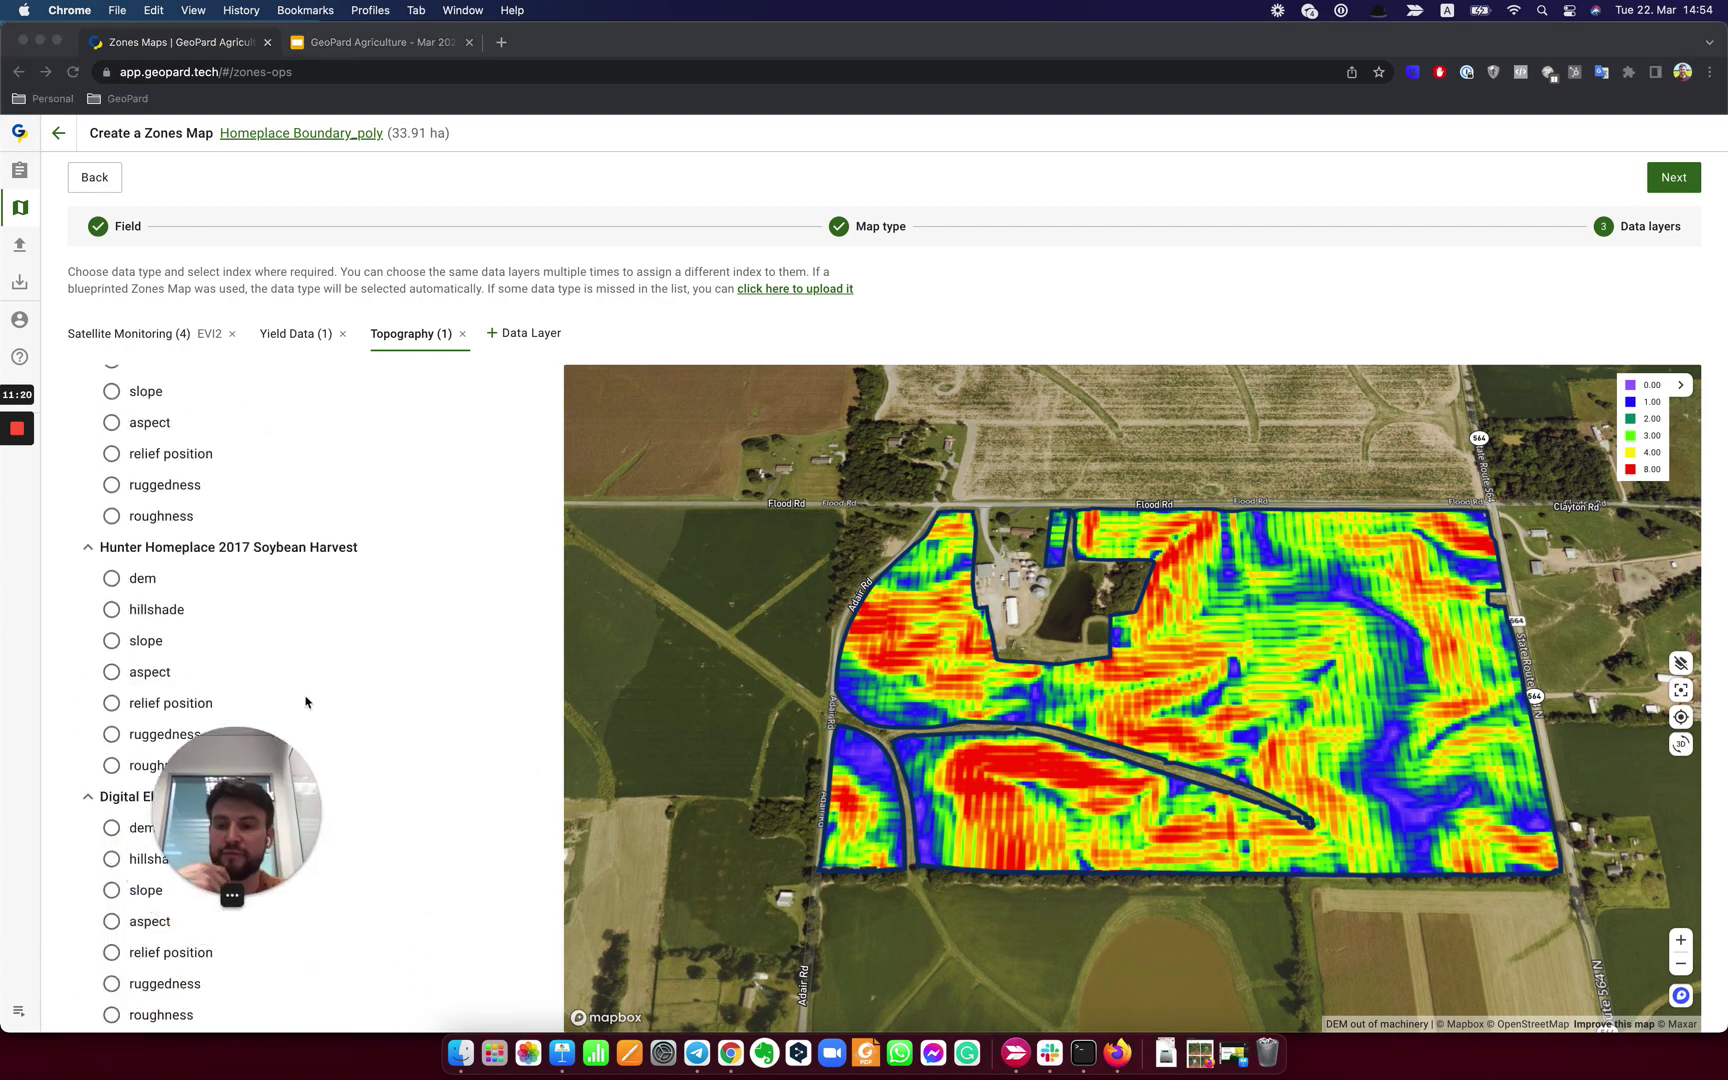
left_click(171, 862)
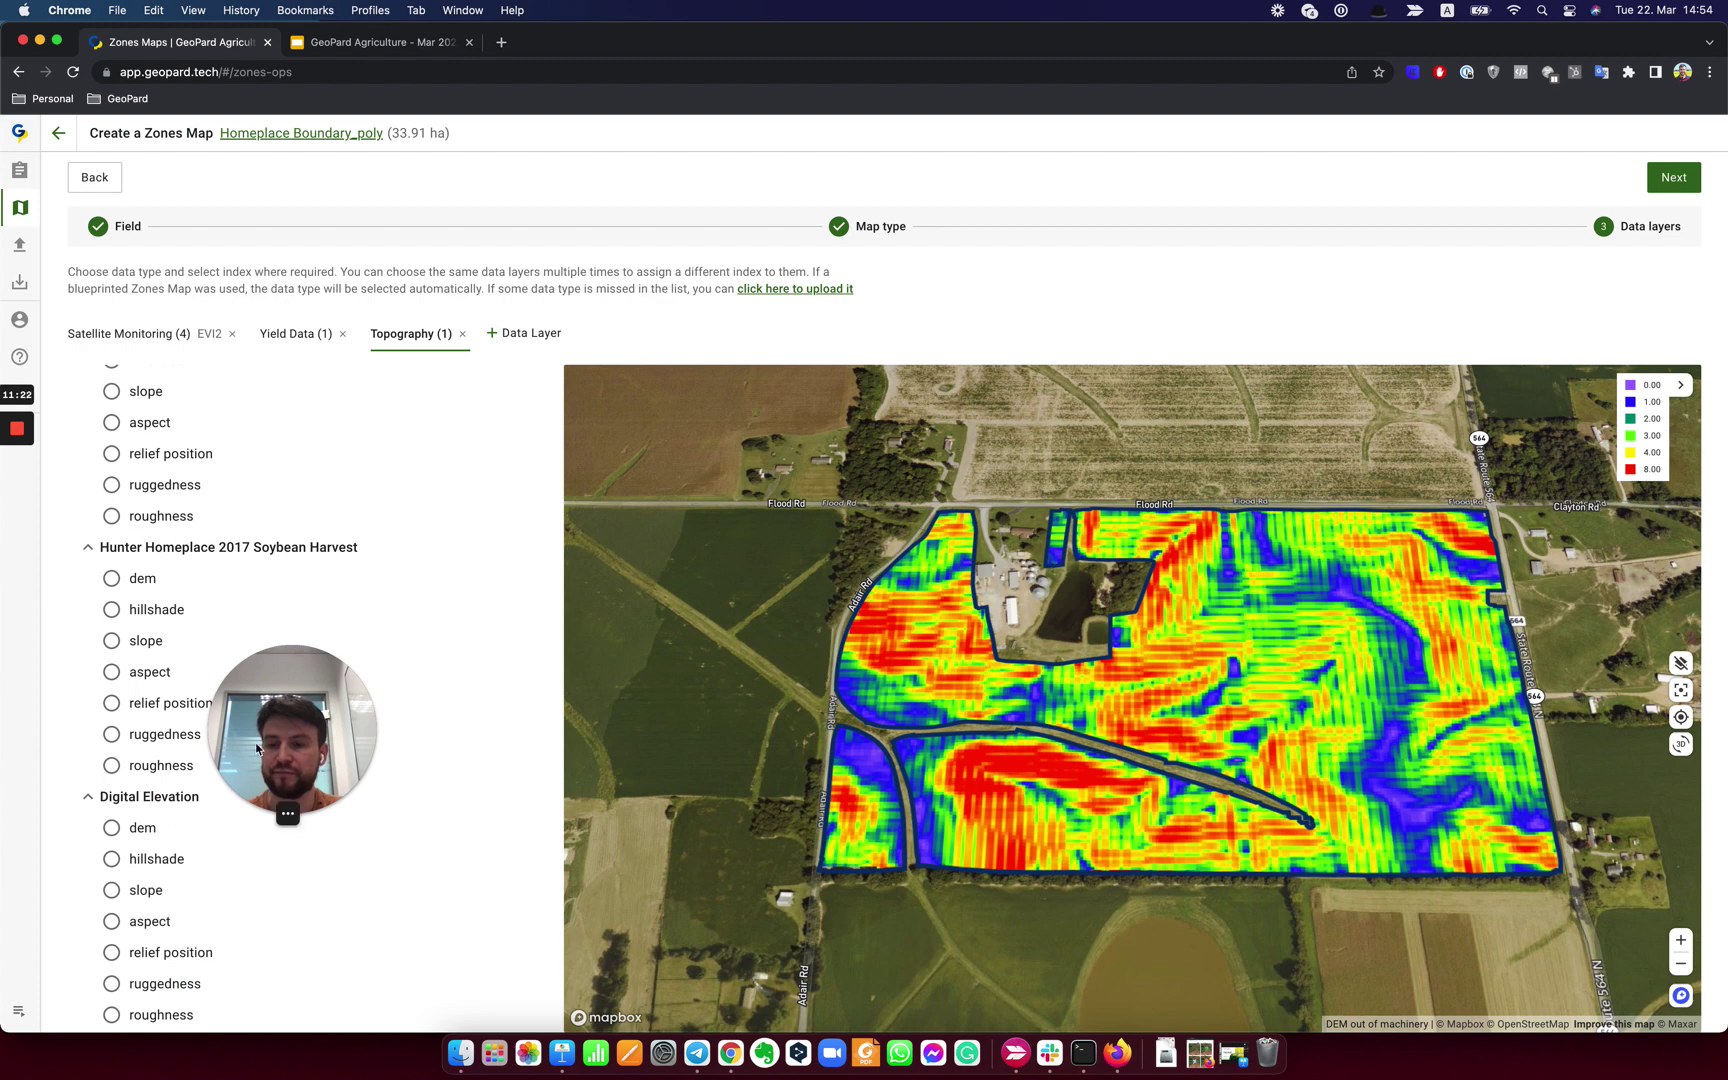
left_click(111, 890)
left_click_drag(228, 786, 137, 873)
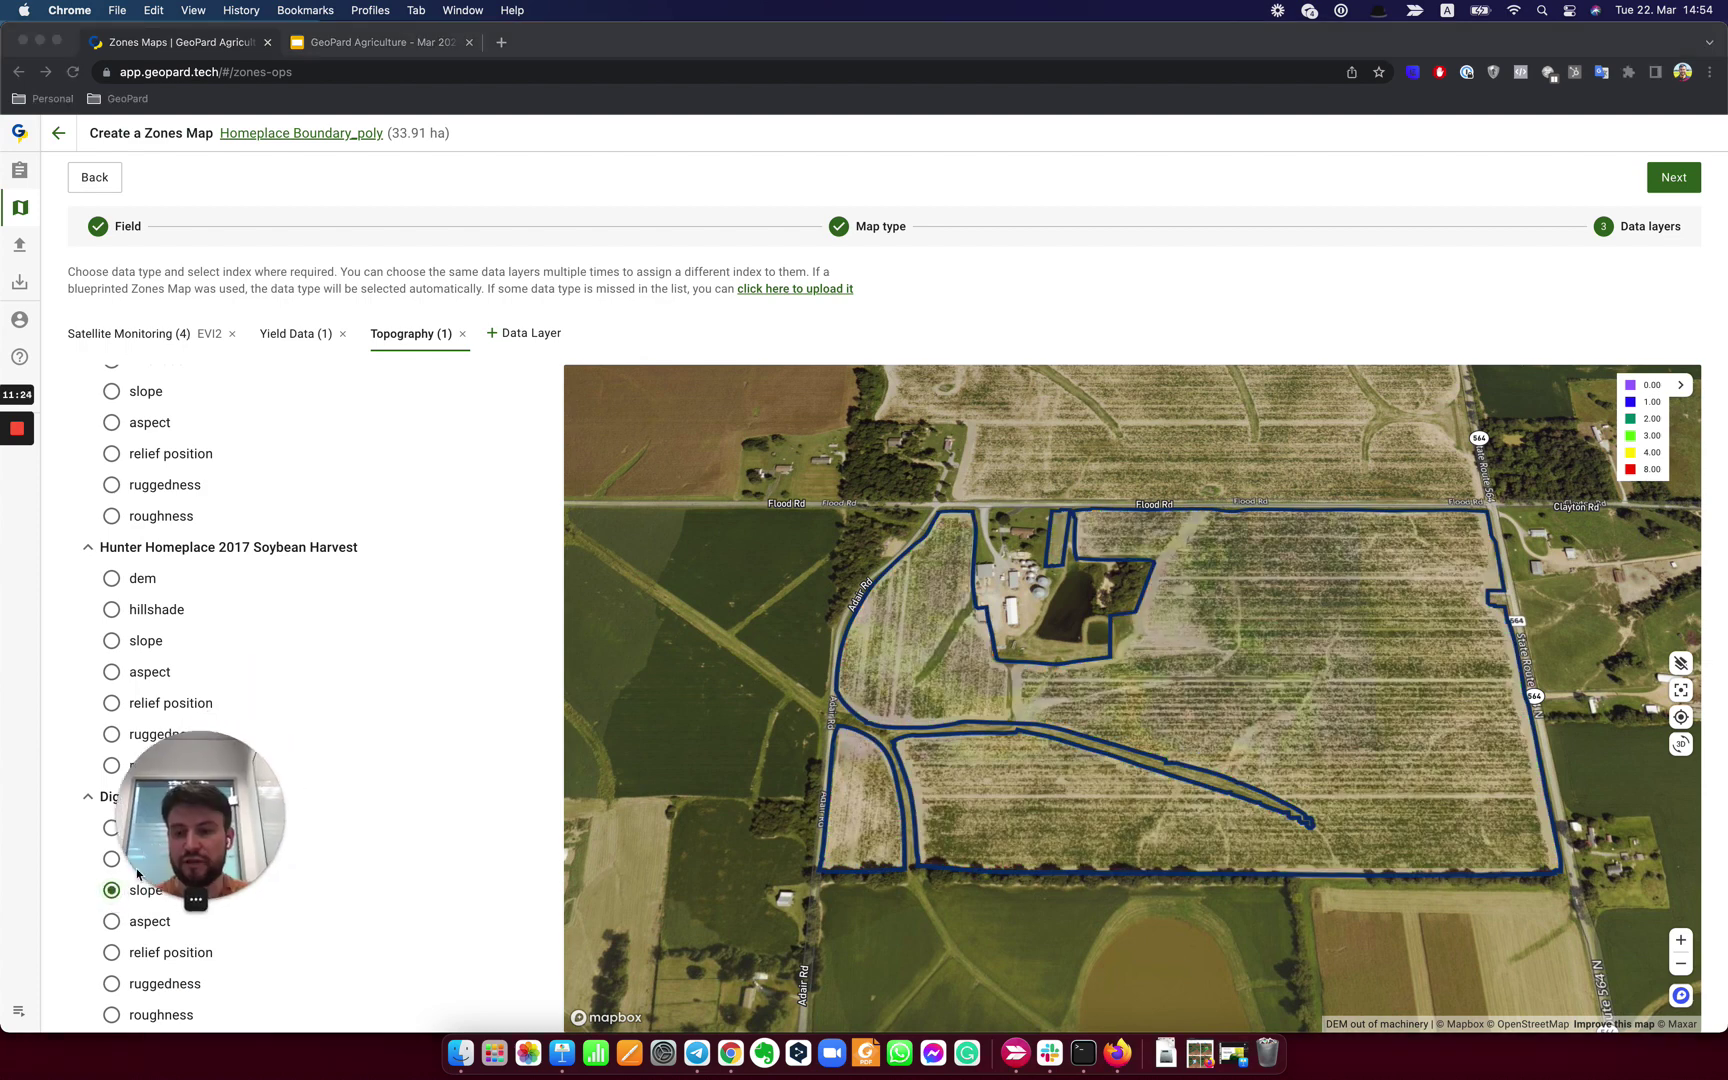
Inspect the Digital Elevation slope map over the field in a tilted view and continue to the zones map settings.
left_click(1230, 642)
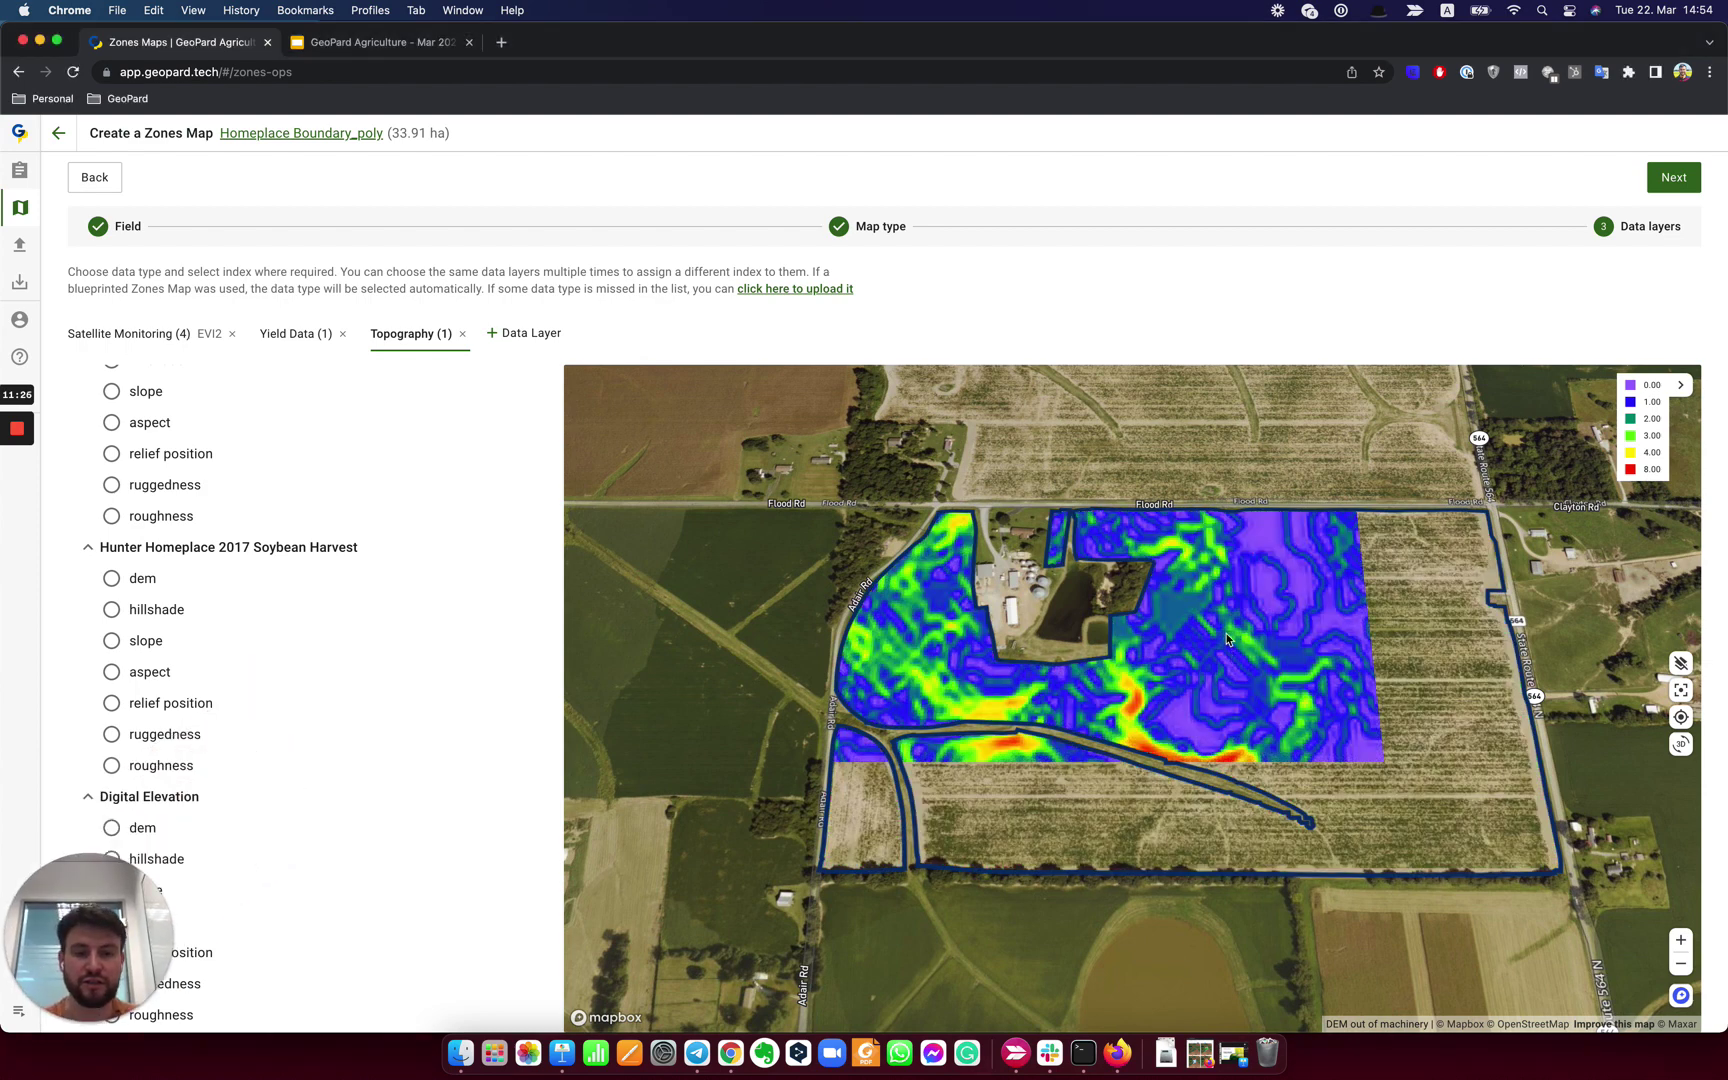
mouse_move(1141, 751)
left_mouse_down()
mouse_move(1140, 710)
mouse_move(1211, 693)
mouse_move(1150, 716)
left_mouse_up()
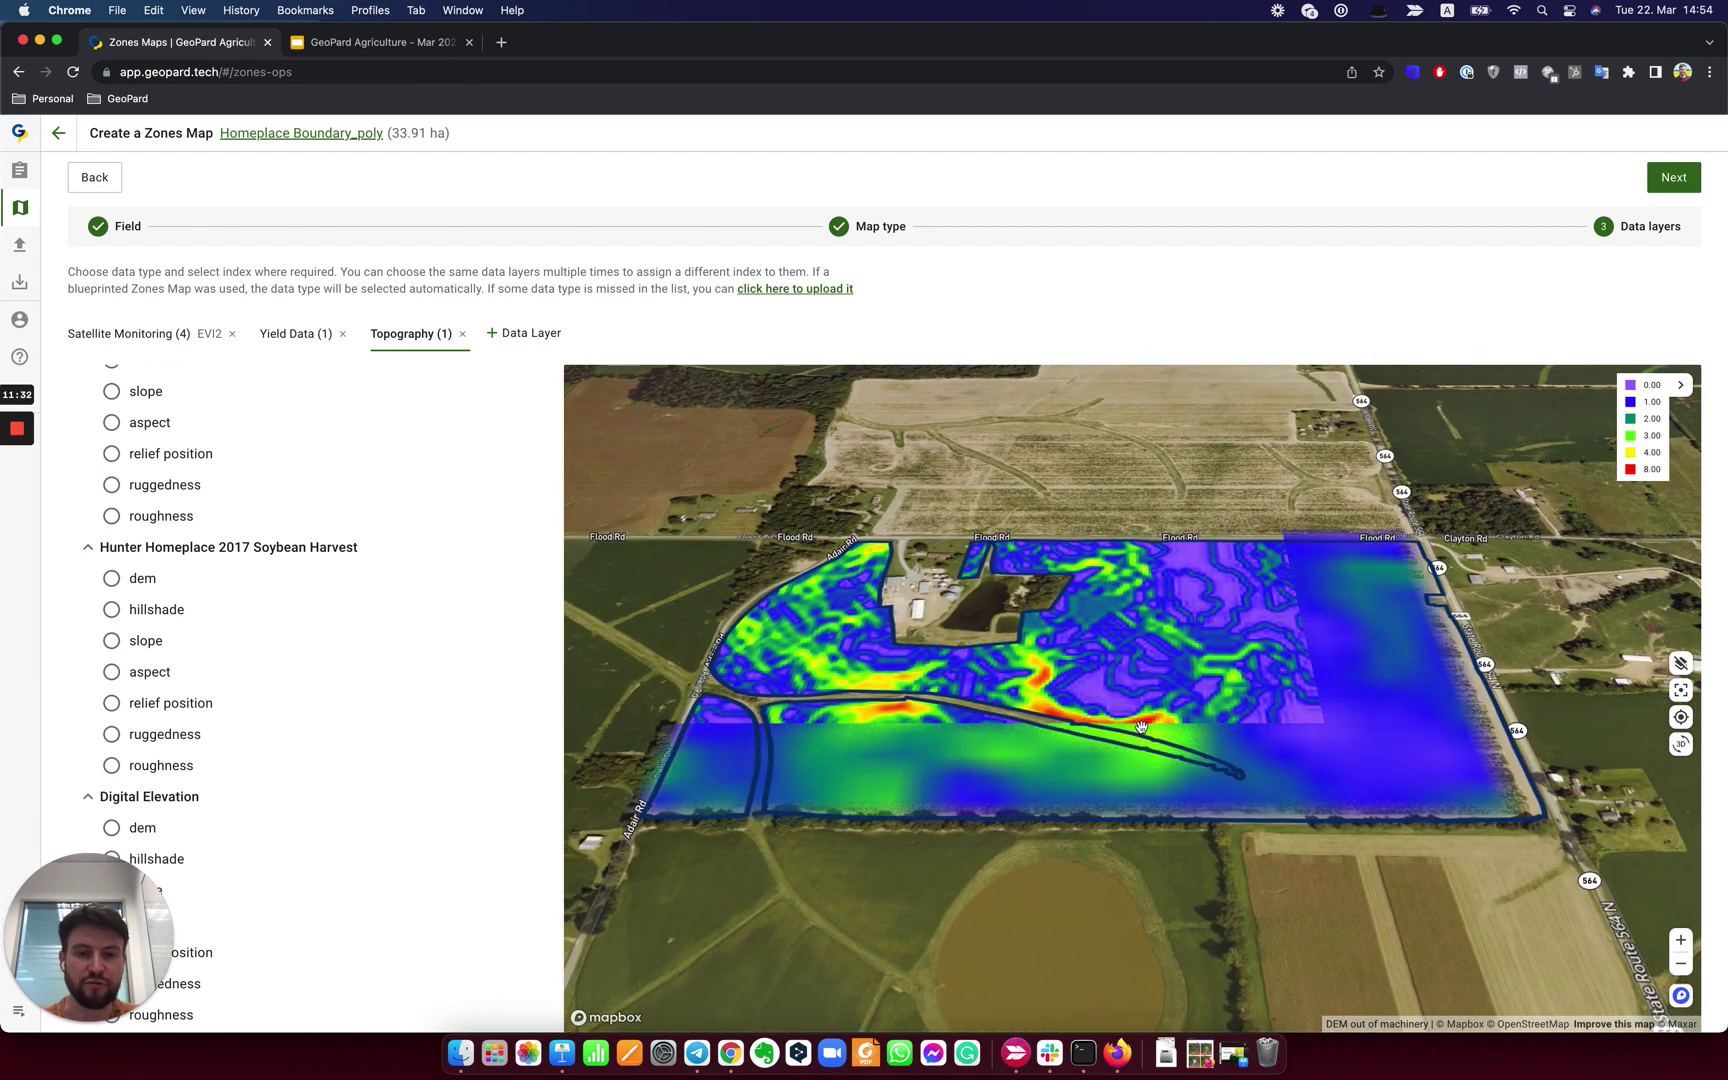
left_click(1677, 177)
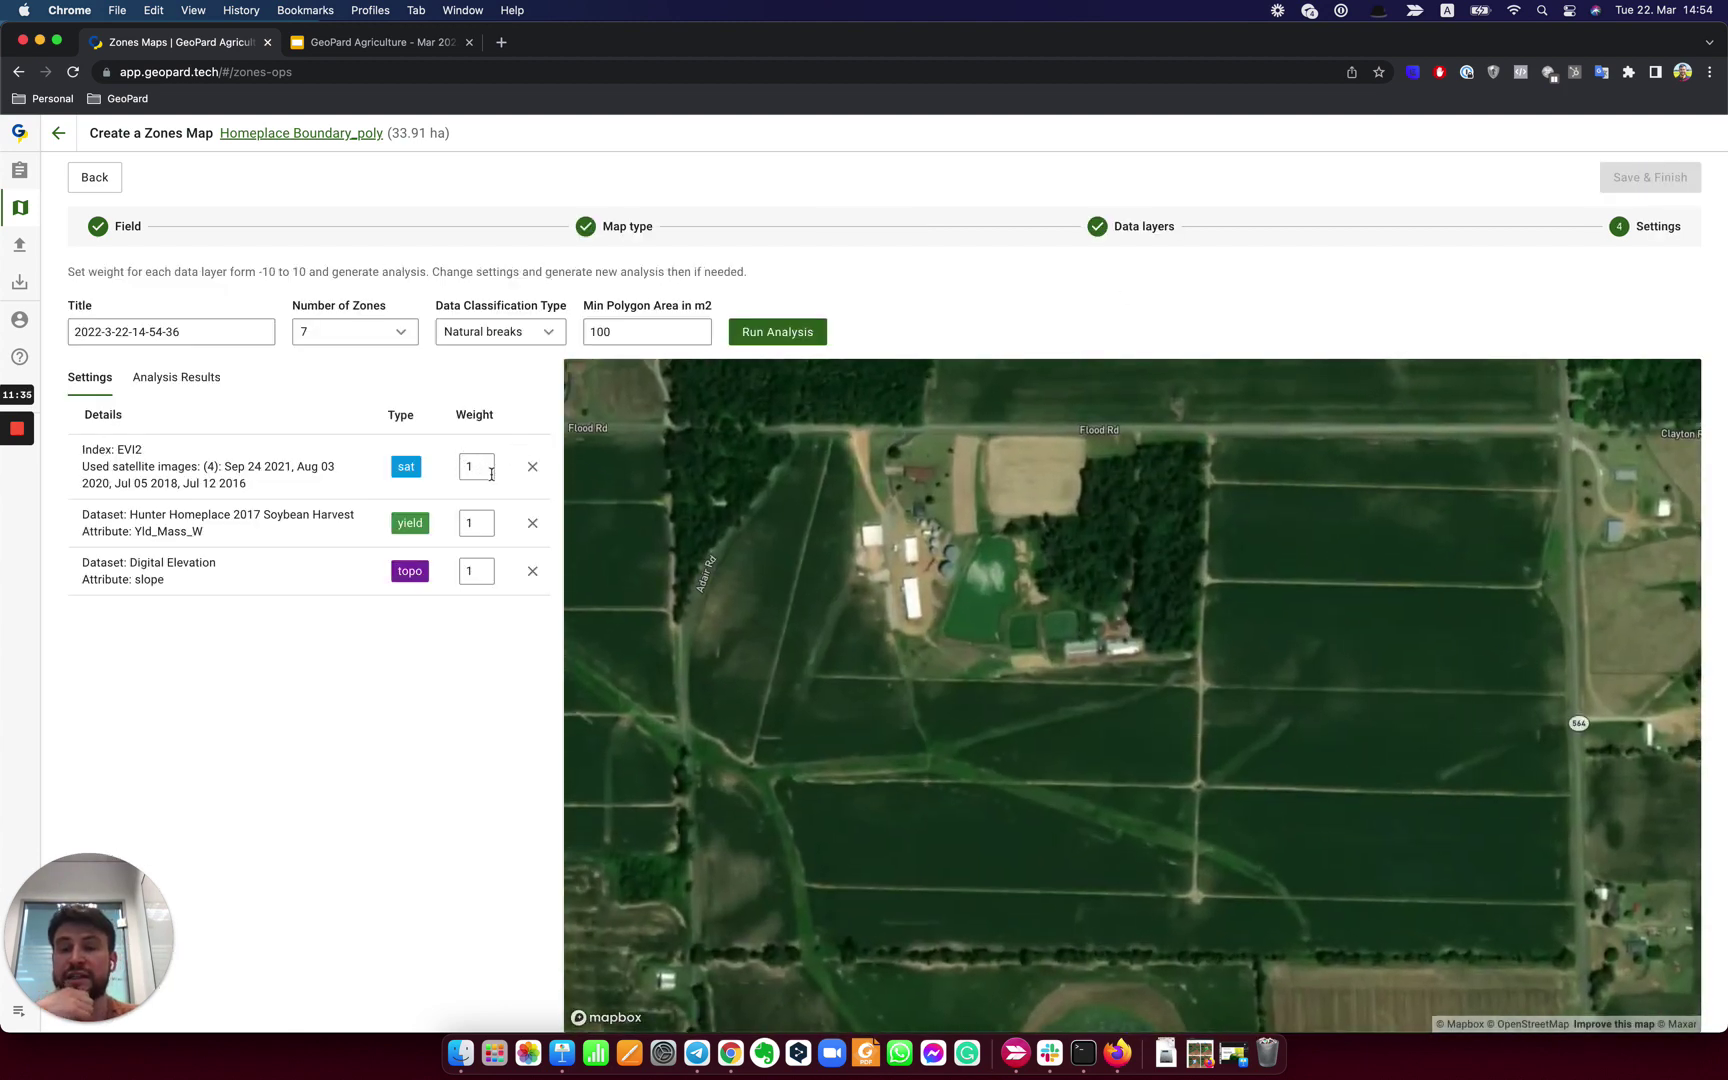
Title the zones map "Imagery + Yld + Slope" and set the weight of the topography slope layer to -1.
left_click(477, 468)
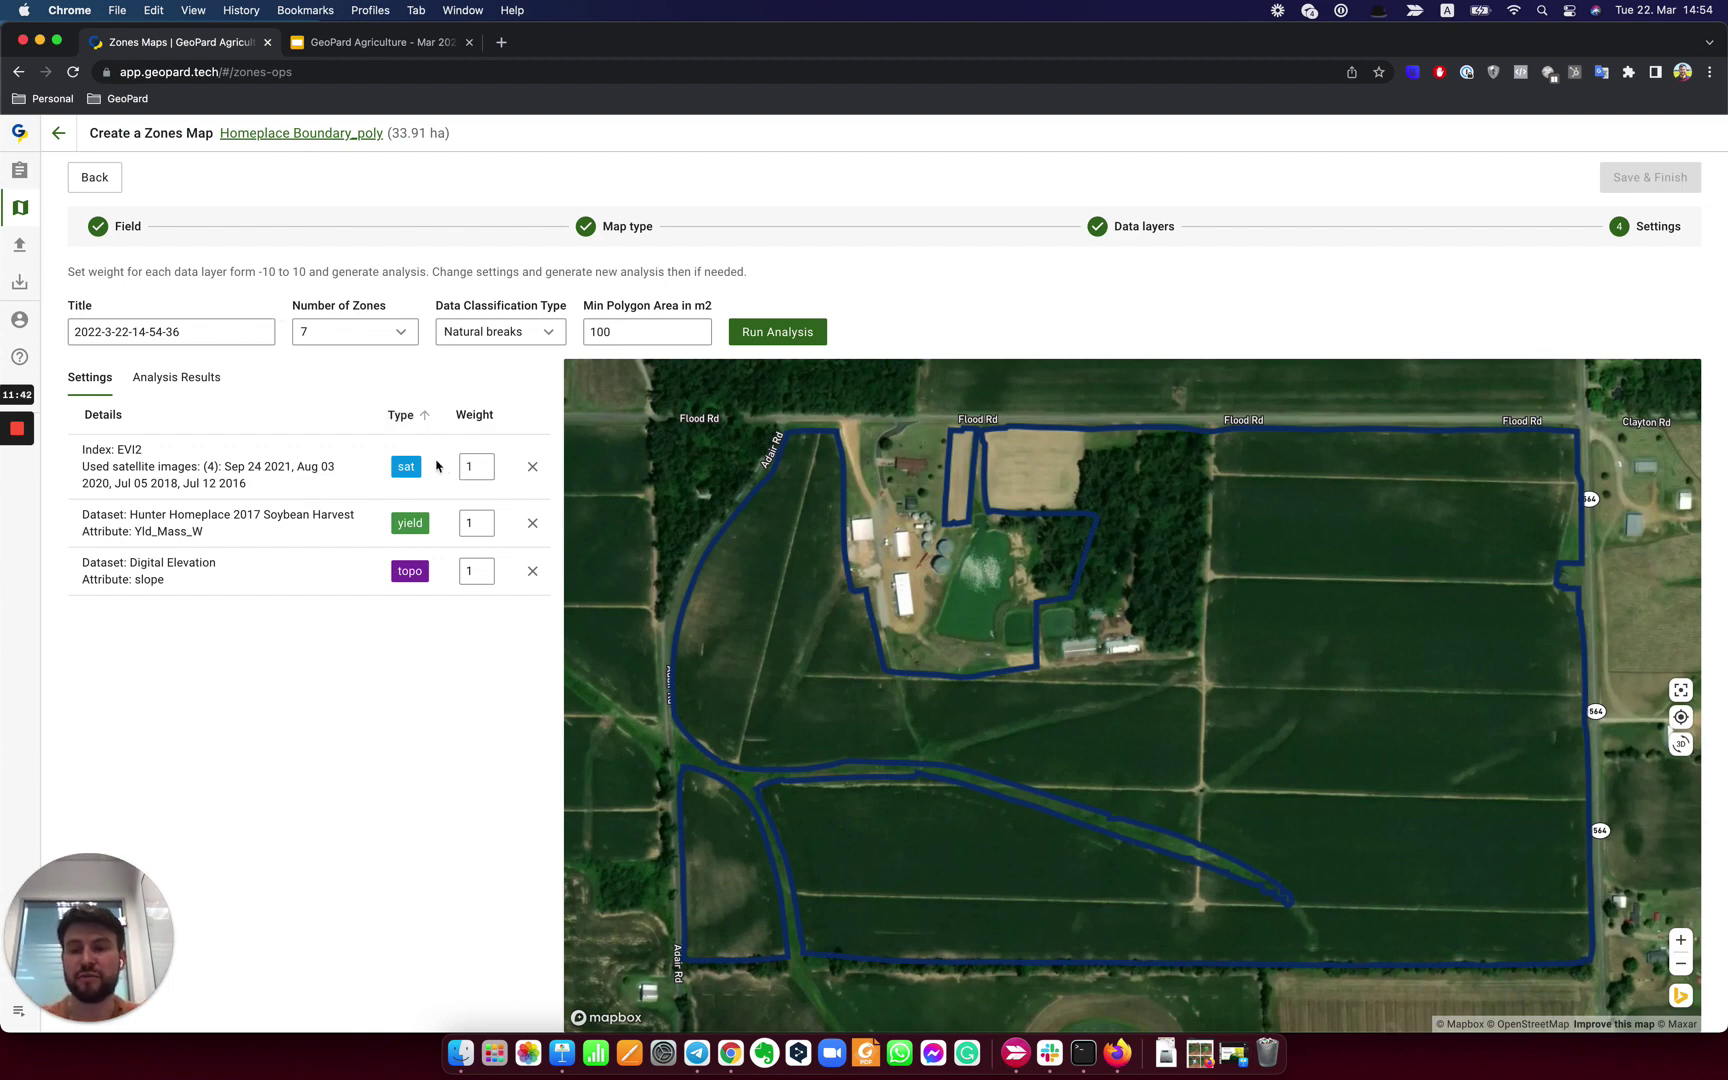
left_click_drag(475, 462, 461, 462)
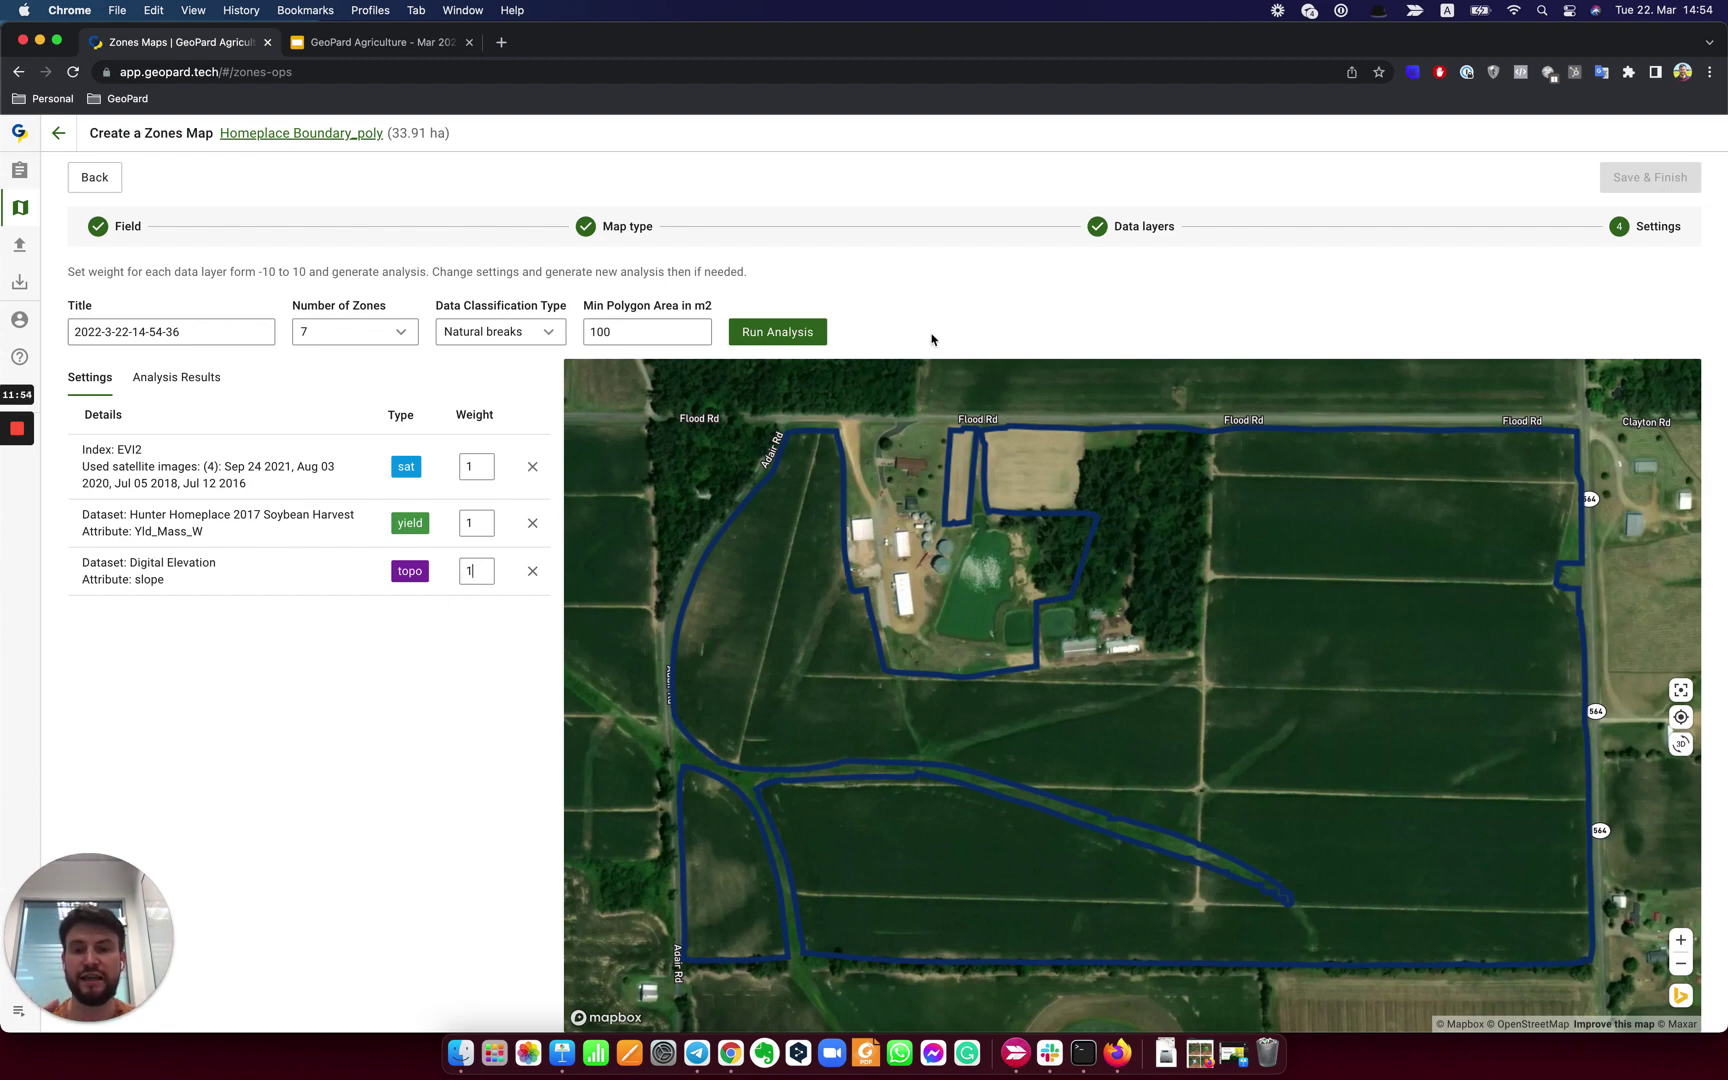
triple_click(190, 330)
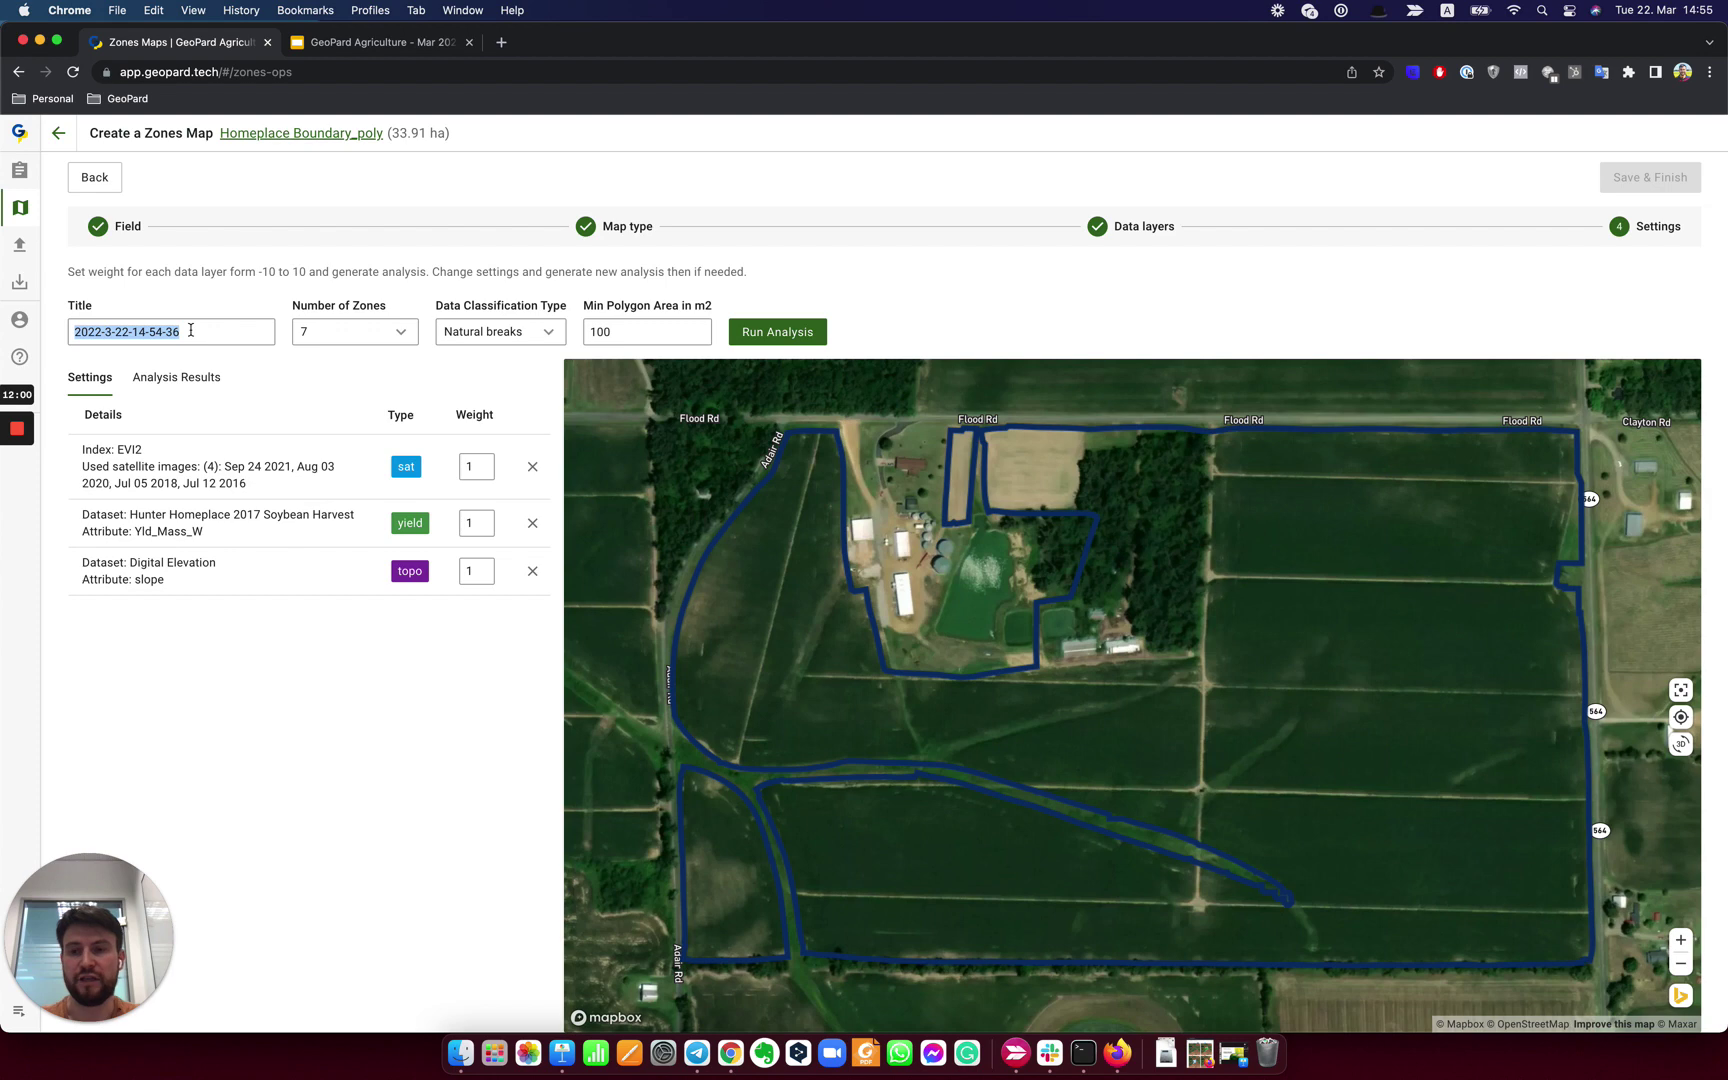
type("Imagery +")
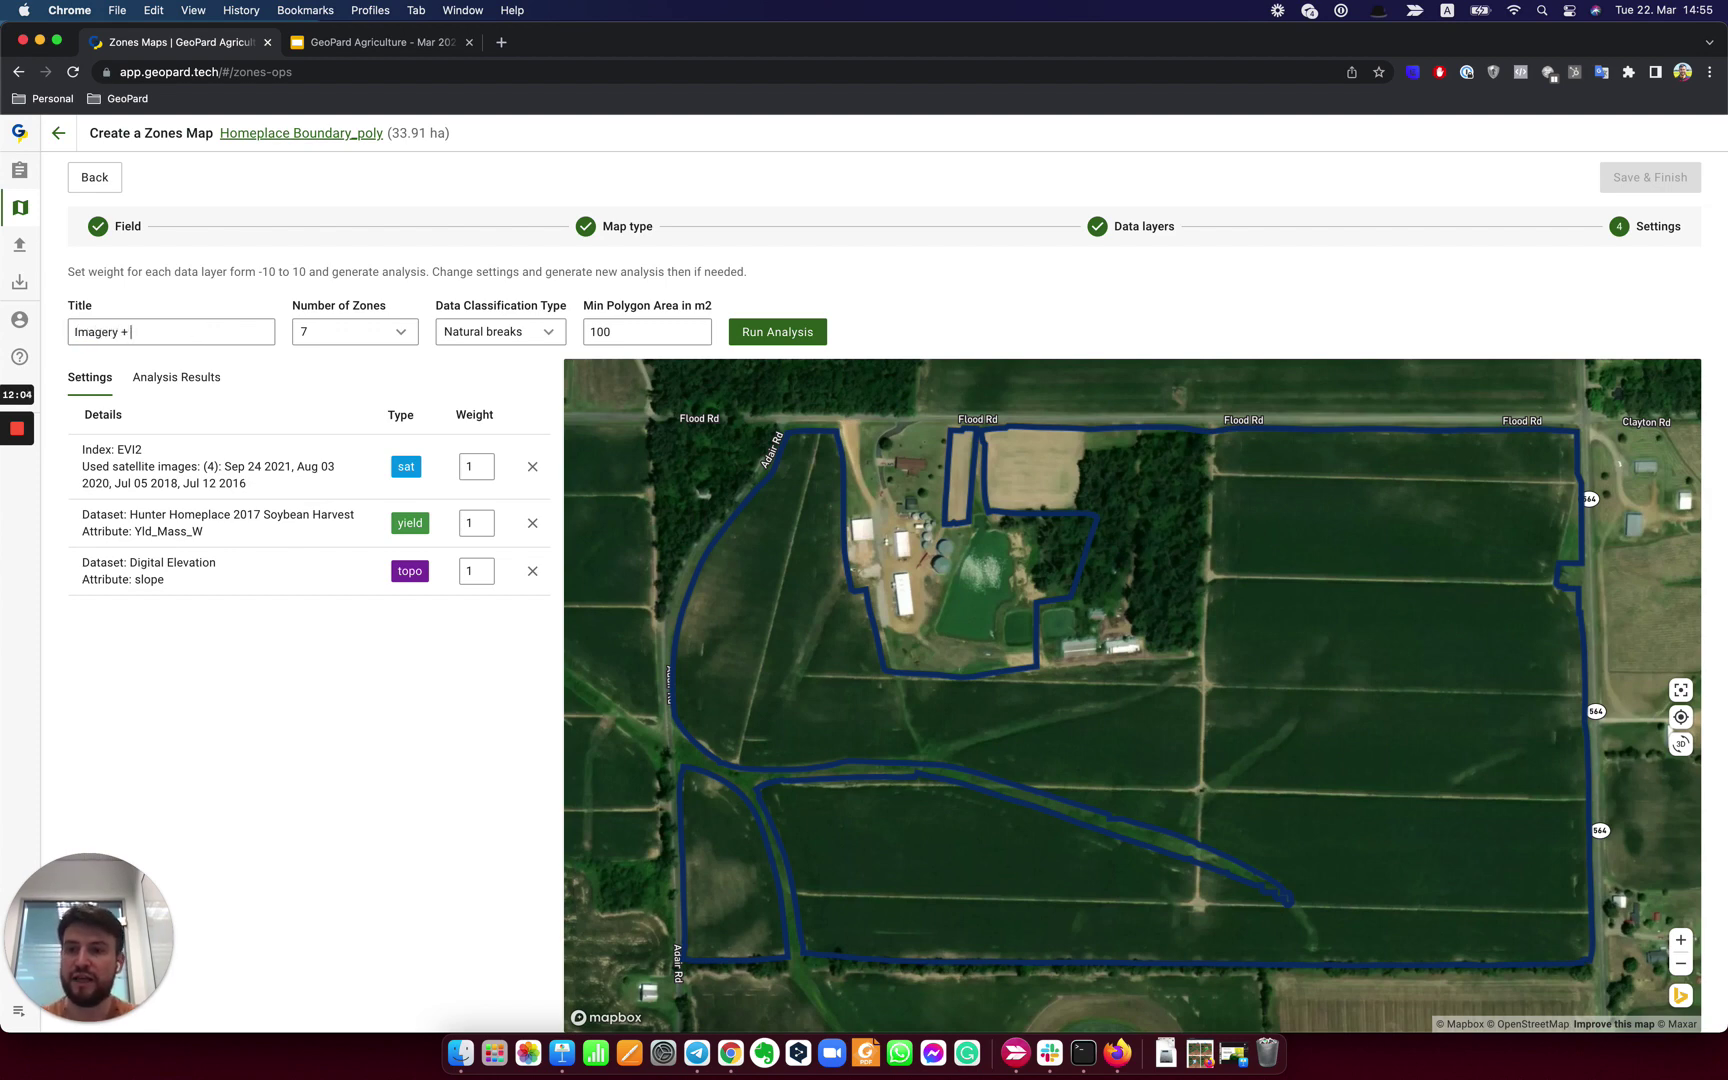
type(" Yld + Slope")
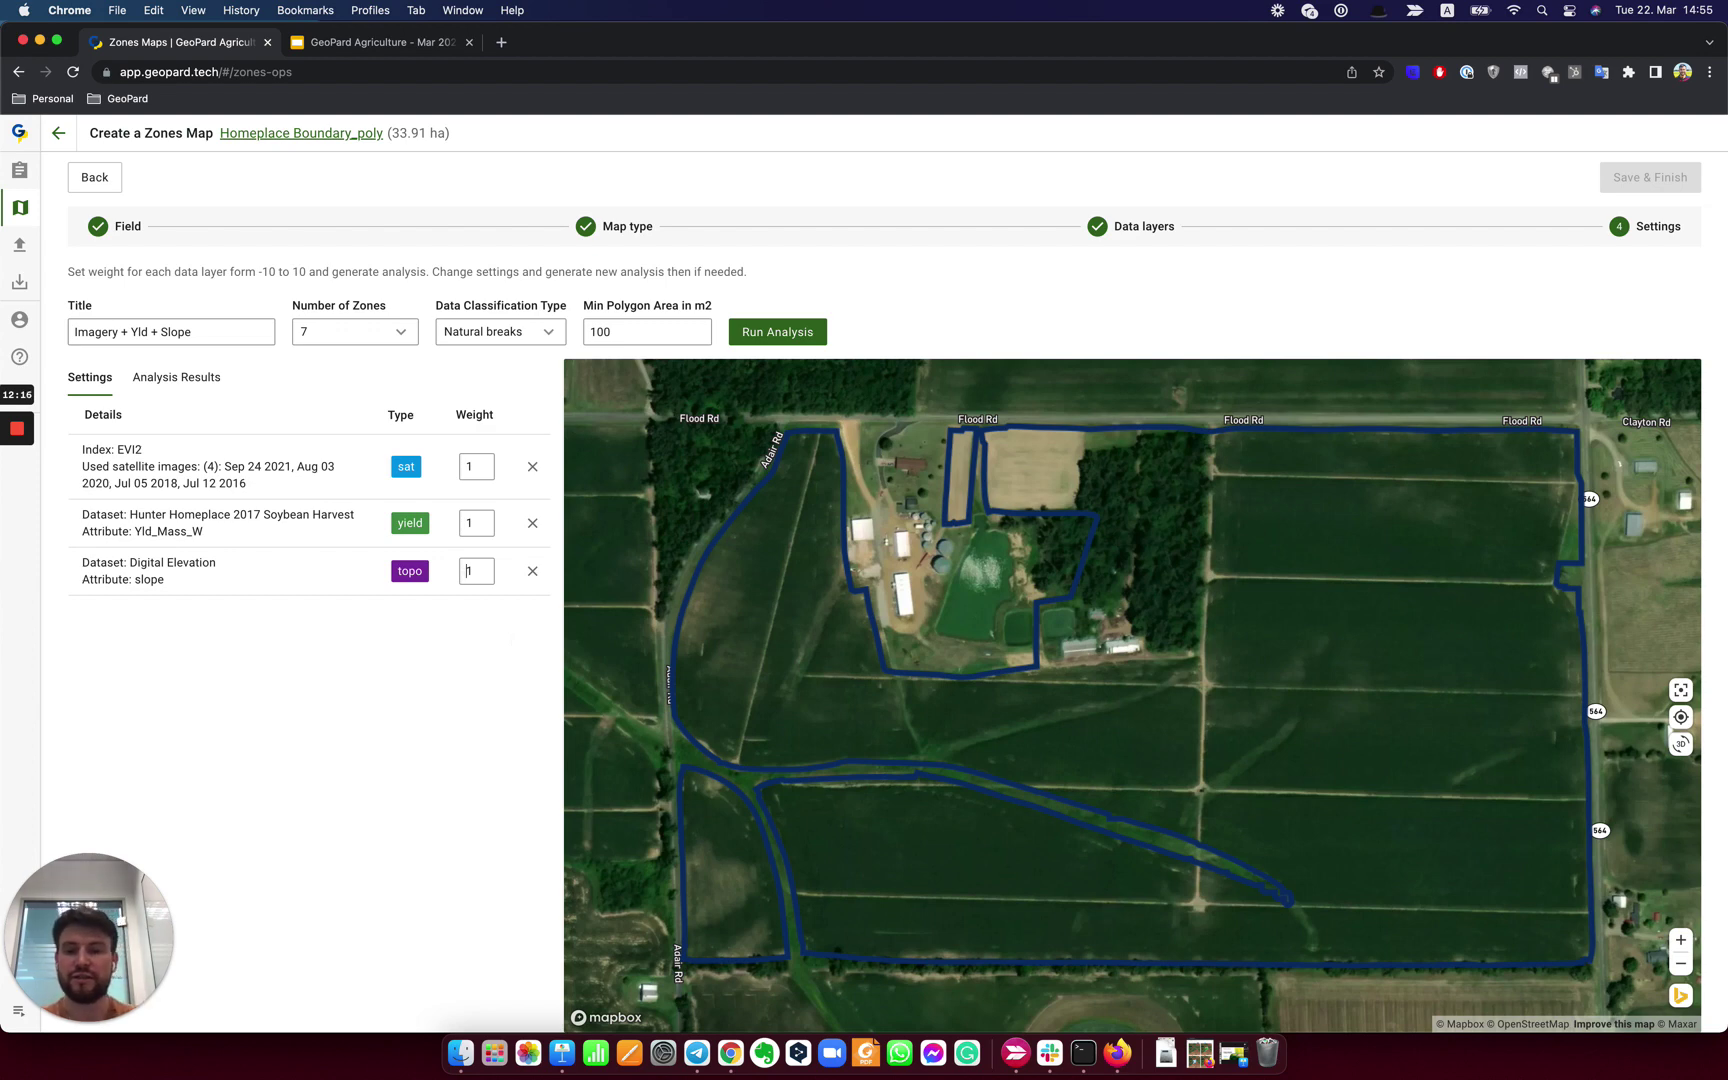
left_click_drag(474, 570, 455, 576)
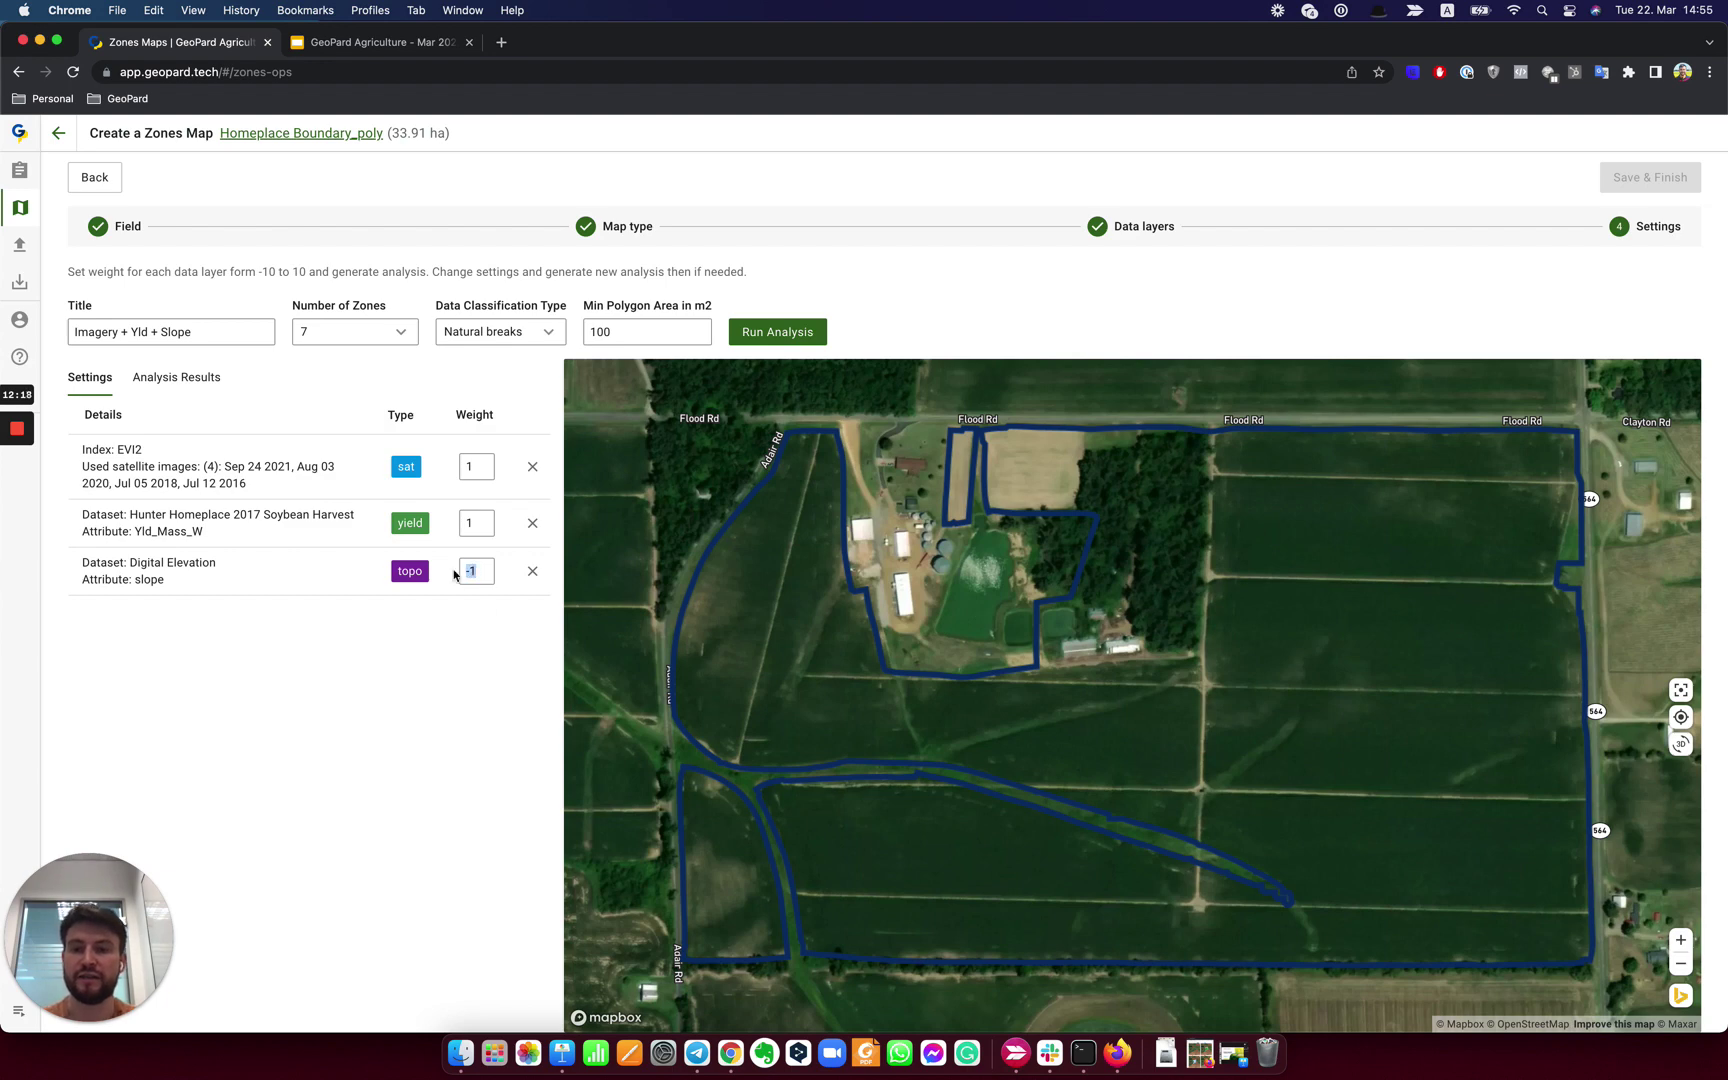
Review the data classification types, keep Natural breaks, set the minimum polygon area to 500 m2 and run the analysis.
left_click(548, 332)
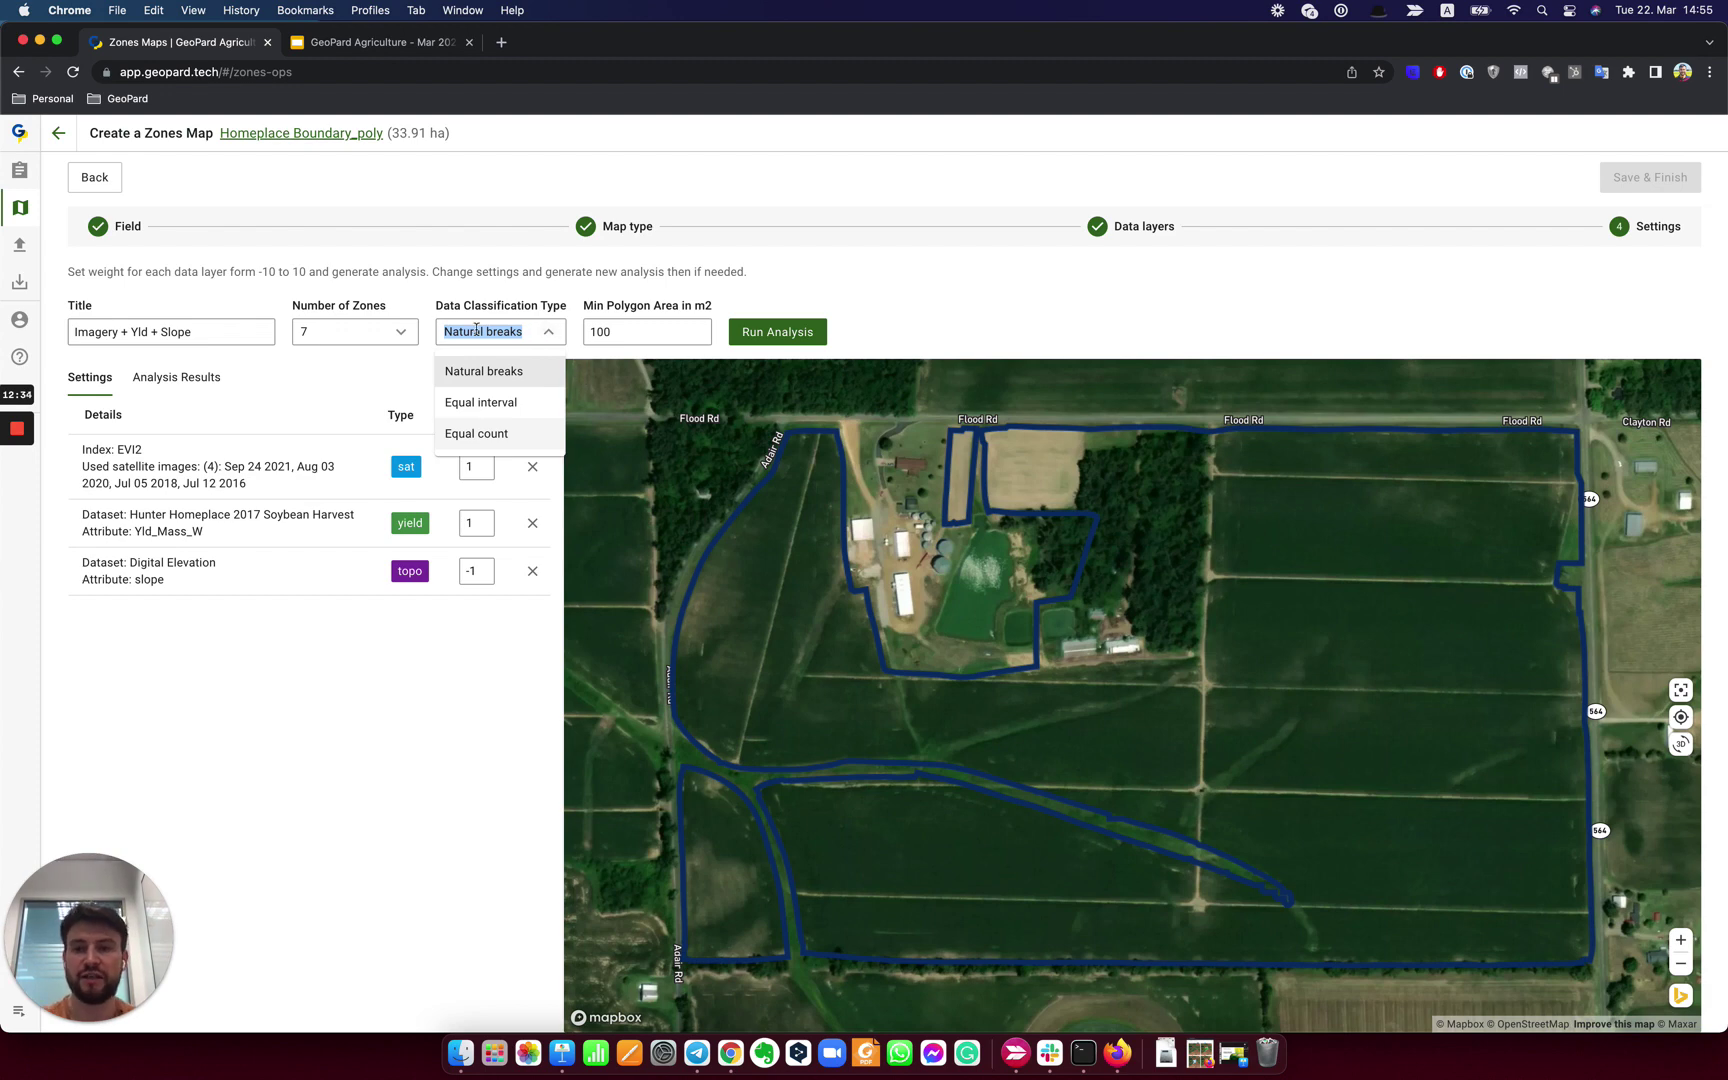
left_click(930, 293)
left_click_drag(626, 335, 587, 334)
left_click(604, 333)
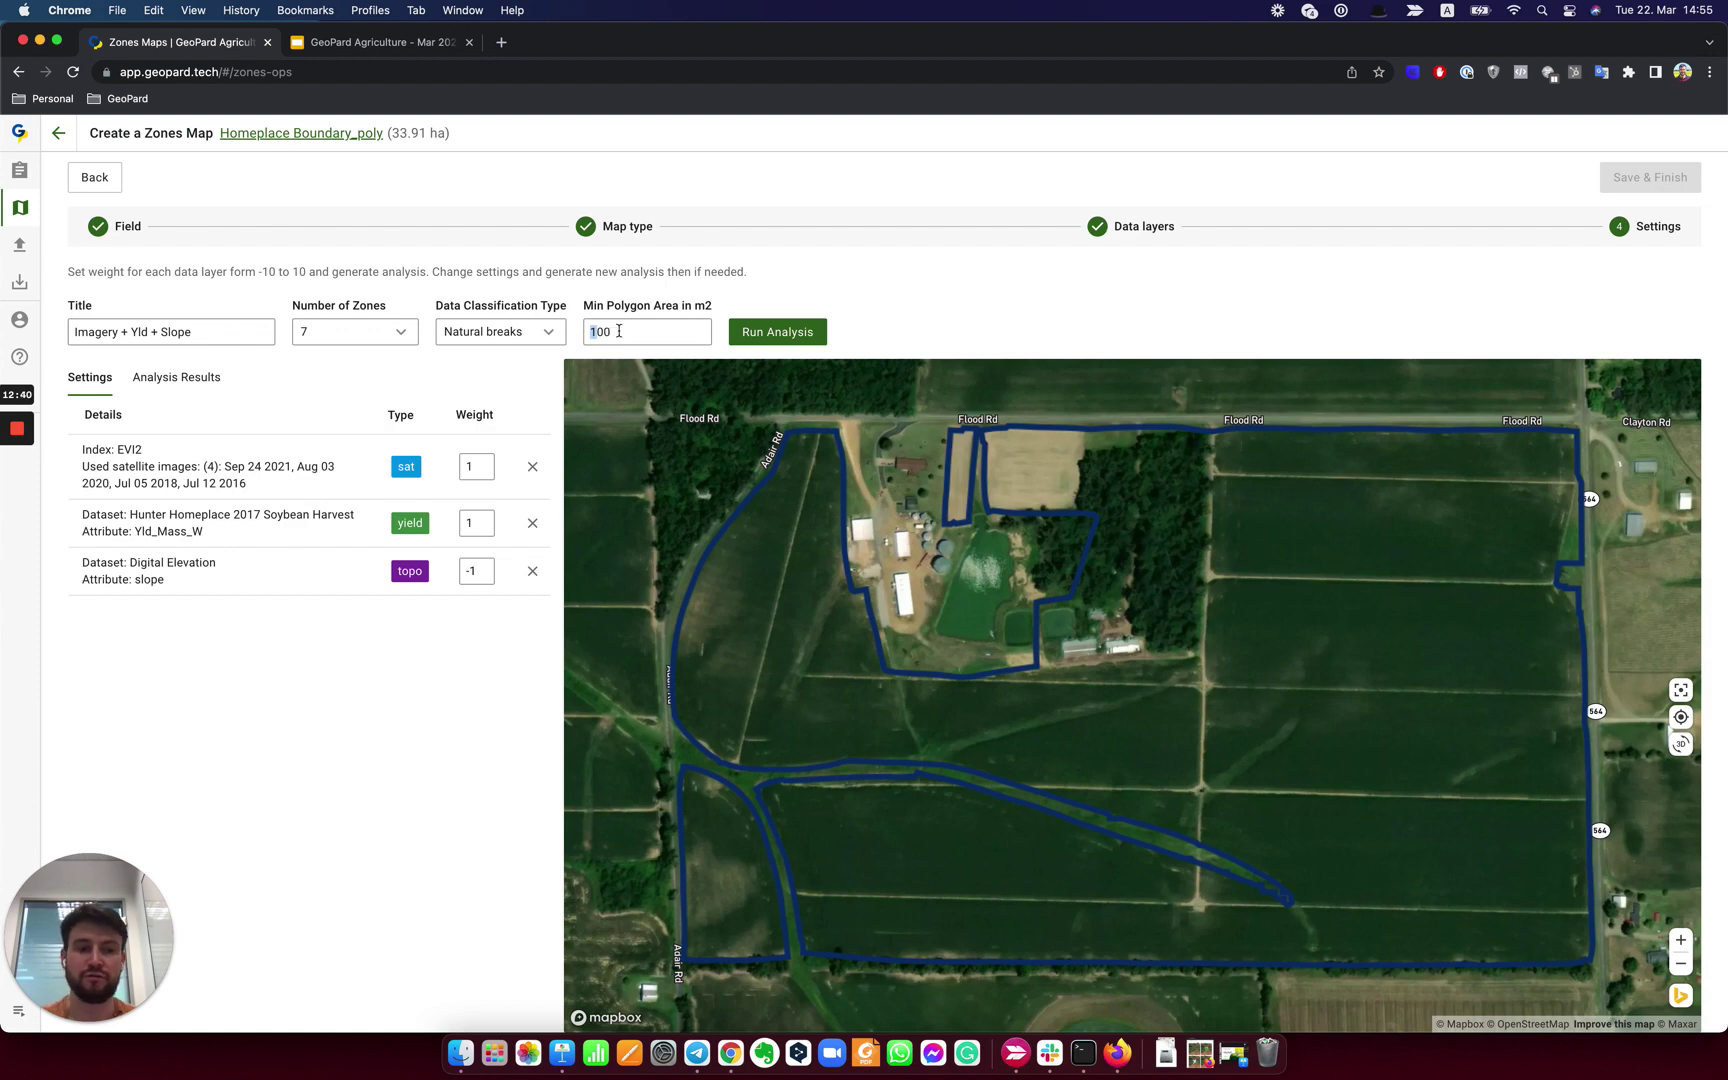
type("5")
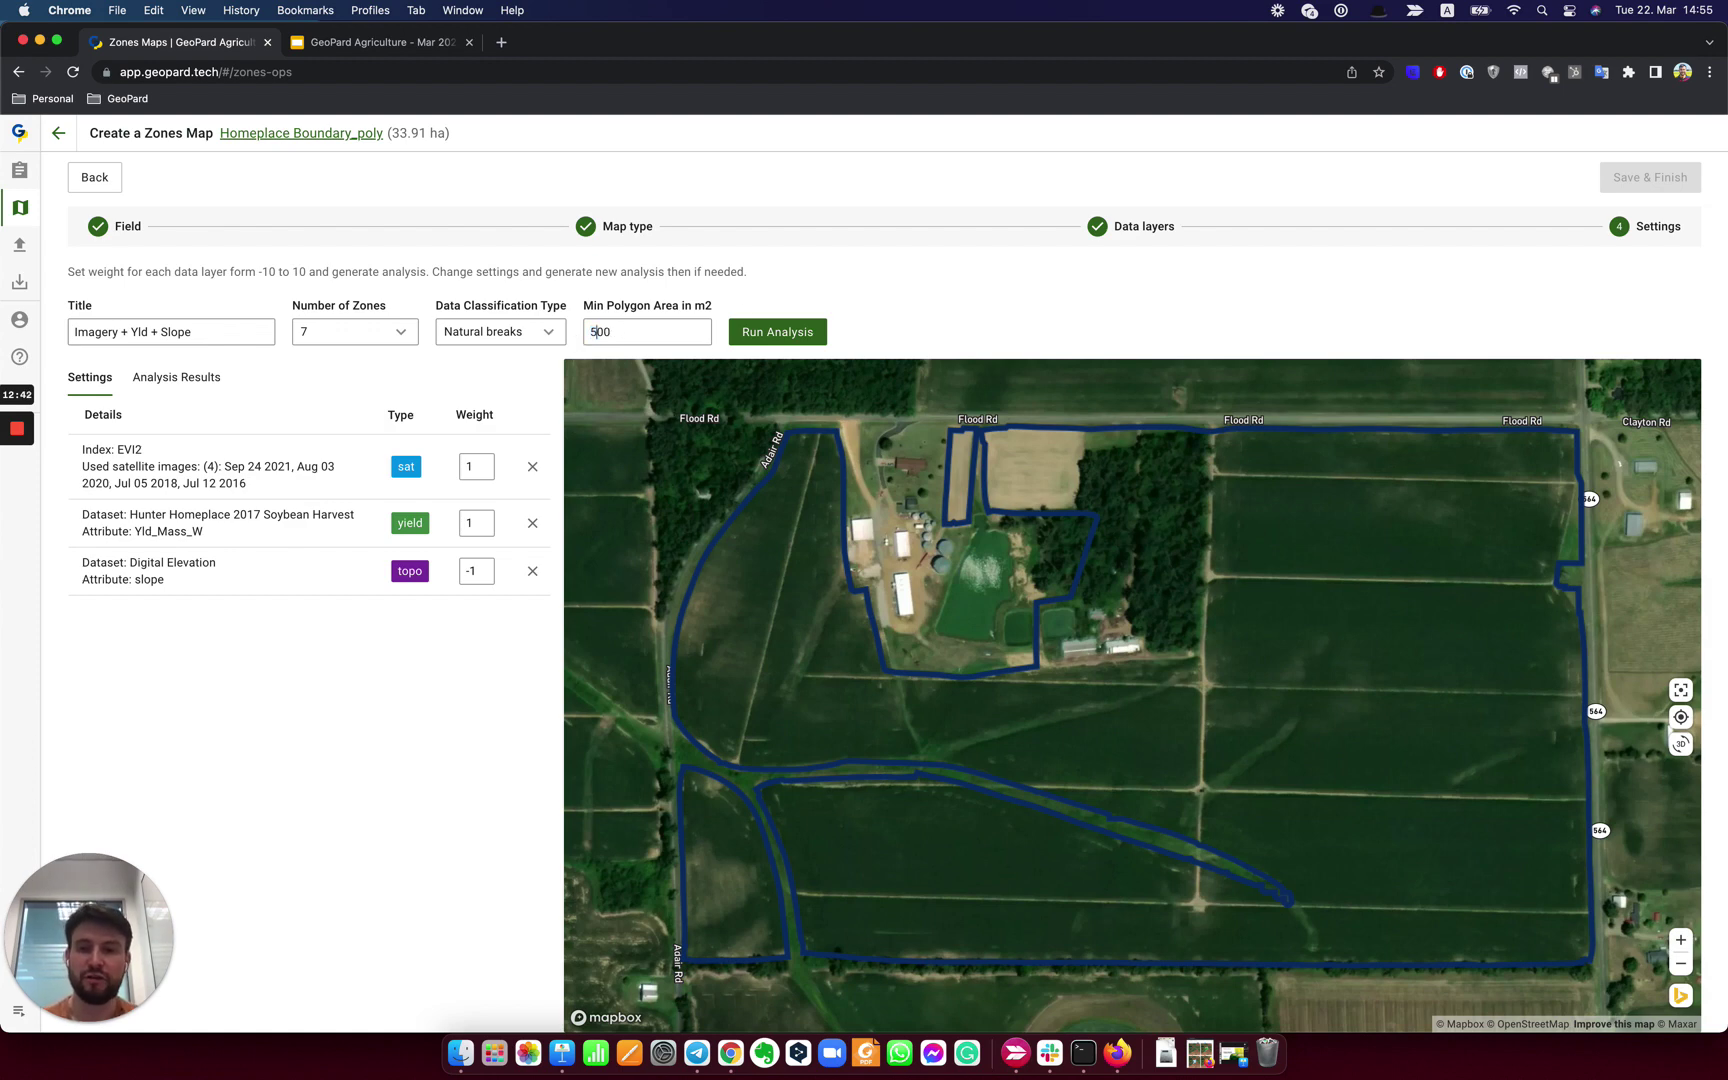
left_click(772, 331)
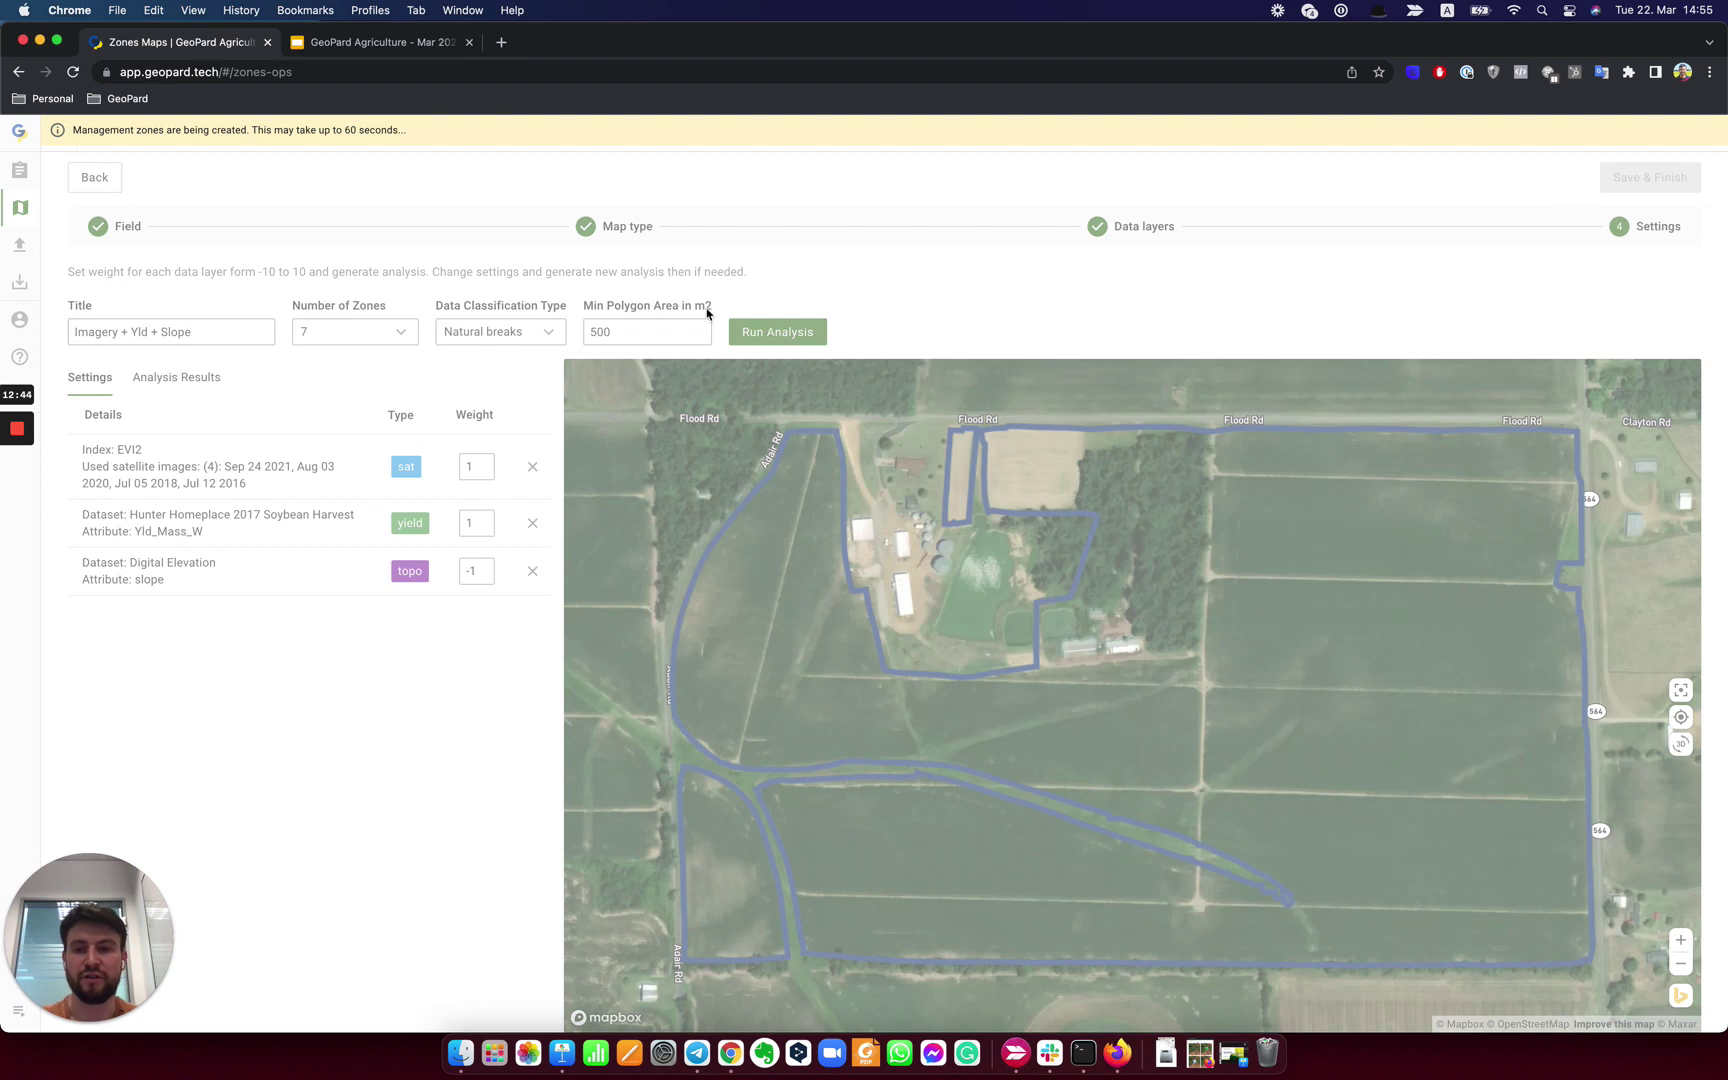
Load the base address app.geopard.tech in an additional browser tab while the analysis runs.
left_click(226, 71)
key("super+c")
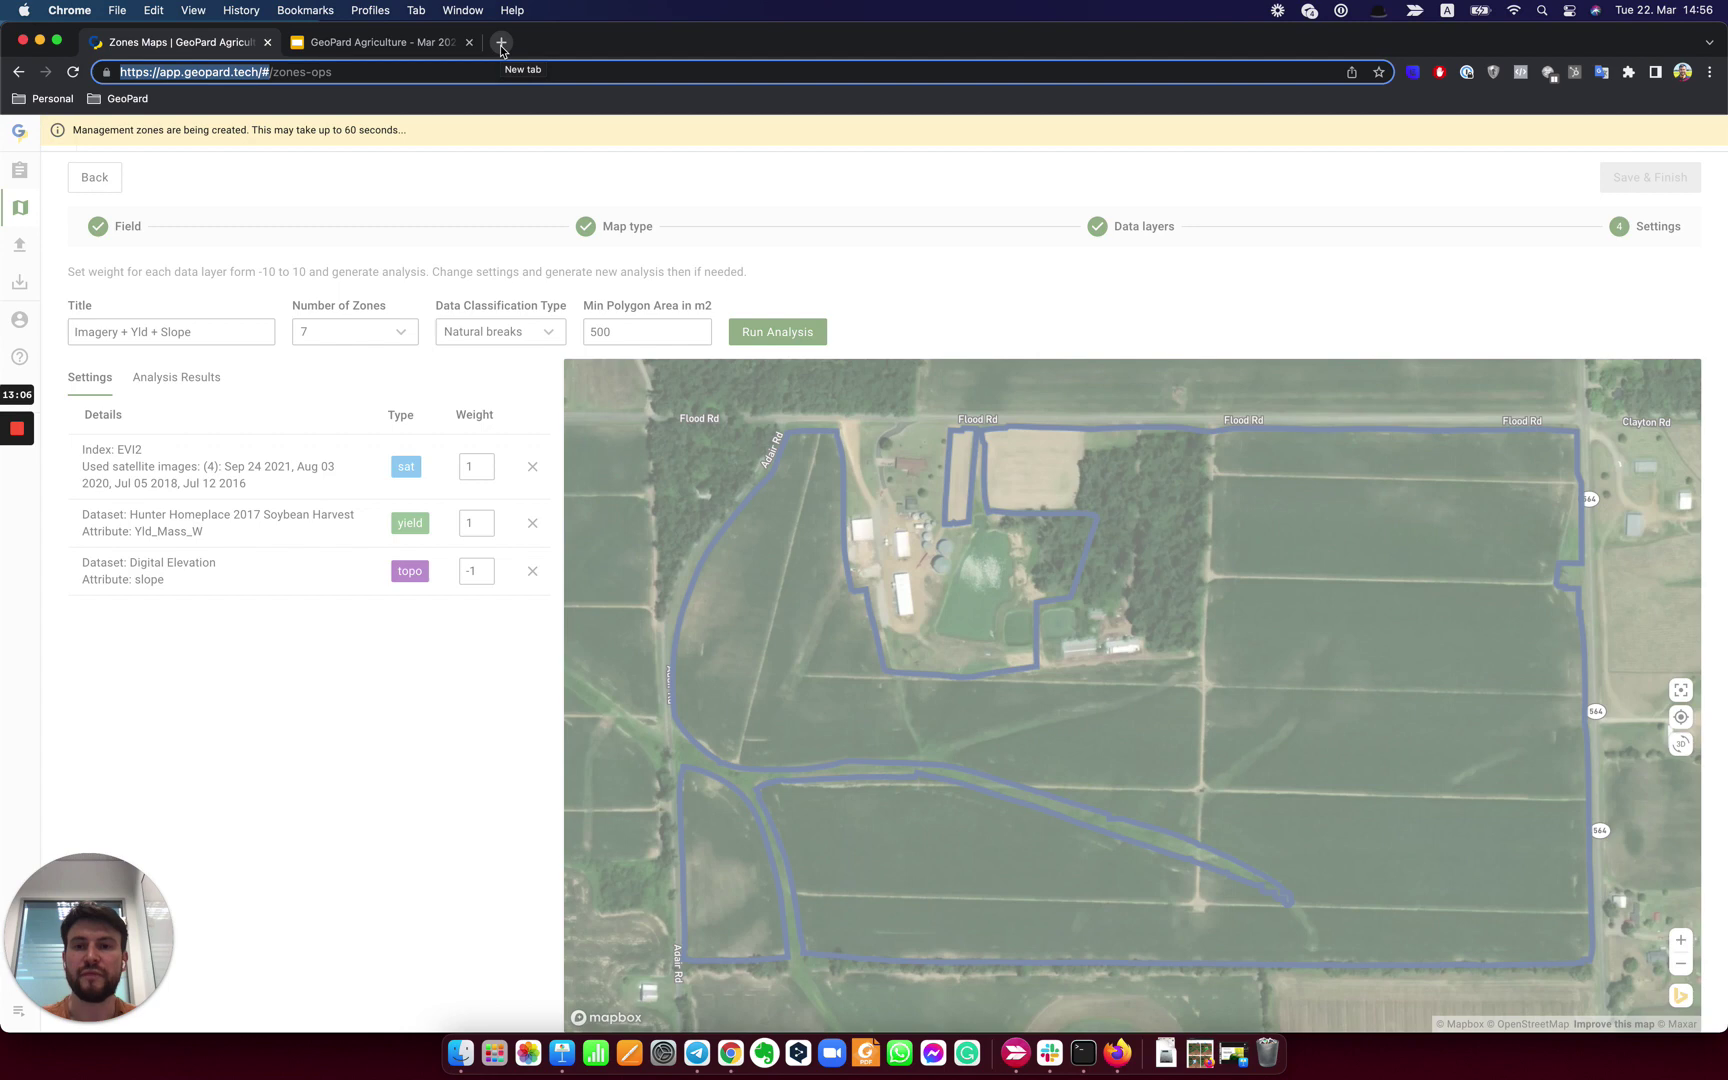
left_click(501, 42)
key("super+v")
key("Return")
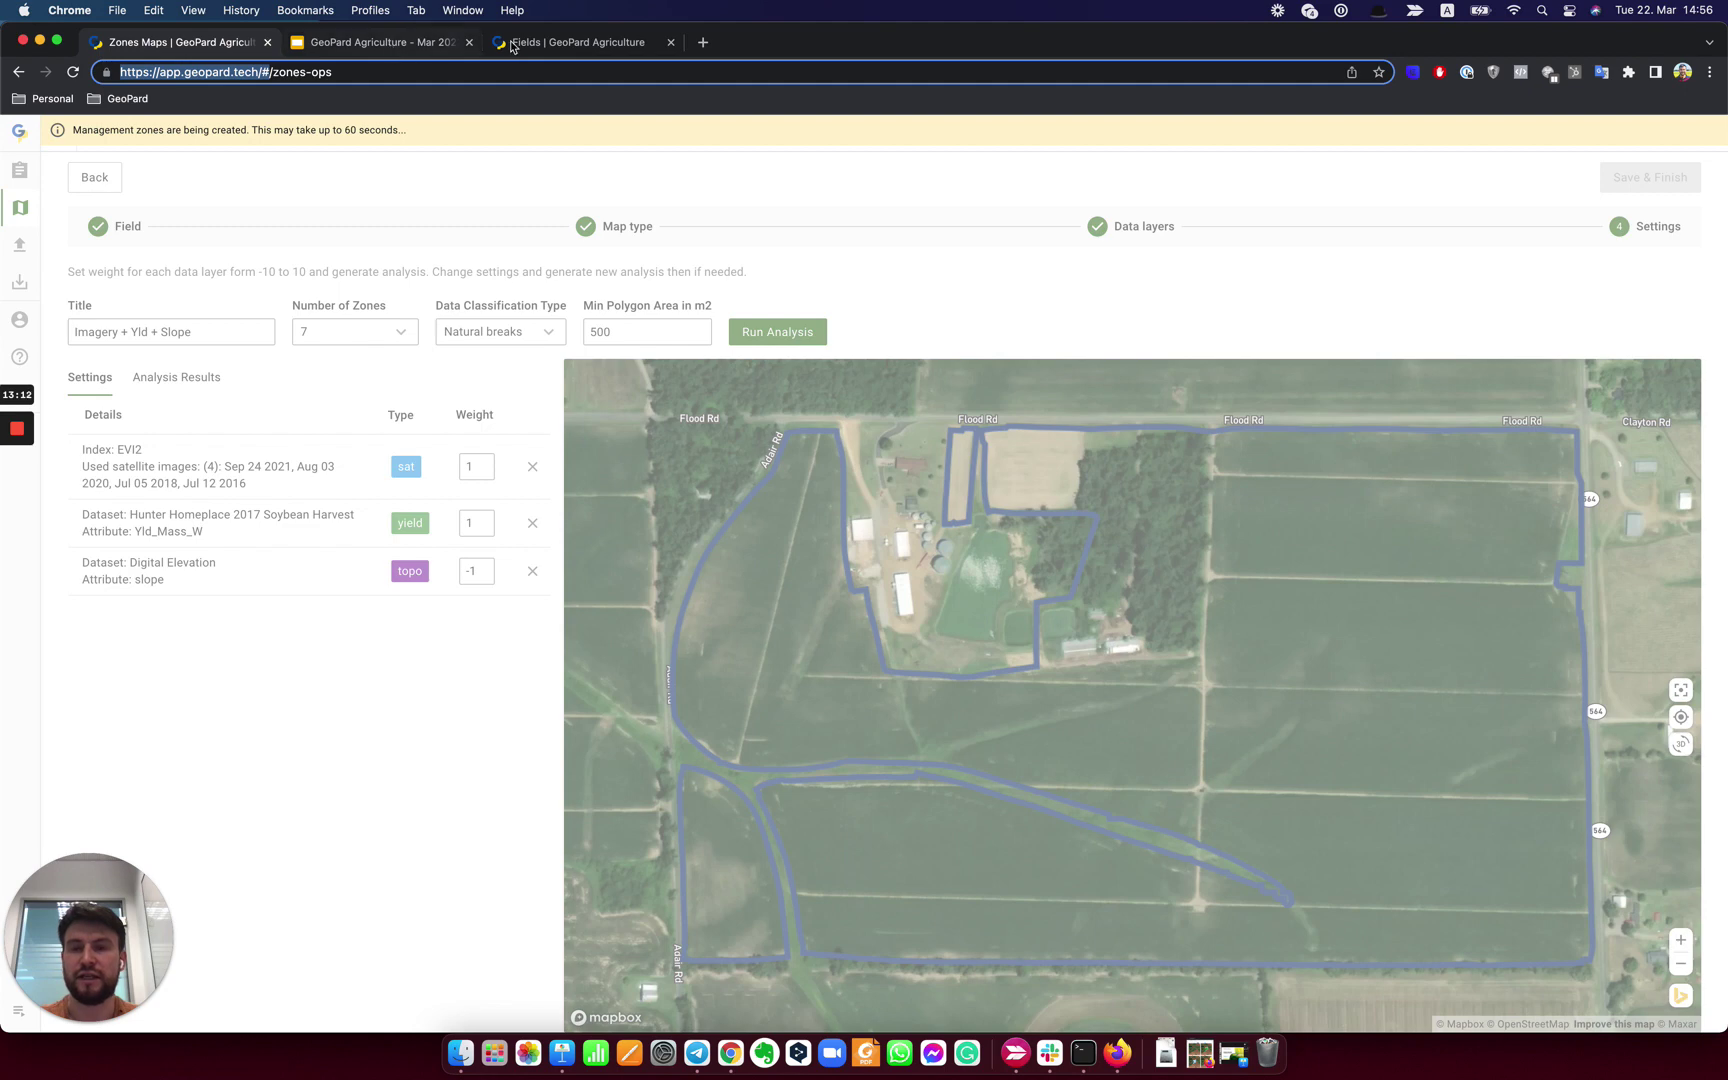
Switch to the GeoPard Agriculture presentation in Google Slides and show the slide "VRA maps, cost calculation and export".
left_click(412, 44)
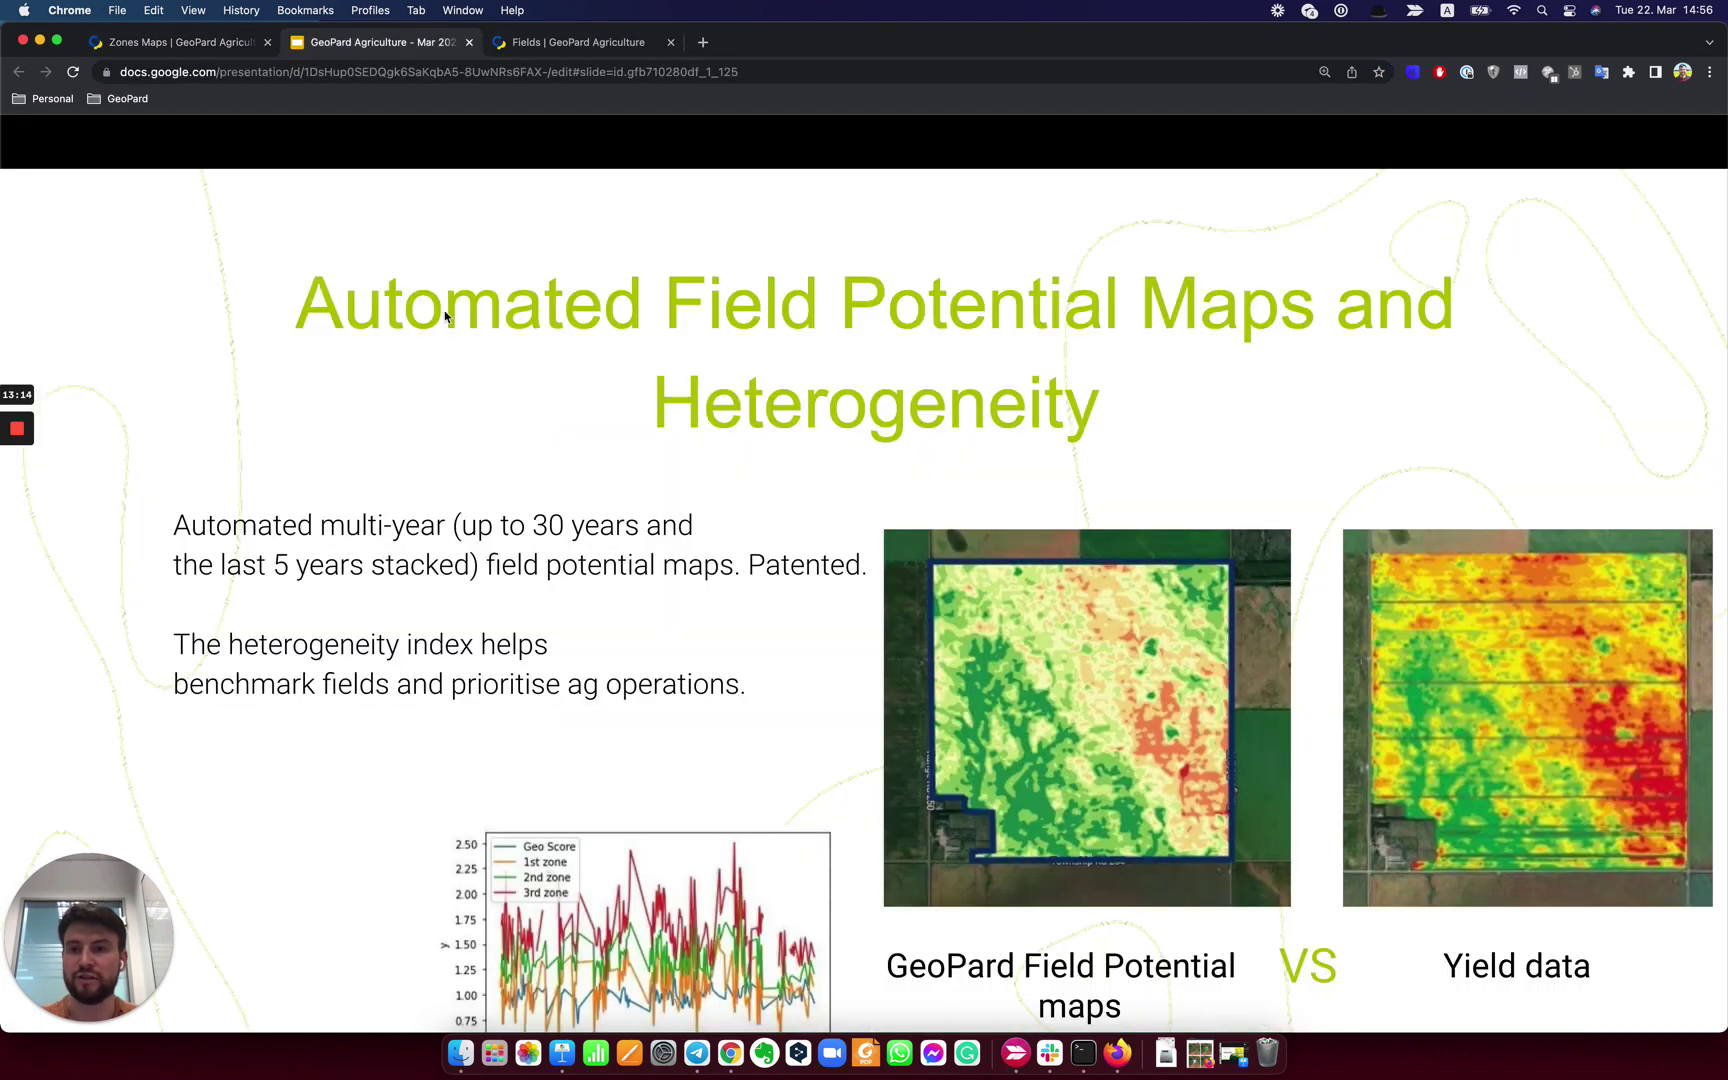
scroll(170, 560, "down", 5)
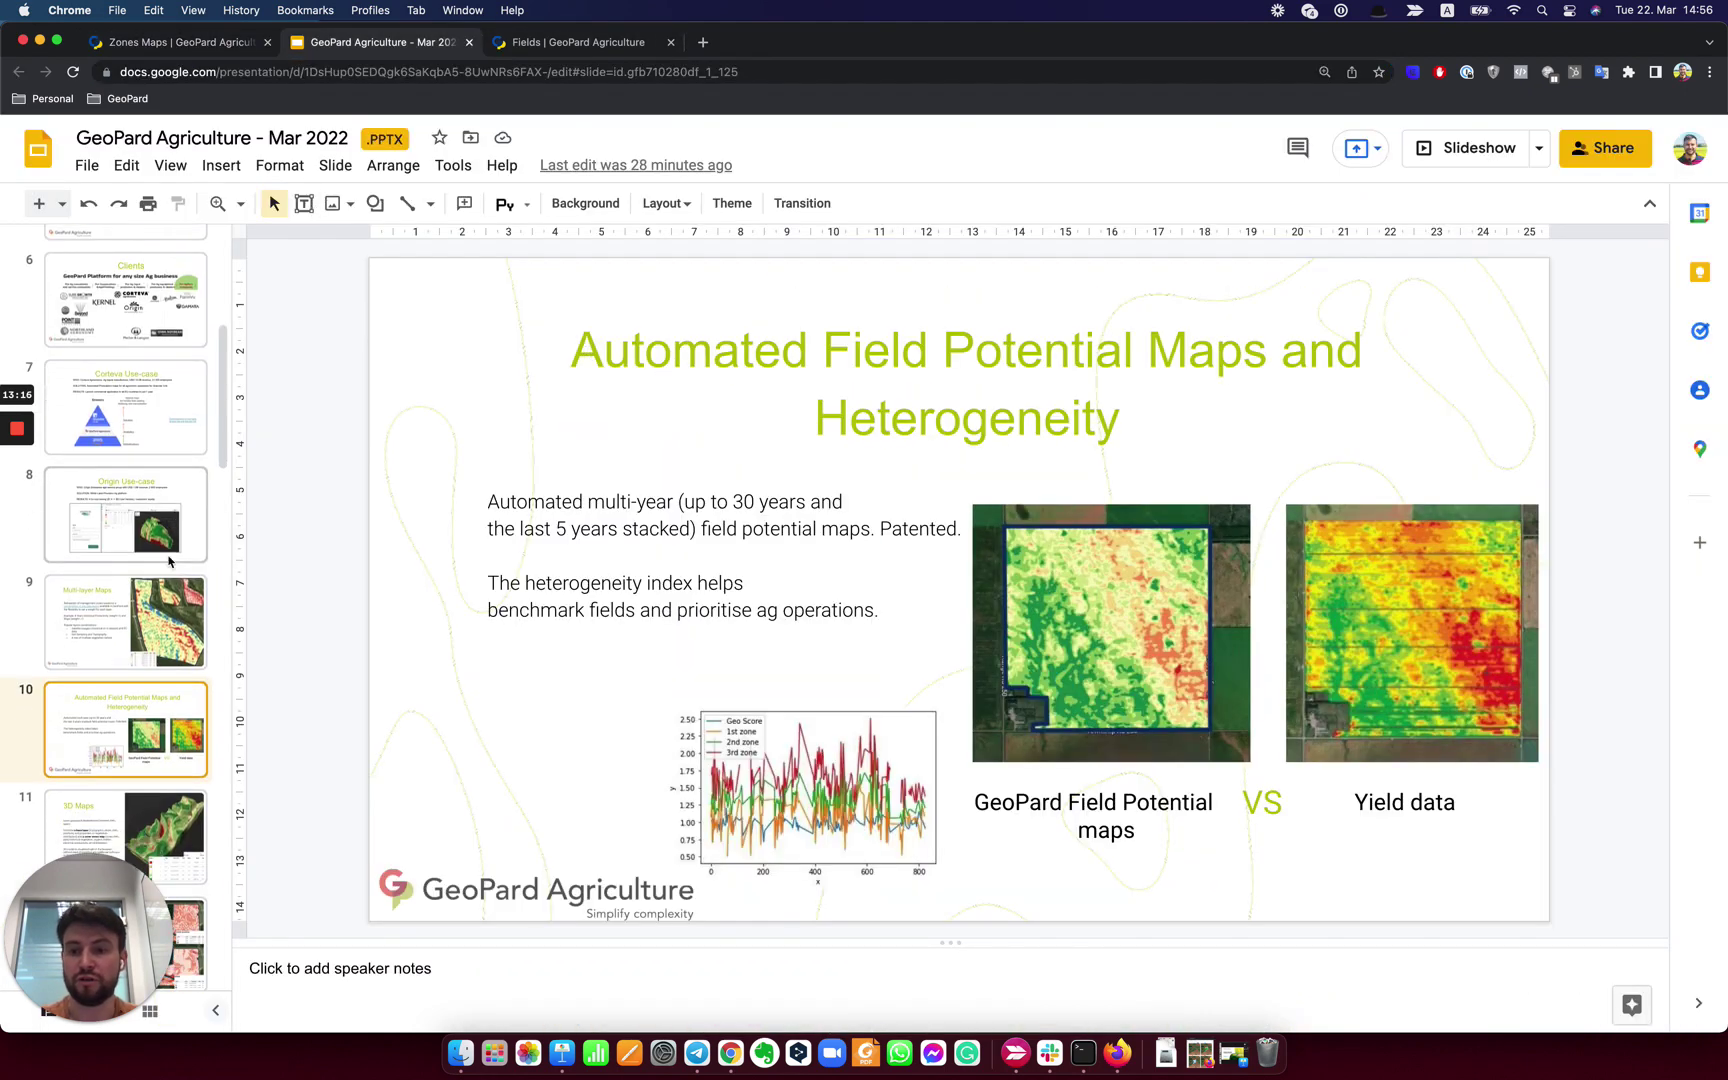
scroll(170, 560, "down", 3)
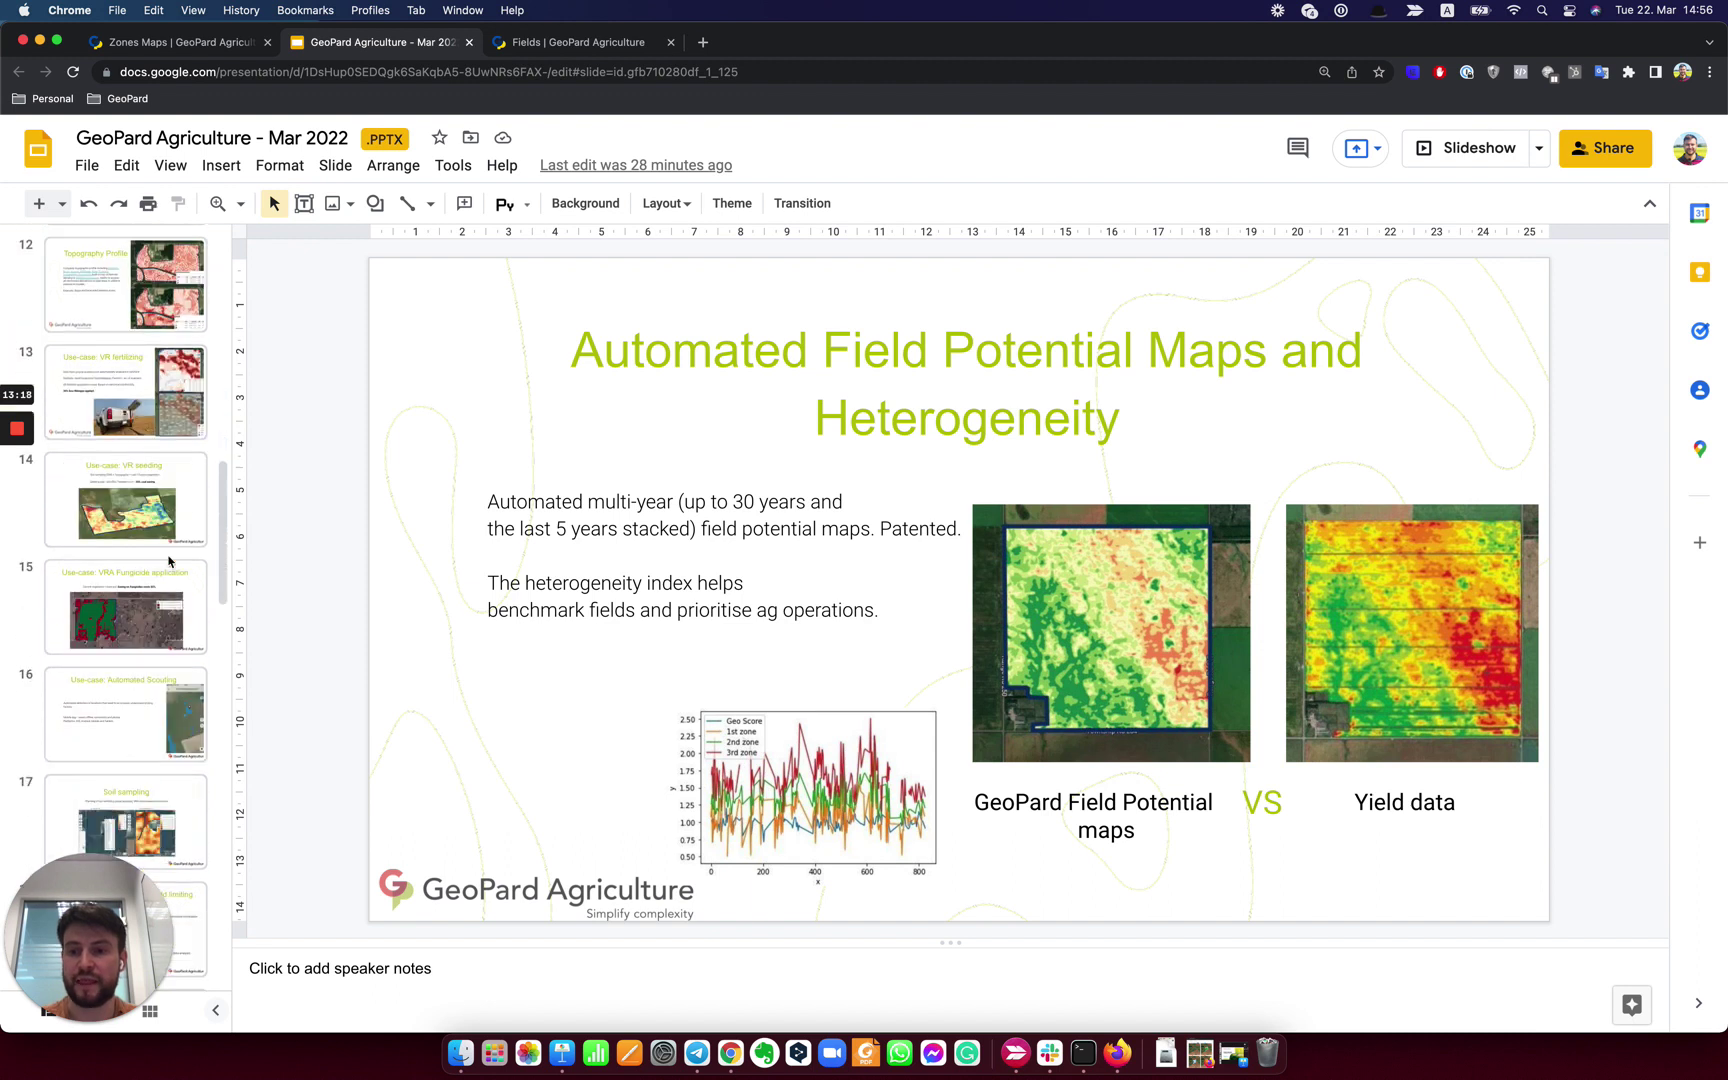
scroll(170, 560, "down", 2)
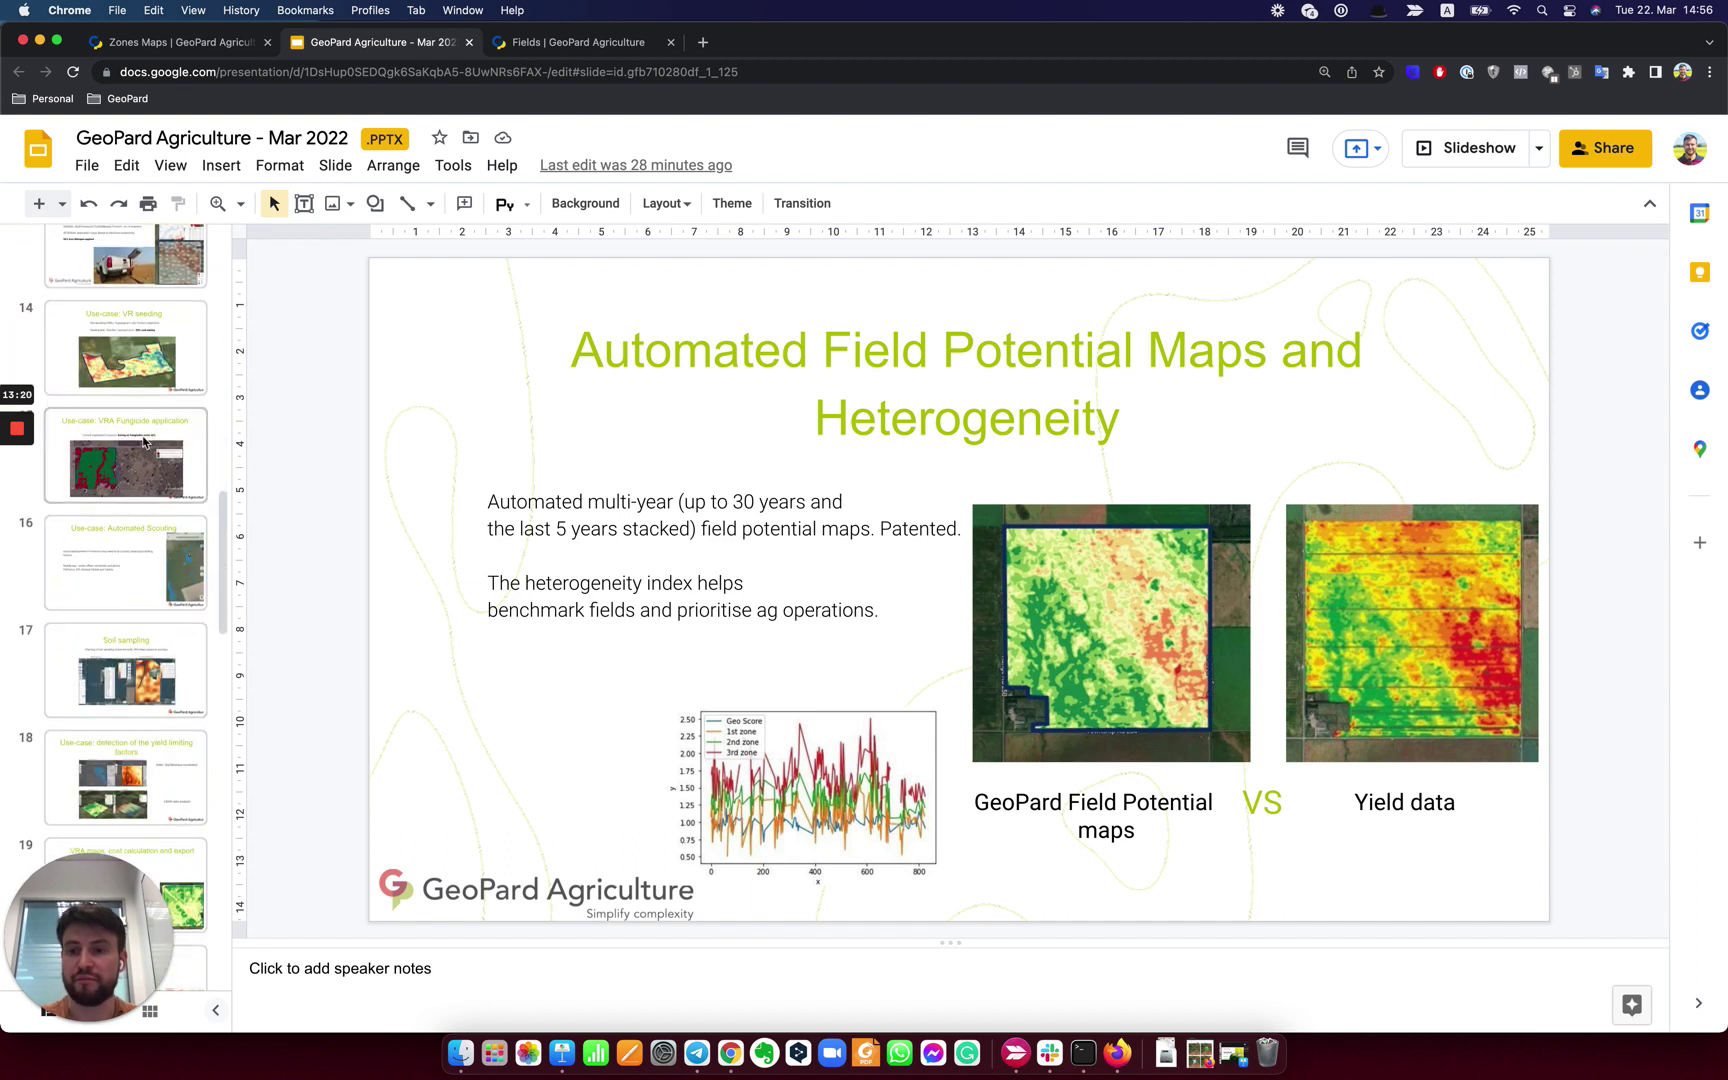
scroll(150, 445, "down", 4)
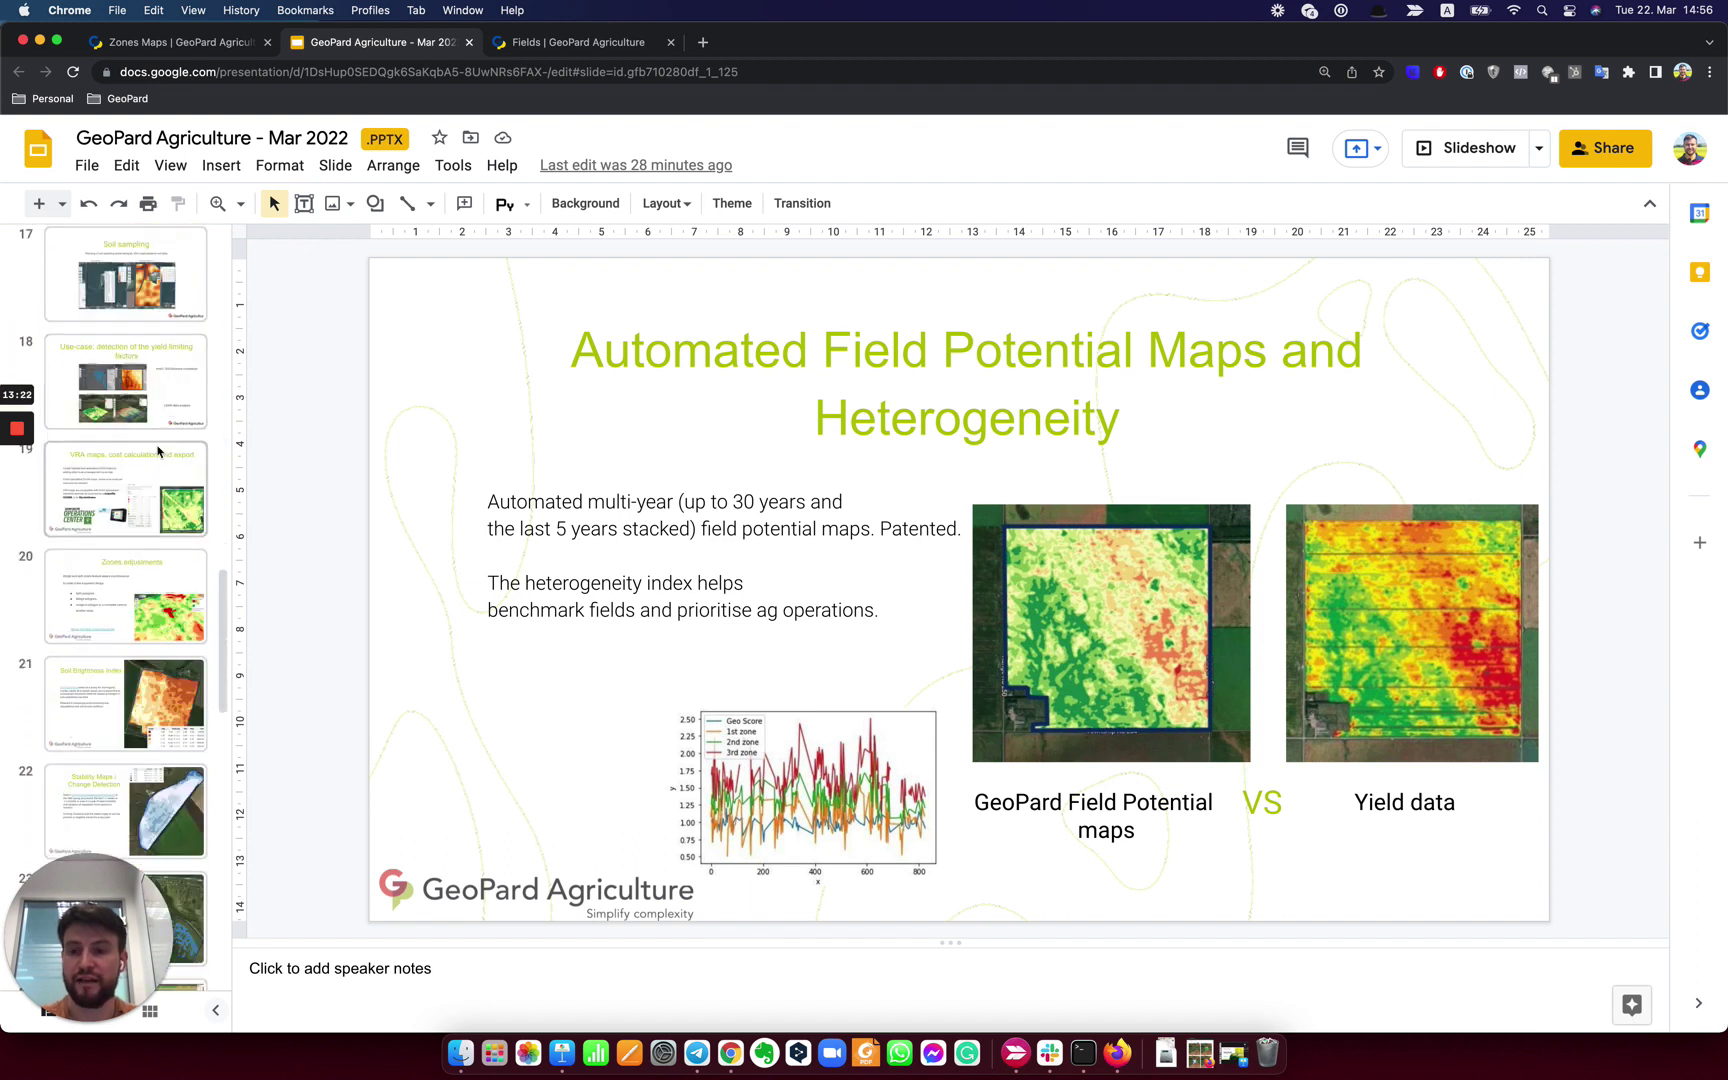
left_click(142, 496)
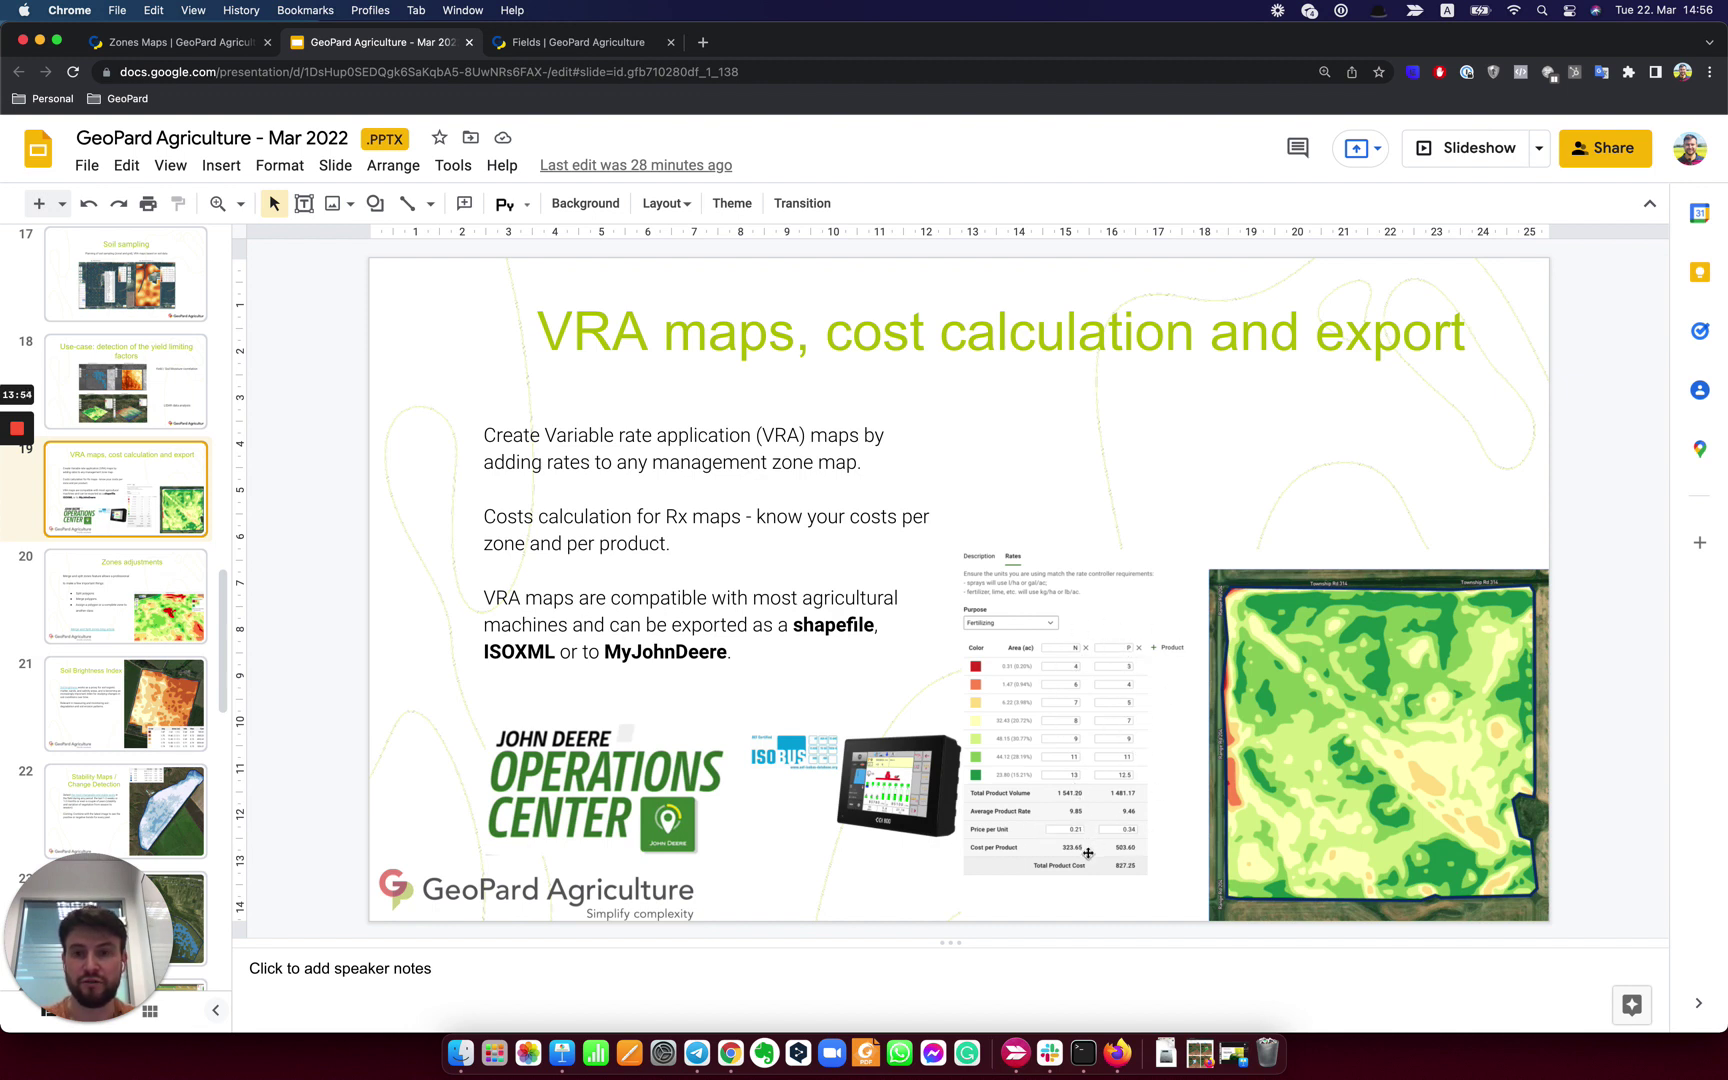
Return to the zones analysis in GeoPard, inspect the generated zones in a tilted view and save the zones map.
left_click(220, 47)
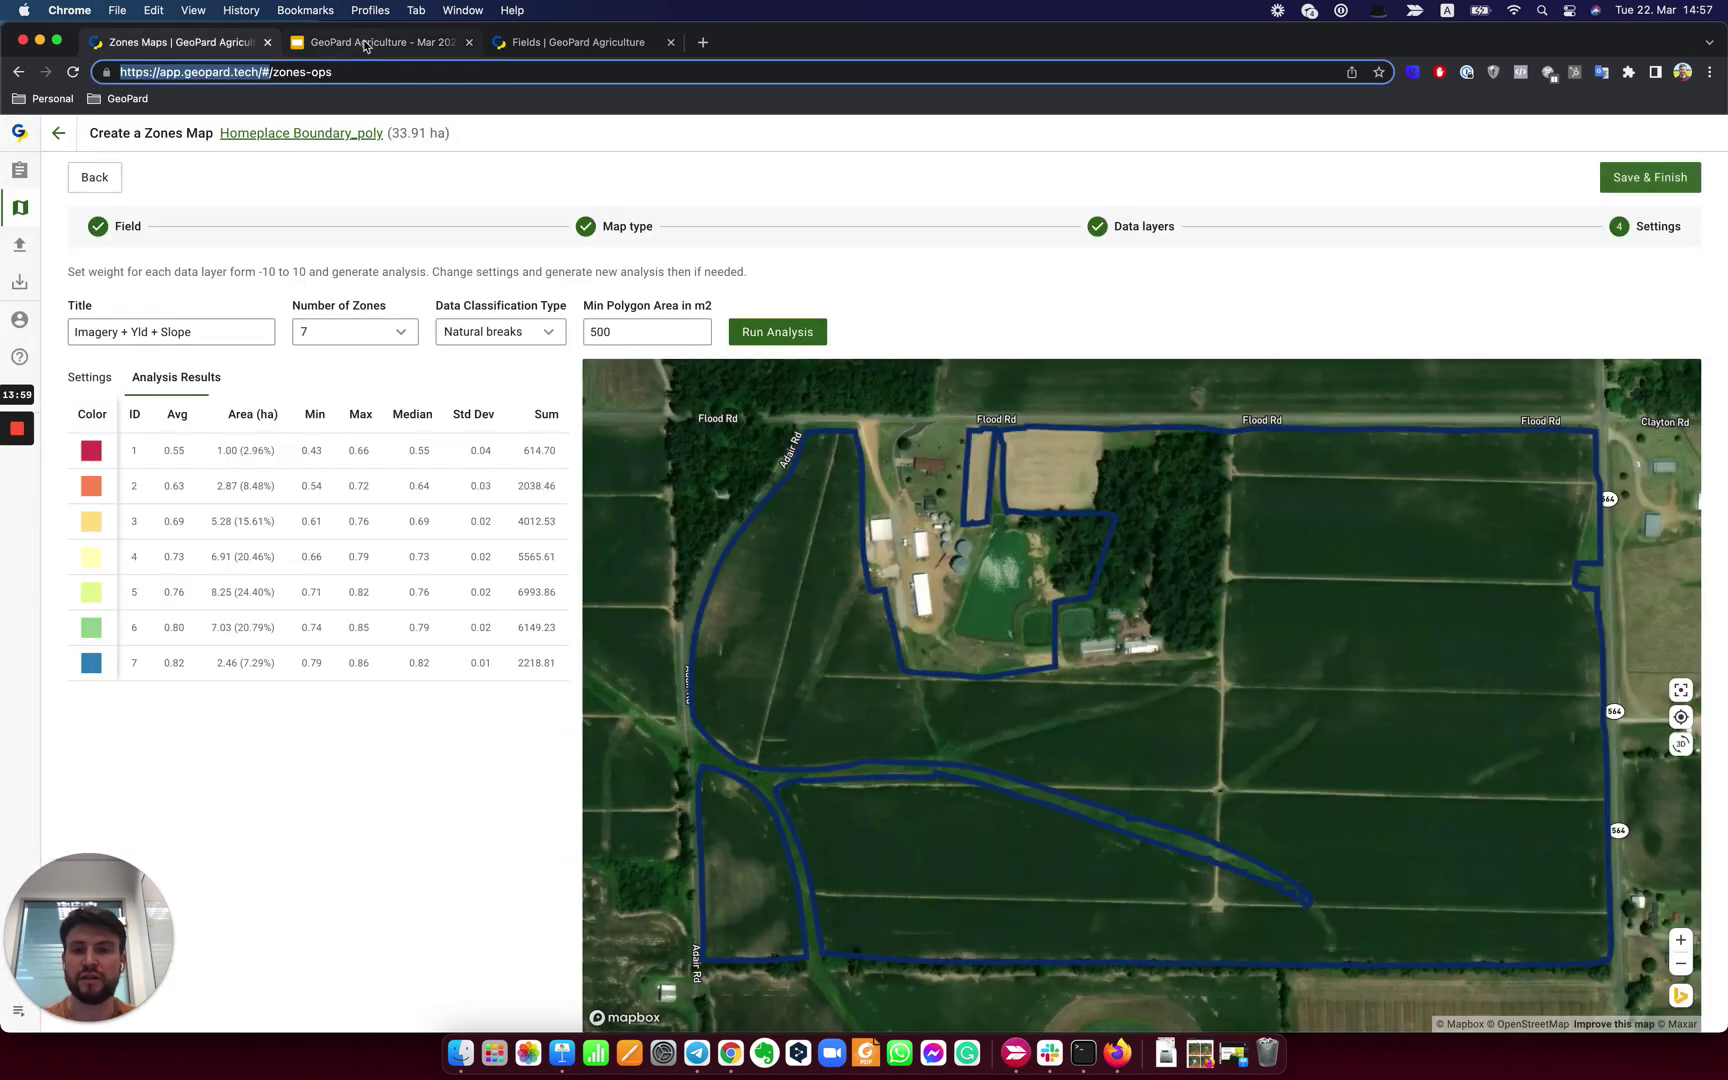
left_click(365, 45)
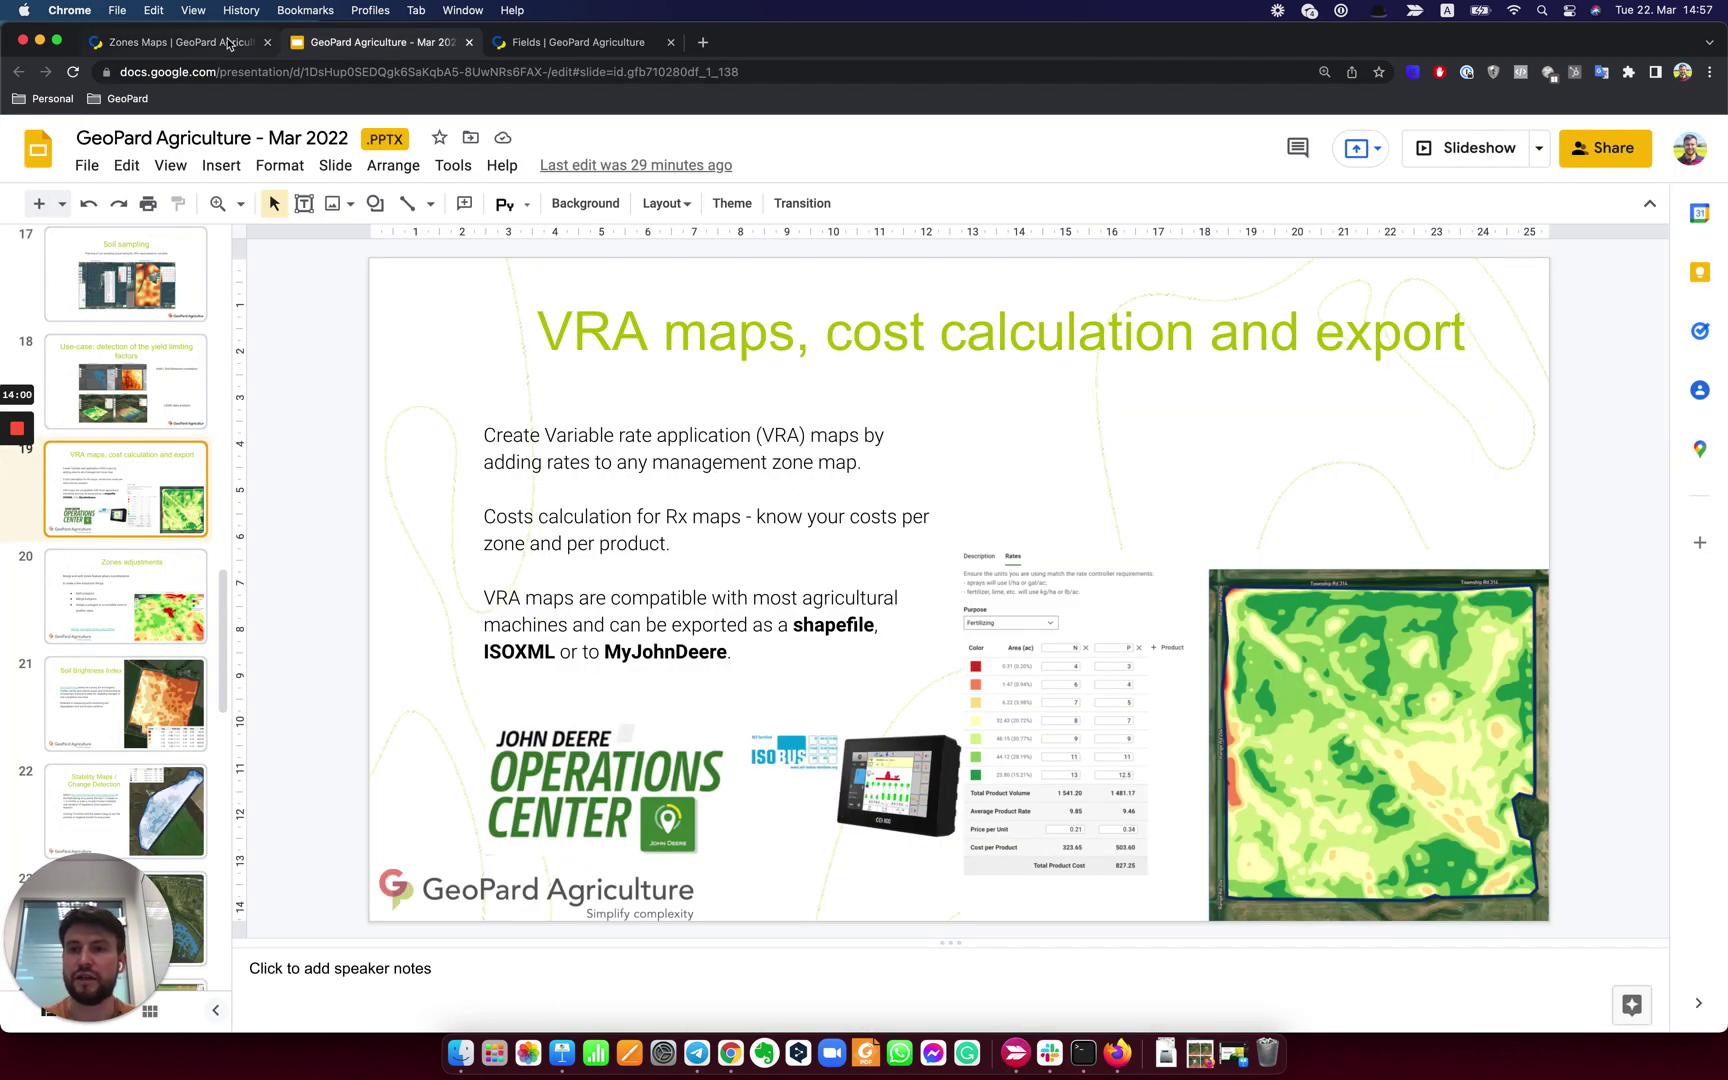
left_click(245, 45)
left_click_drag(1095, 640, 1088, 694)
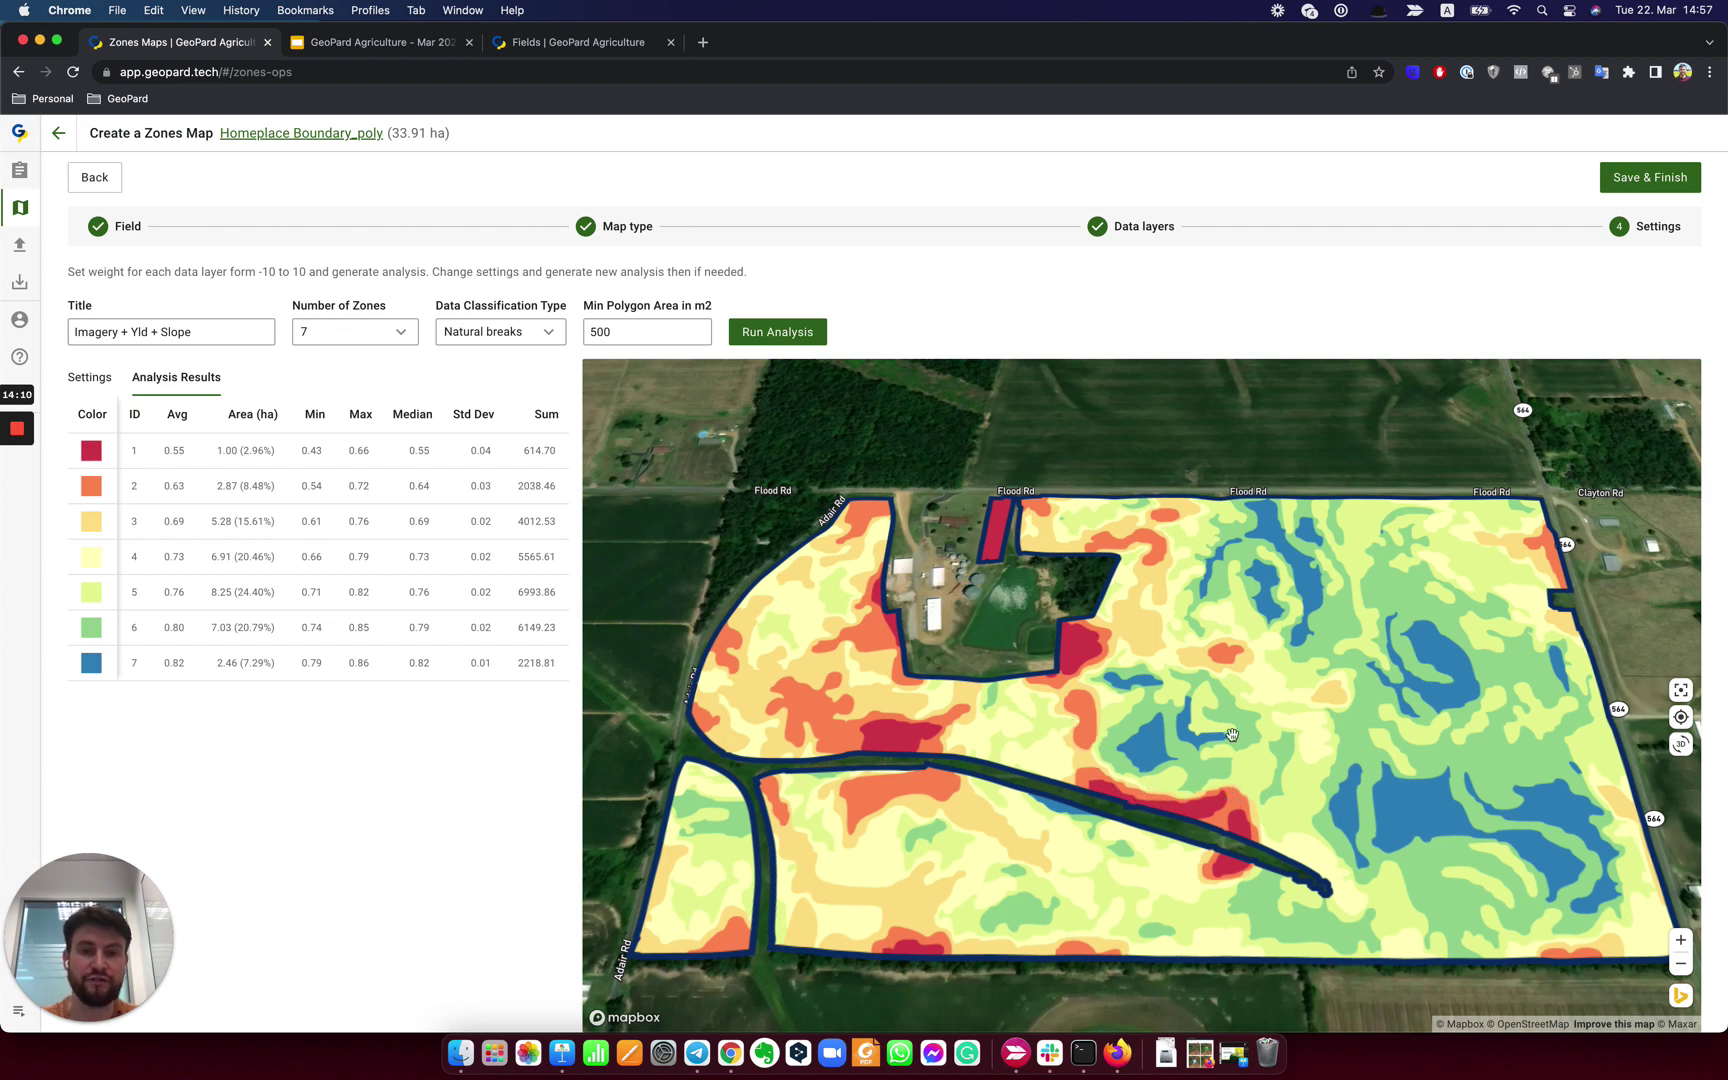
left_click_drag(1205, 807, 1192, 769)
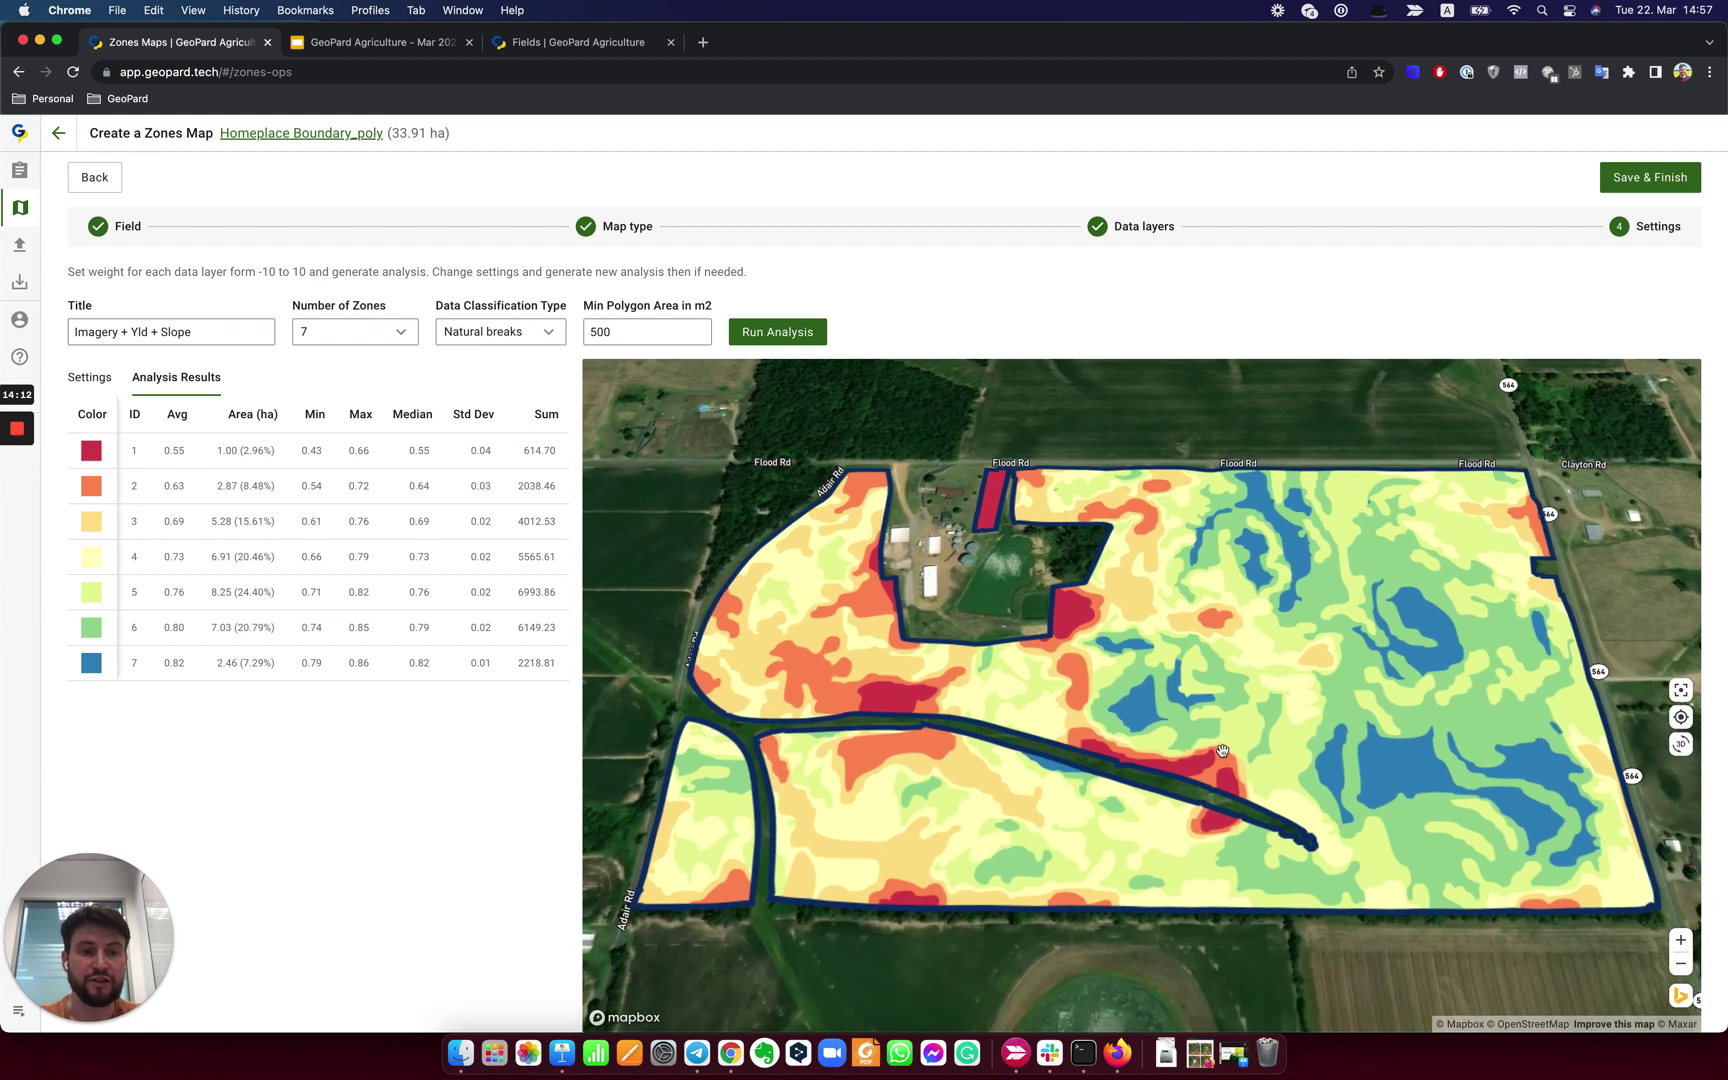
left_click(1640, 177)
left_click(921, 609)
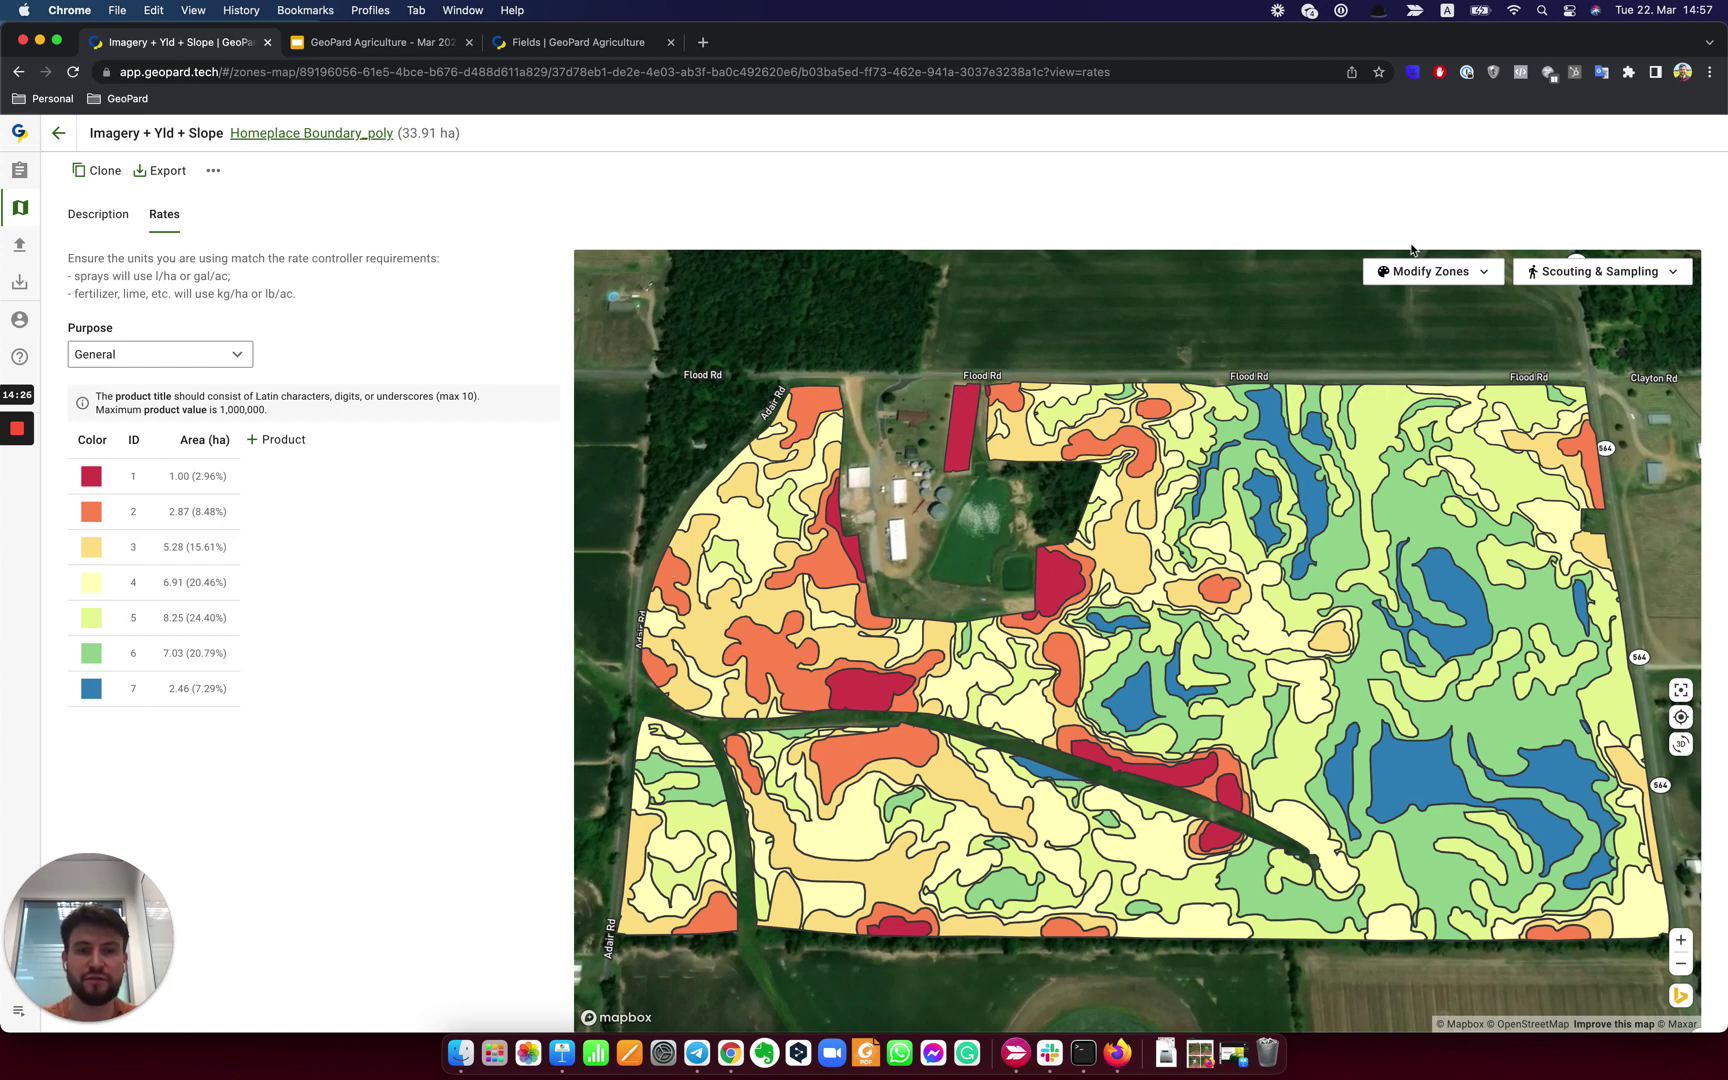
Merge the entire orange zone 2 into red zone 1 and the entire green zone 6 into blue zone 7.
left_click(1455, 279)
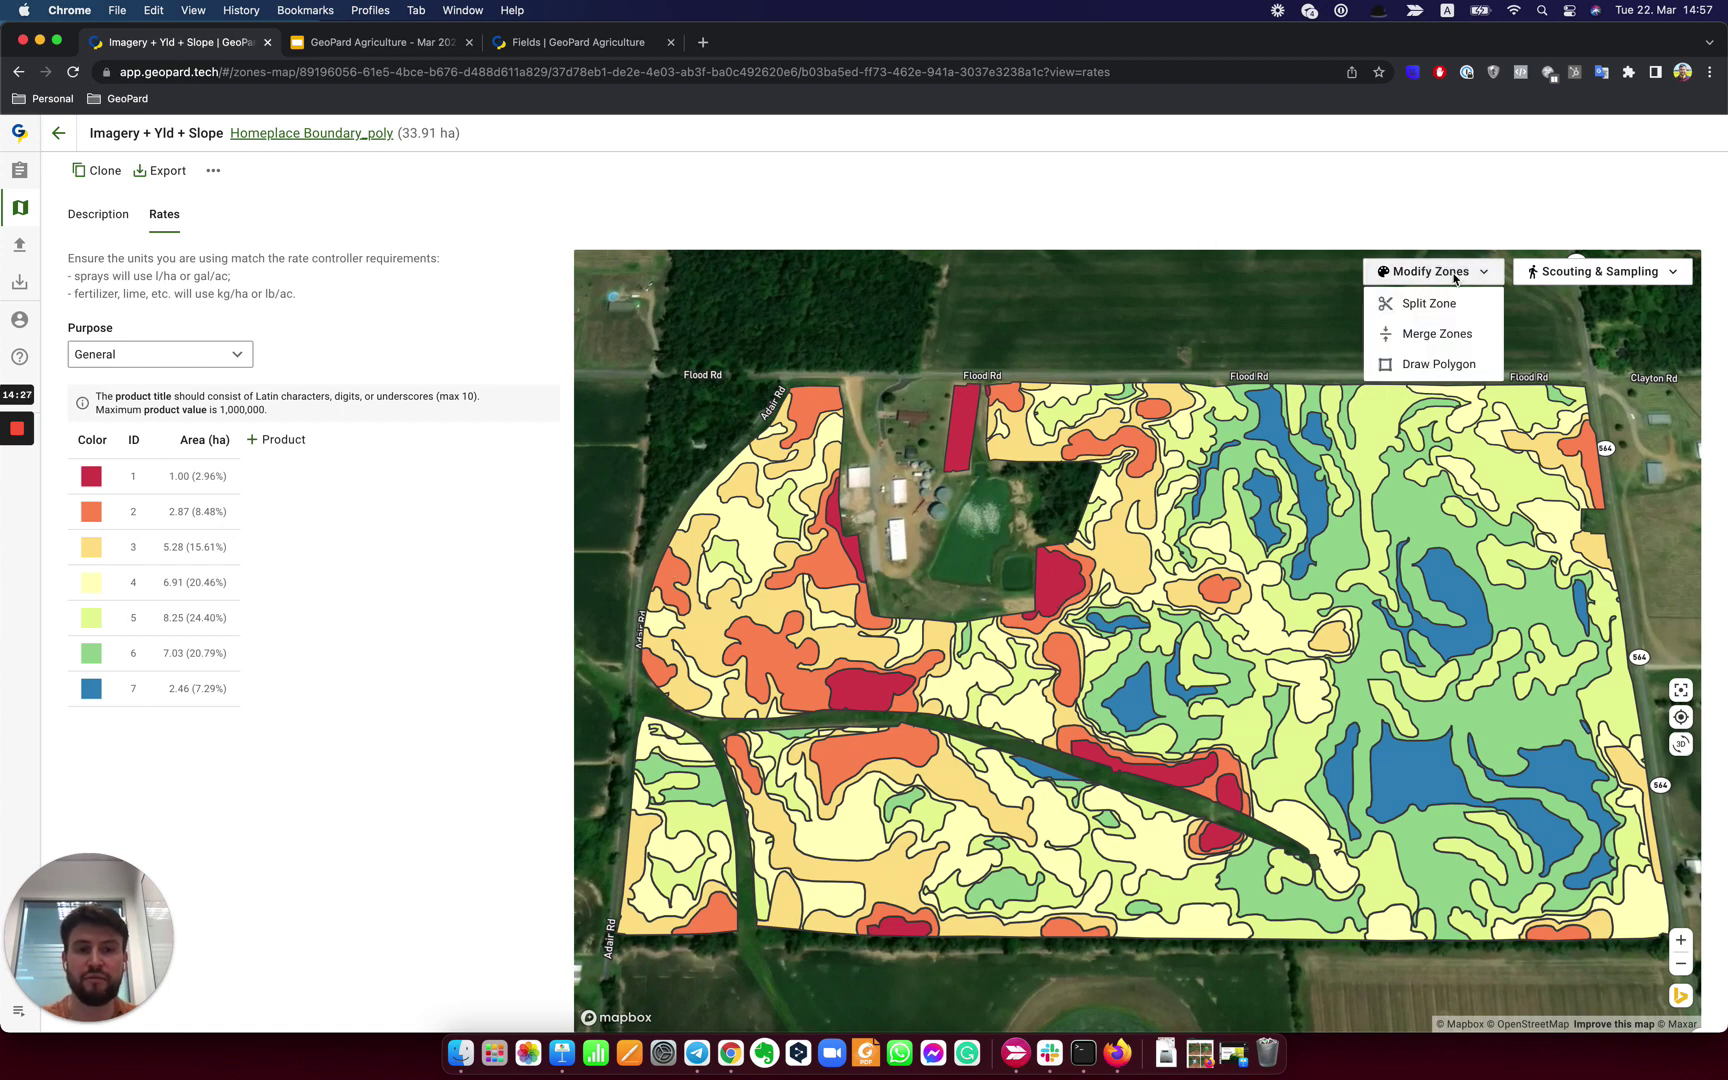
left_click(1449, 340)
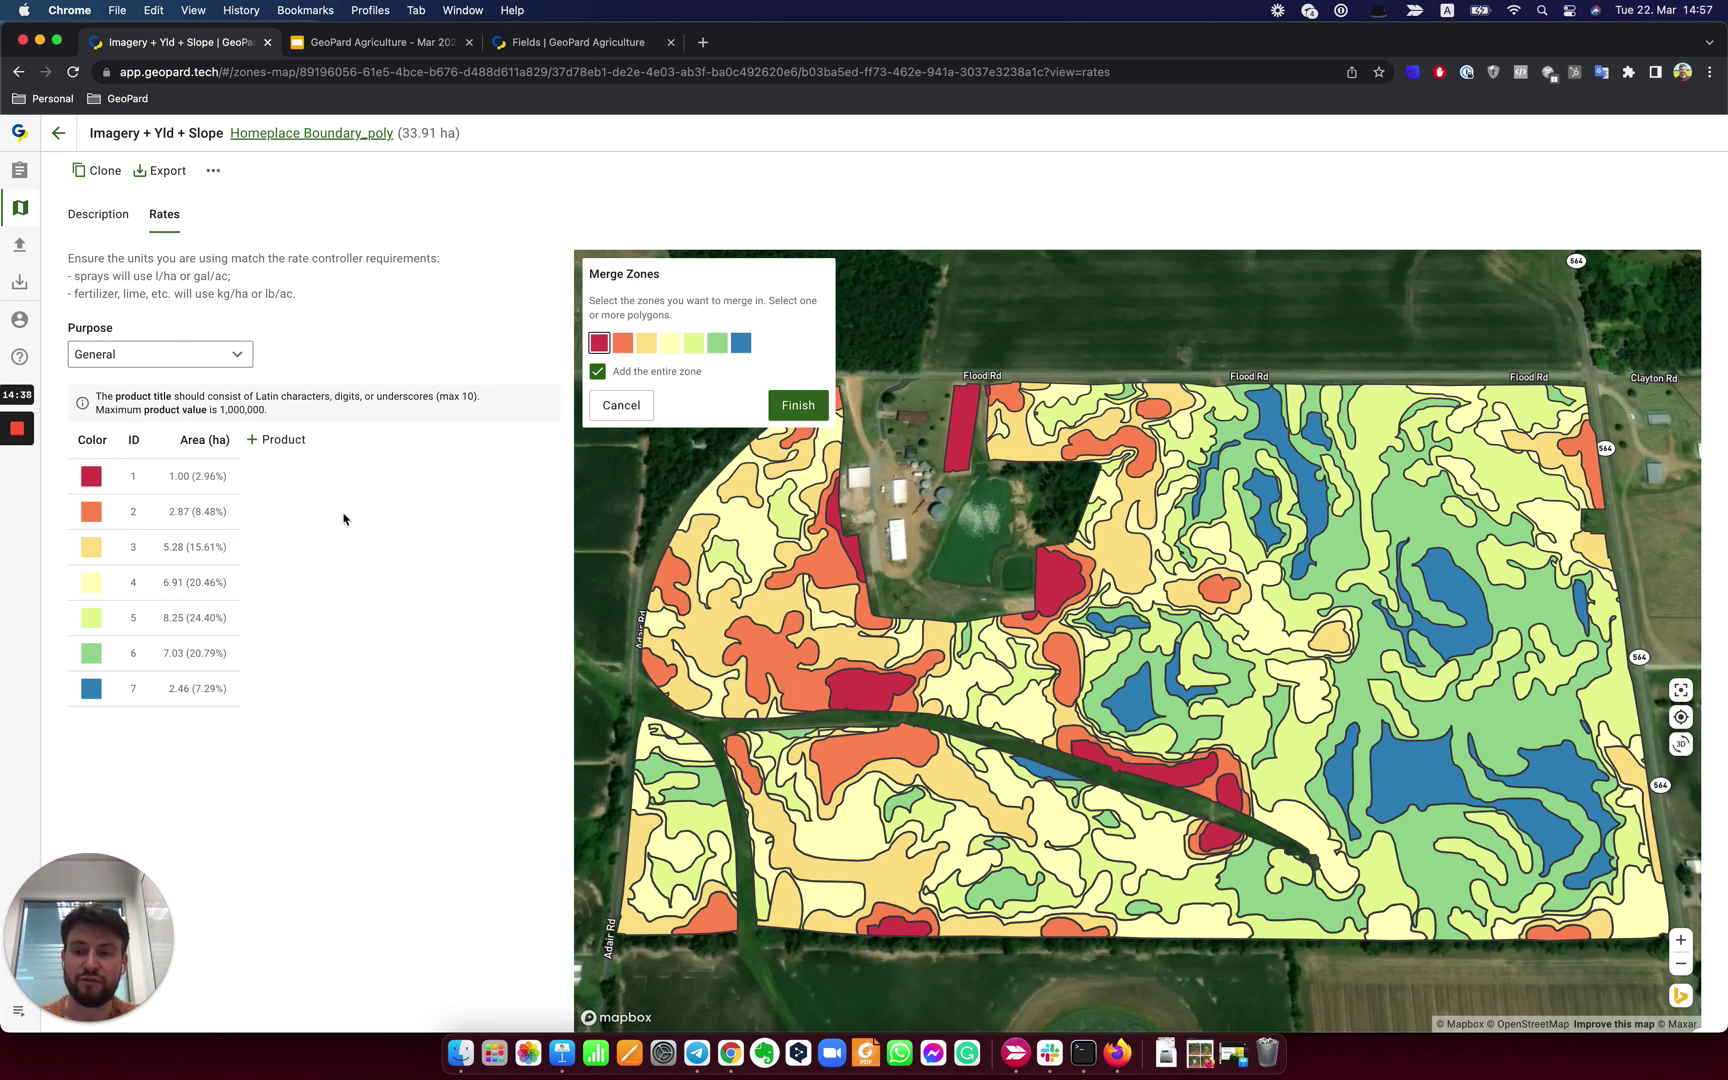
left_click(780, 652)
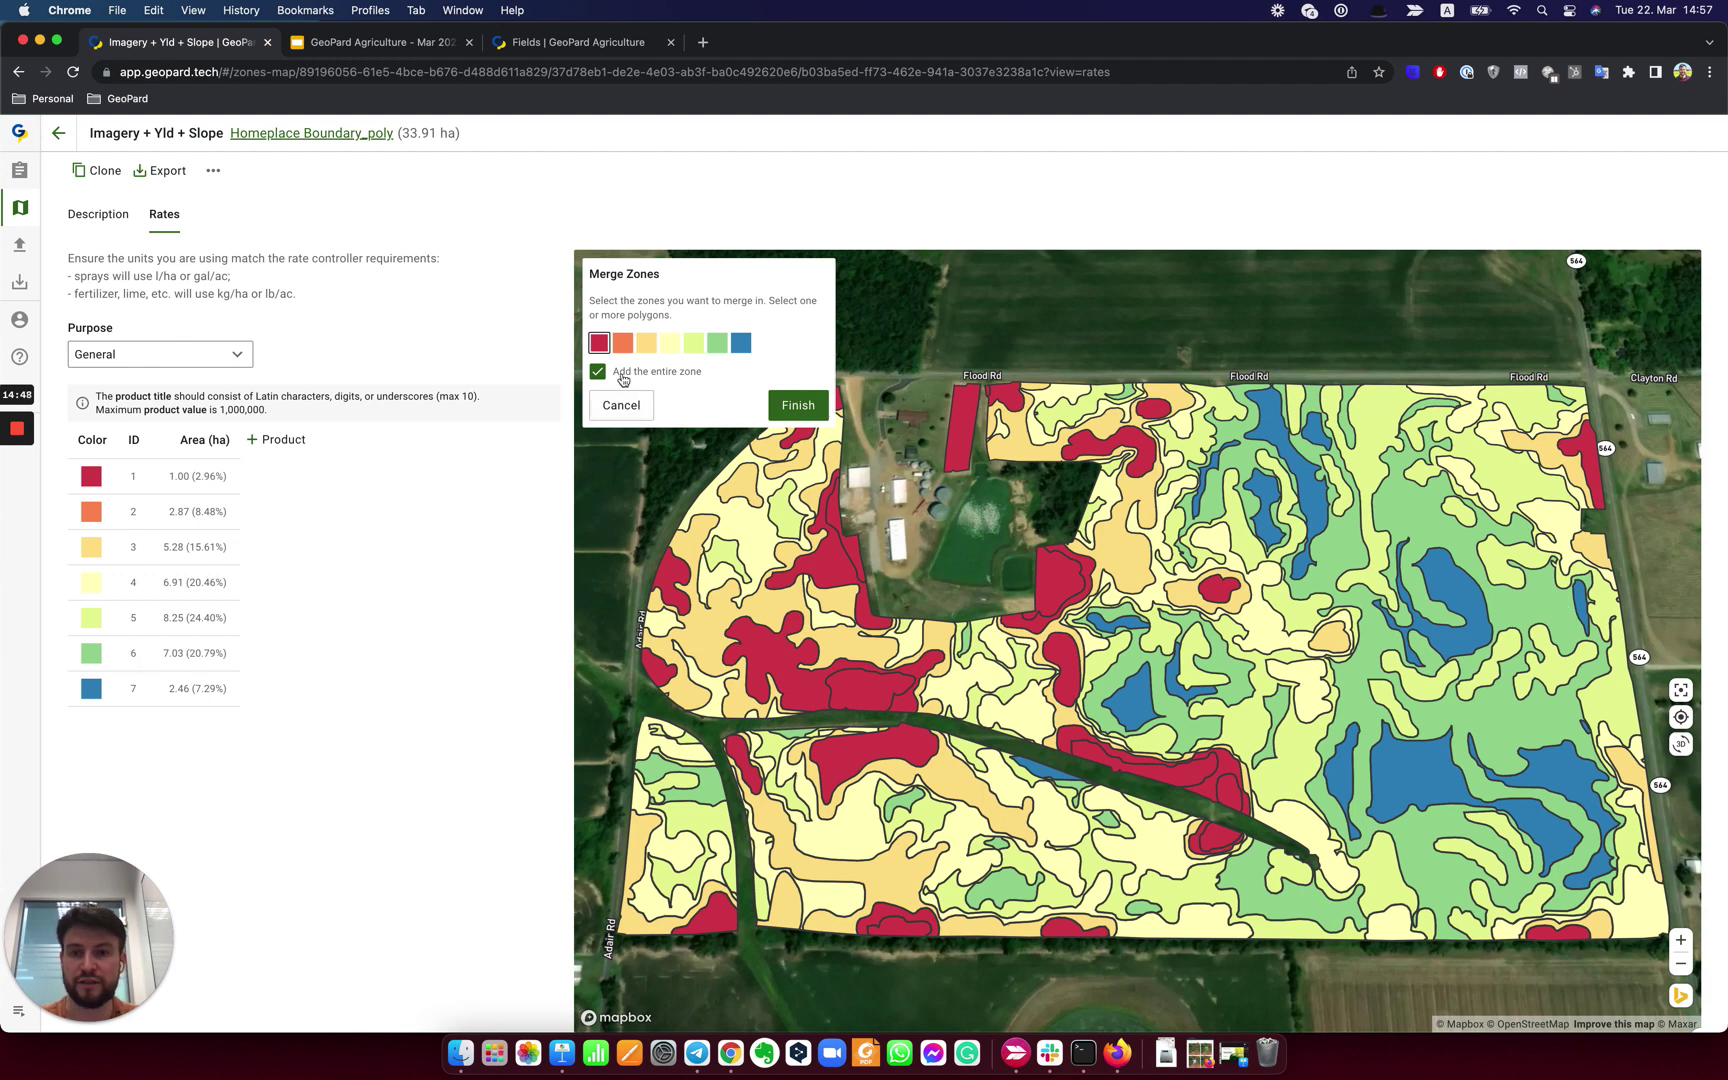
left_click(739, 344)
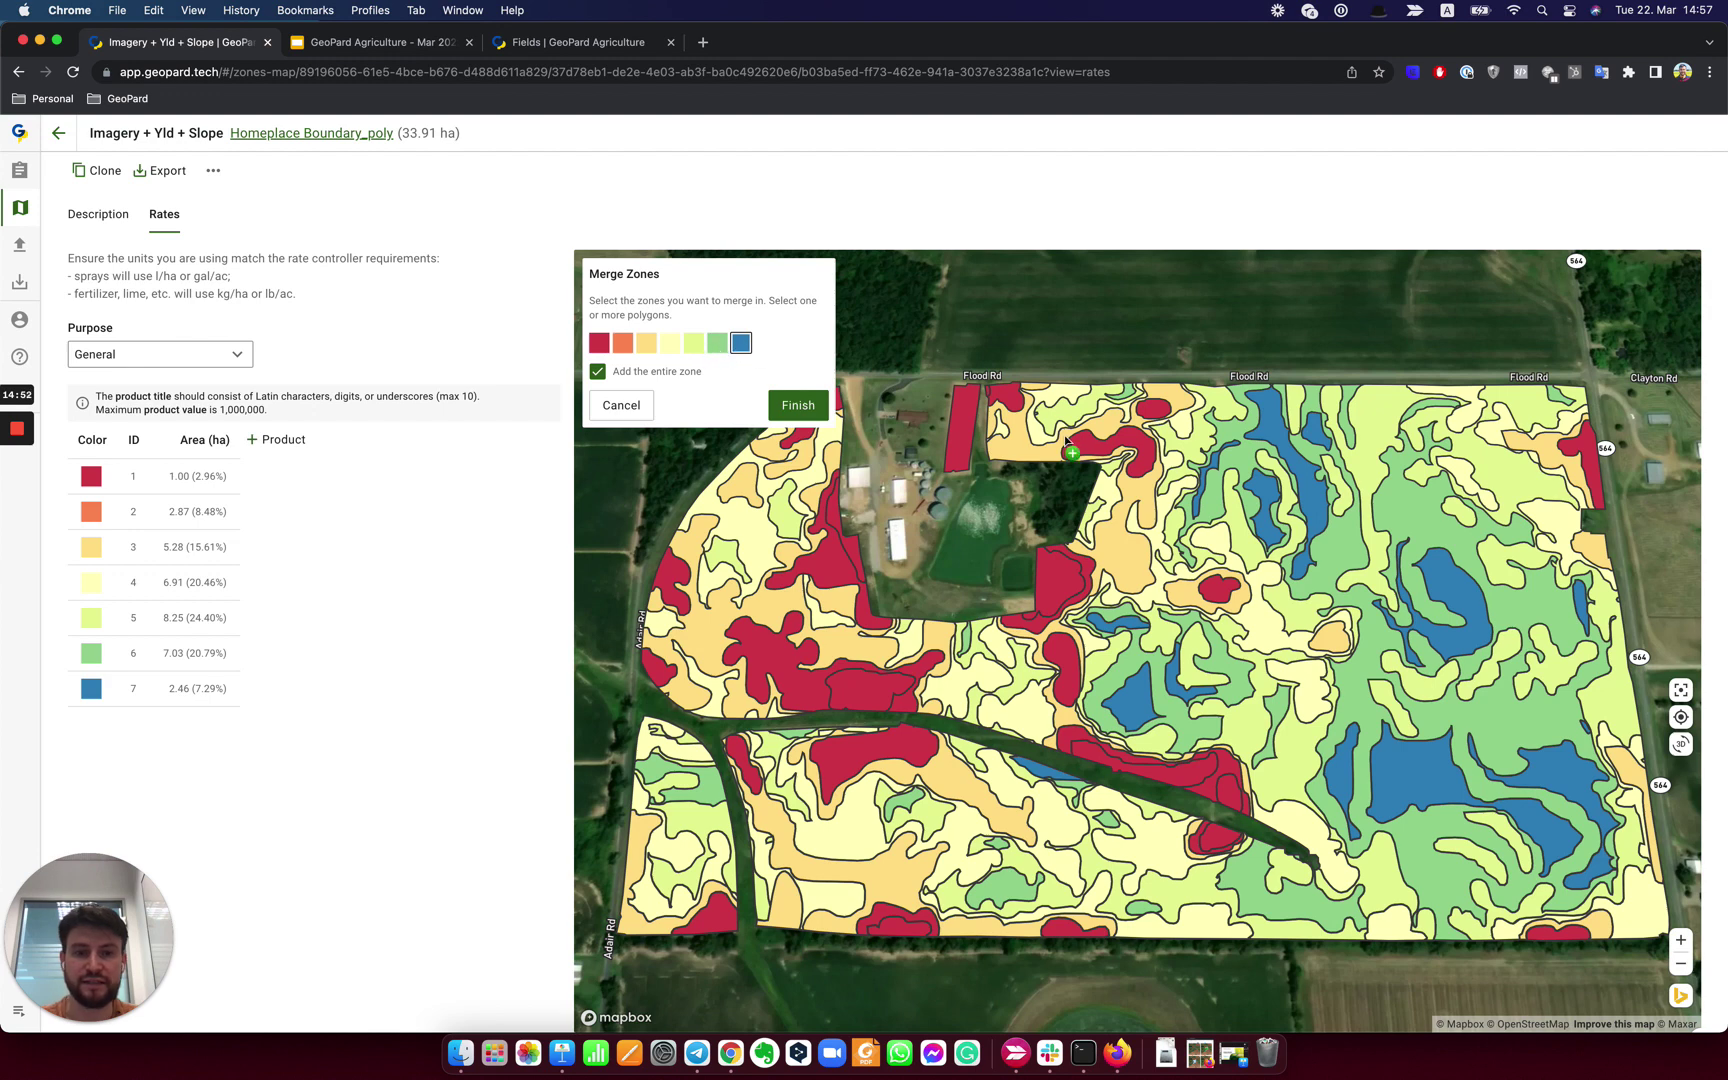
left_click(1334, 538)
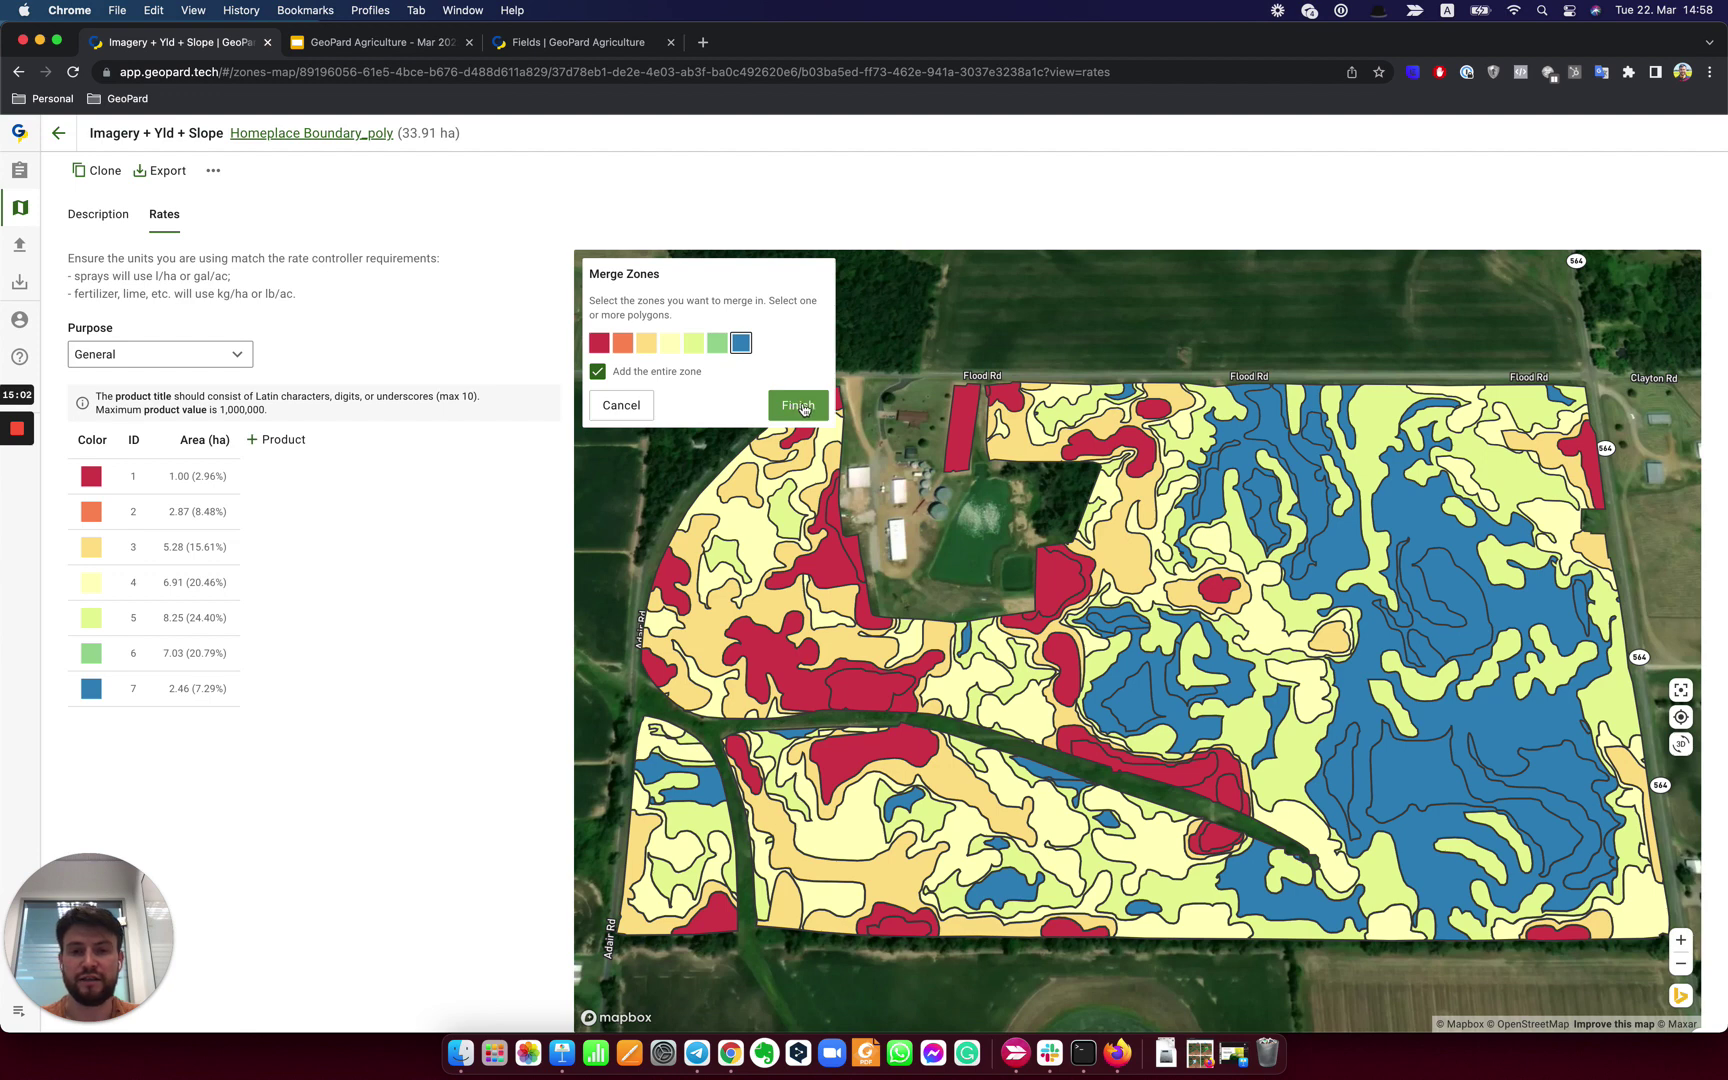
Add a product named N to the zone rates and set the map's purpose to Fertilizing.
left_click(272, 440)
double_click(287, 440)
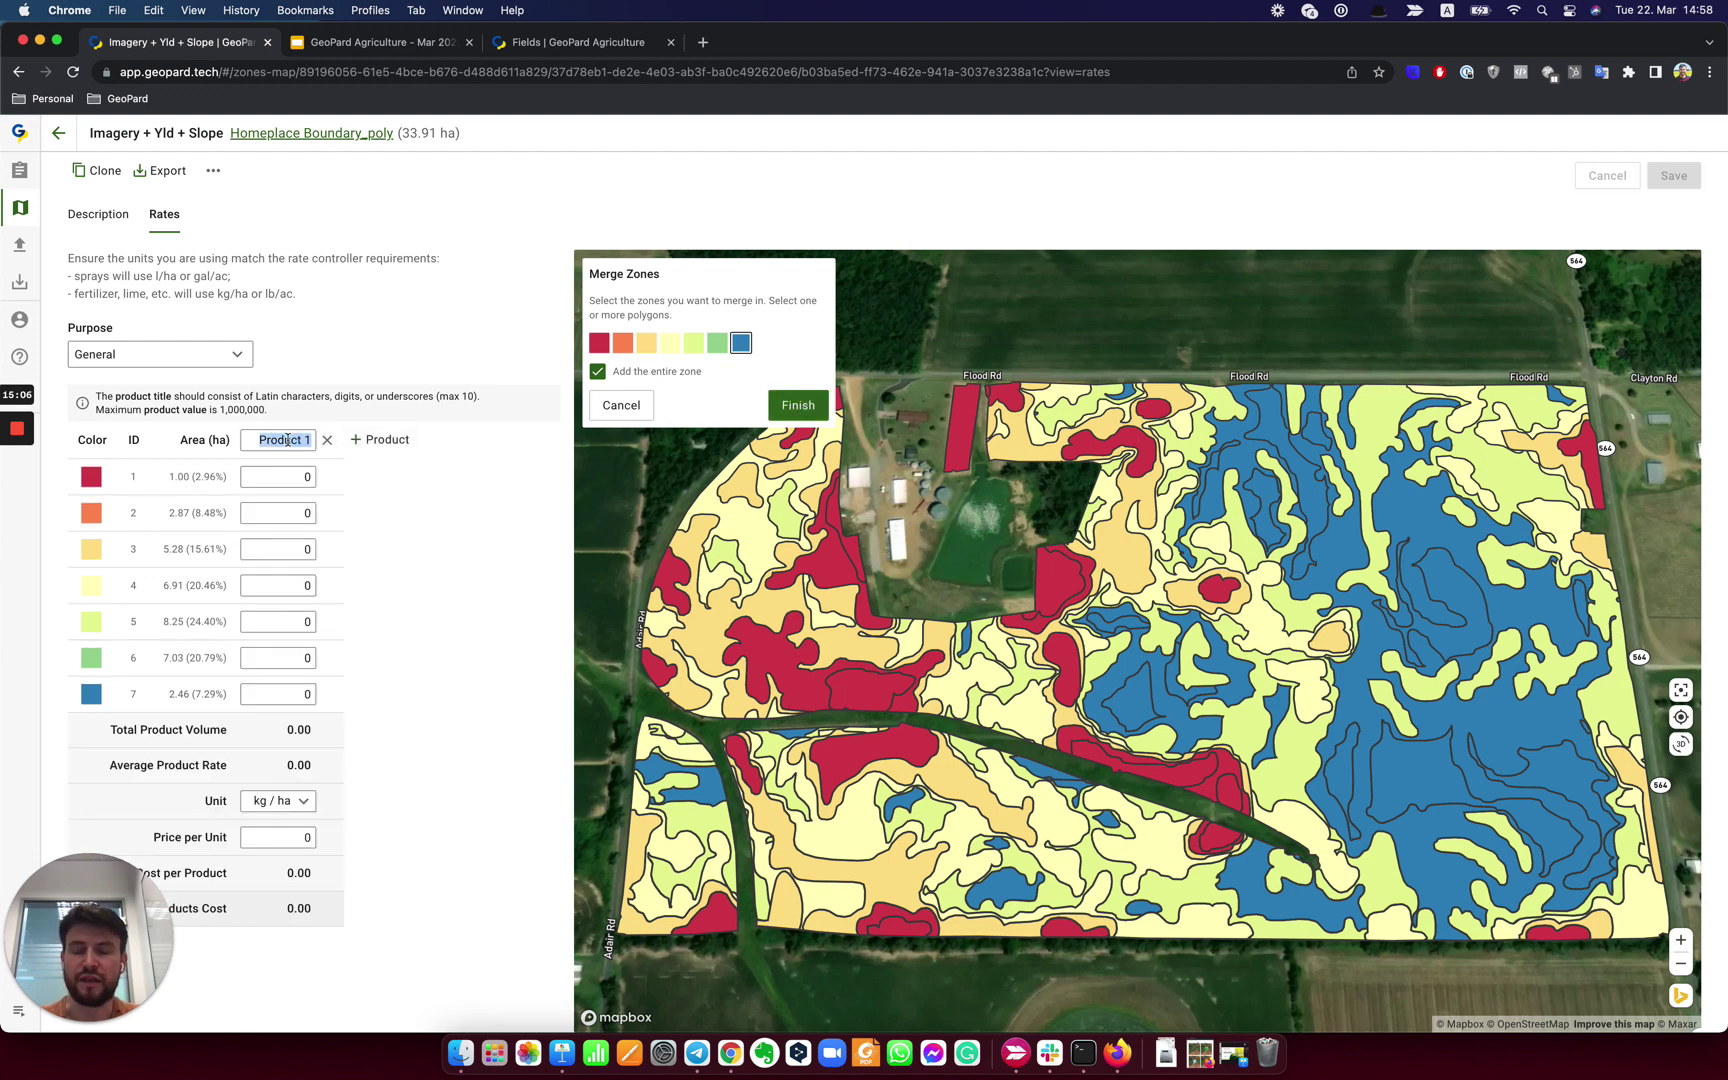
type("N")
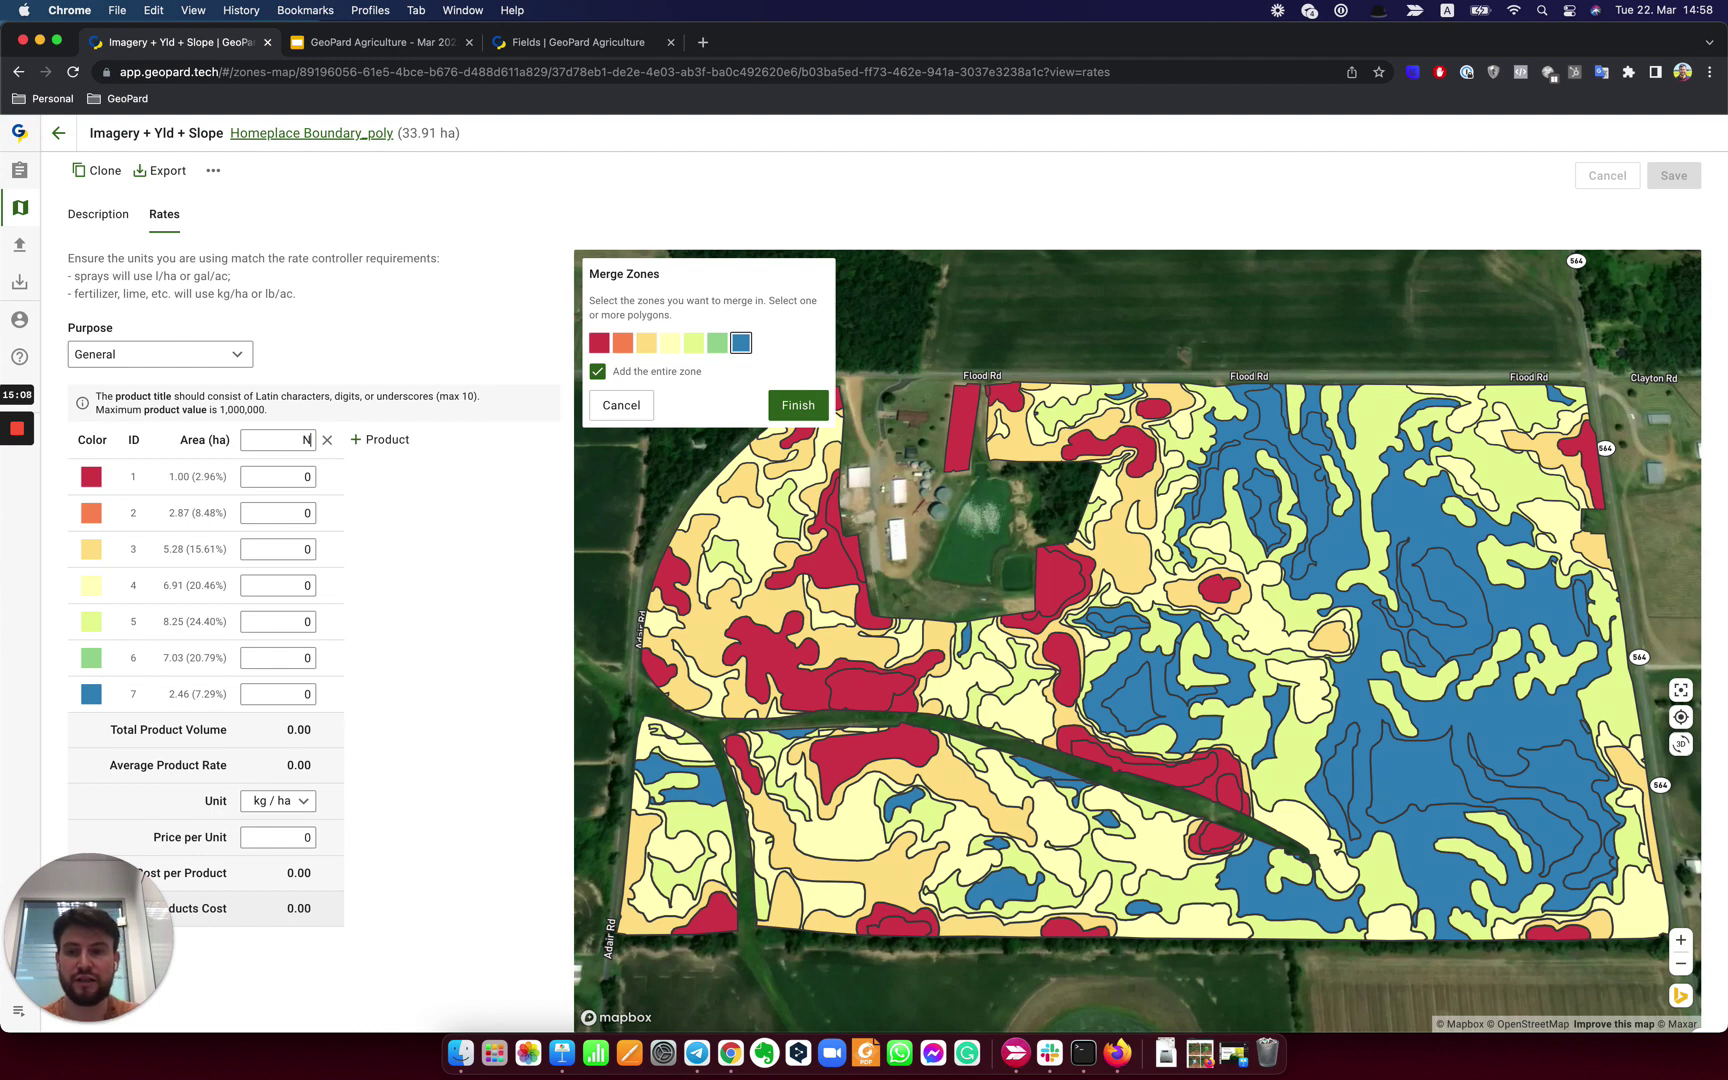
left_click(205, 358)
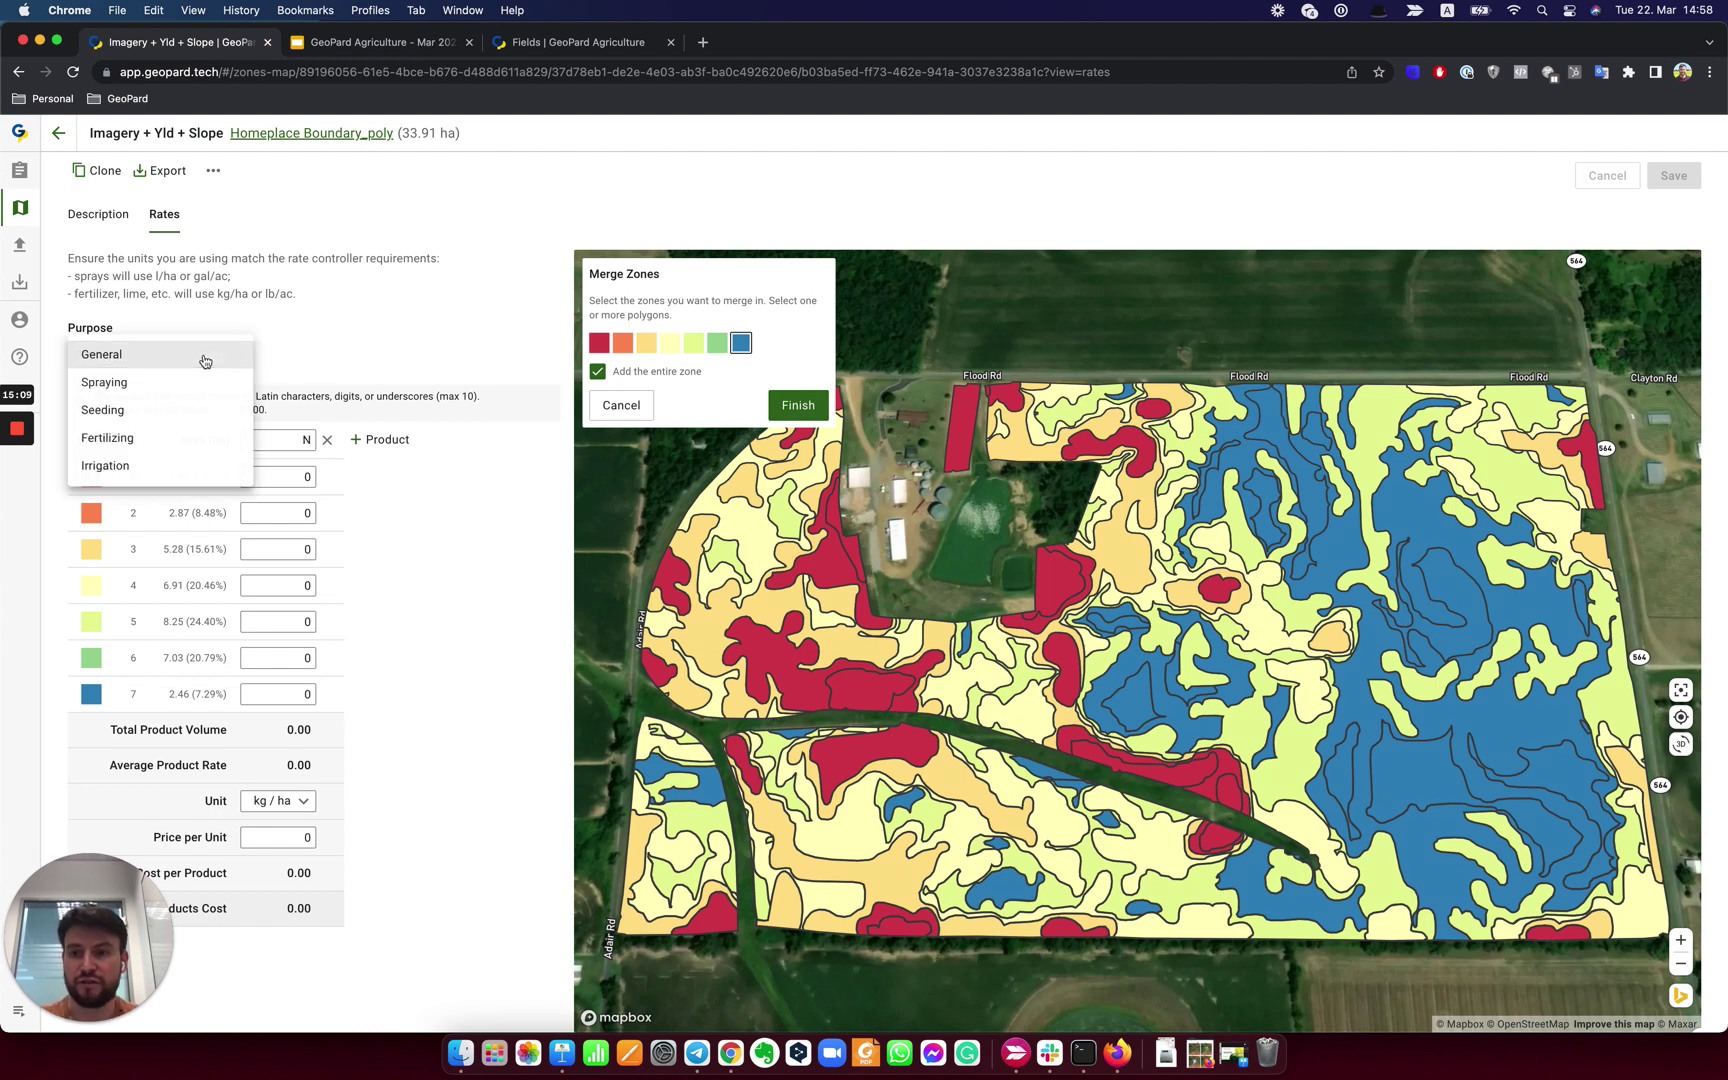
left_click(119, 440)
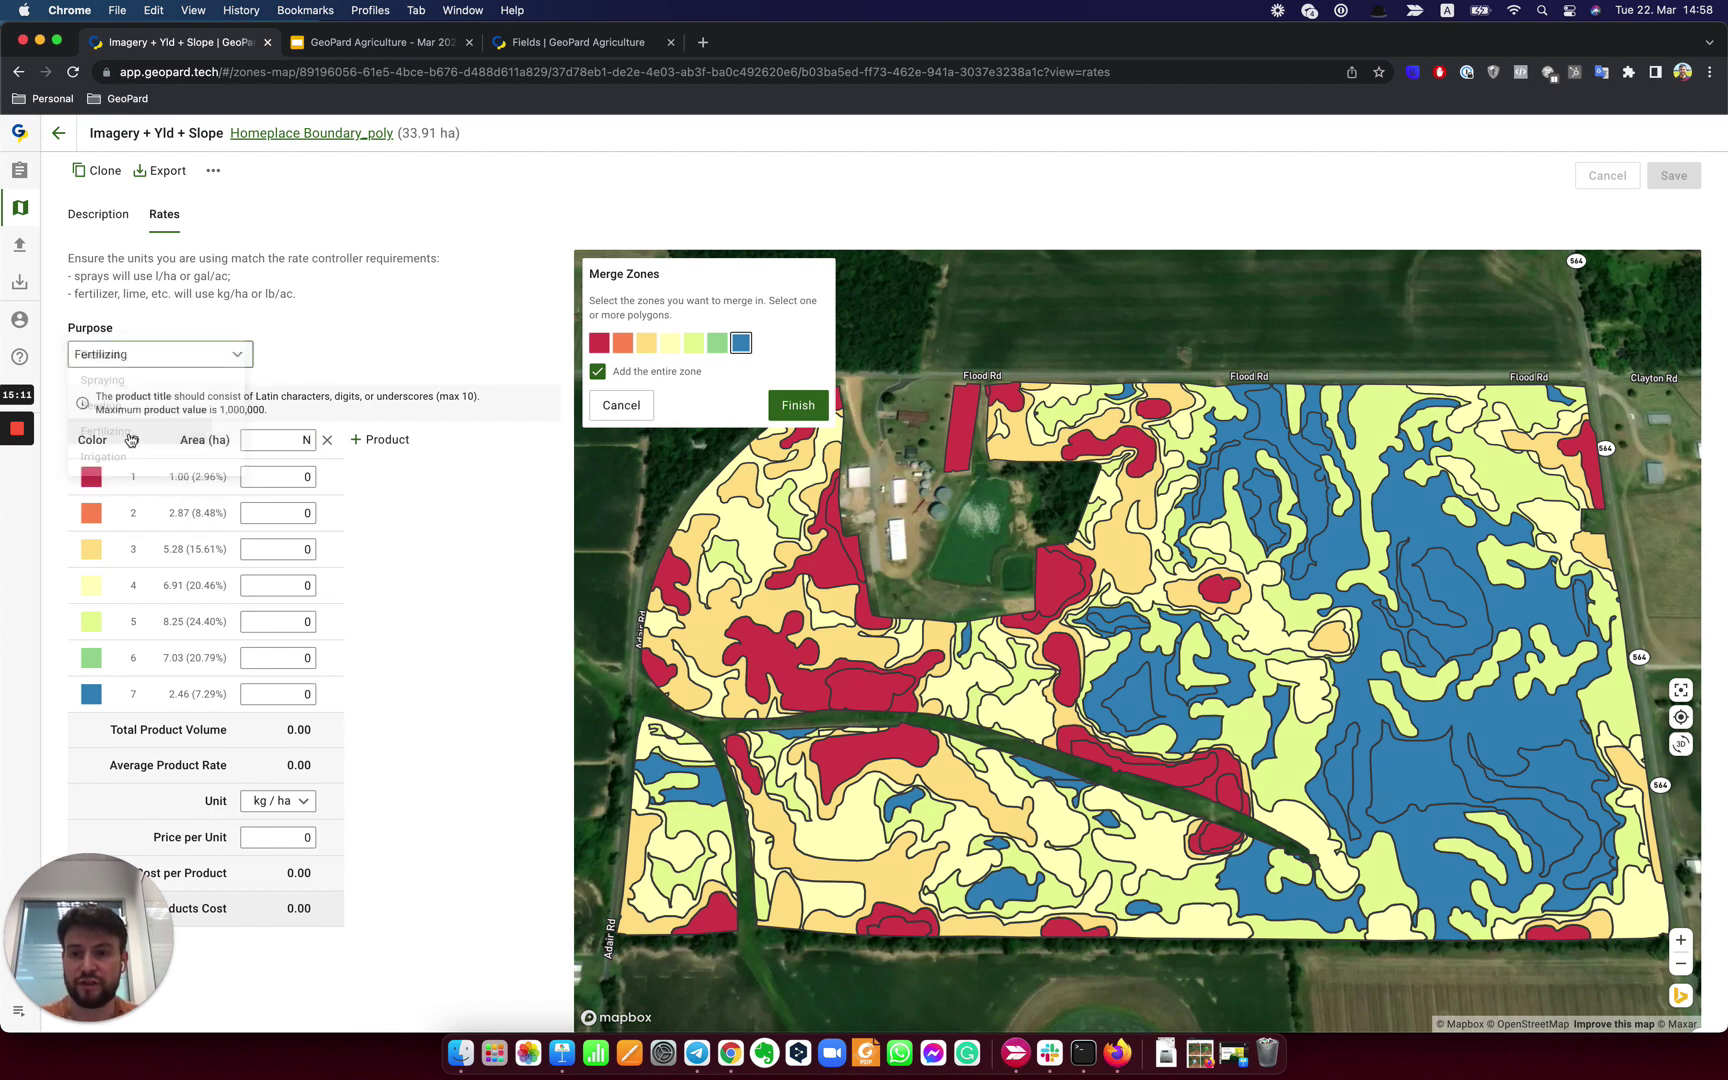
Set the unit of product N to lb / ac and its price per unit to 0.5.
left_click(273, 477)
left_click(303, 808)
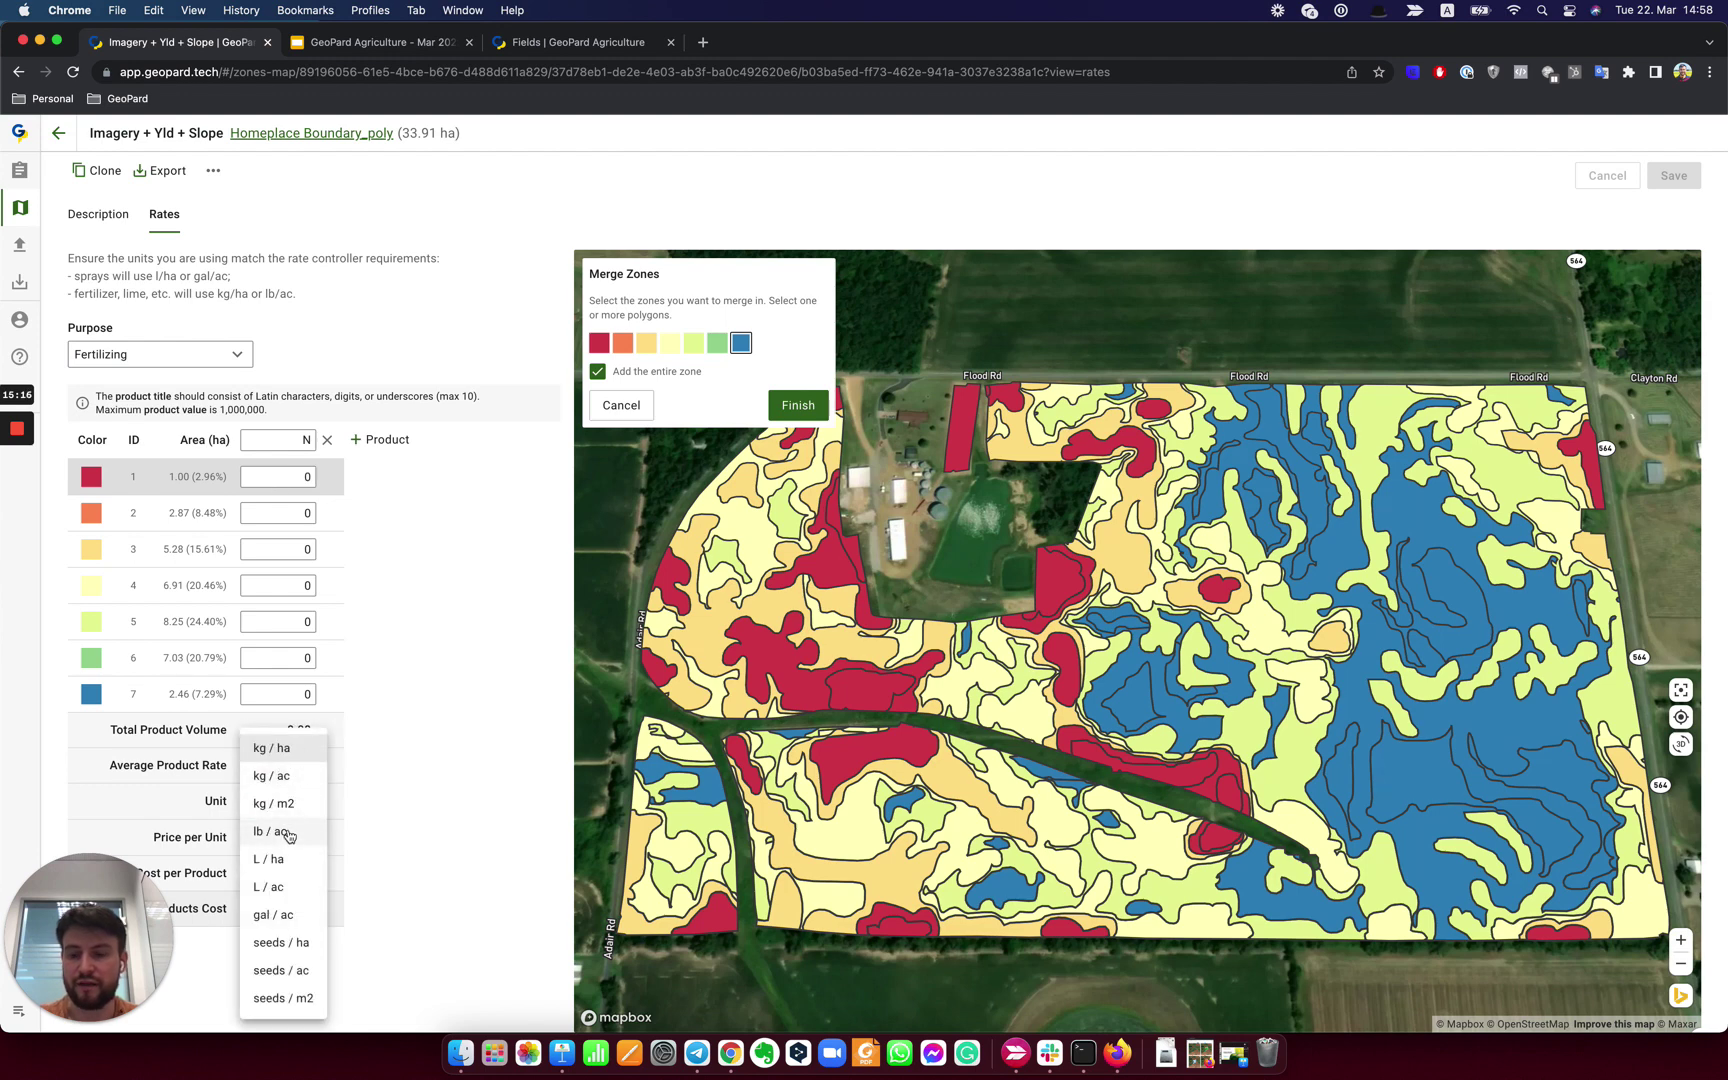
left_click(289, 834)
left_click(287, 838)
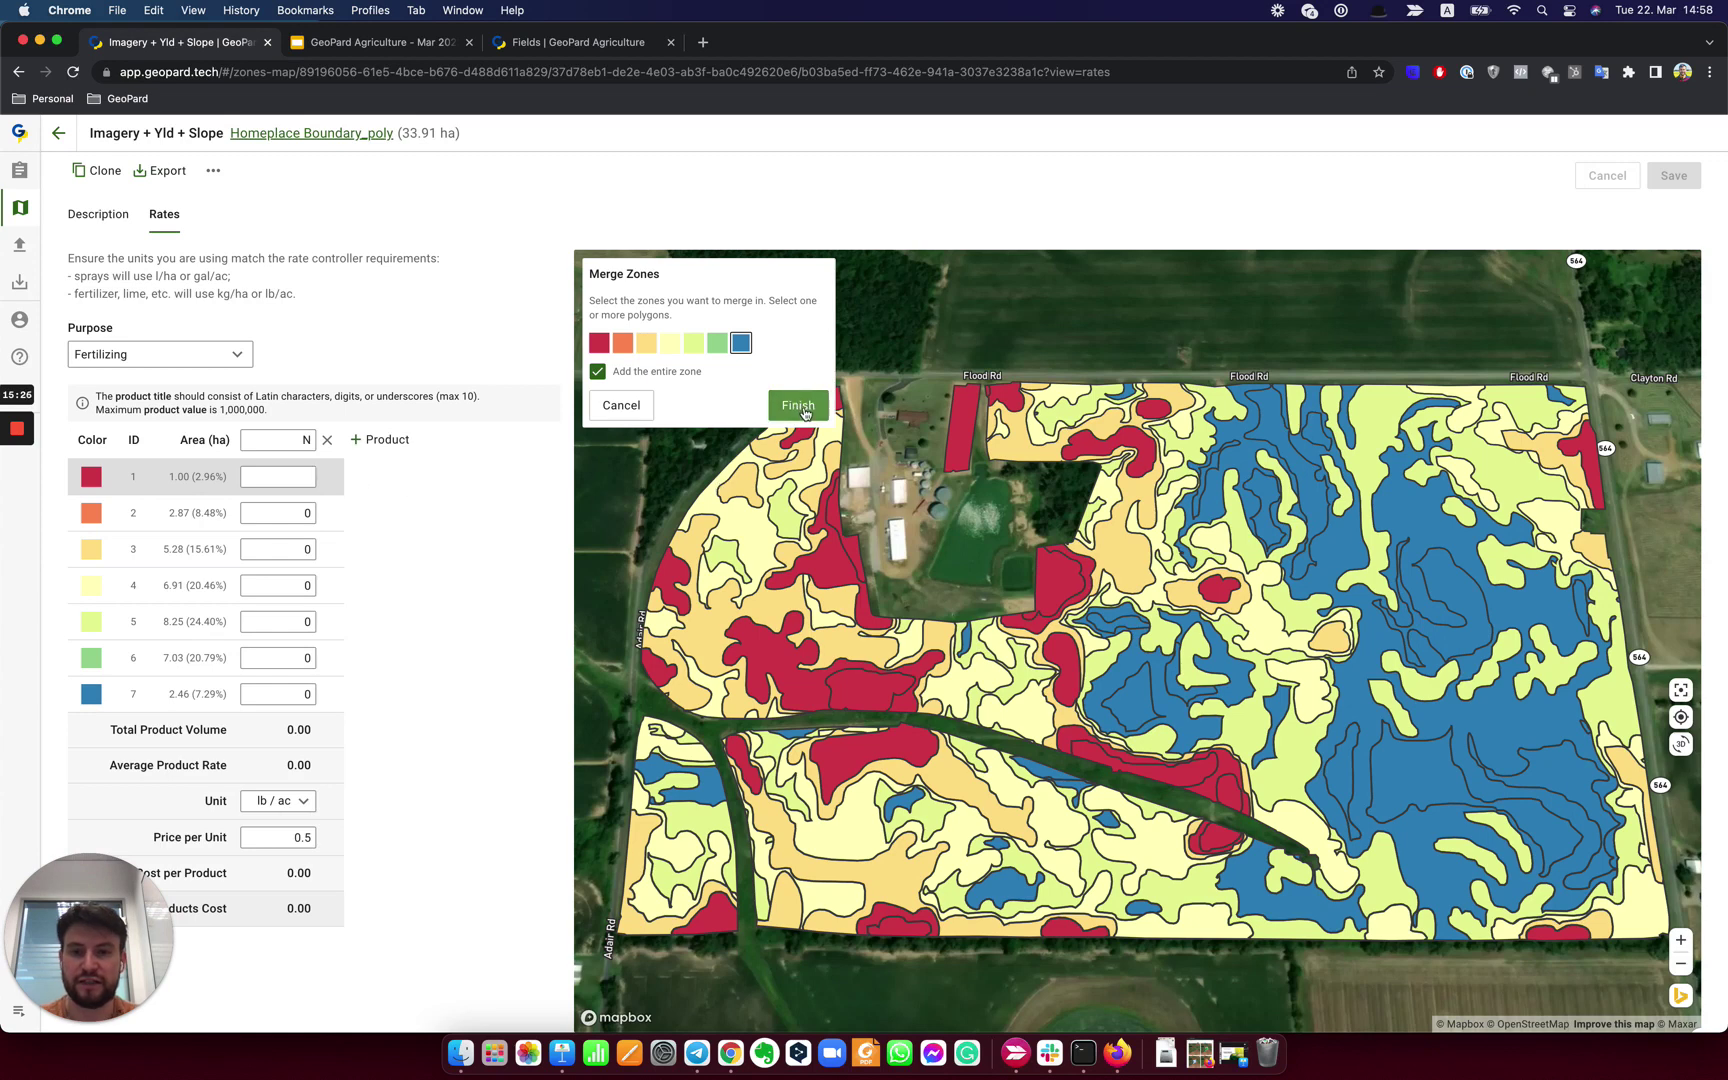
Finish the pending zone merge and add a product named N to the merged zones' rates.
left_click(799, 406)
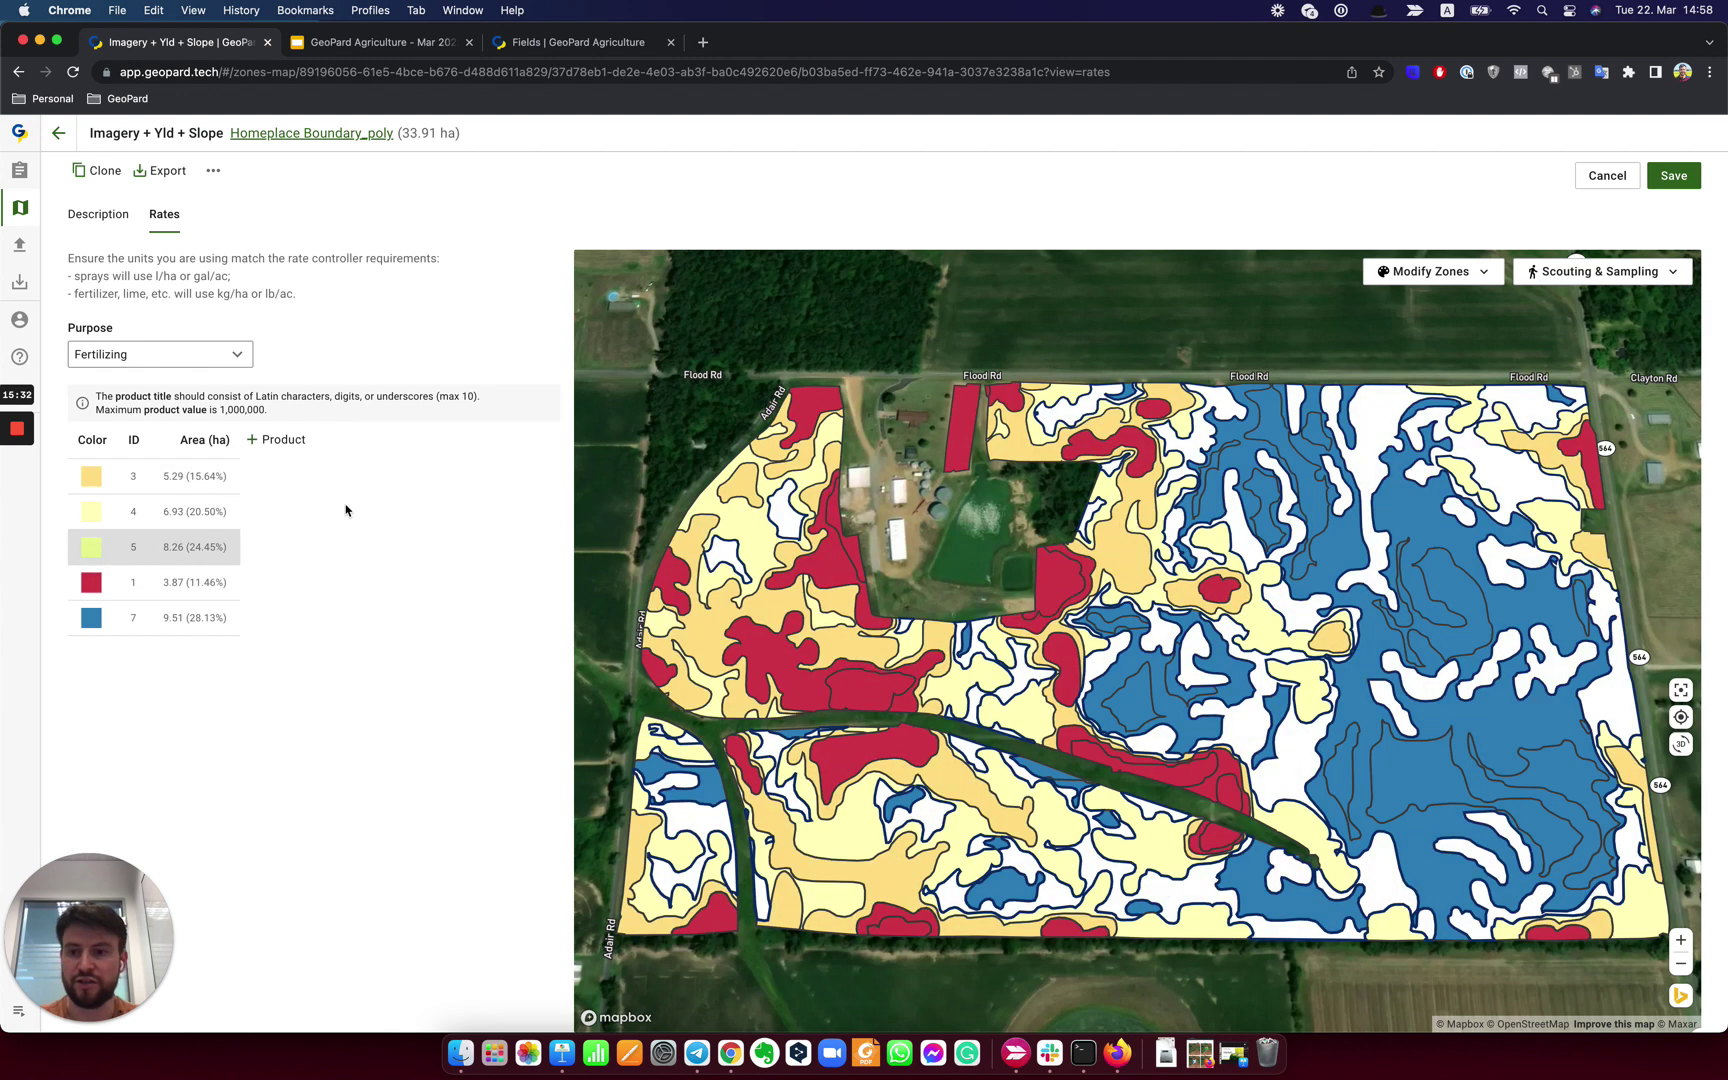
left_click(278, 440)
left_click(299, 441)
type("N")
left_click(282, 477)
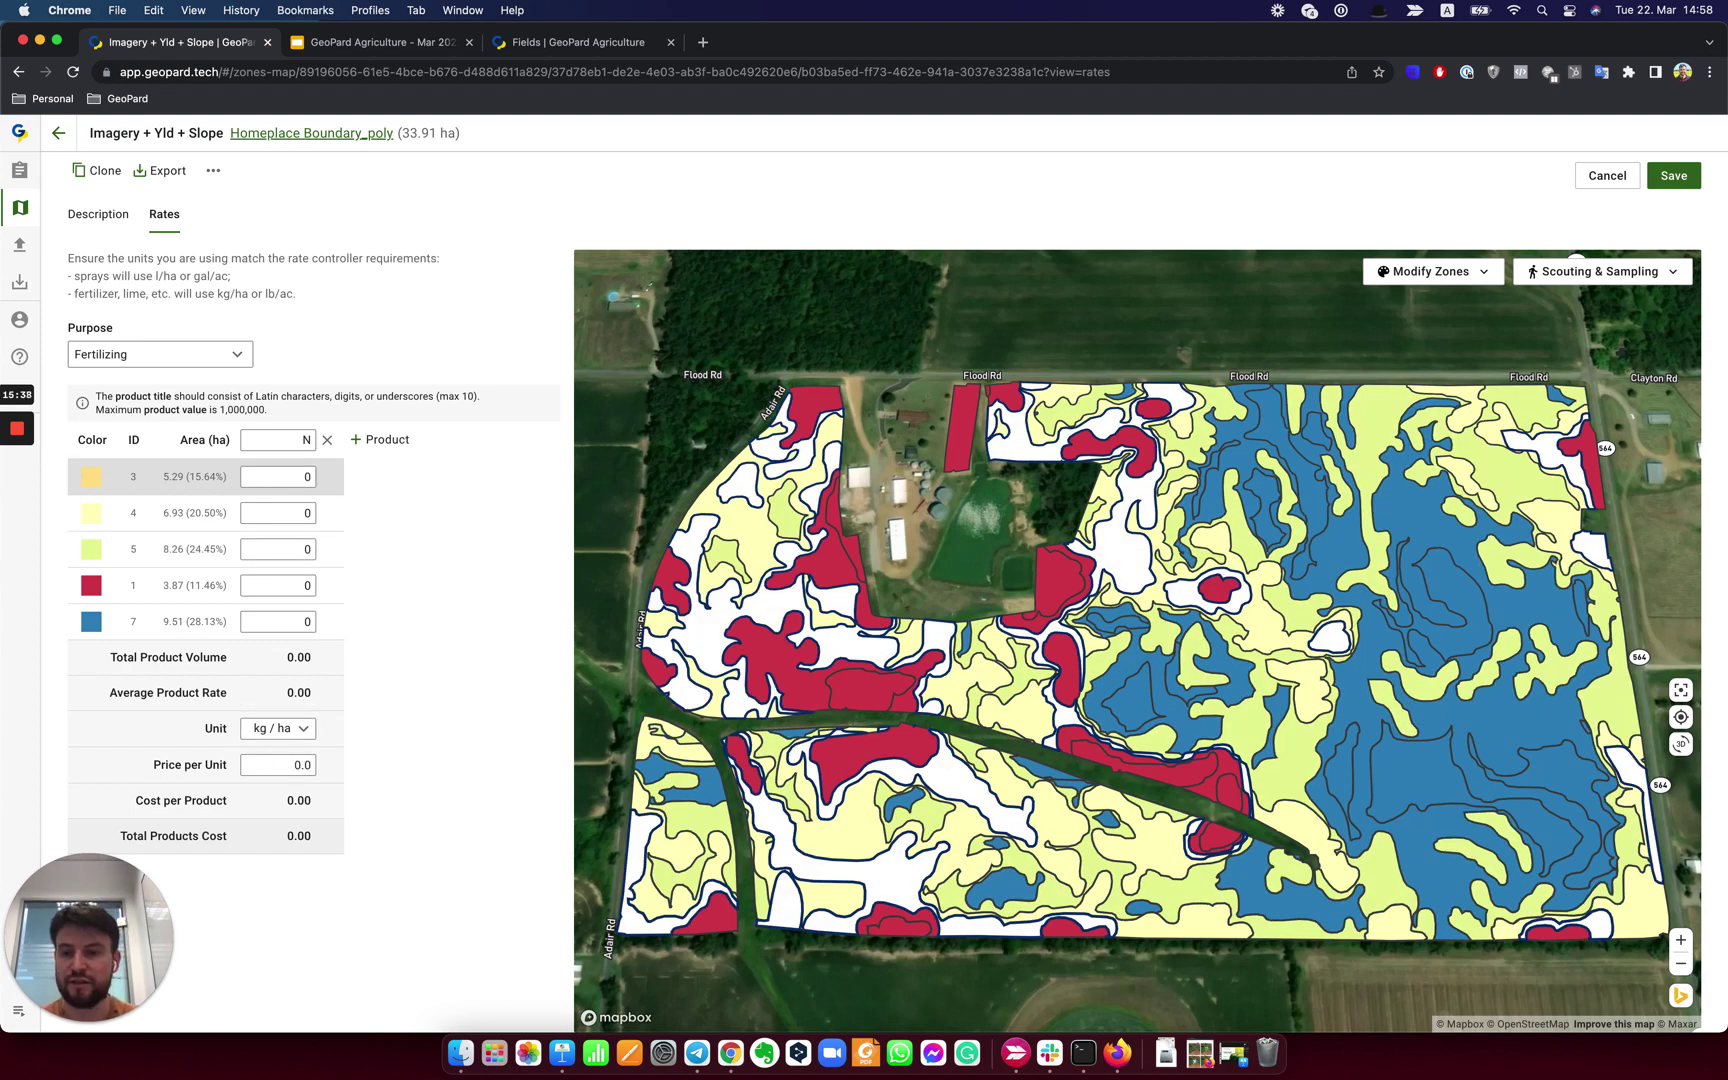
Set product N's price per unit to 0.5 and its rates to 4 for zone 3, 8 for zone 4 and 10 for zone 5.
left_click(304, 479)
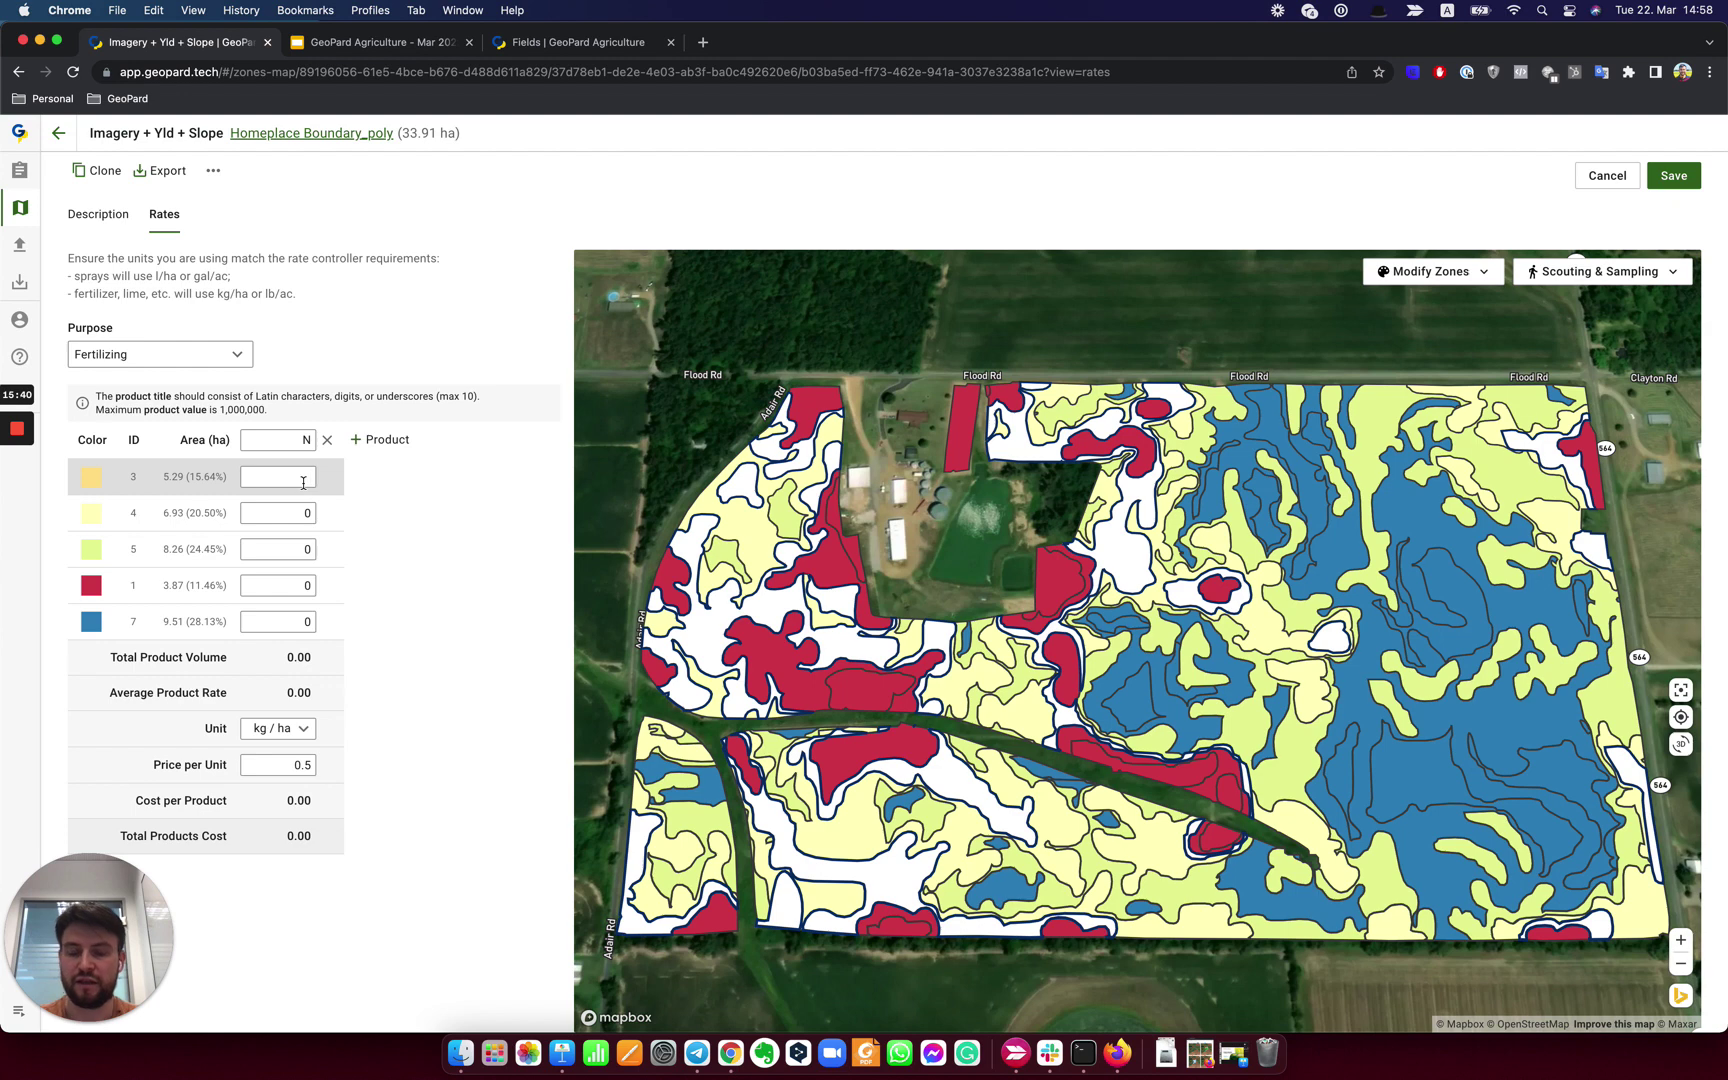
type("4")
left_click(289, 517)
type("8")
left_click(292, 551)
type("10")
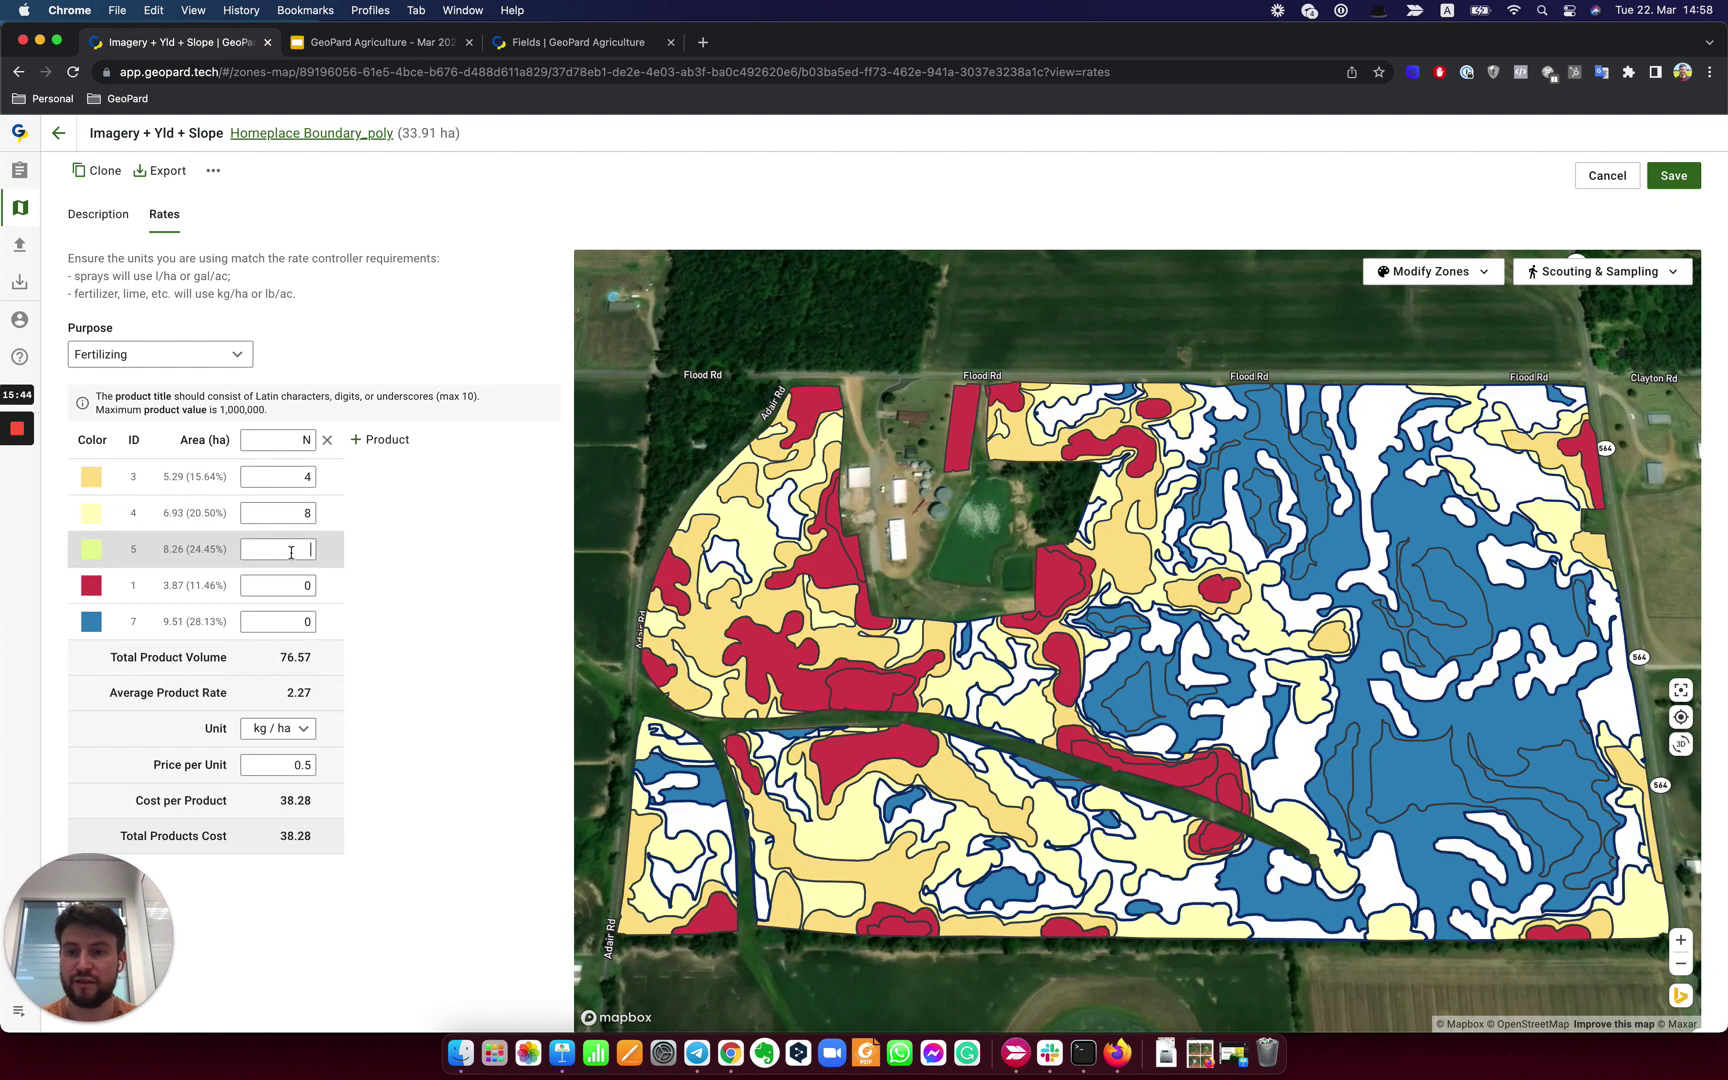
Change product N's rate to 6 for zone 4 and 8 for zone 5.
double_click(306, 514)
type("6")
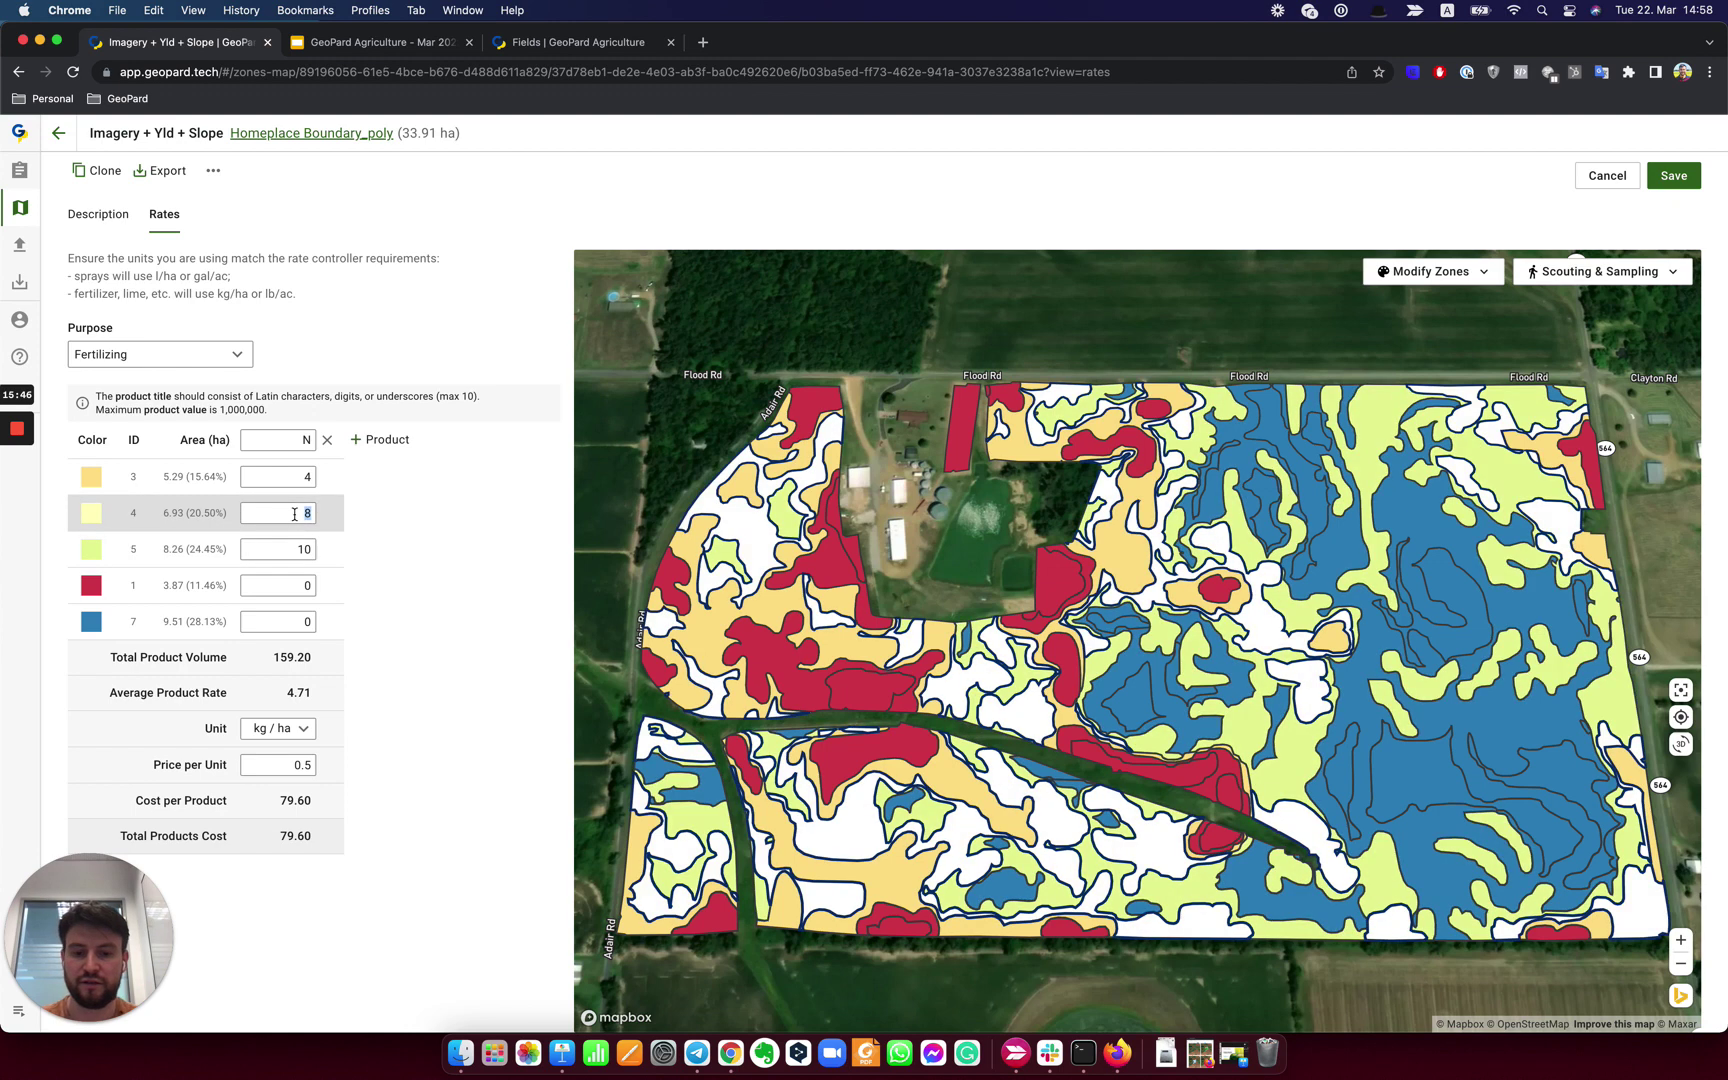
double_click(294, 580)
key("BackSpace")
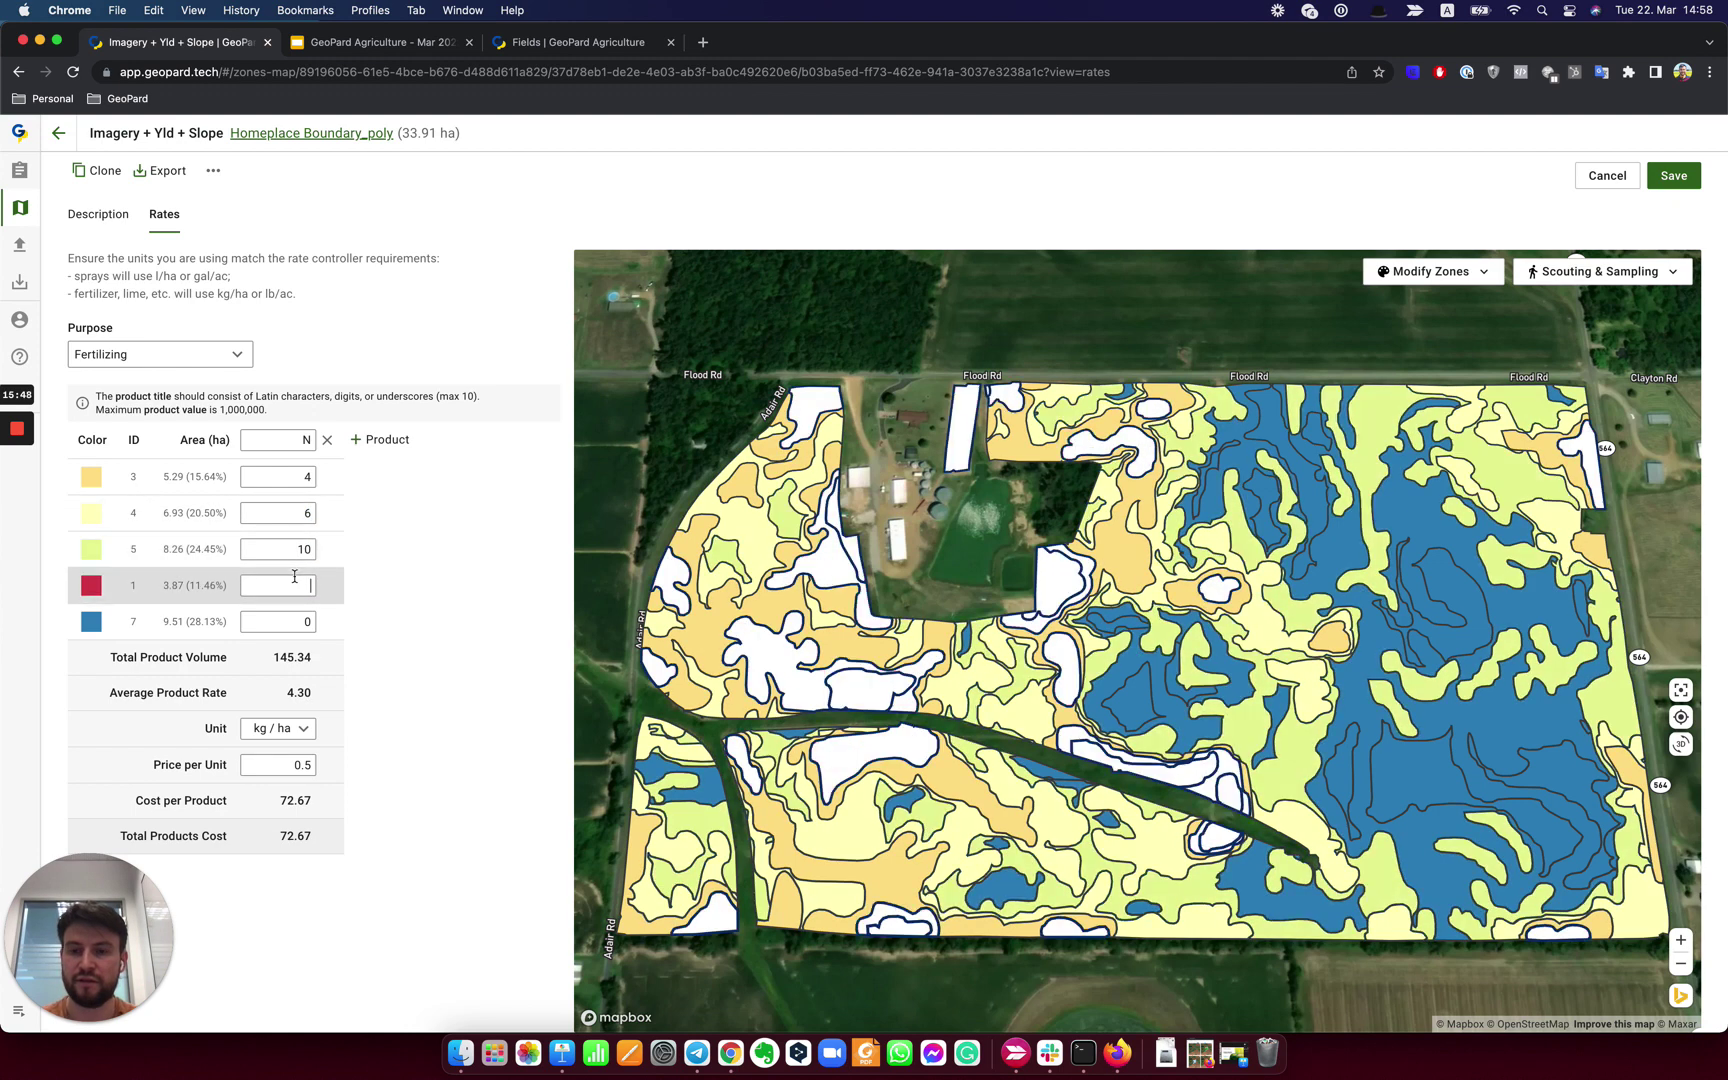
left_click(303, 548)
type("8")
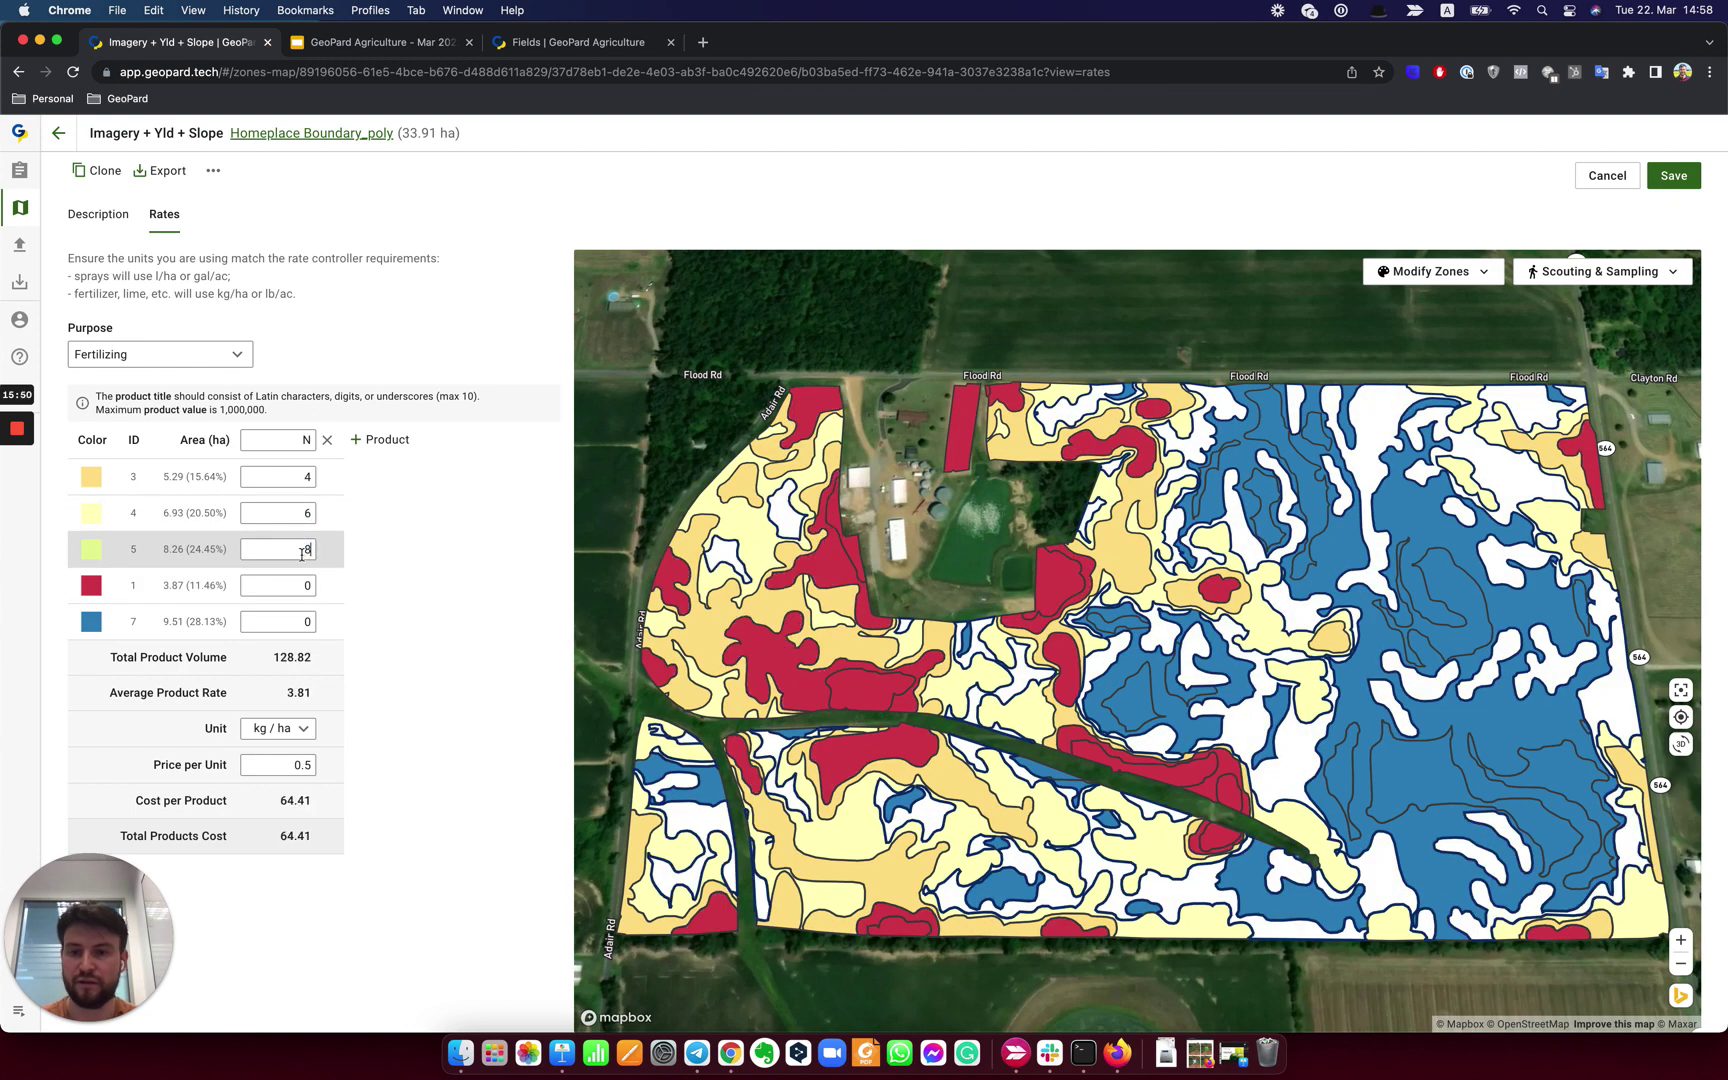
Set product N's rate to 10 for red zone 1 and 12 for blue zone 7.
double_click(294, 585)
type("10")
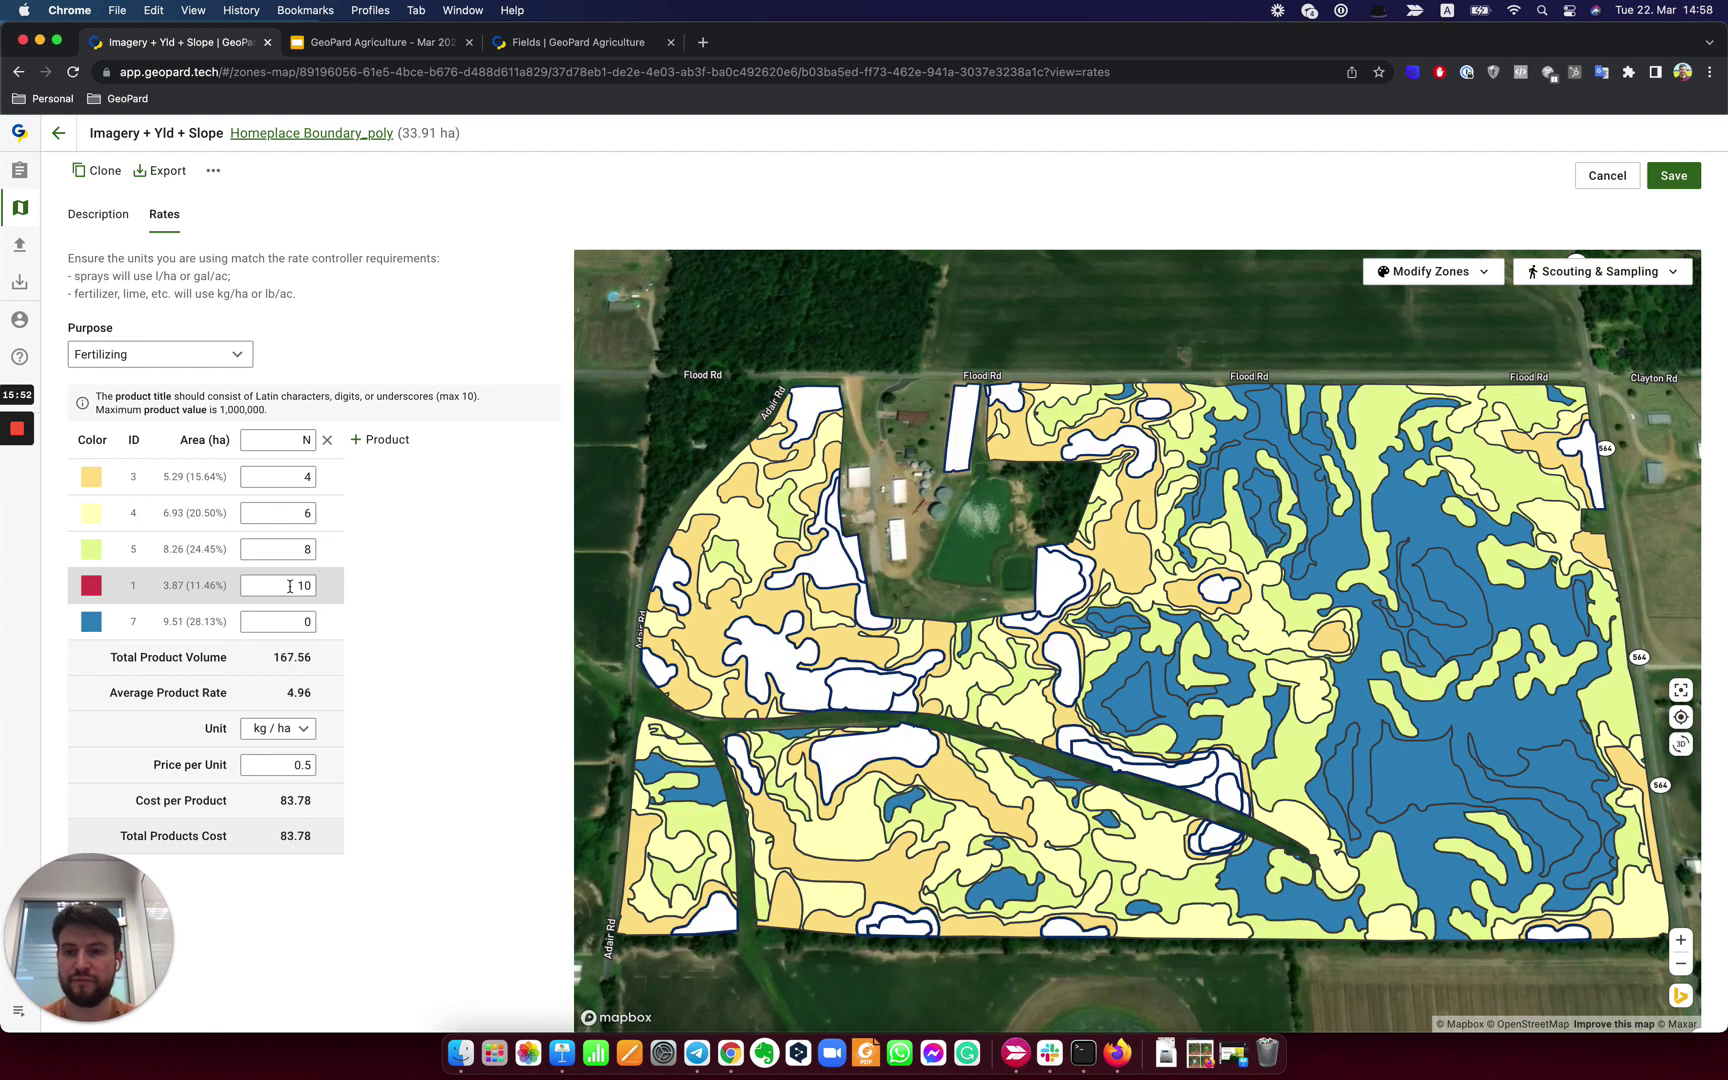
double_click(277, 621)
type("12")
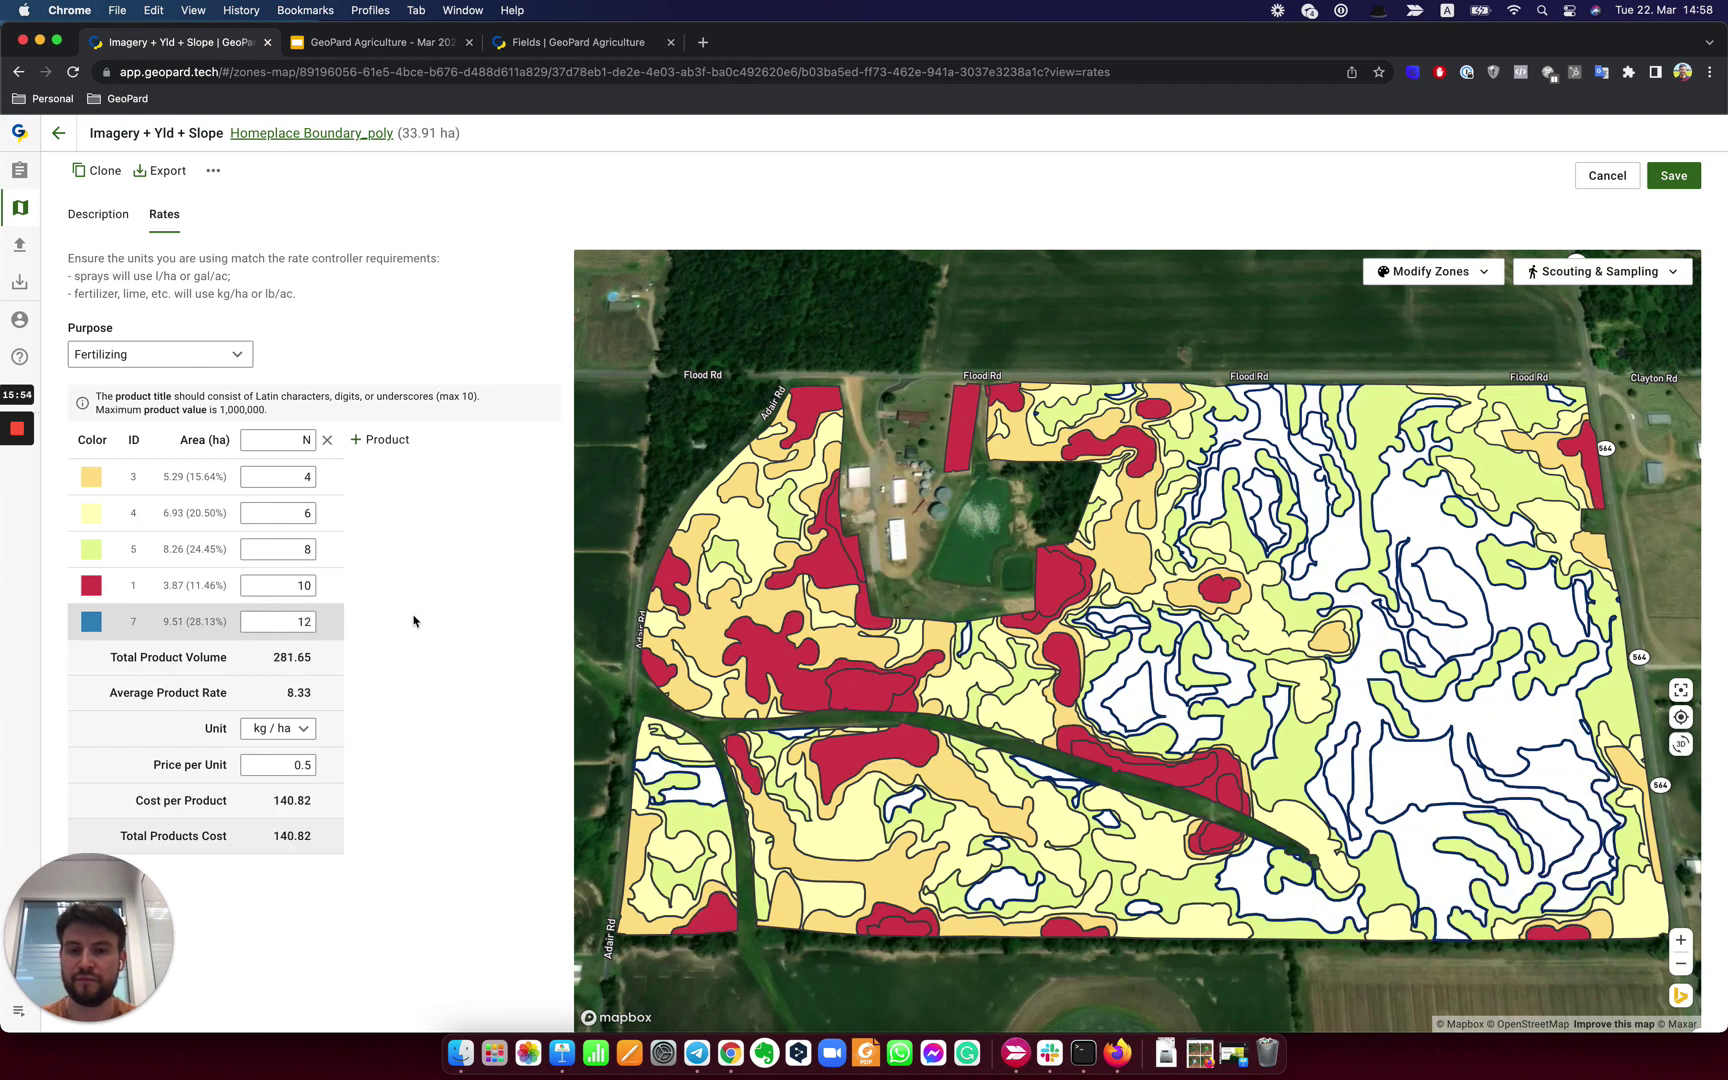
left_click(280, 586)
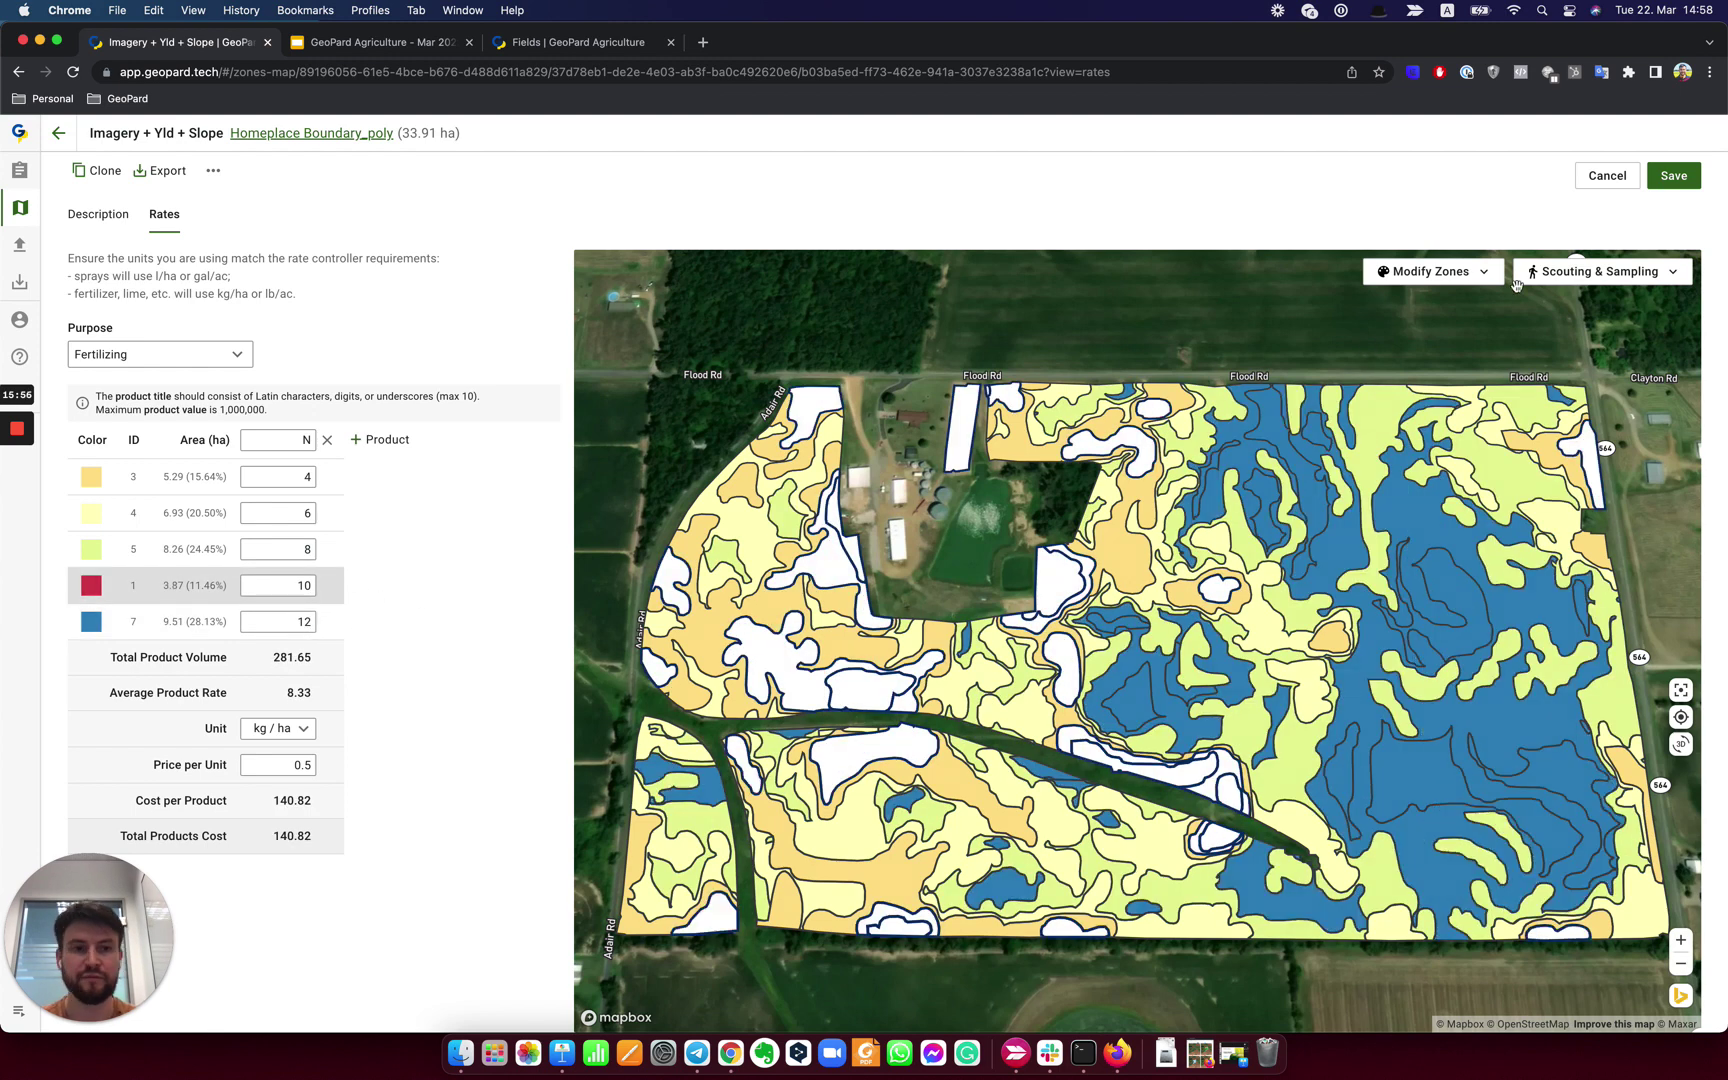
Add a scouting pin without title or description in the northwestern part of the field and save the zones map.
left_click(1586, 281)
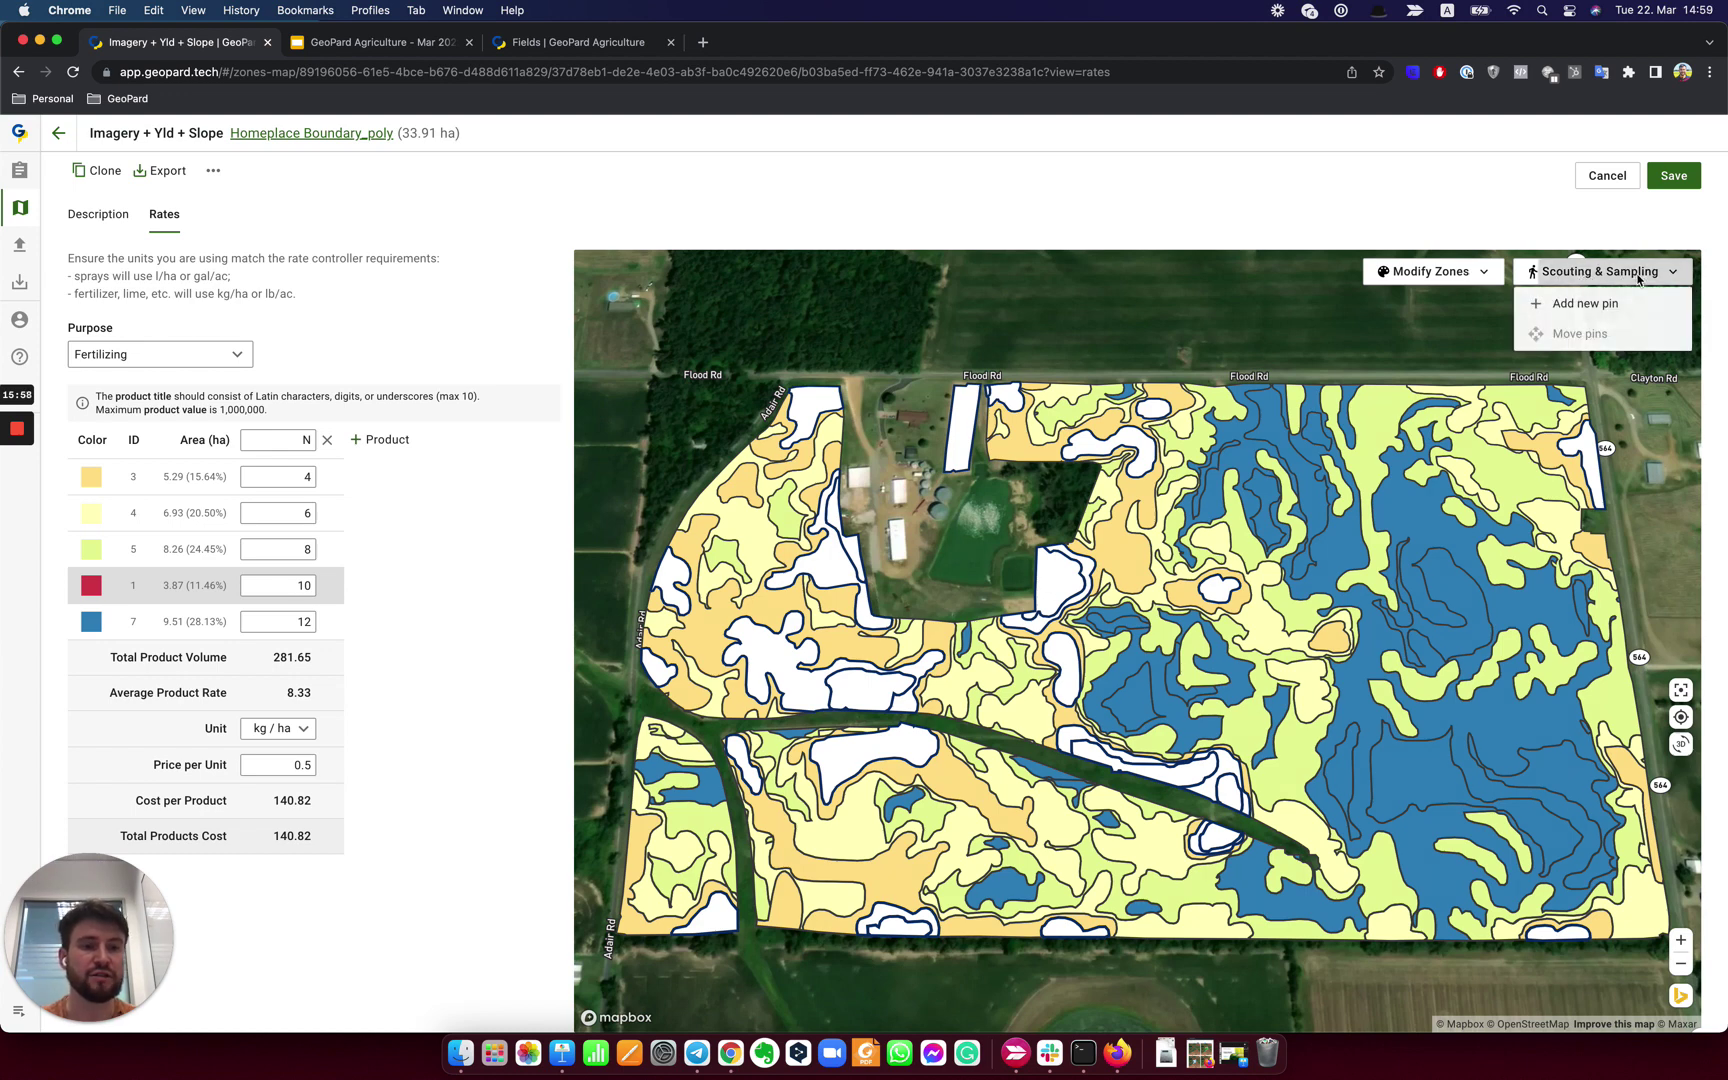
left_click(1586, 305)
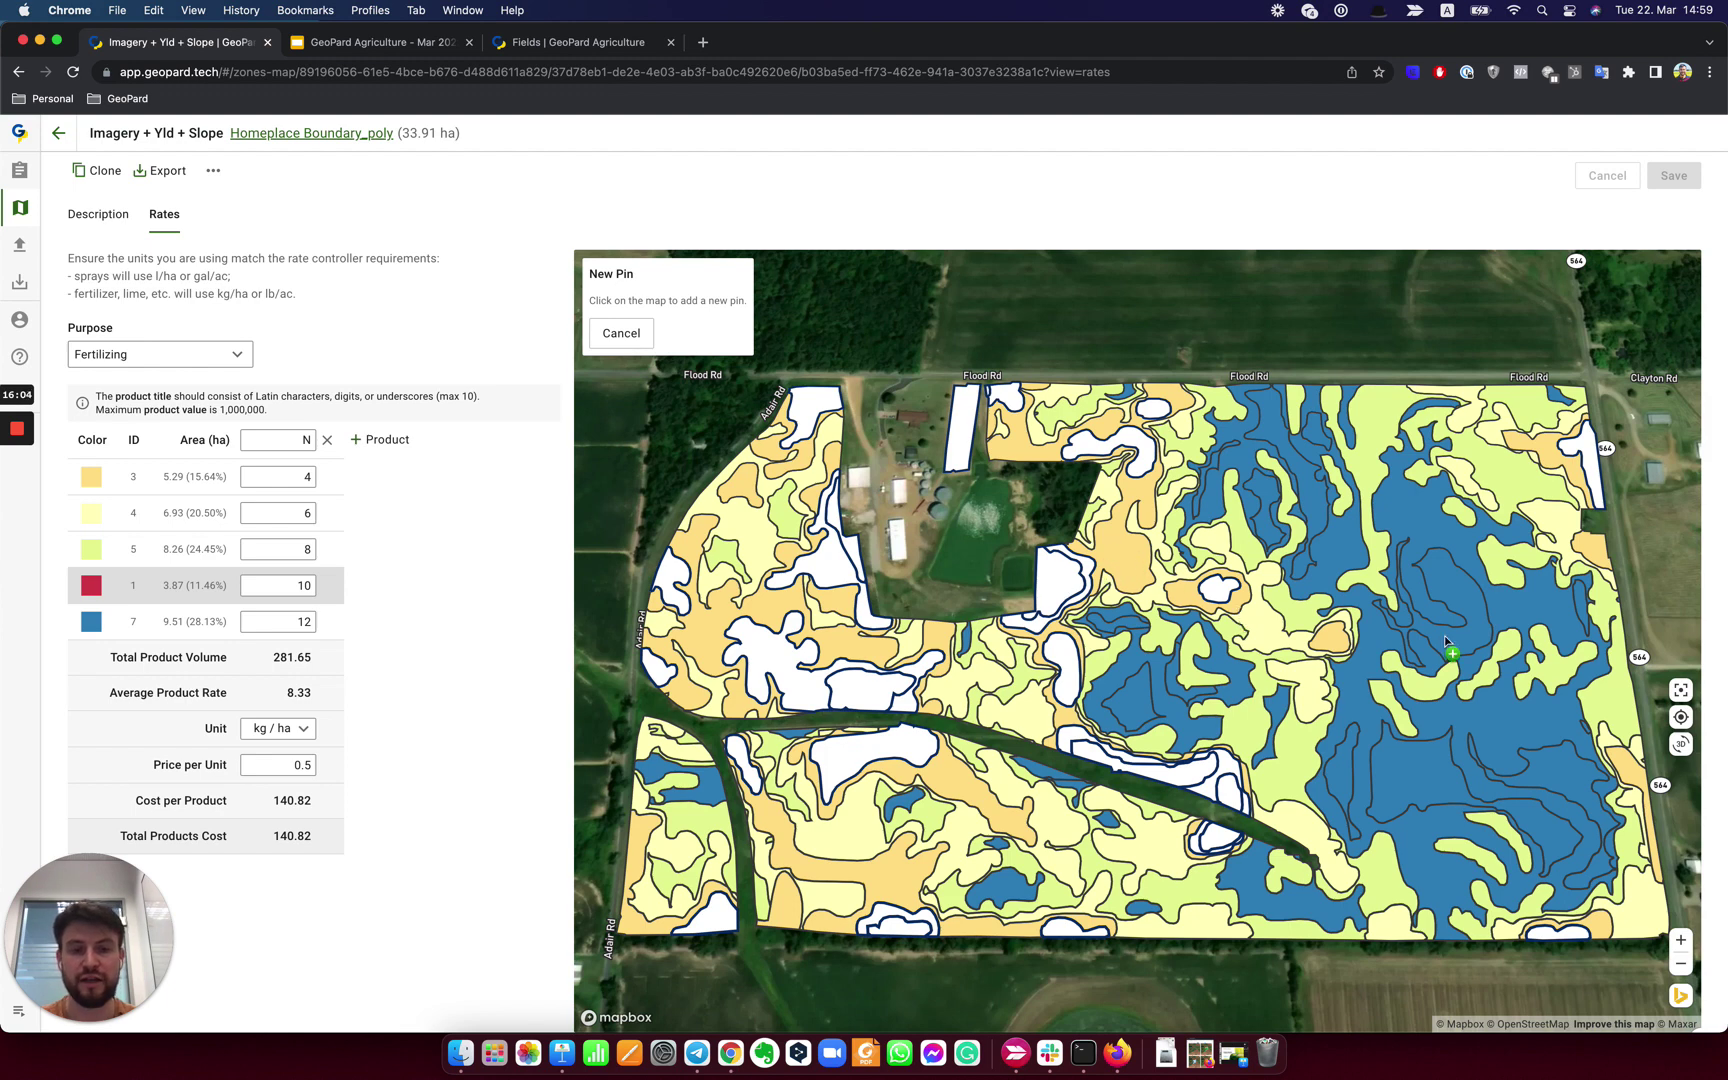
left_click(787, 520)
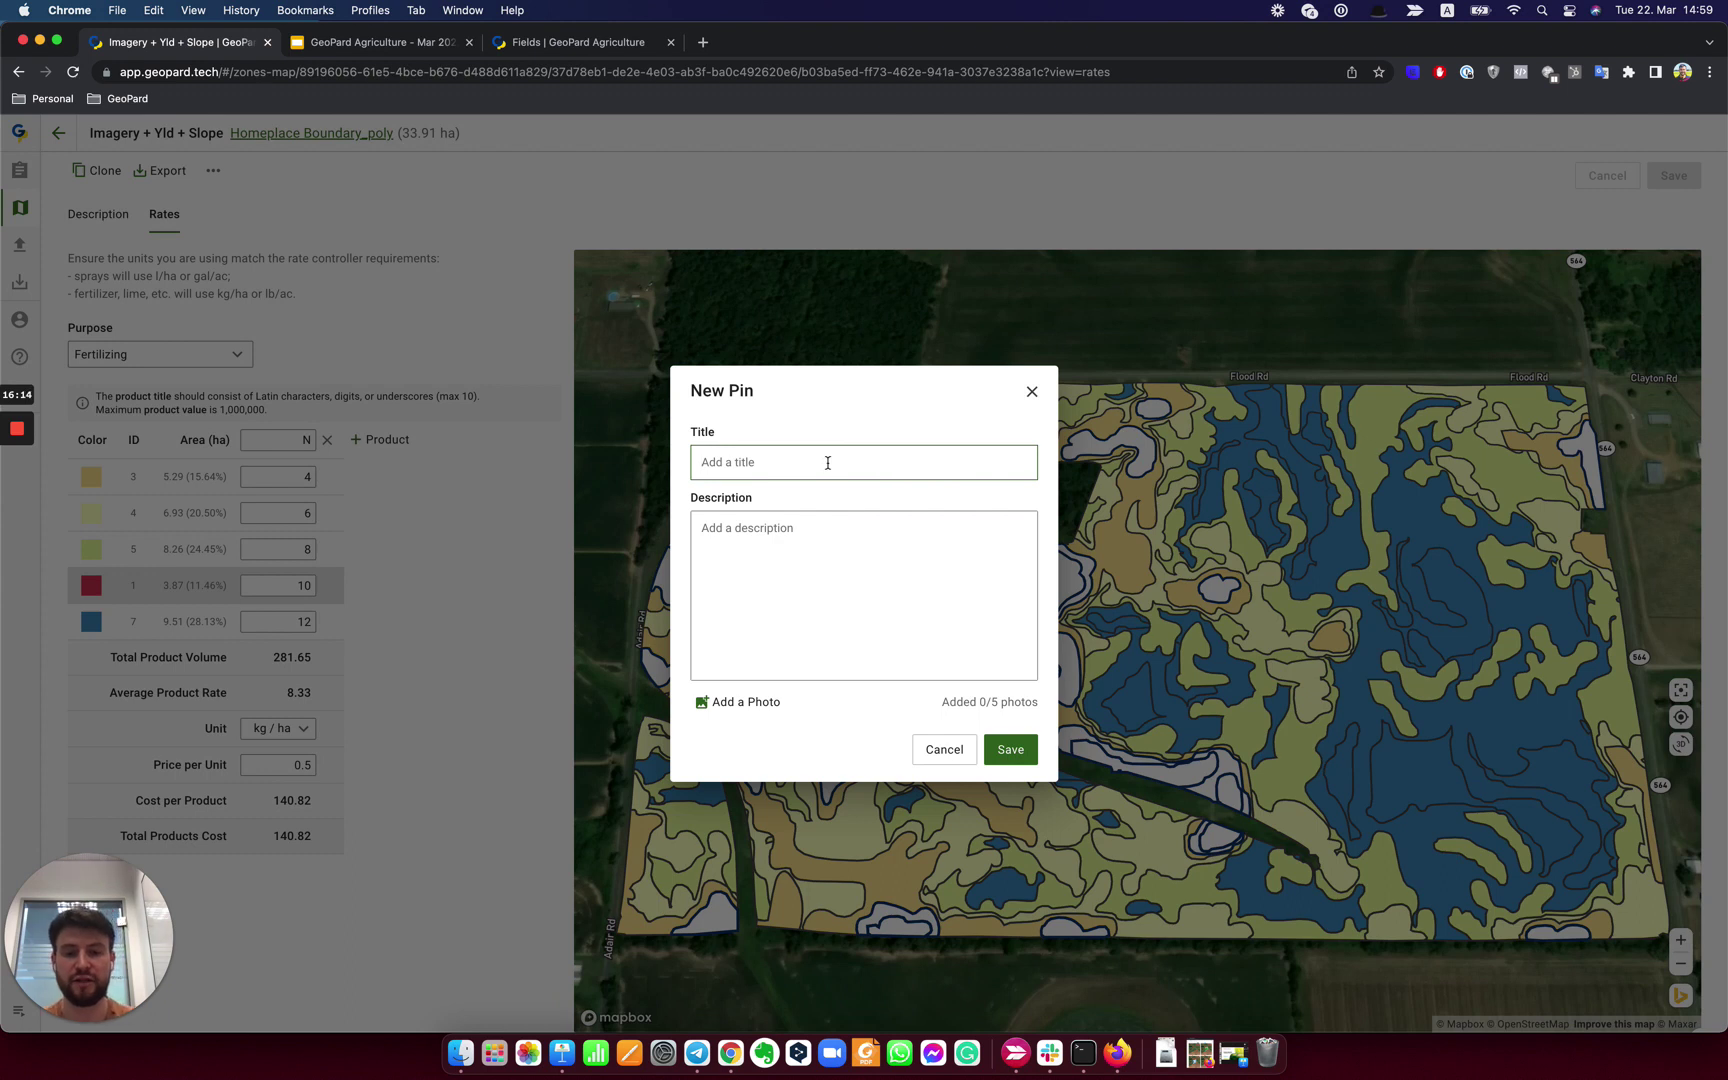
left_click(759, 572)
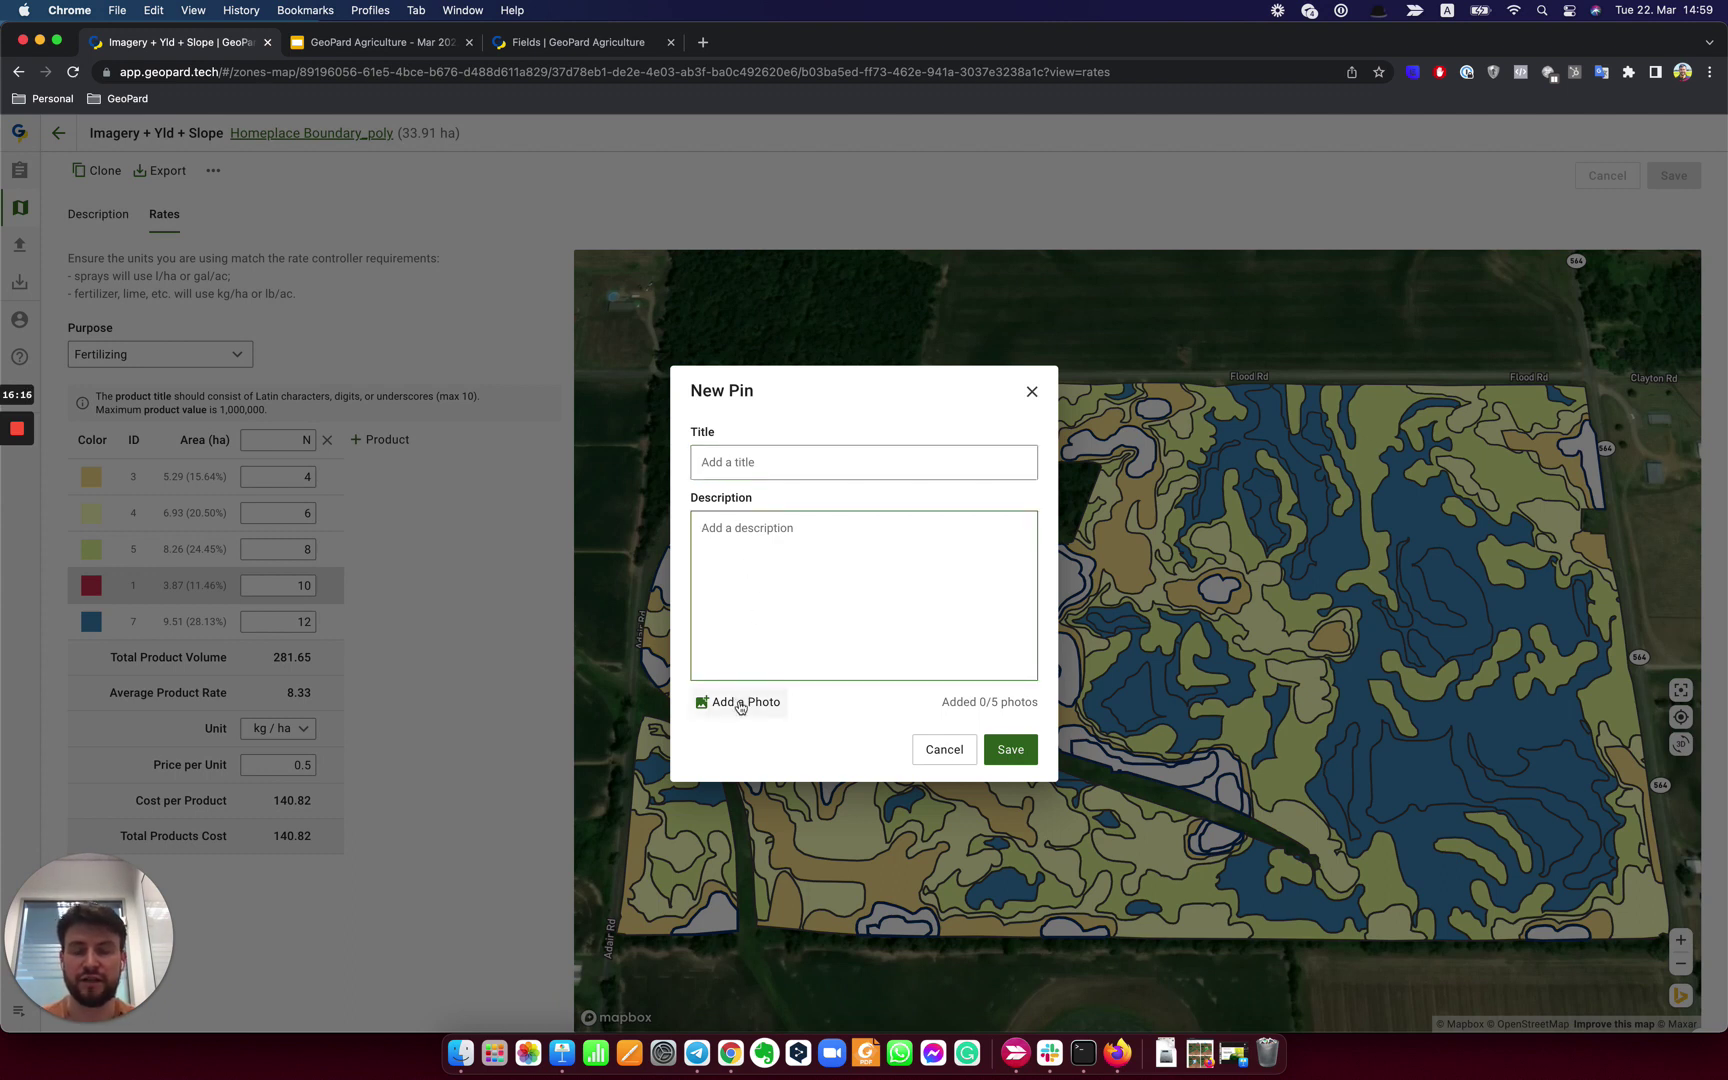
left_click(1006, 748)
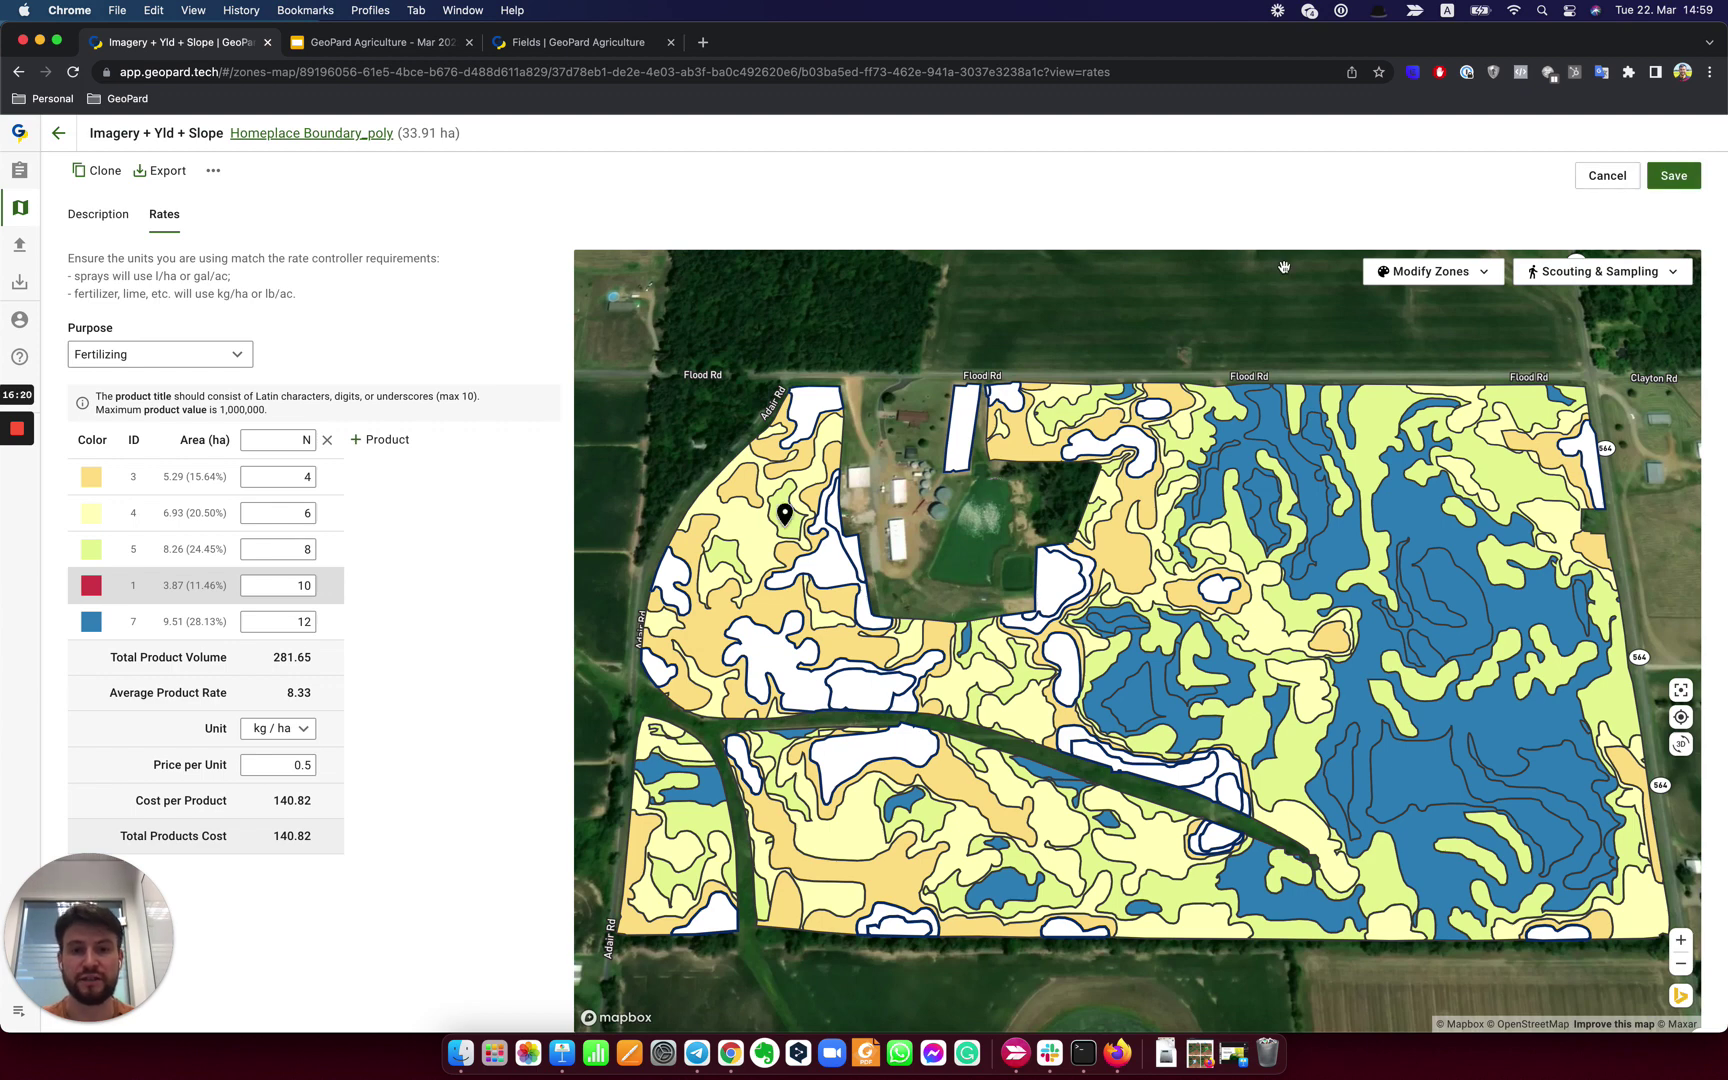
left_click(1676, 175)
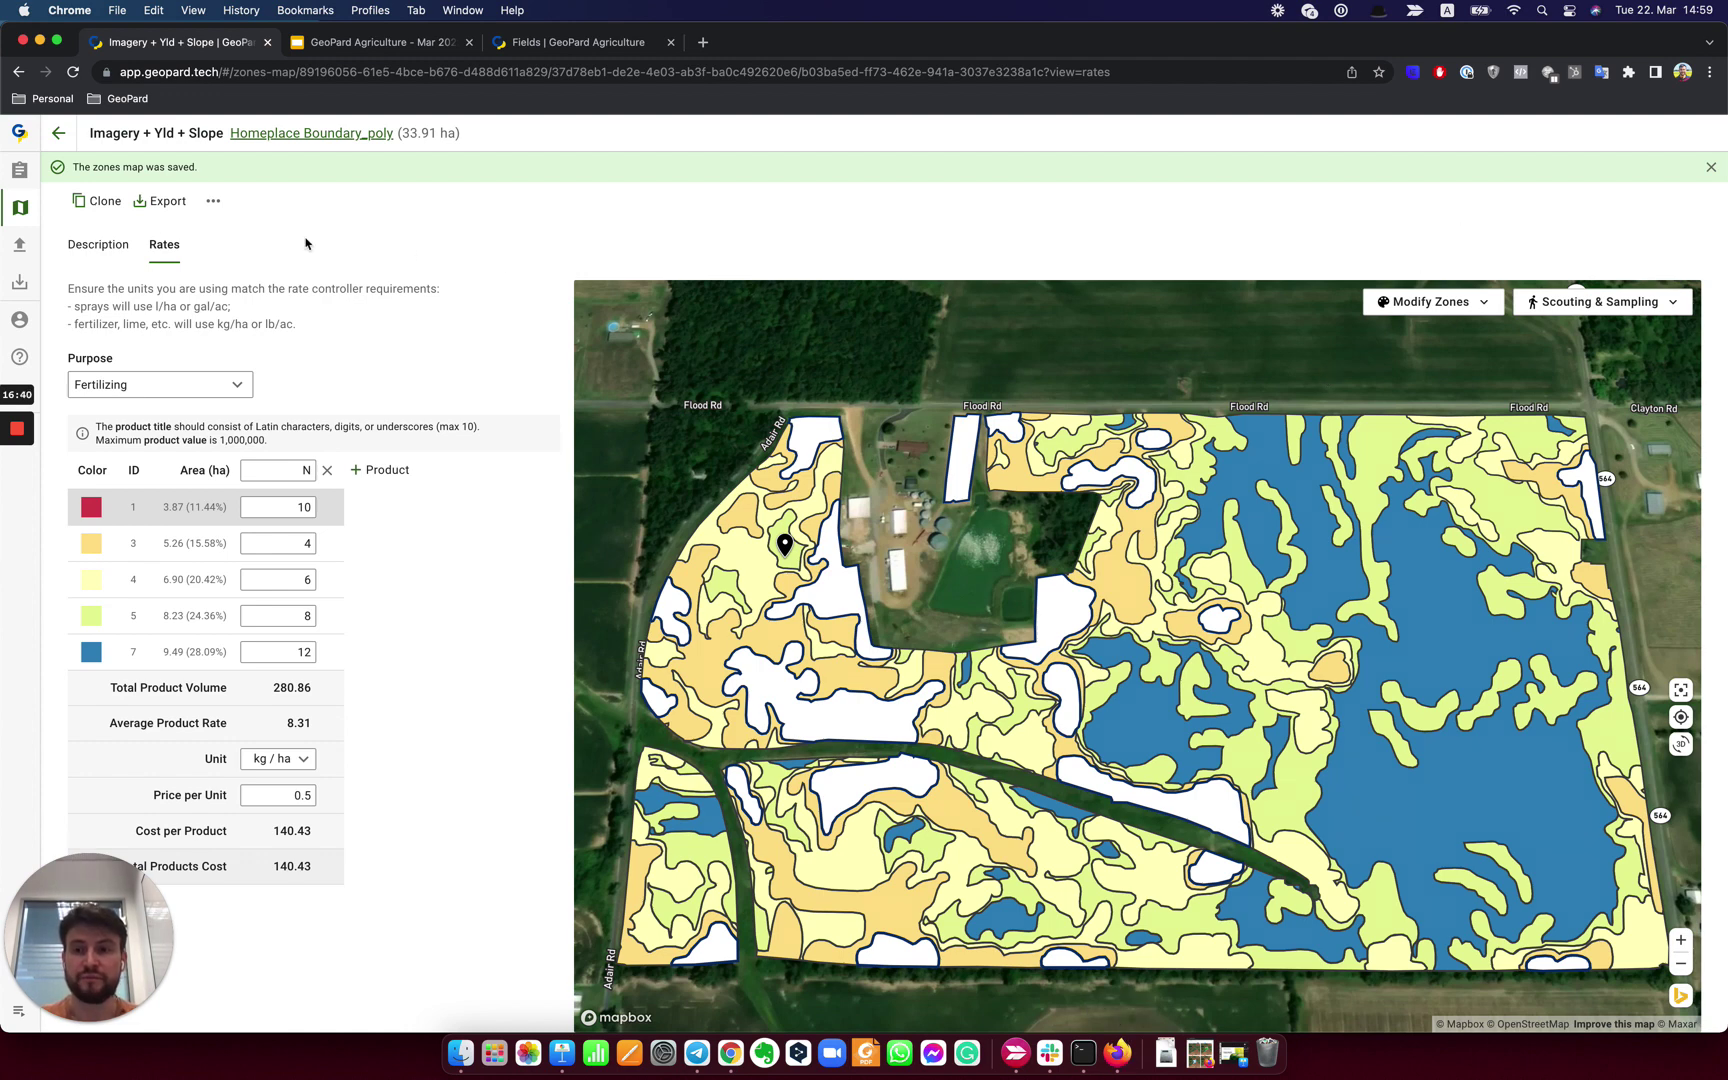
Review the download types offered for exporting the zones map, leave without downloading and dismiss the save notice.
left_click(165, 204)
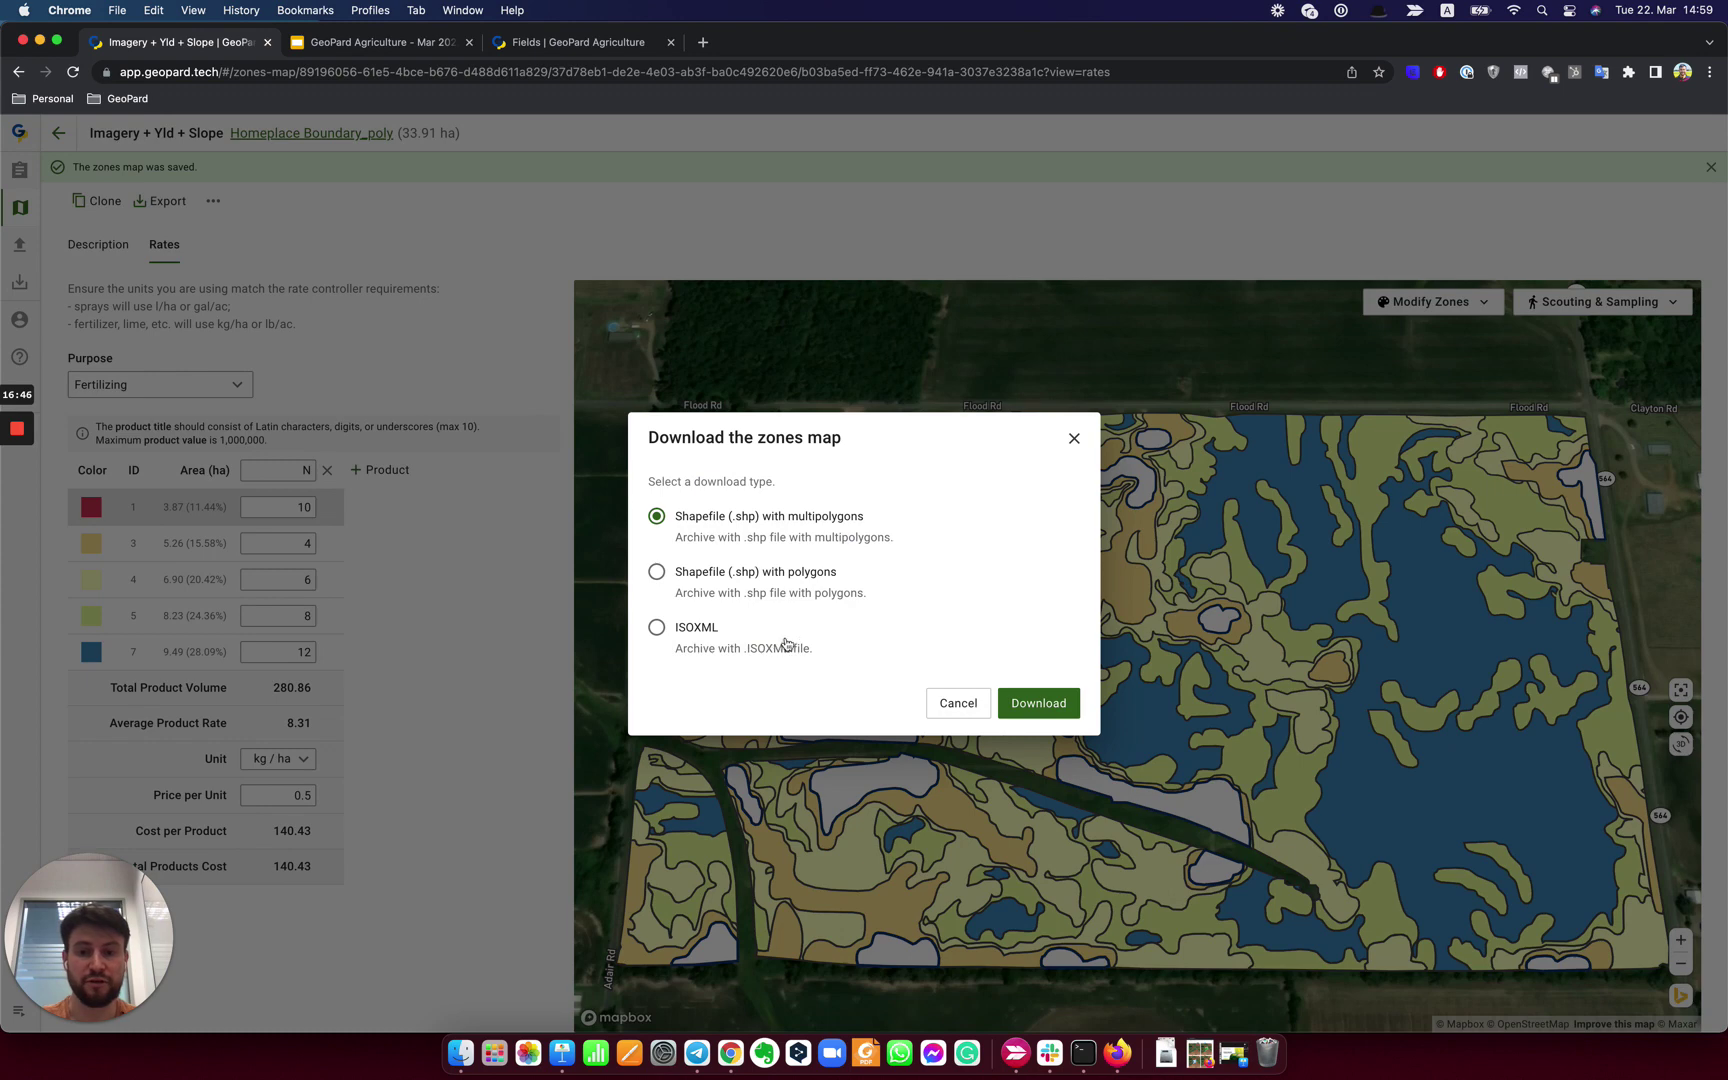
left_click(1074, 438)
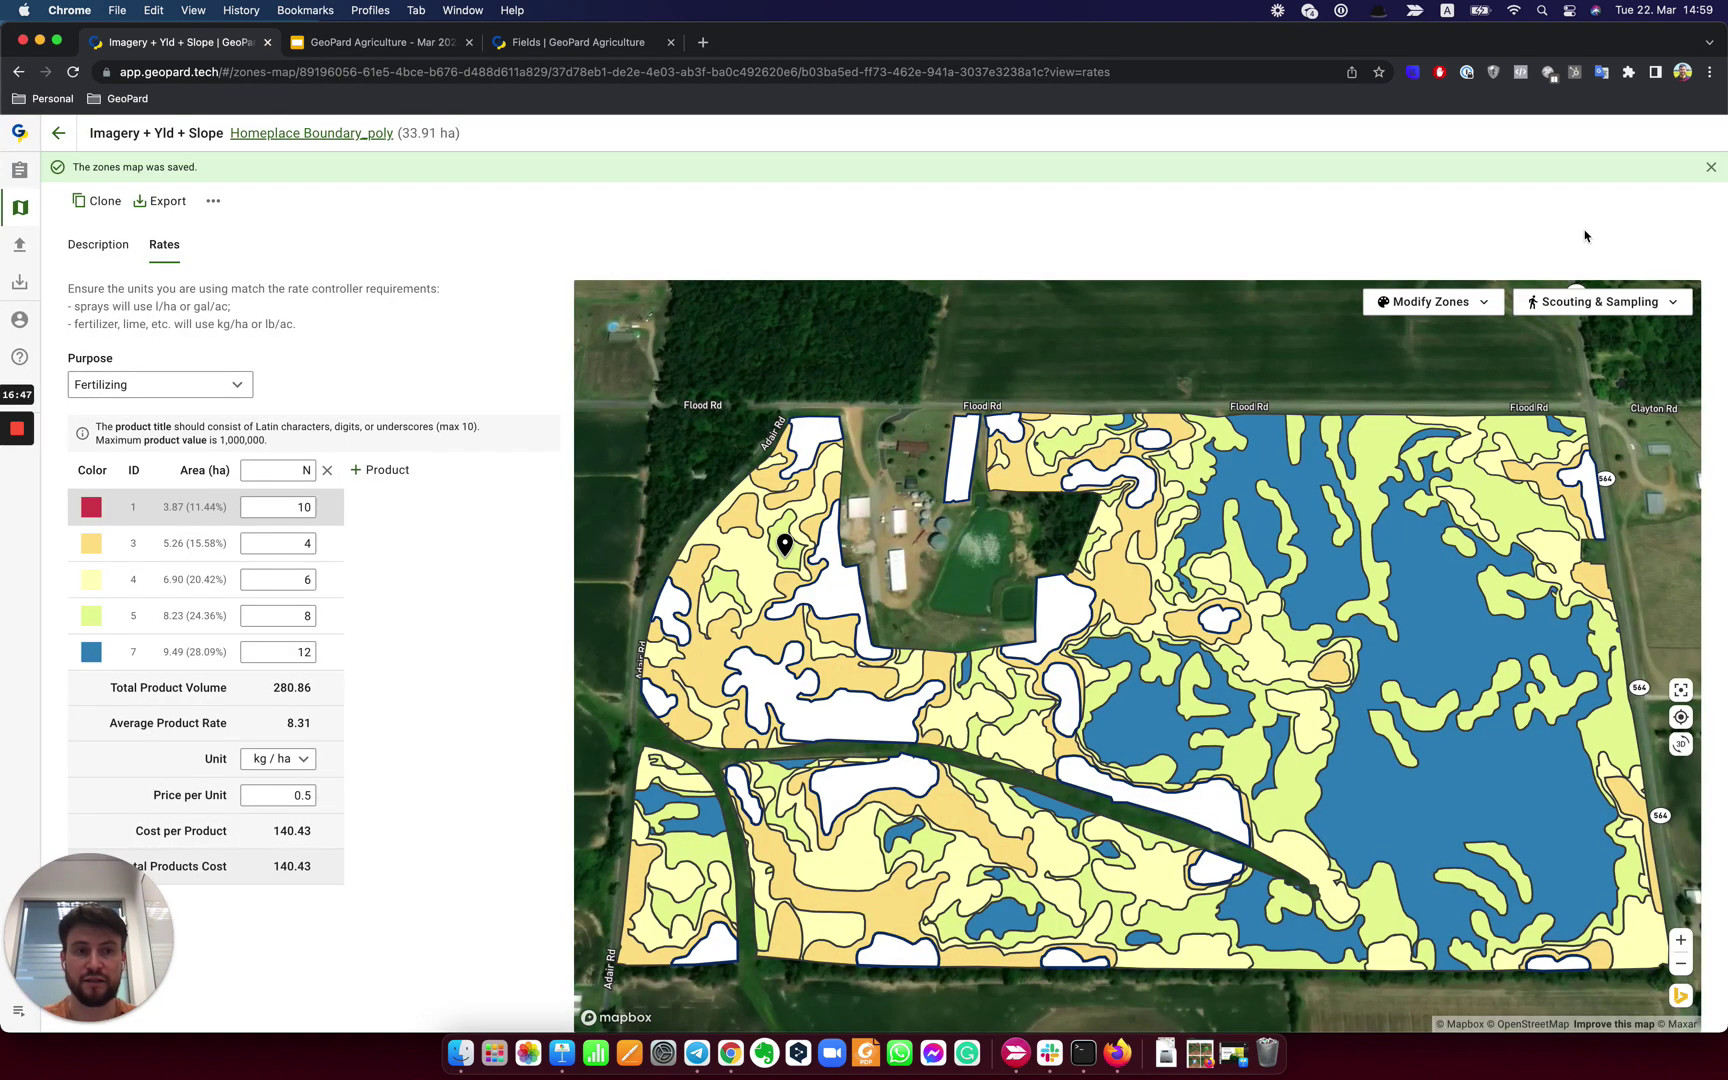
left_click(1712, 169)
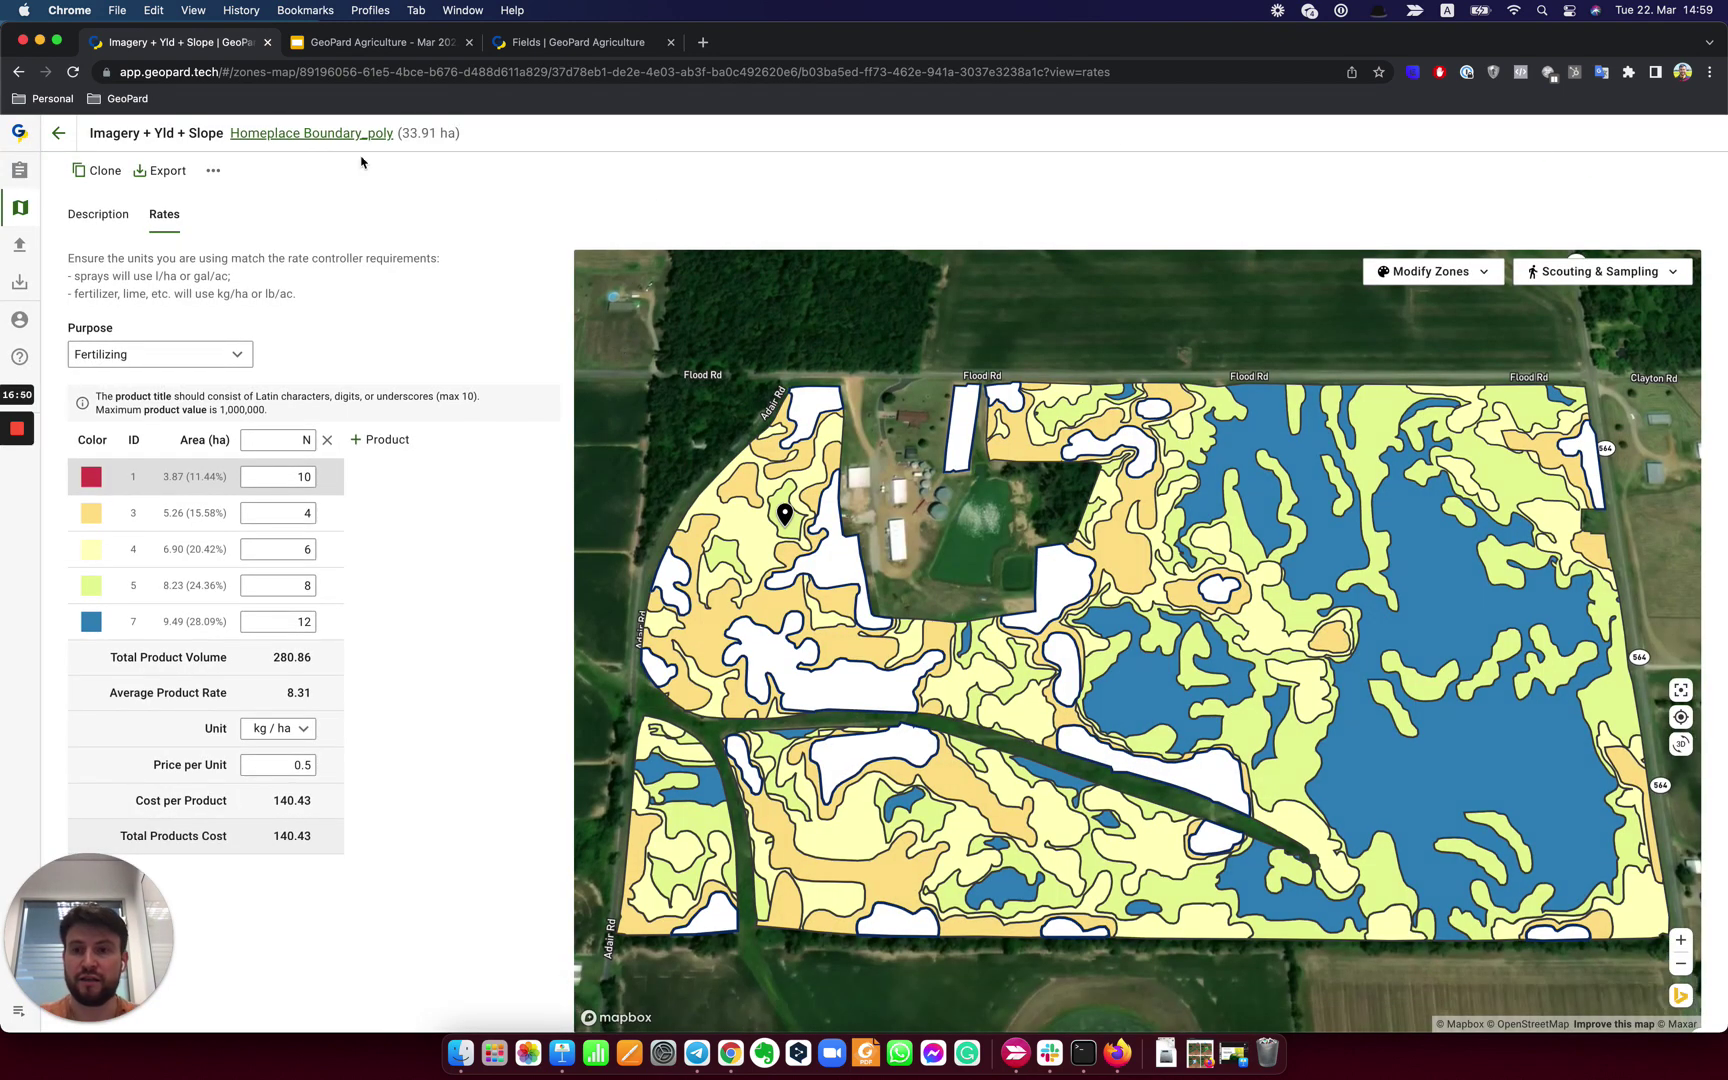
Open the Homeplace Boundary_poly field, and switch to the full-screen Firefox window comparing layers of ParcelID_189.
left_click(316, 133)
left_click(1118, 1055)
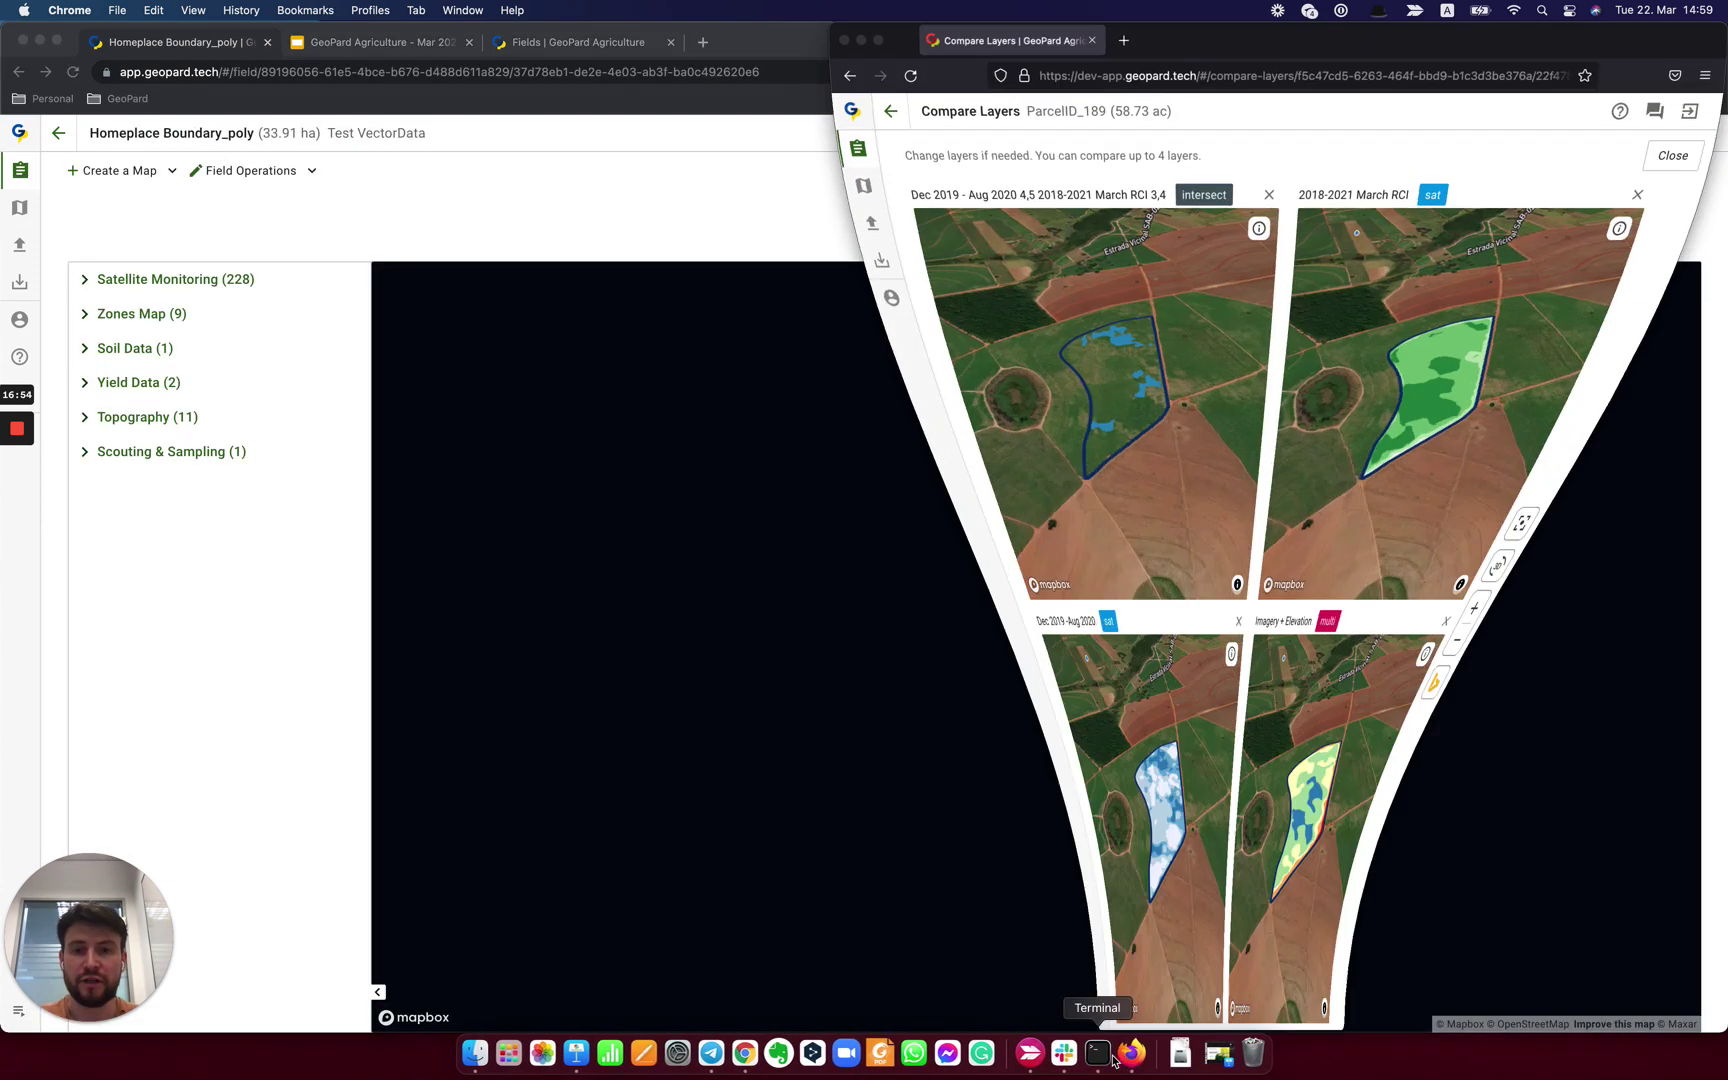
left_click(878, 41)
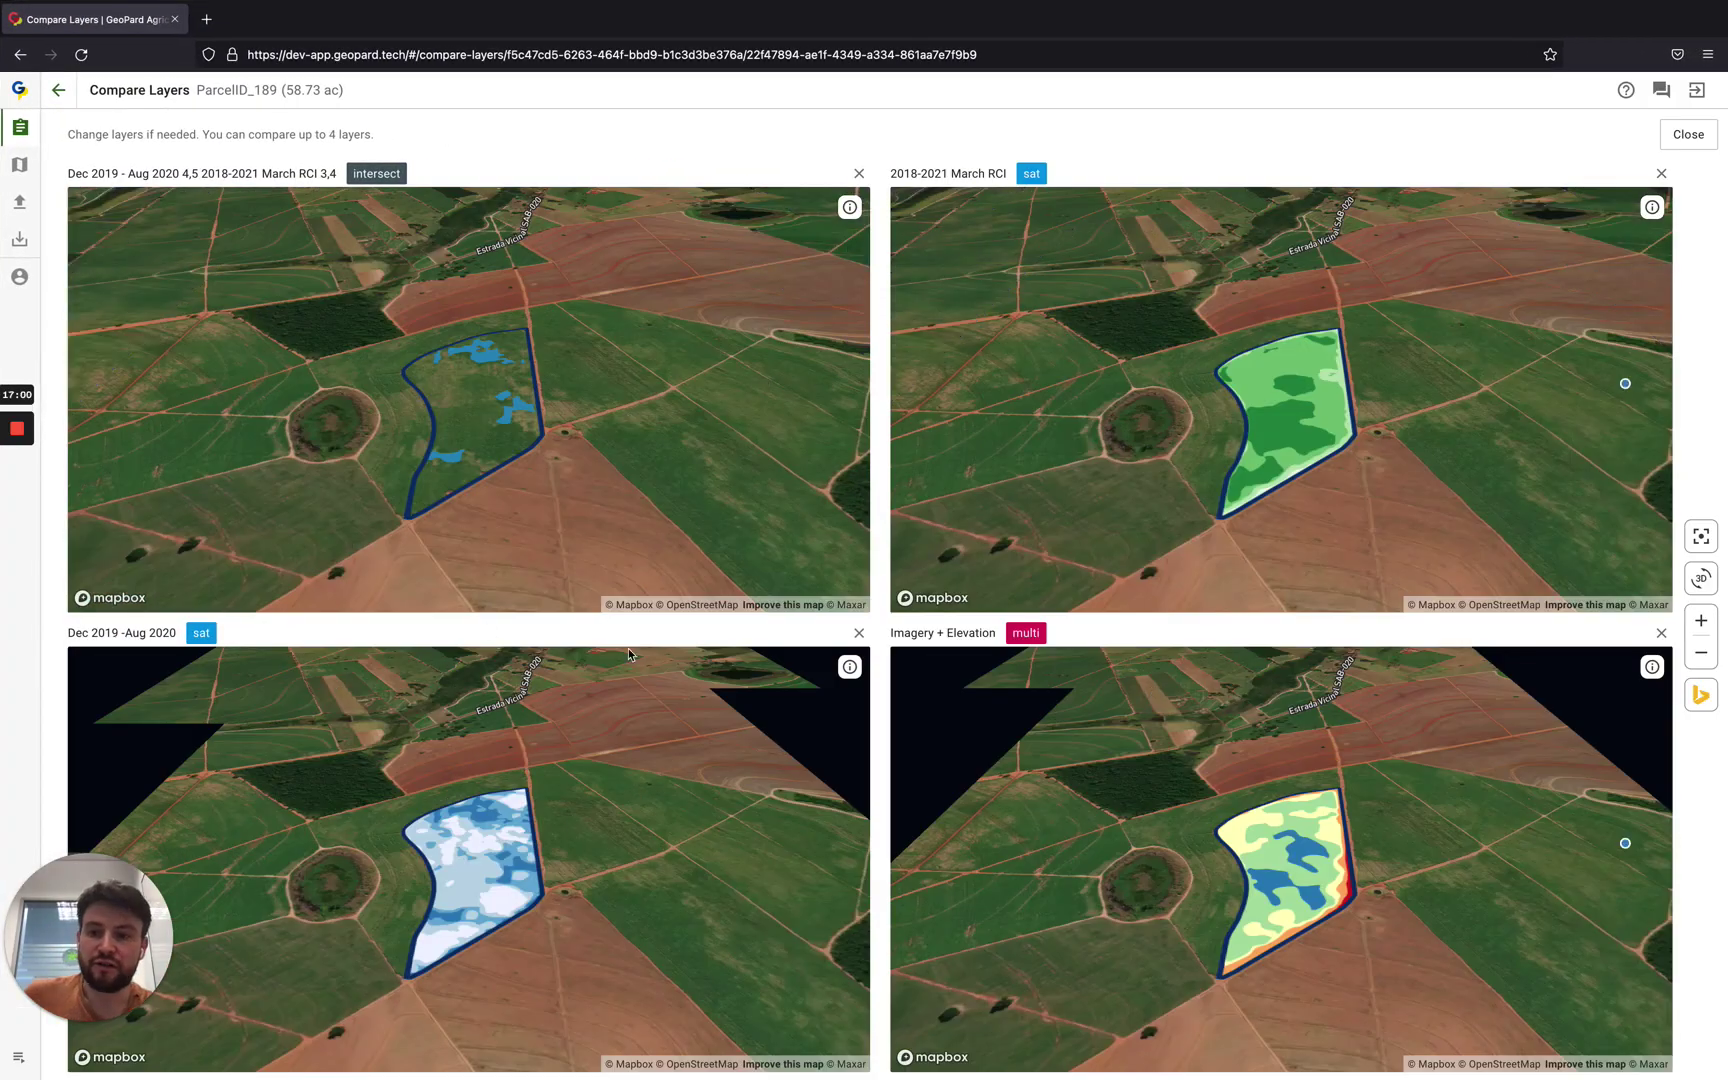
Review the details of the Dec 2019 -Aug 2020 layer and inspect its zones more closely across the compared maps.
left_click(850, 667)
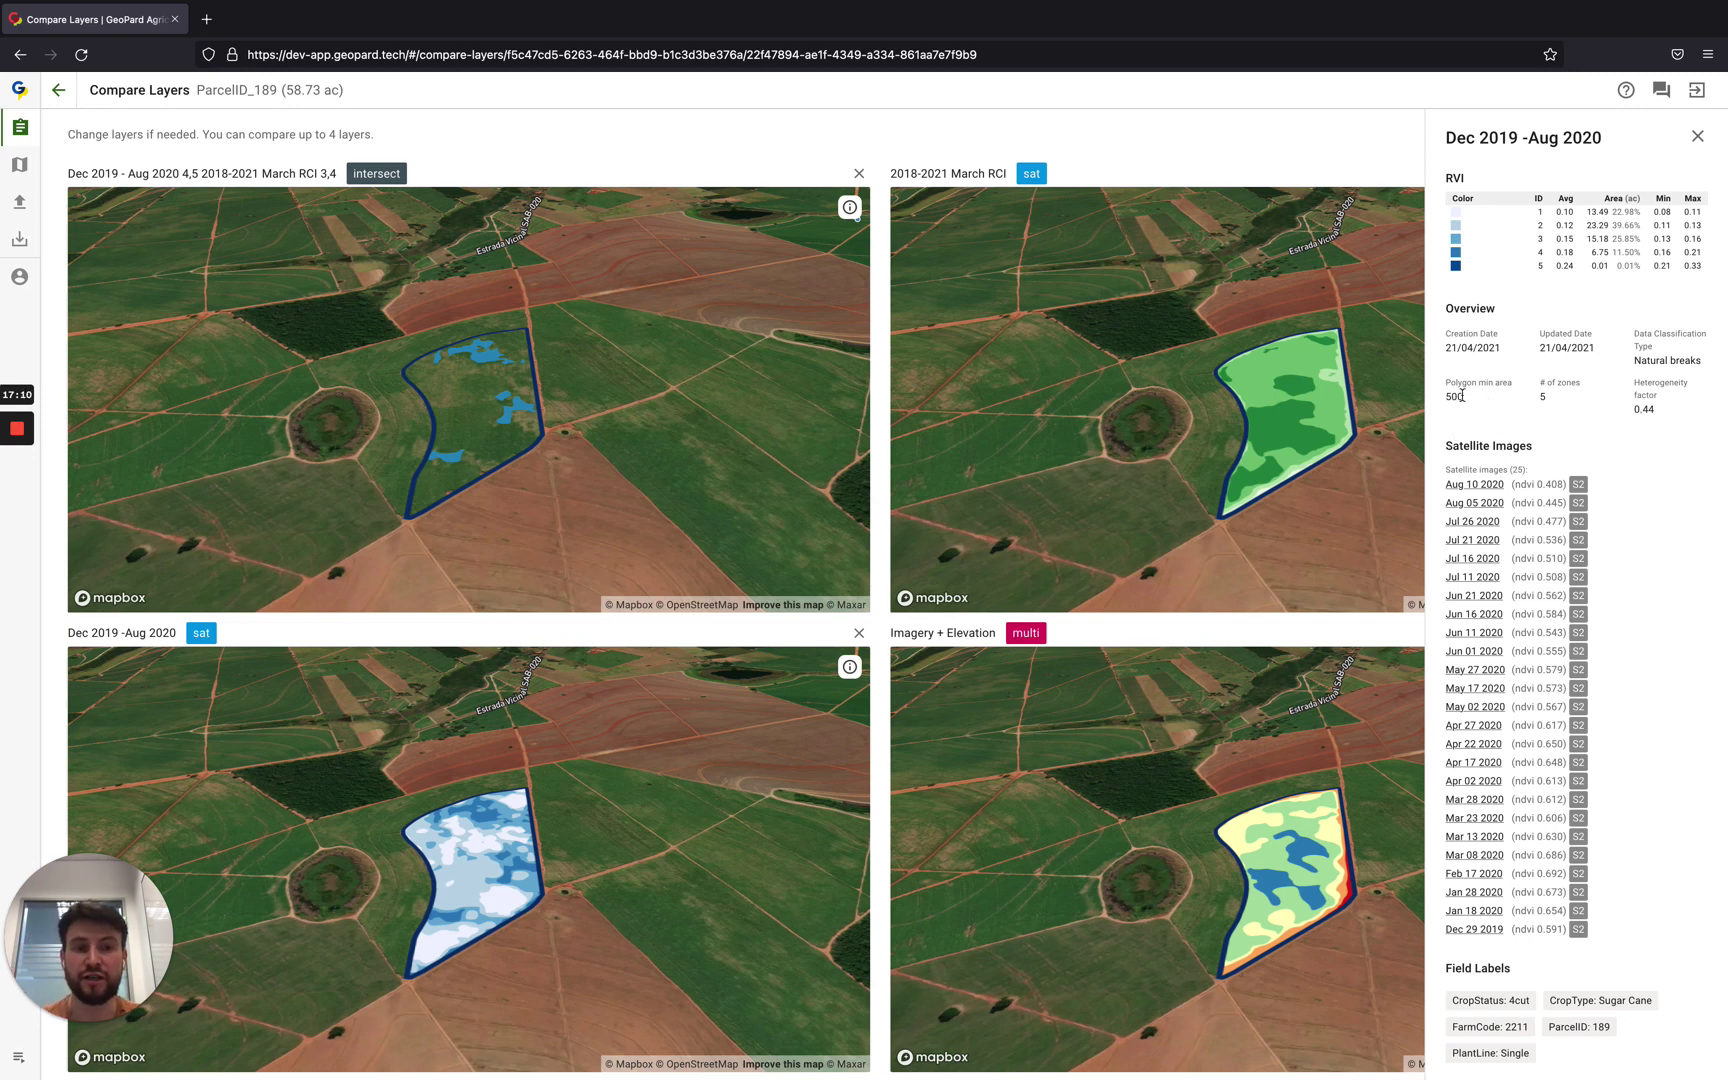
scroll(519, 838, "up", 2)
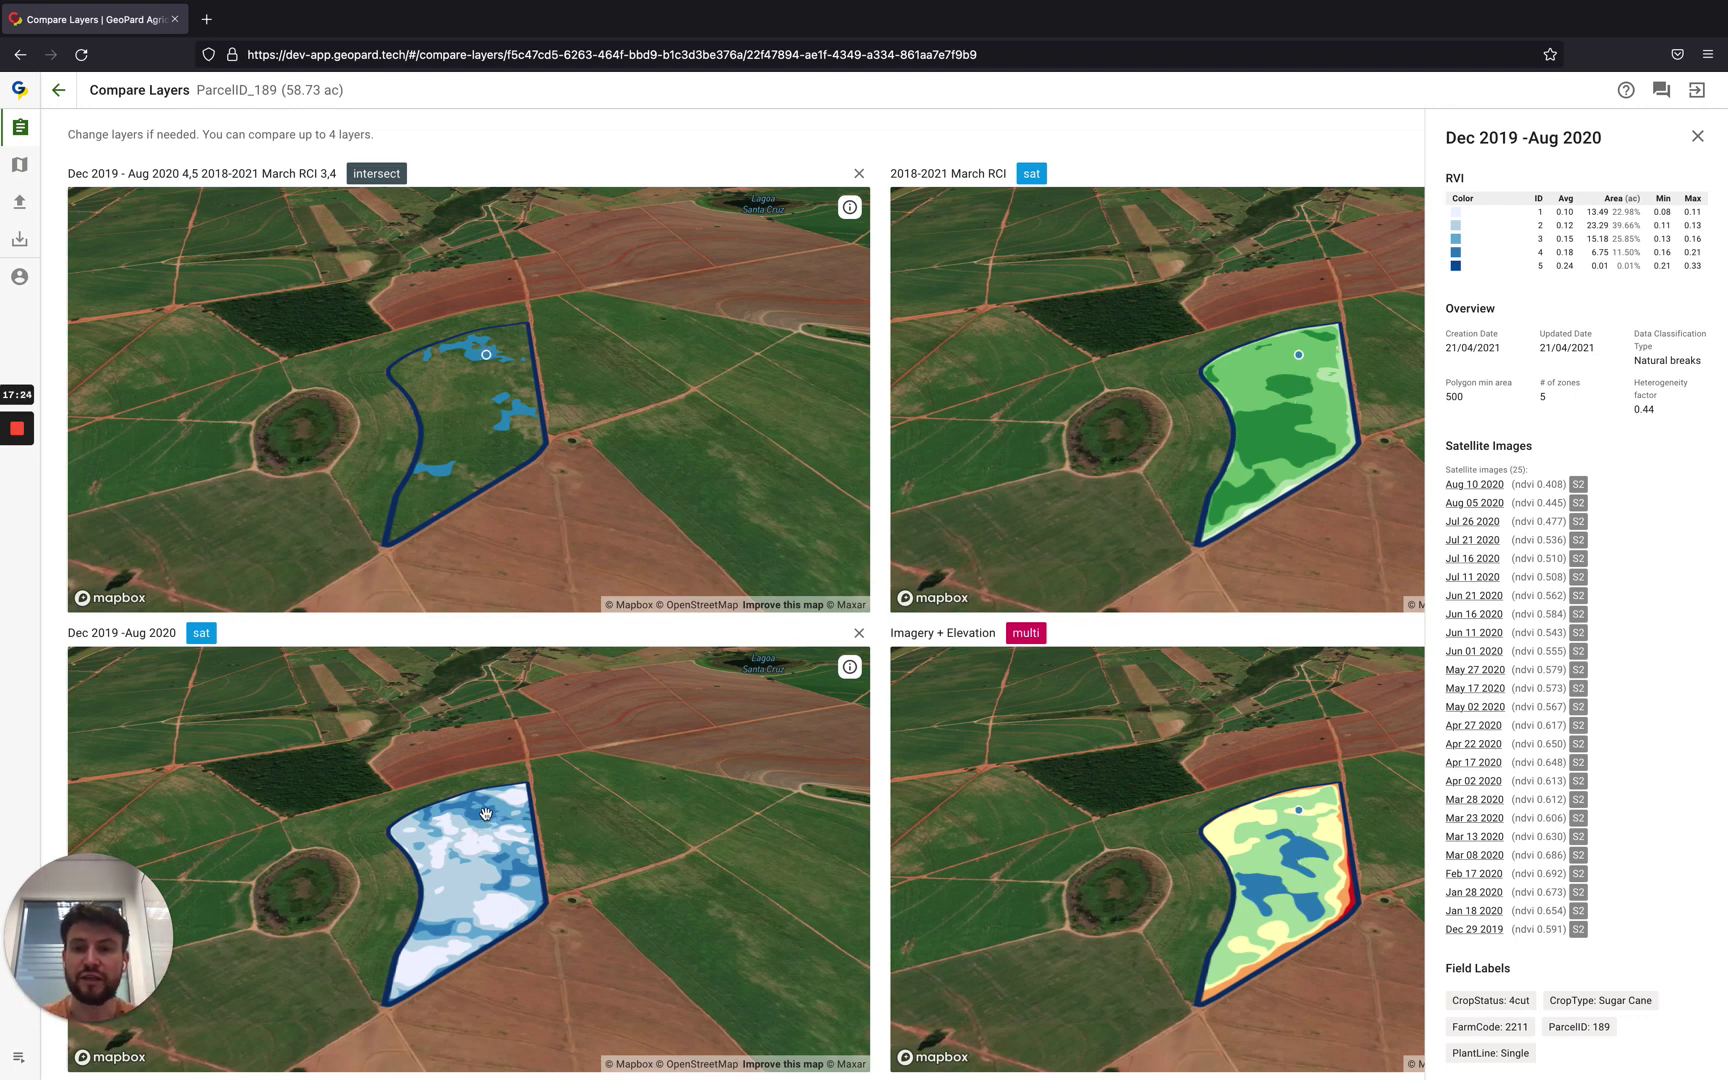
left_click(1697, 136)
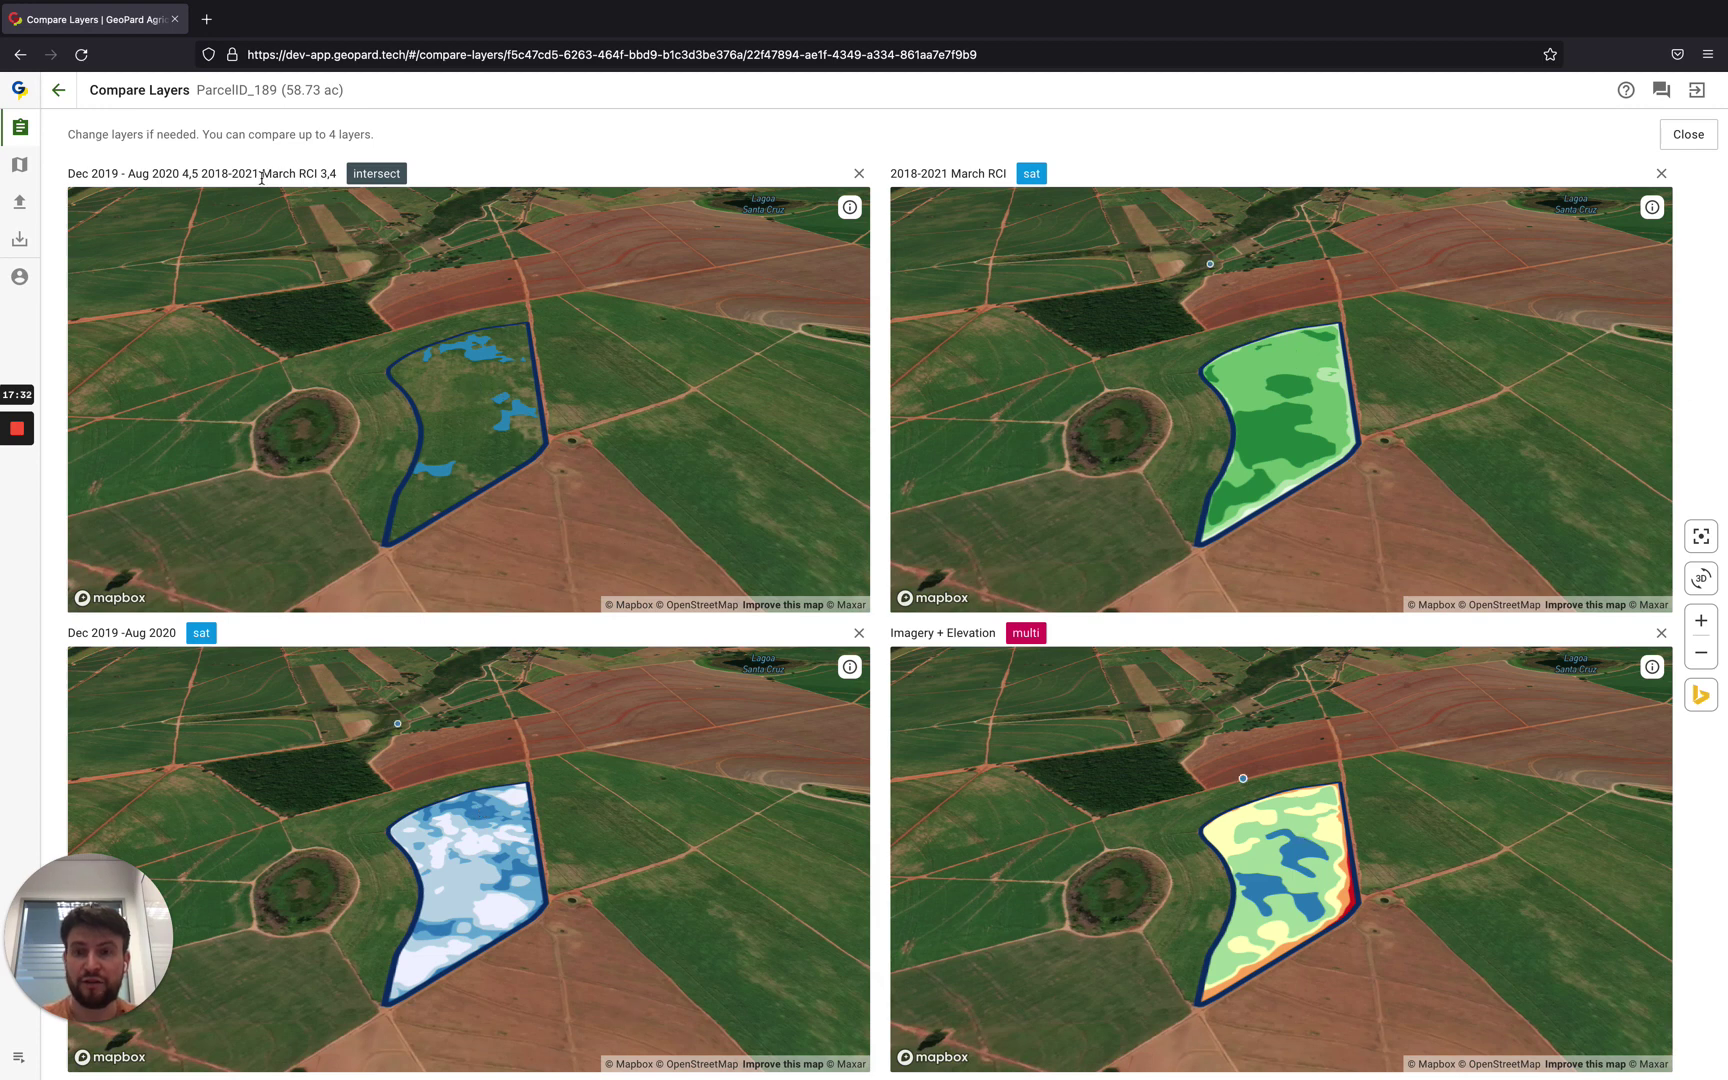
Examine the intersect layer of Dec 2019 - Aug 2020 and 2018-2021 March RCI zones against the other layers, closer and rotated.
left_click_drag(263, 177, 337, 177)
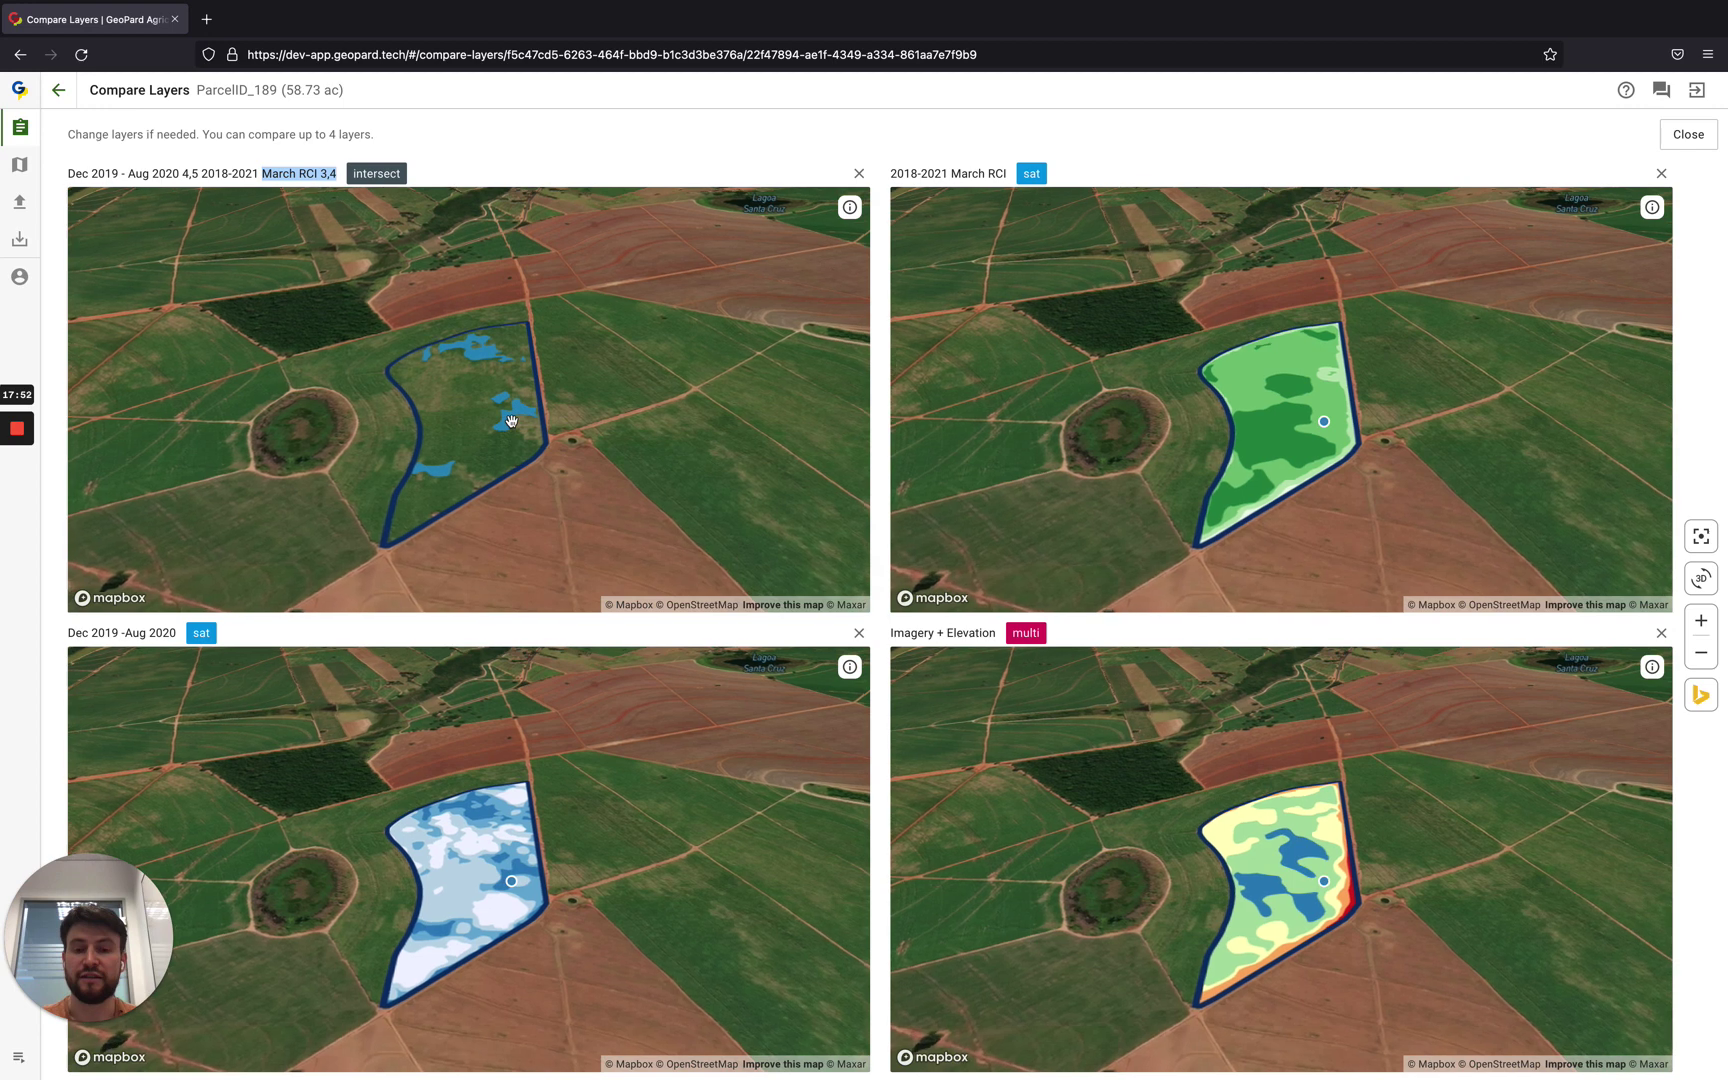
scroll(511, 420, "up", 3)
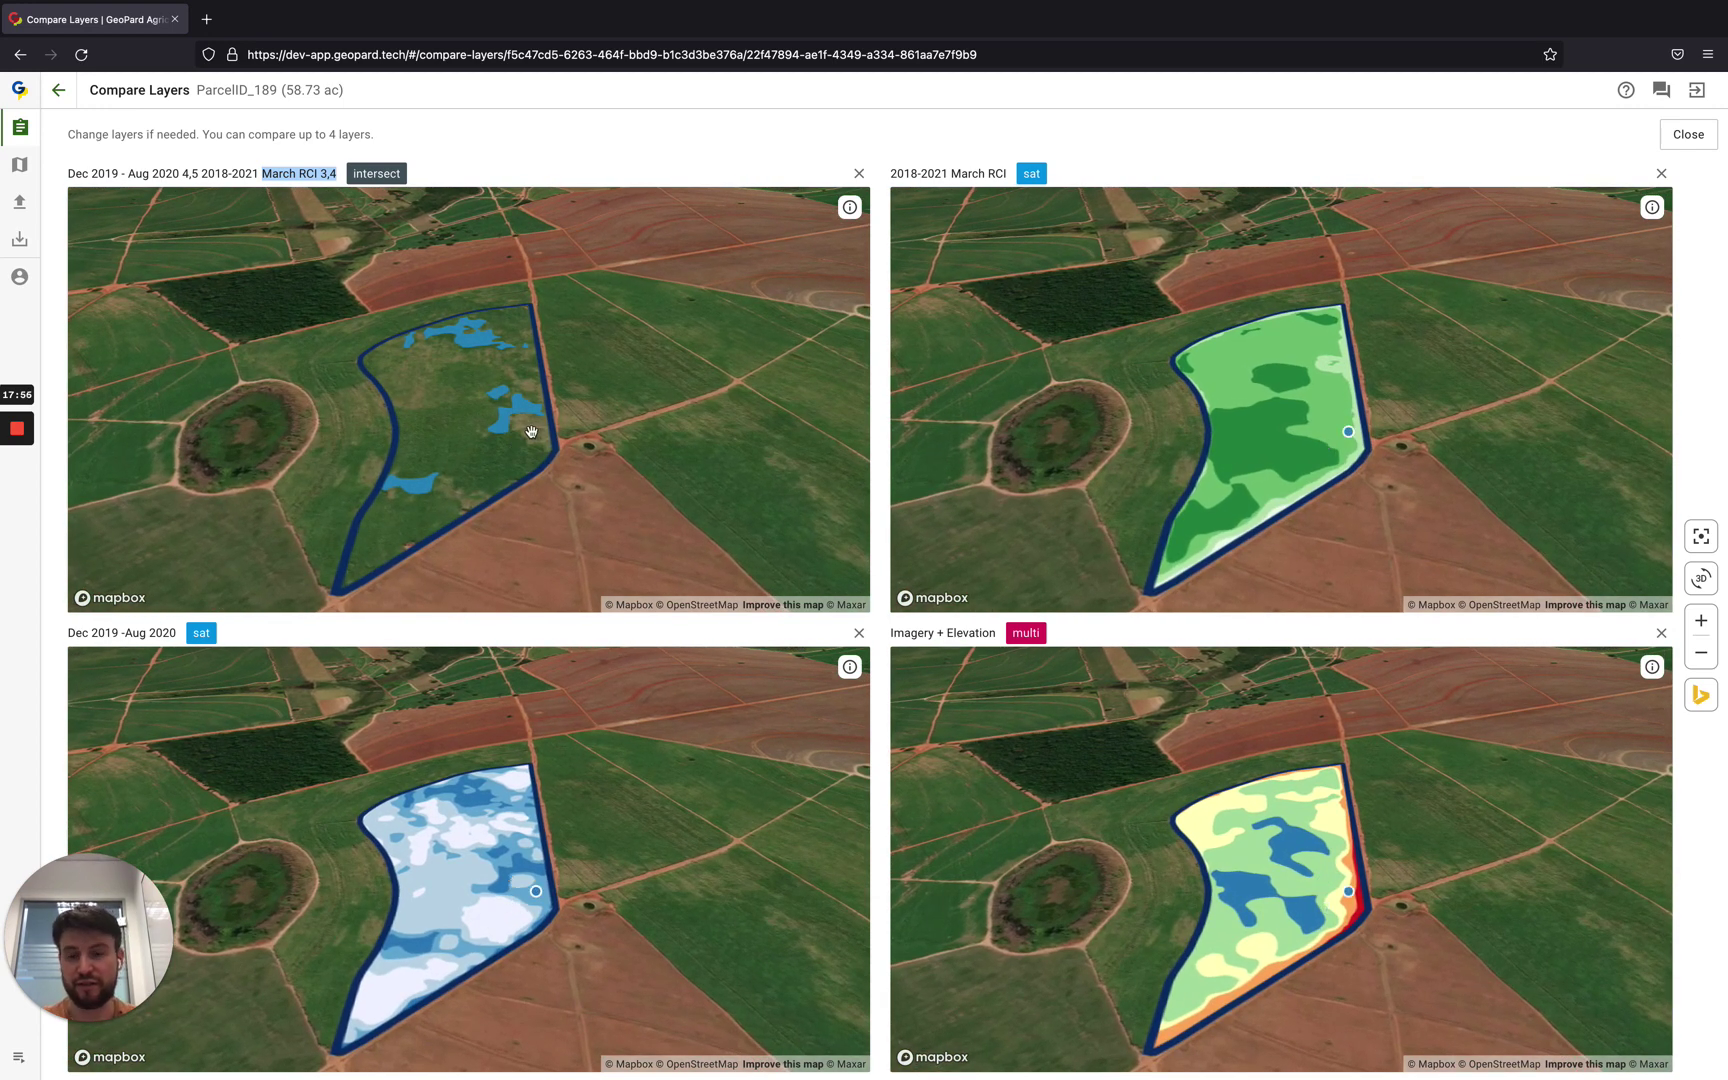
scroll(536, 432, "up", 1)
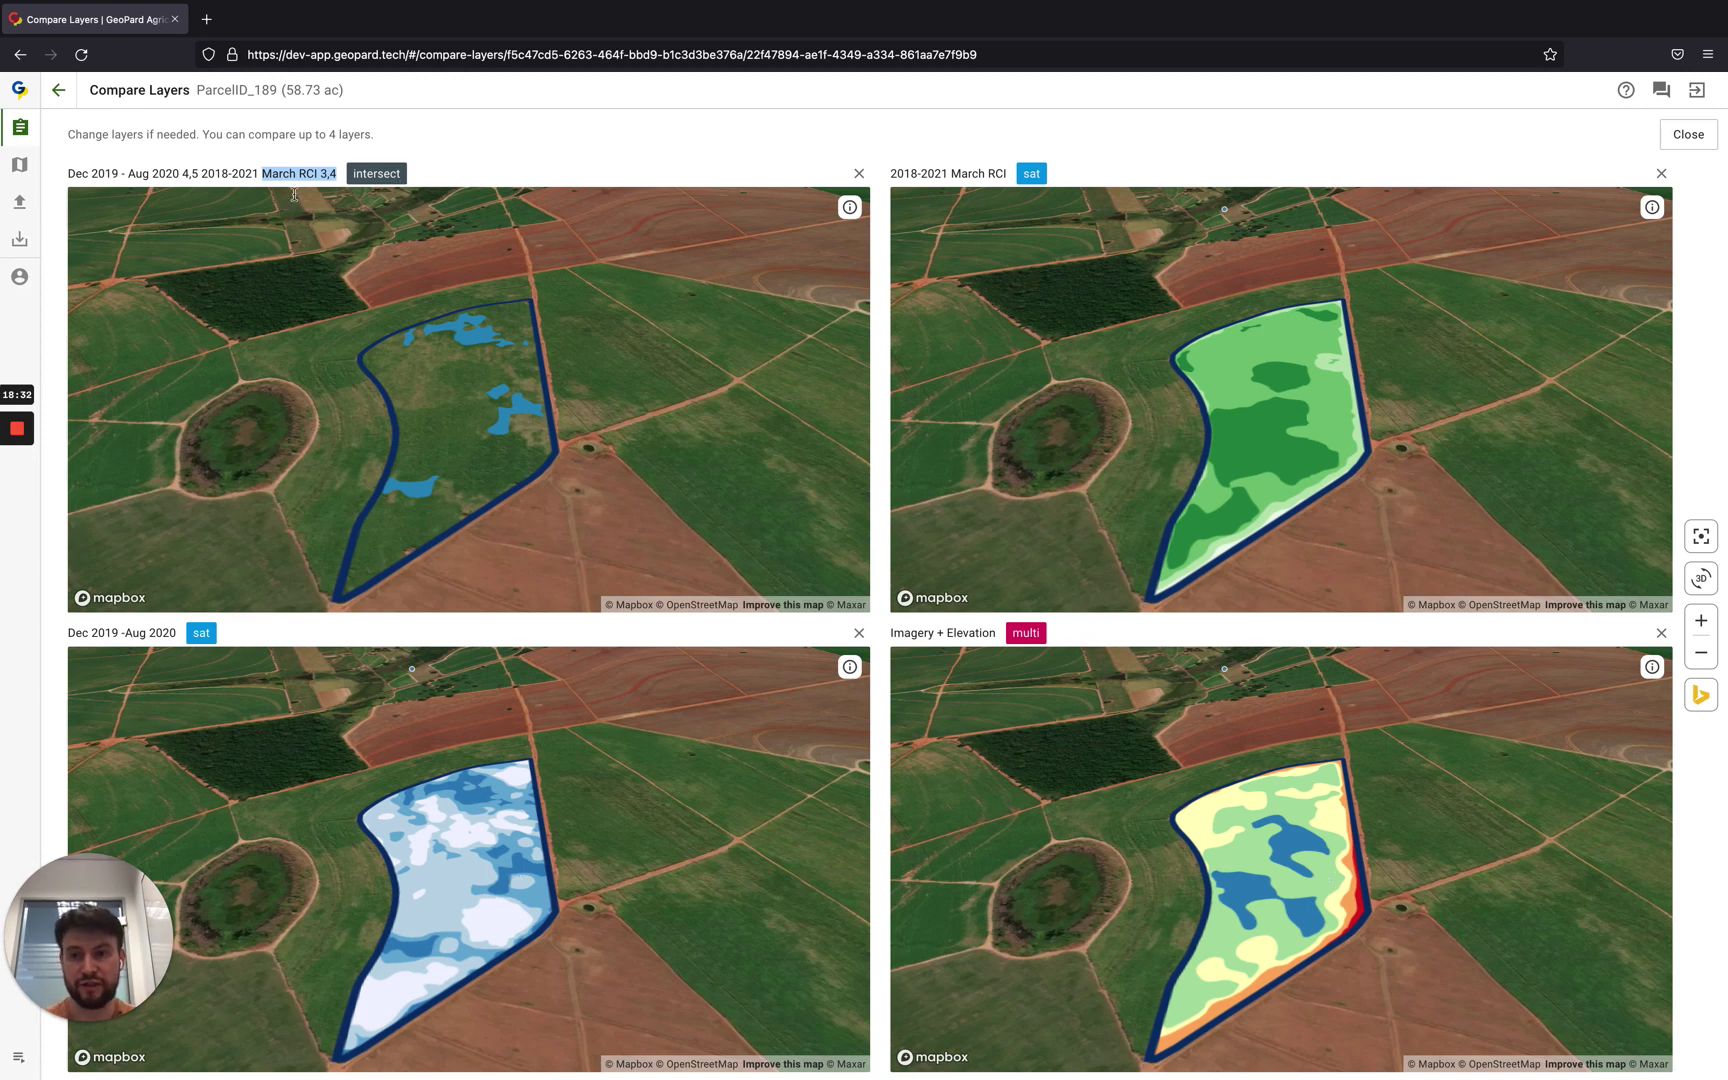
mouse_move(456, 414)
left_mouse_down()
mouse_move(482, 405)
mouse_move(455, 390)
left_mouse_up()
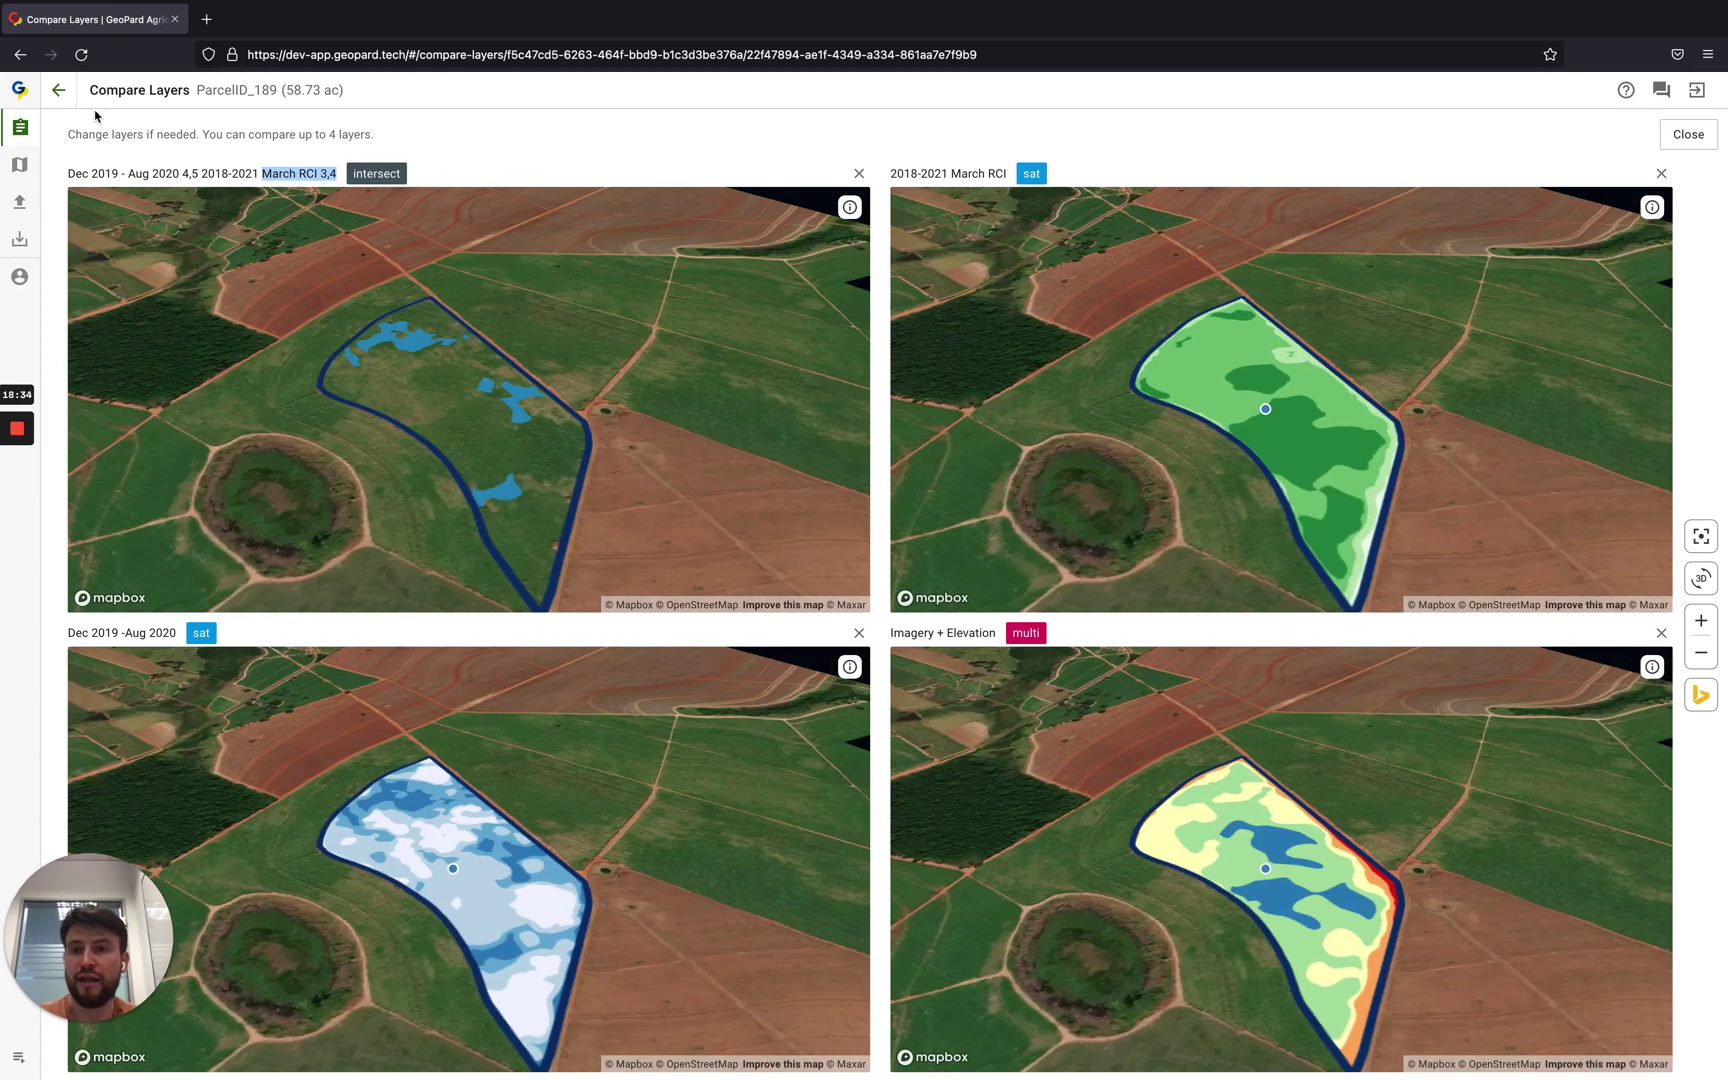
Leave the layer comparison, review ParcelID_189's field details with the NDVI history, and return to its data layers.
left_click(58, 90)
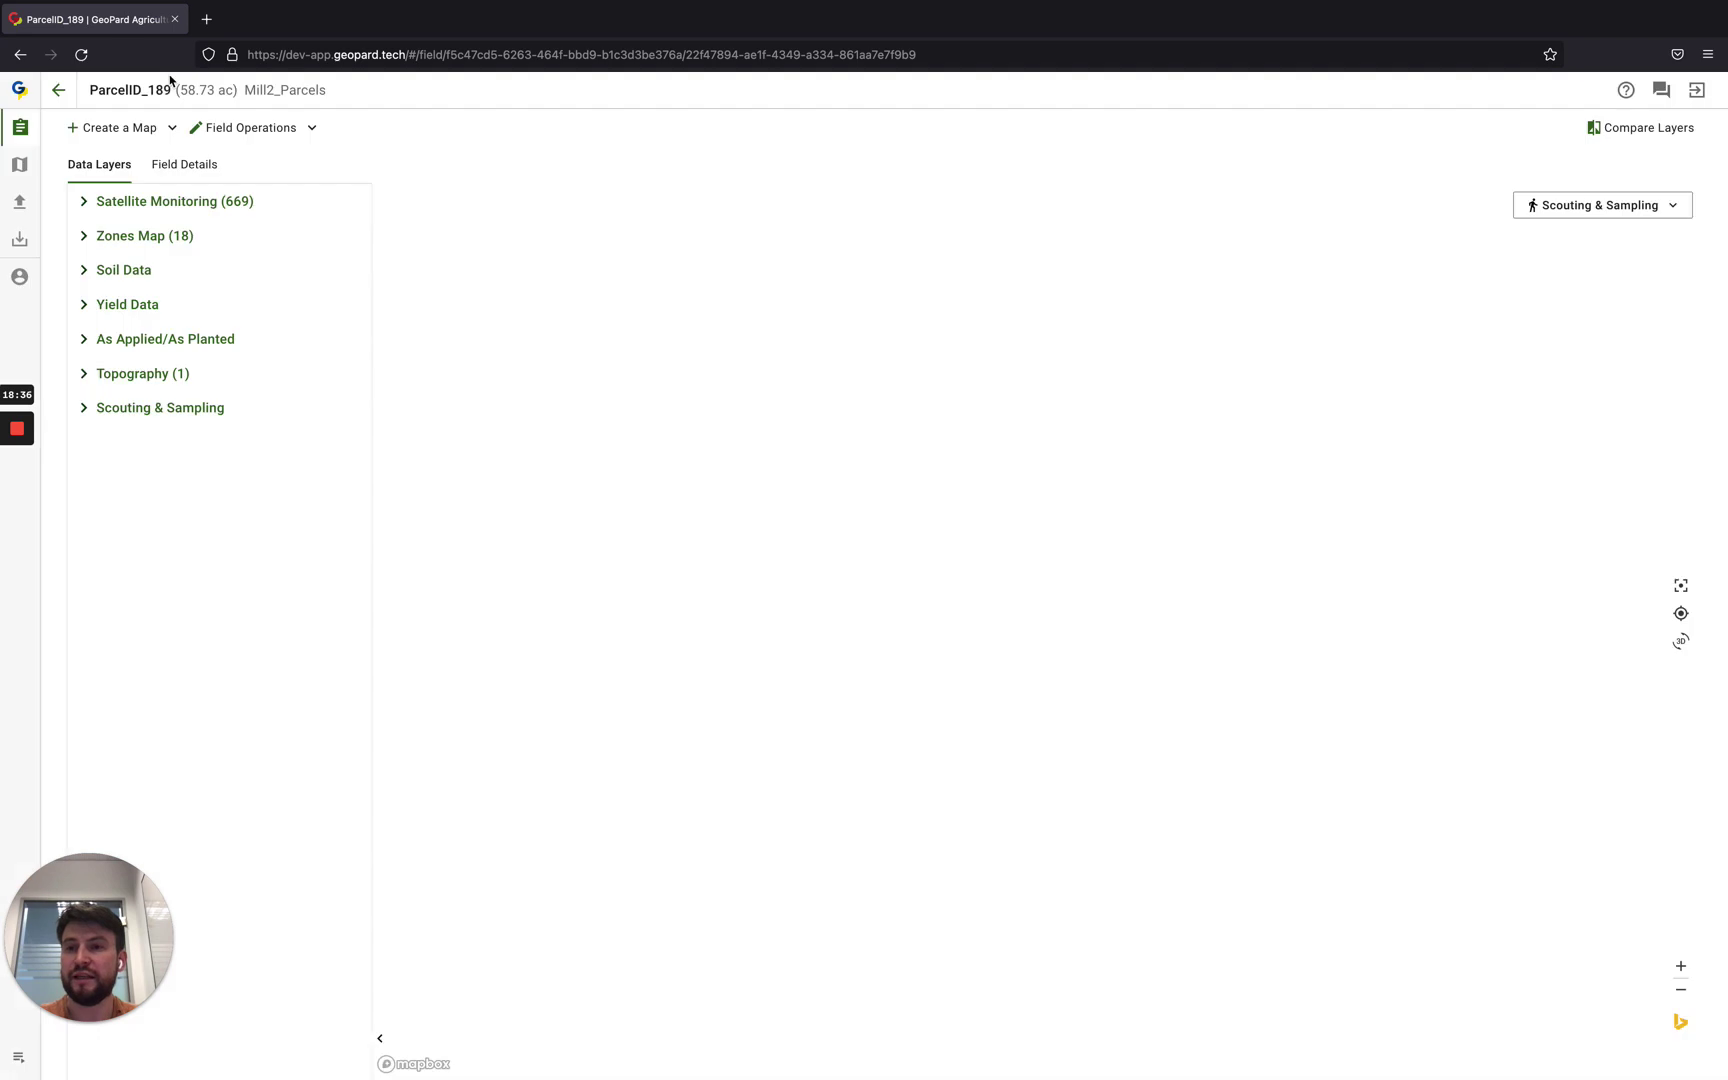
left_click(190, 165)
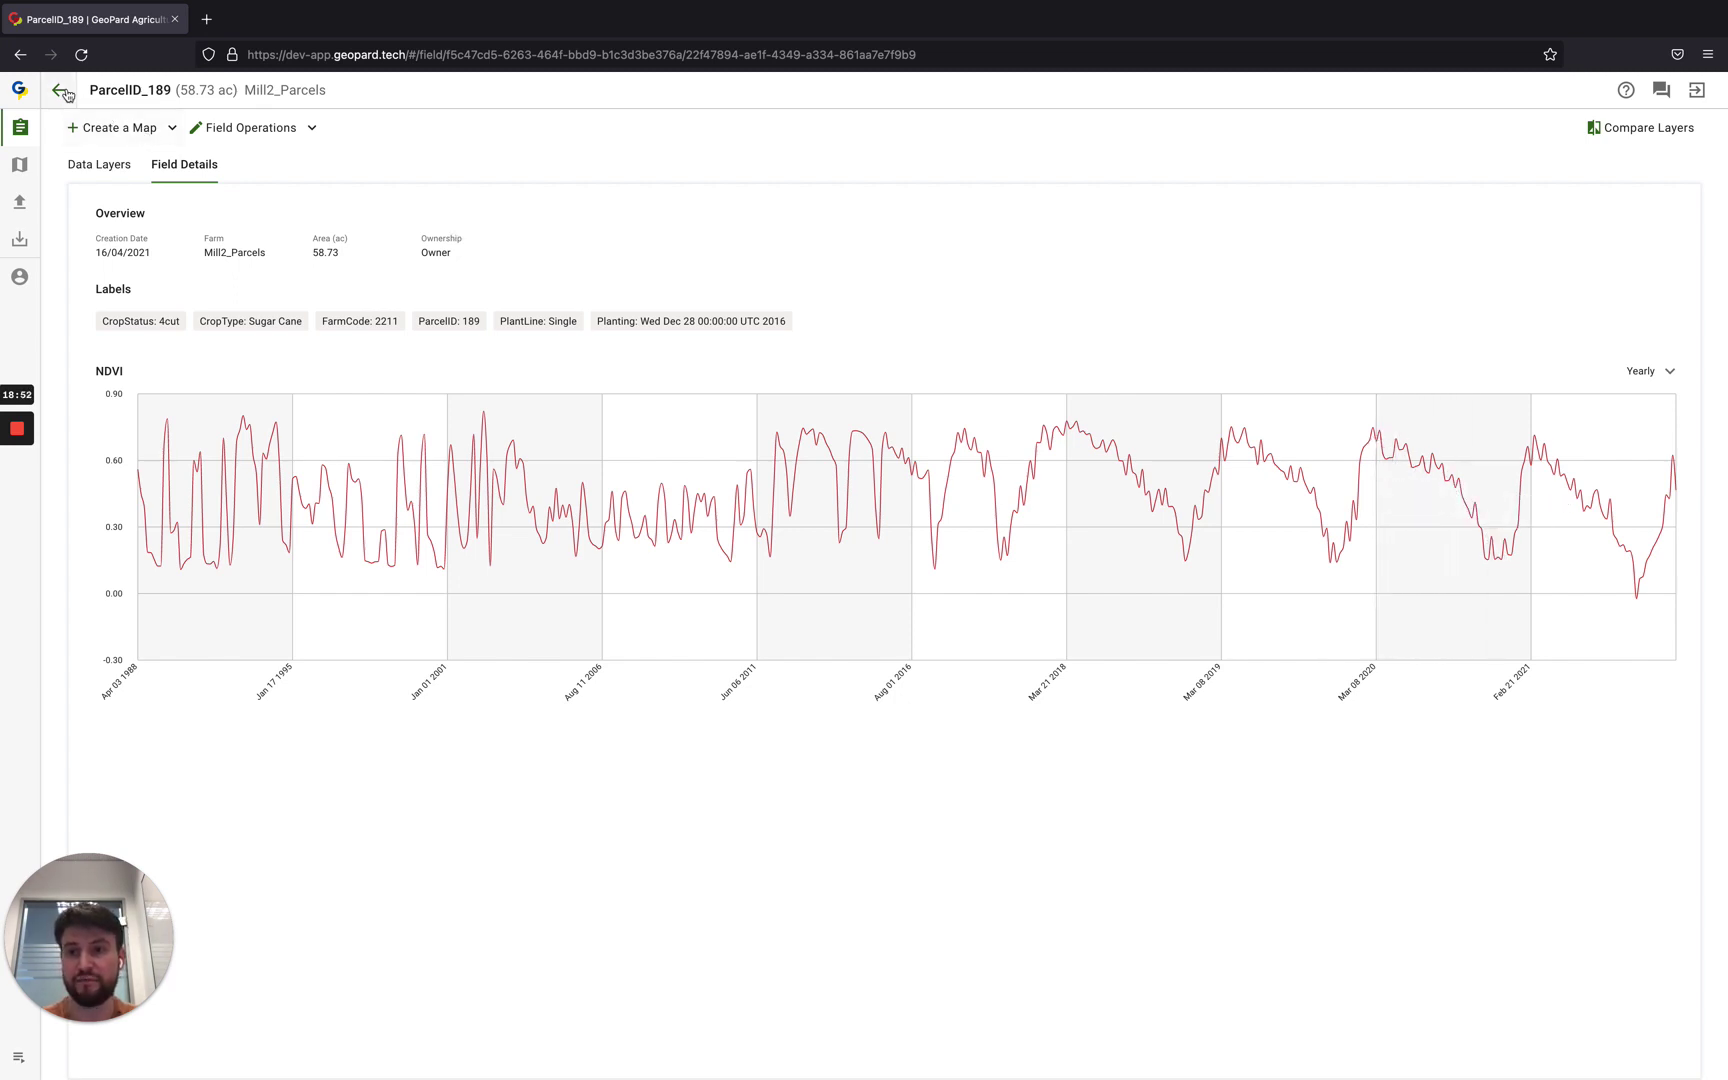
left_click(92, 165)
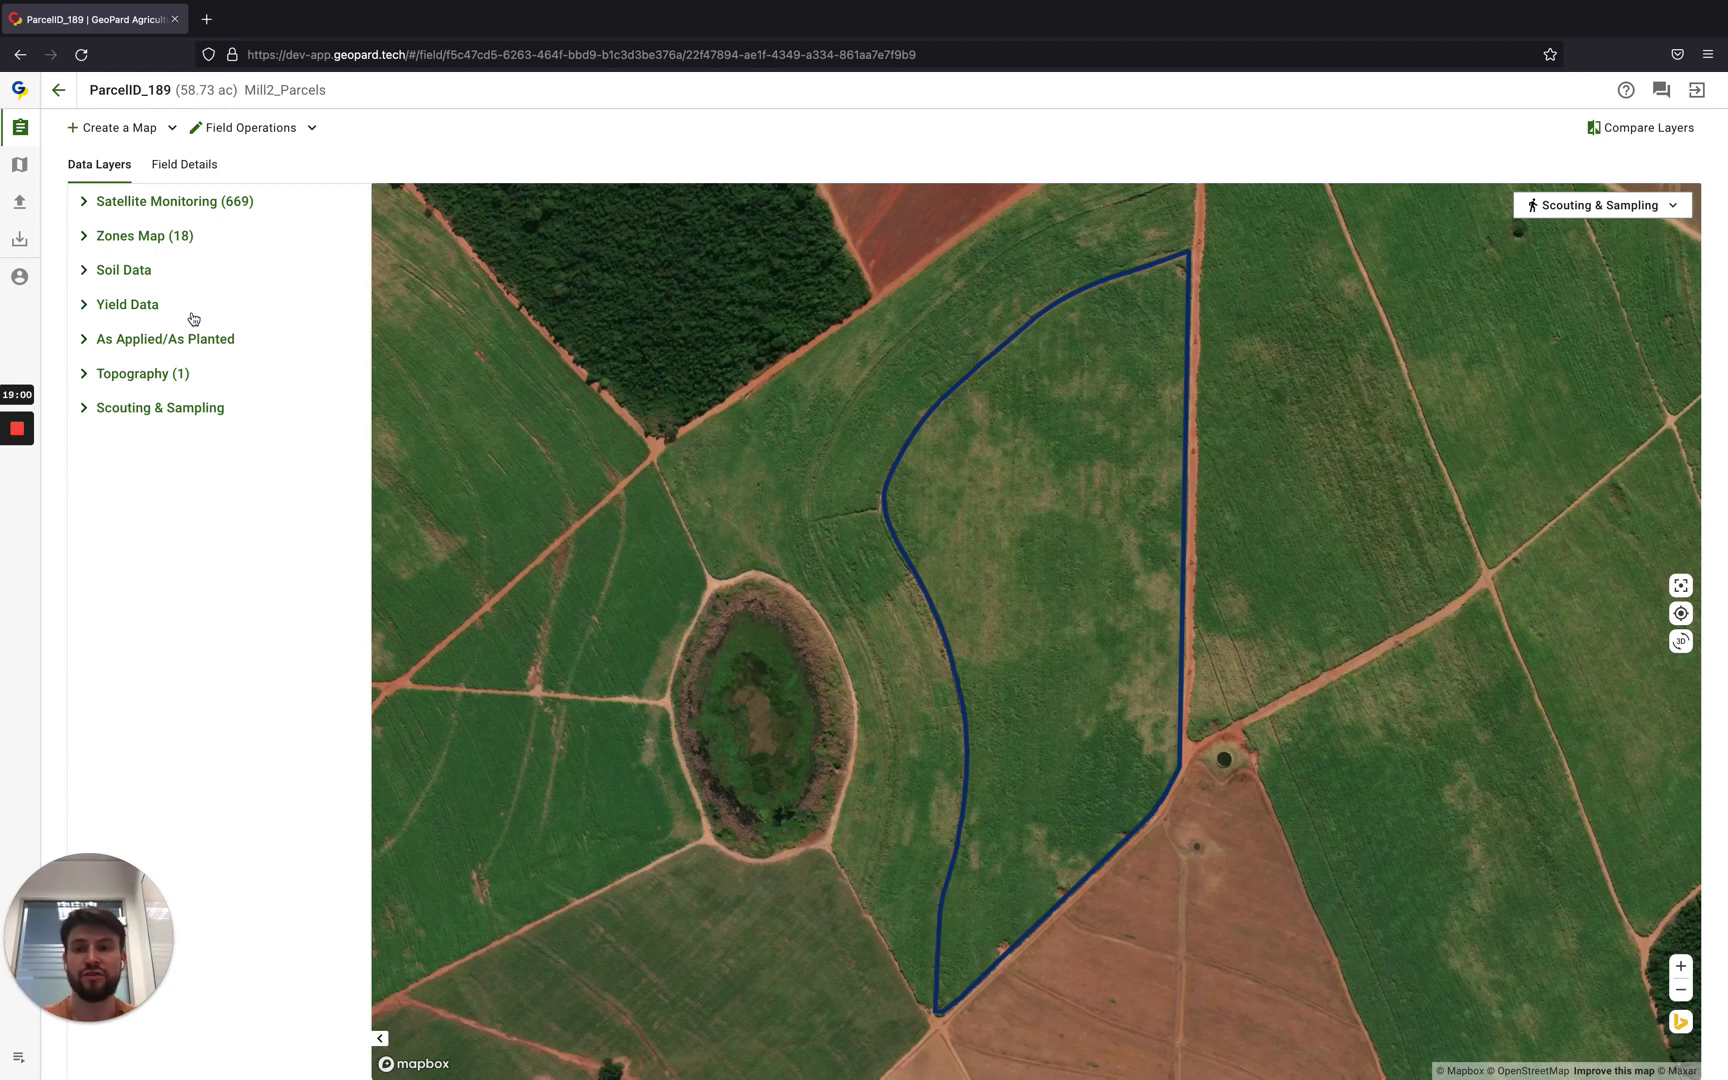
Display the field's Digital Elevation topography layer, followed by the March 2018-2021 + Elevation zones map.
left_click(145, 374)
left_click(172, 405)
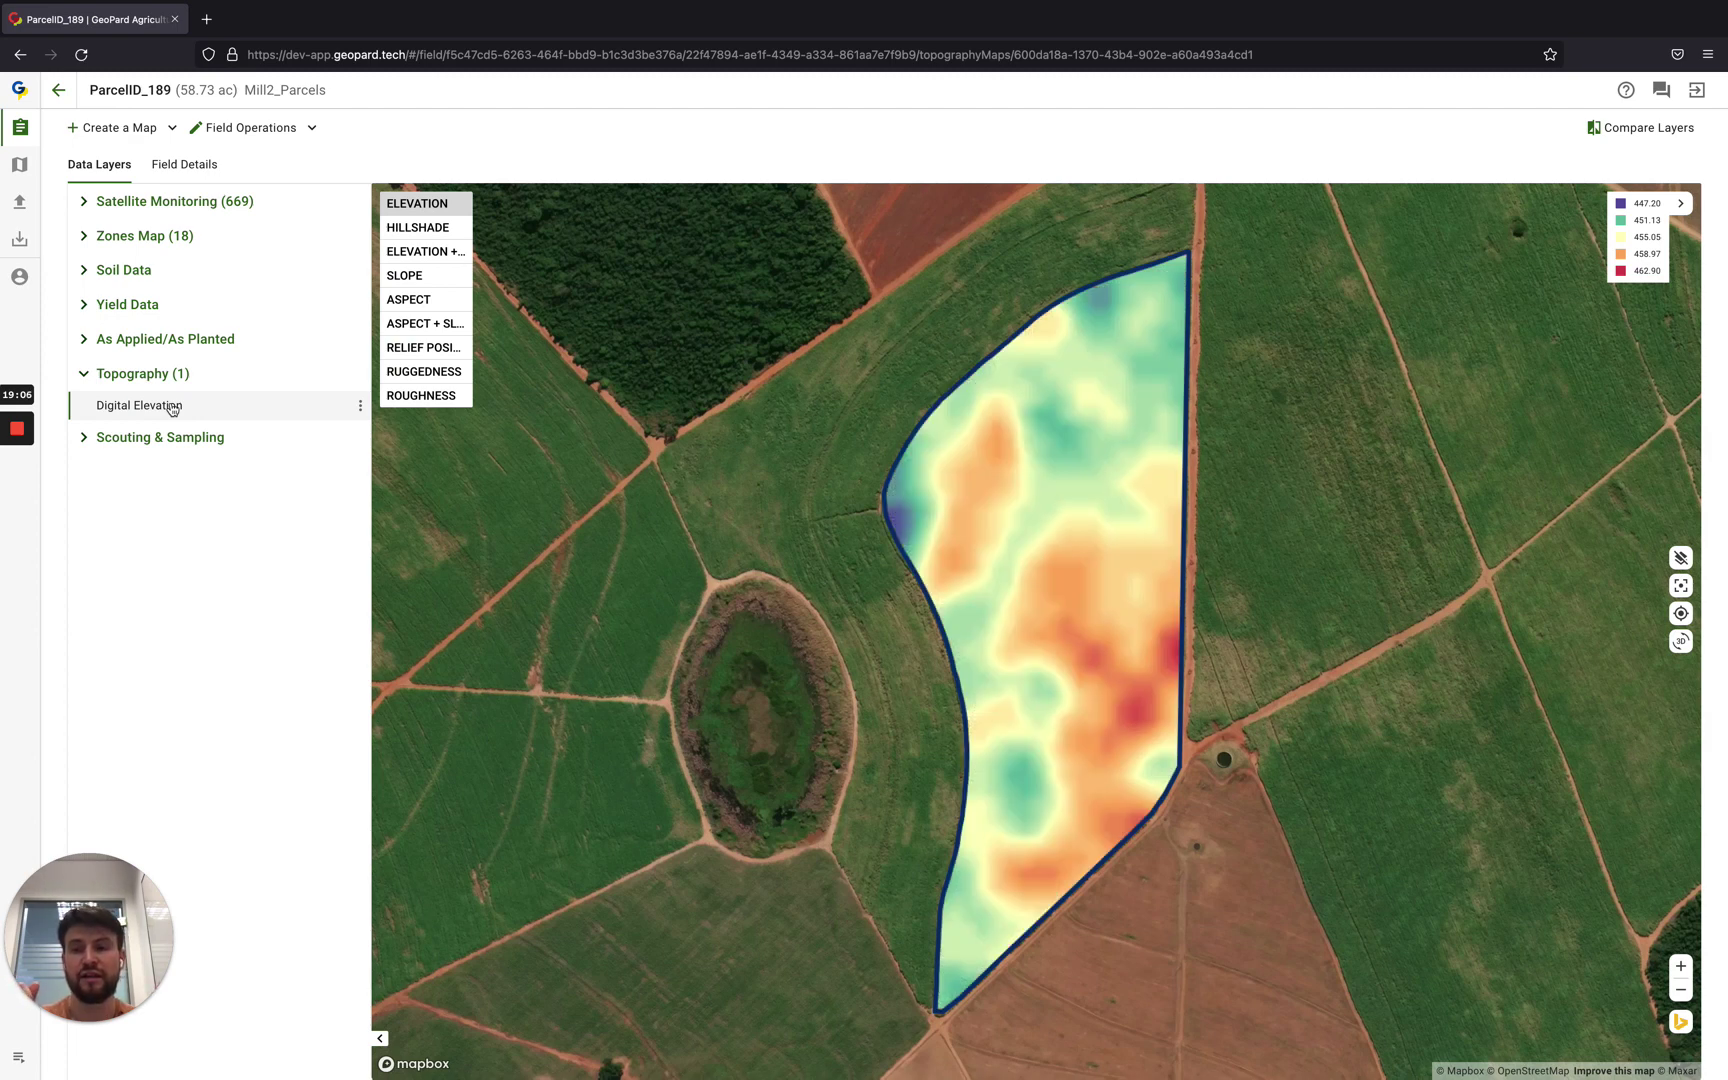
left_click(195, 236)
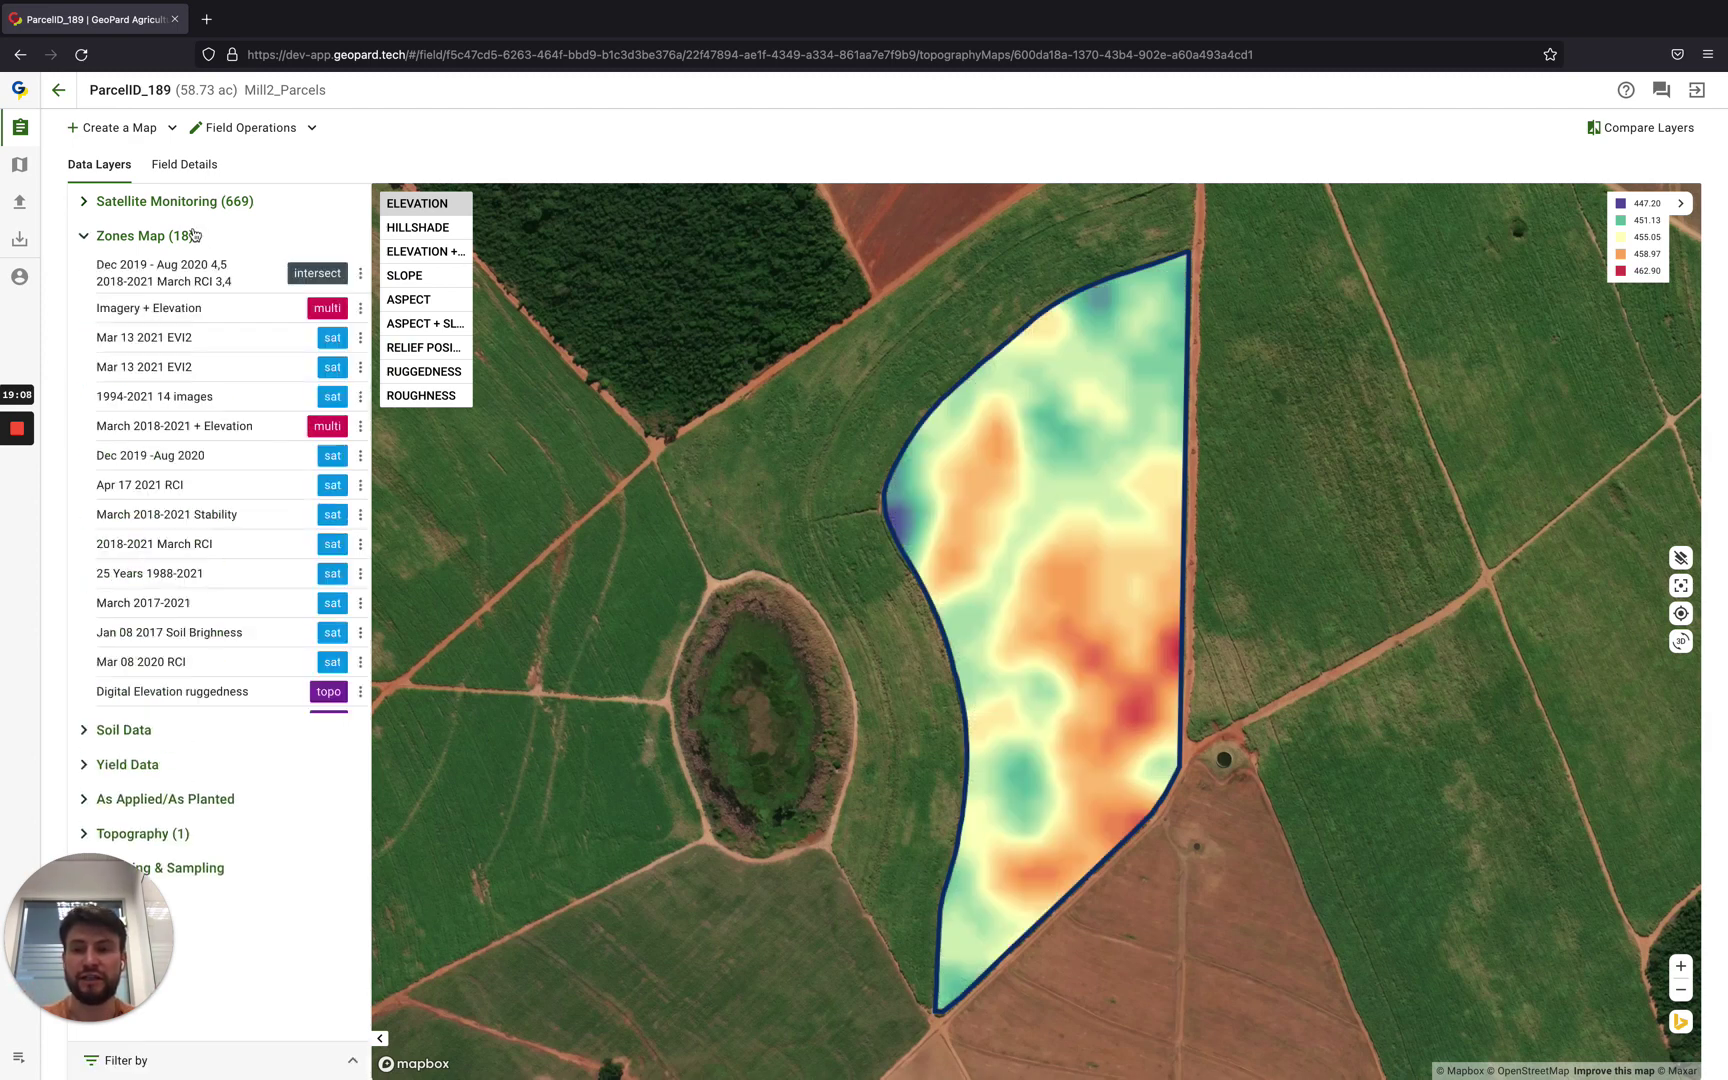
left_click(245, 427)
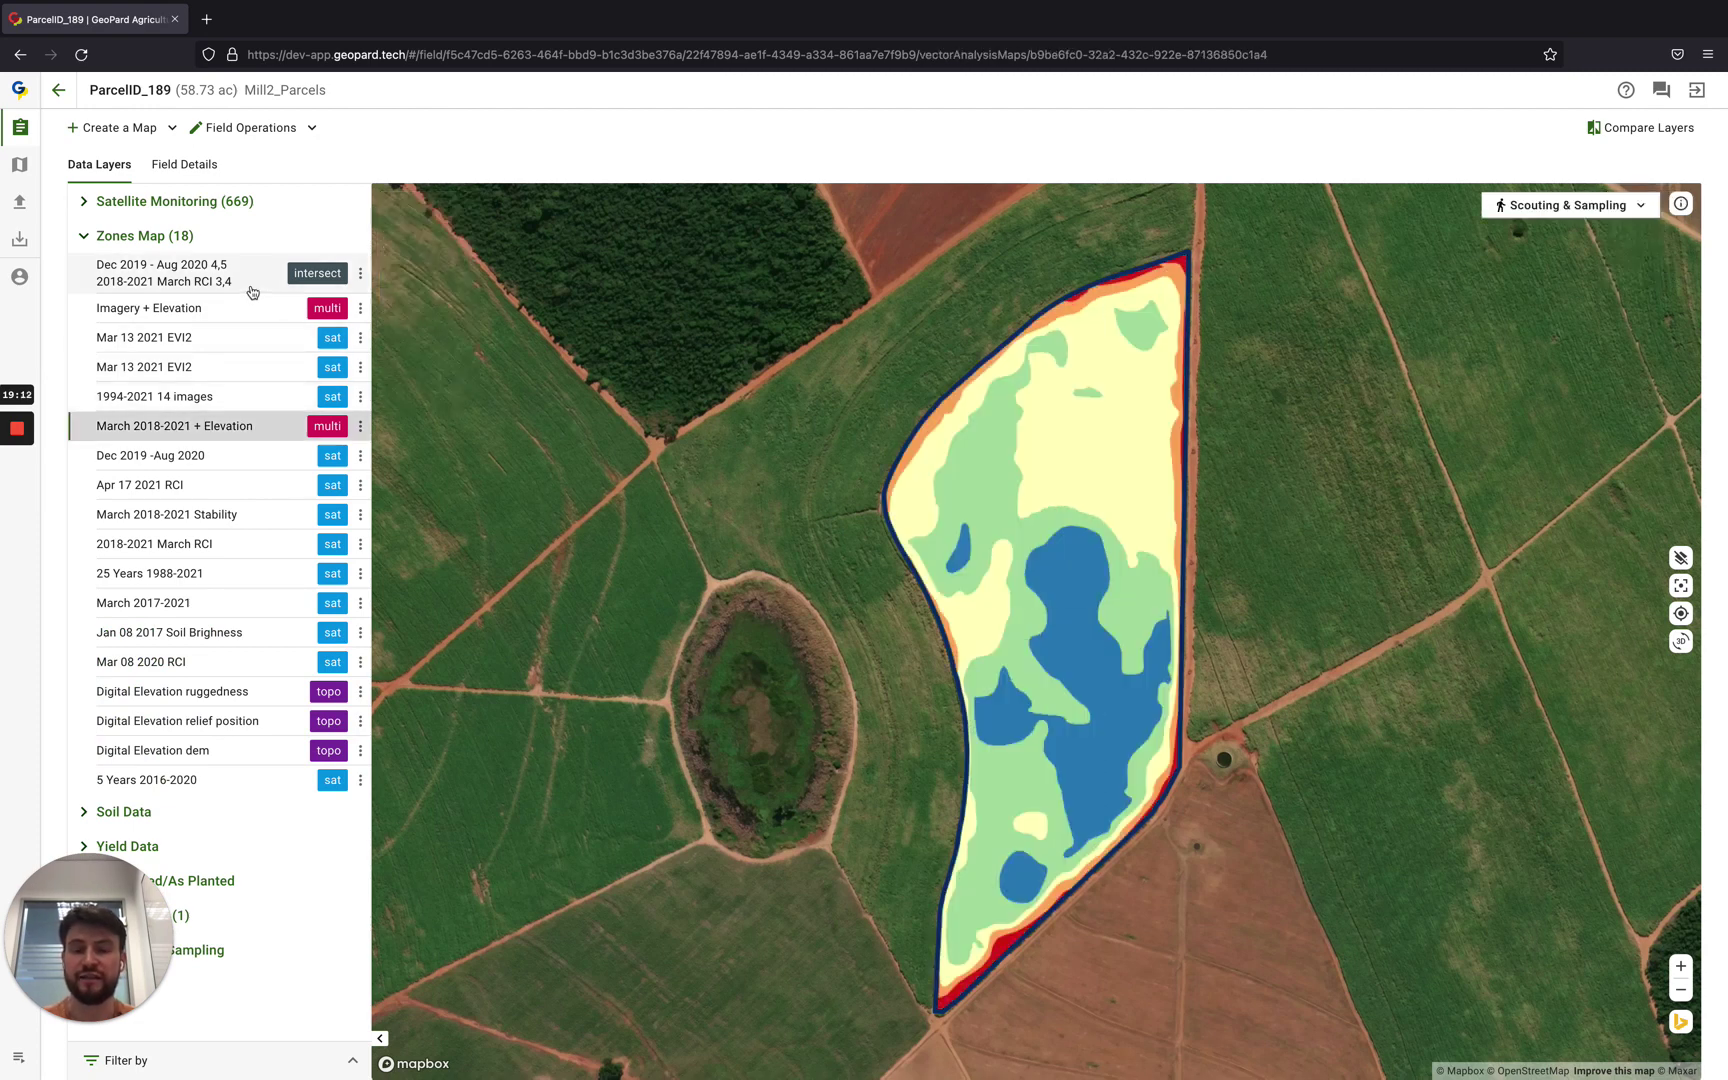
View the 5 Years 2016-2020 zones map, and inspect the Dec 2019 -Aug 2020 map in a tilted view with its details.
left_click(233, 782)
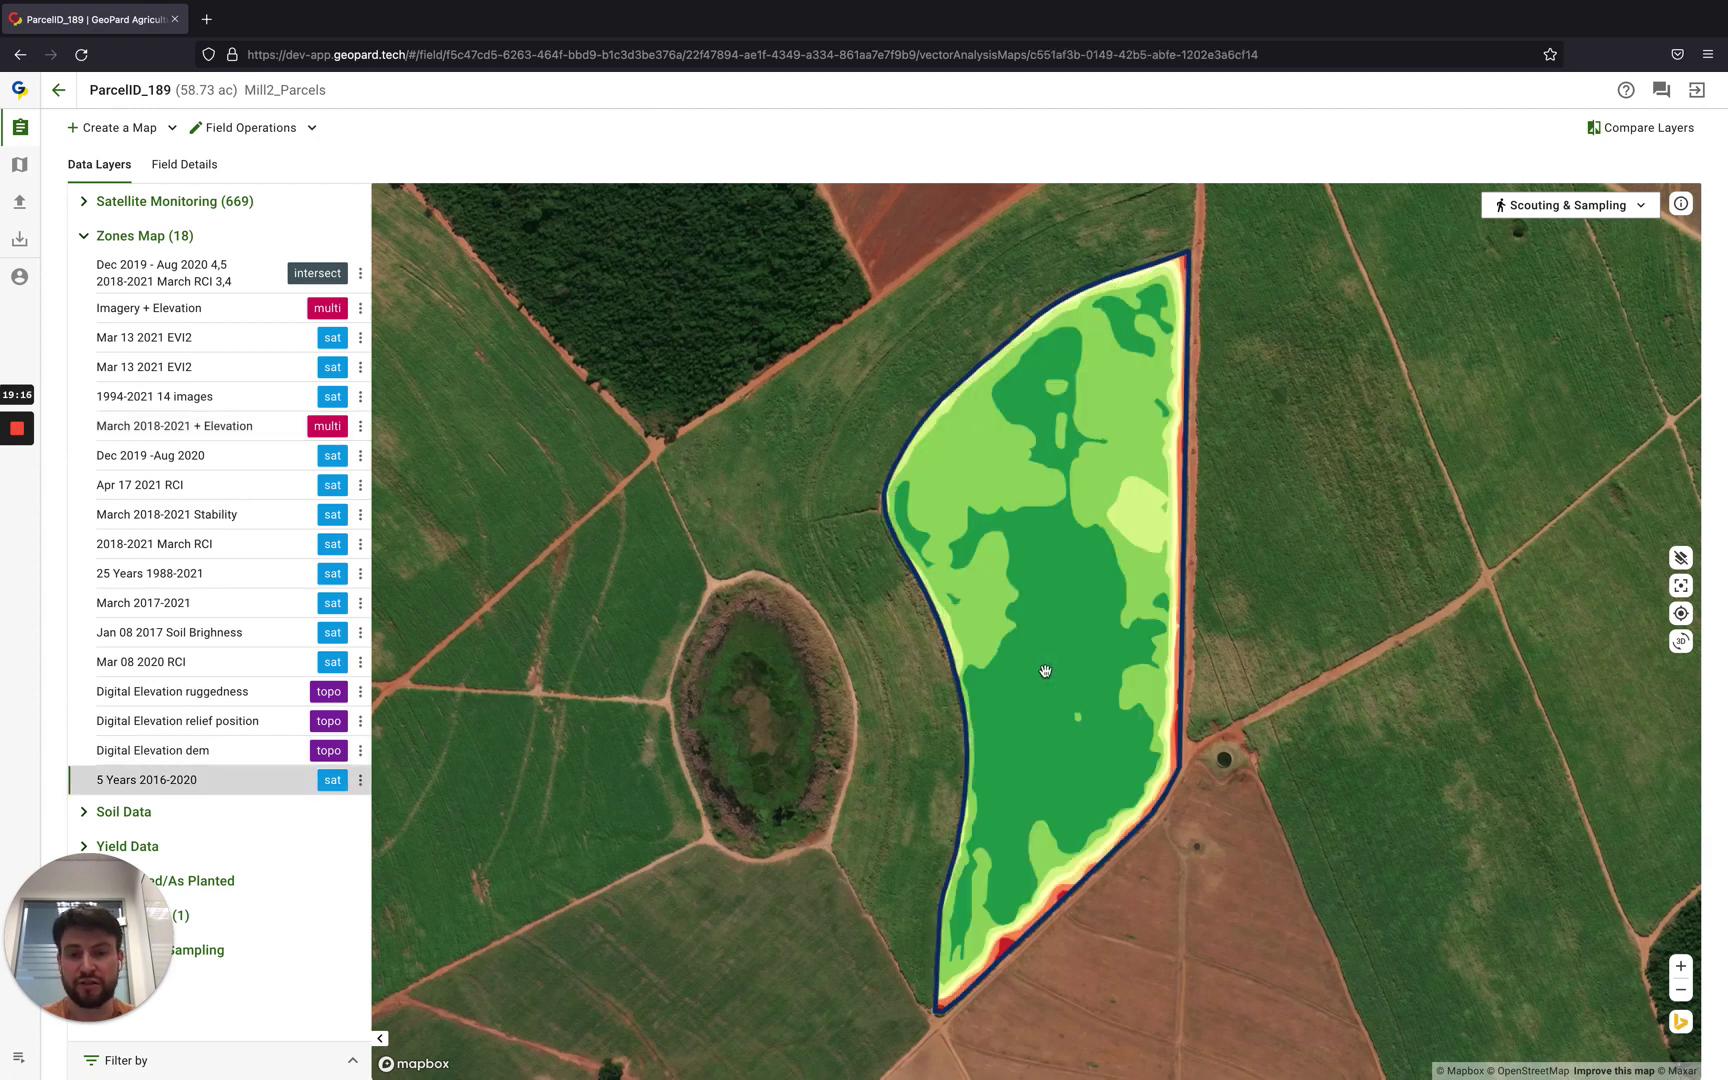
left_click(222, 459)
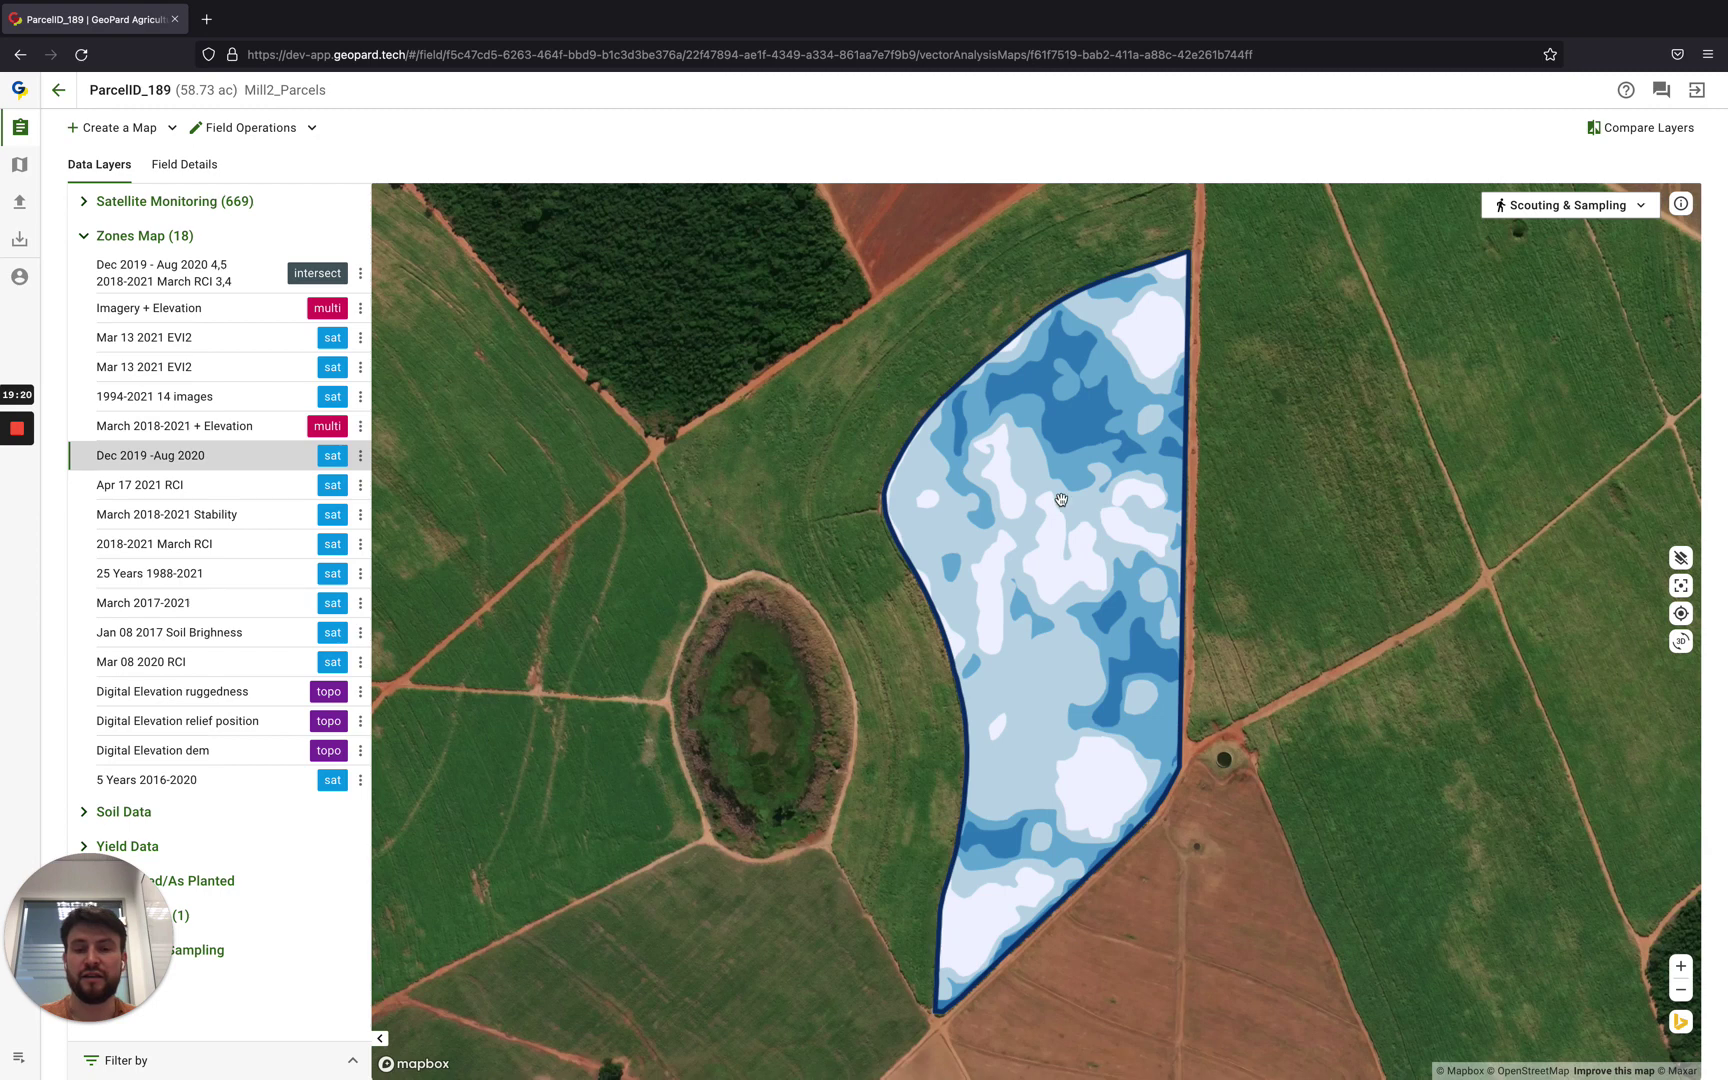
left_click_drag(1056, 524, 1055, 463)
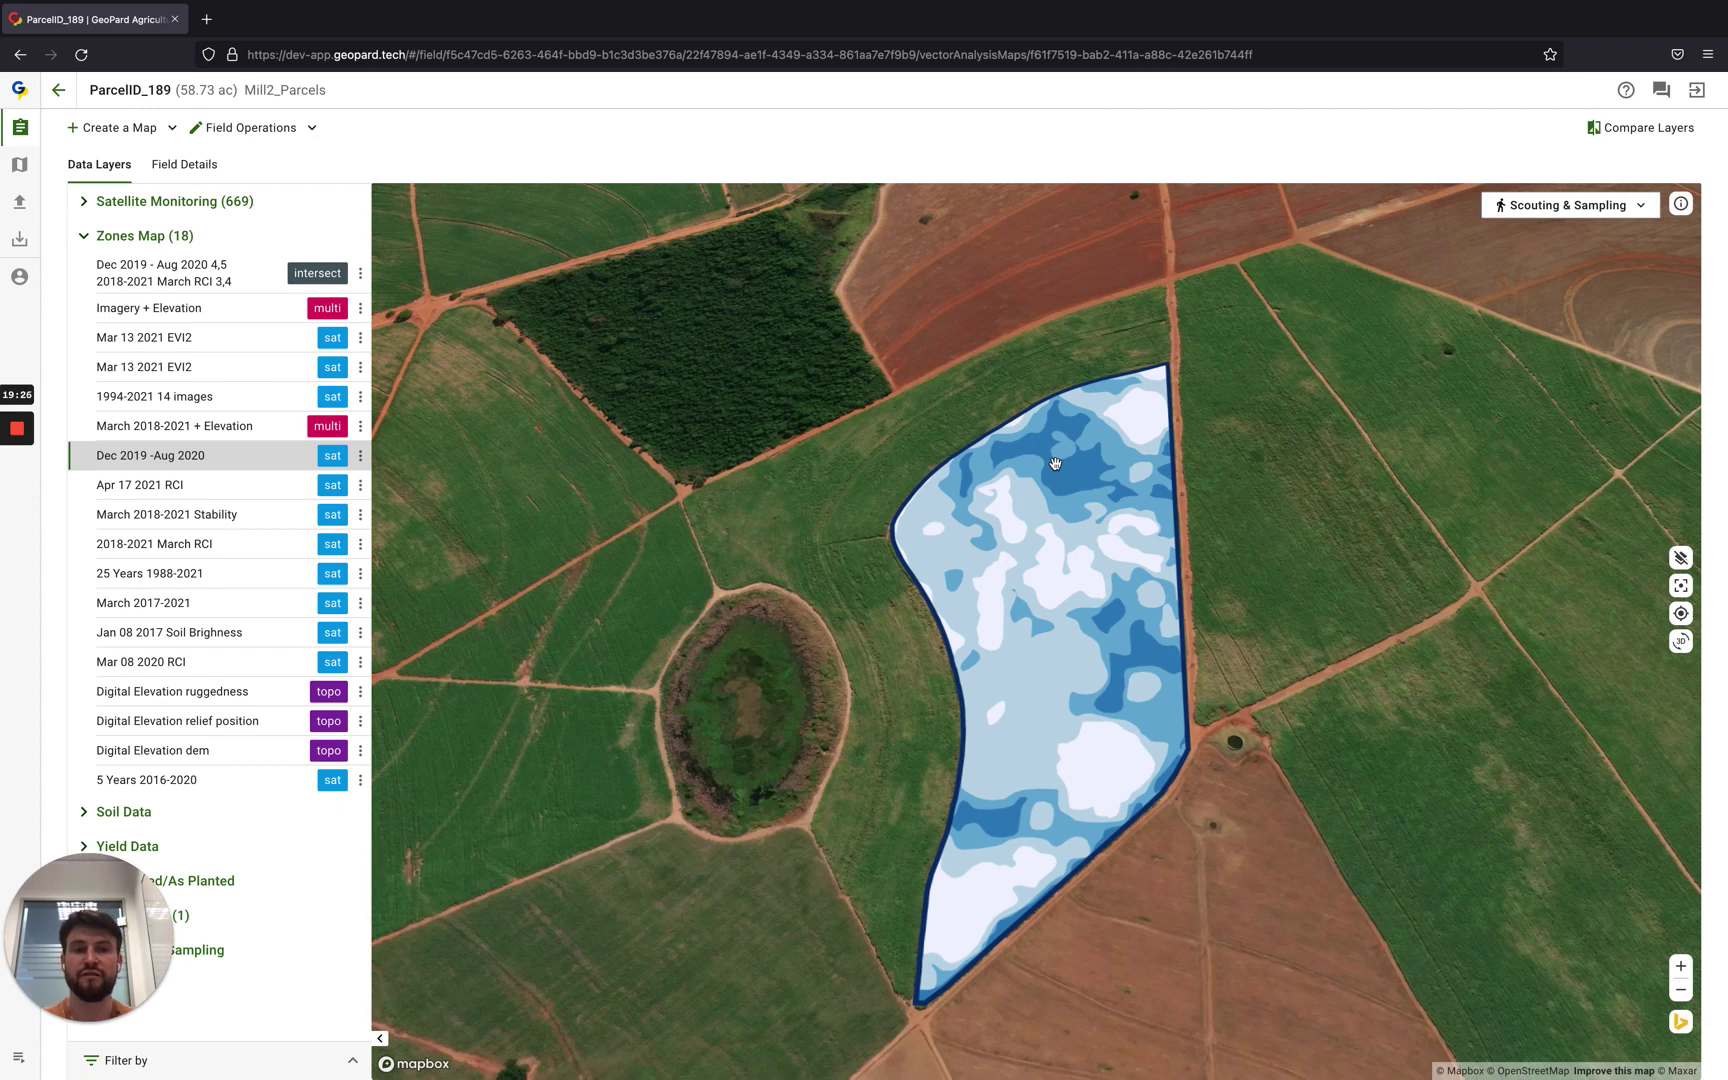
left_click(1681, 205)
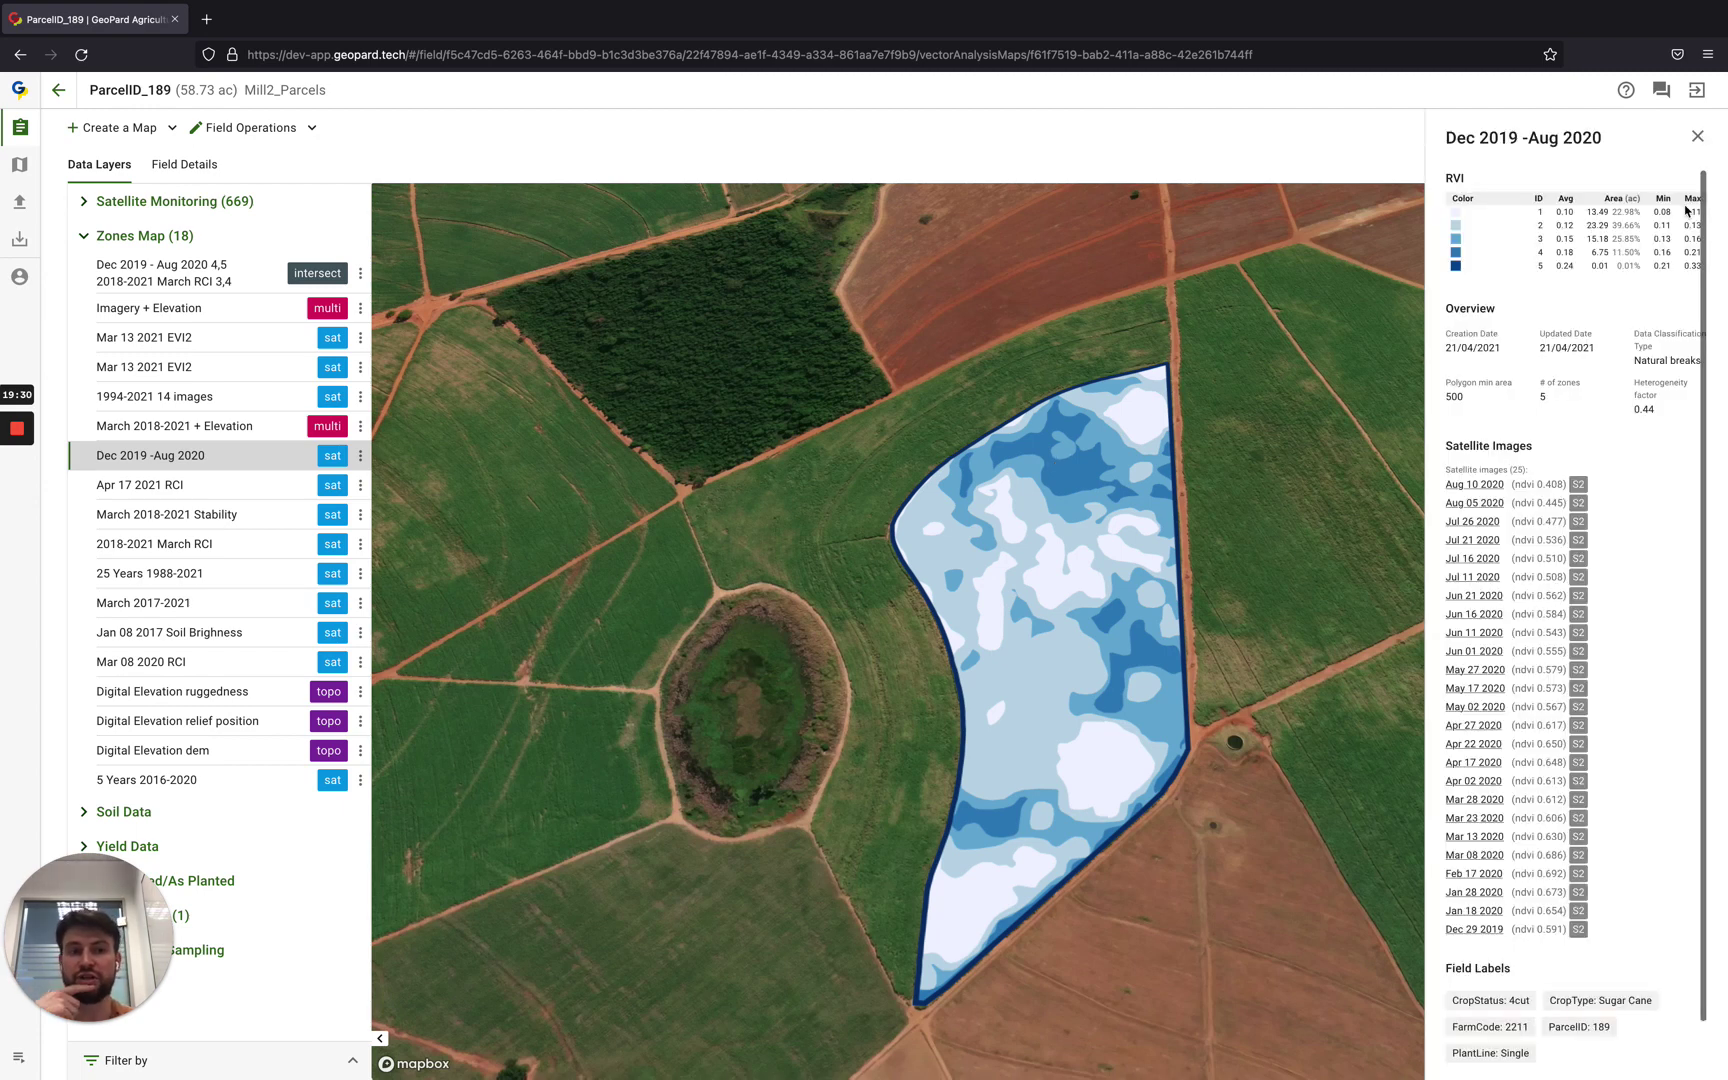